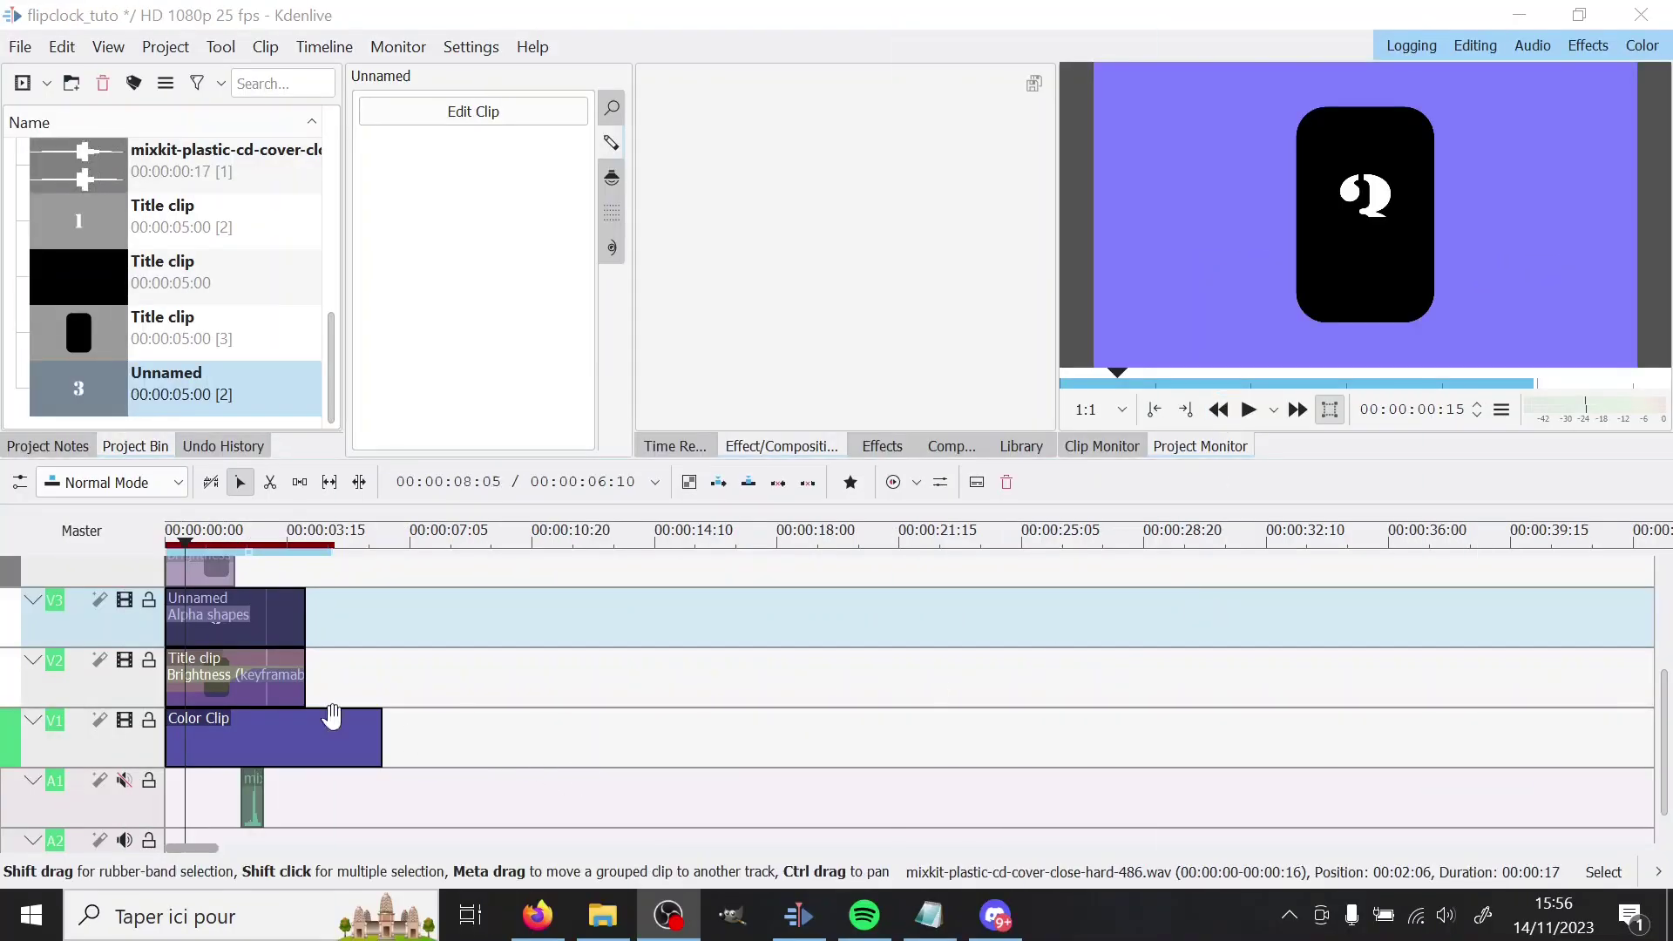
Hide the video of tracks V1, V2 and V3, then check the upper tracks
{"action": "left_click", "coordinate": [124, 721]}
{"action": "left_click", "coordinate": [124, 661]}
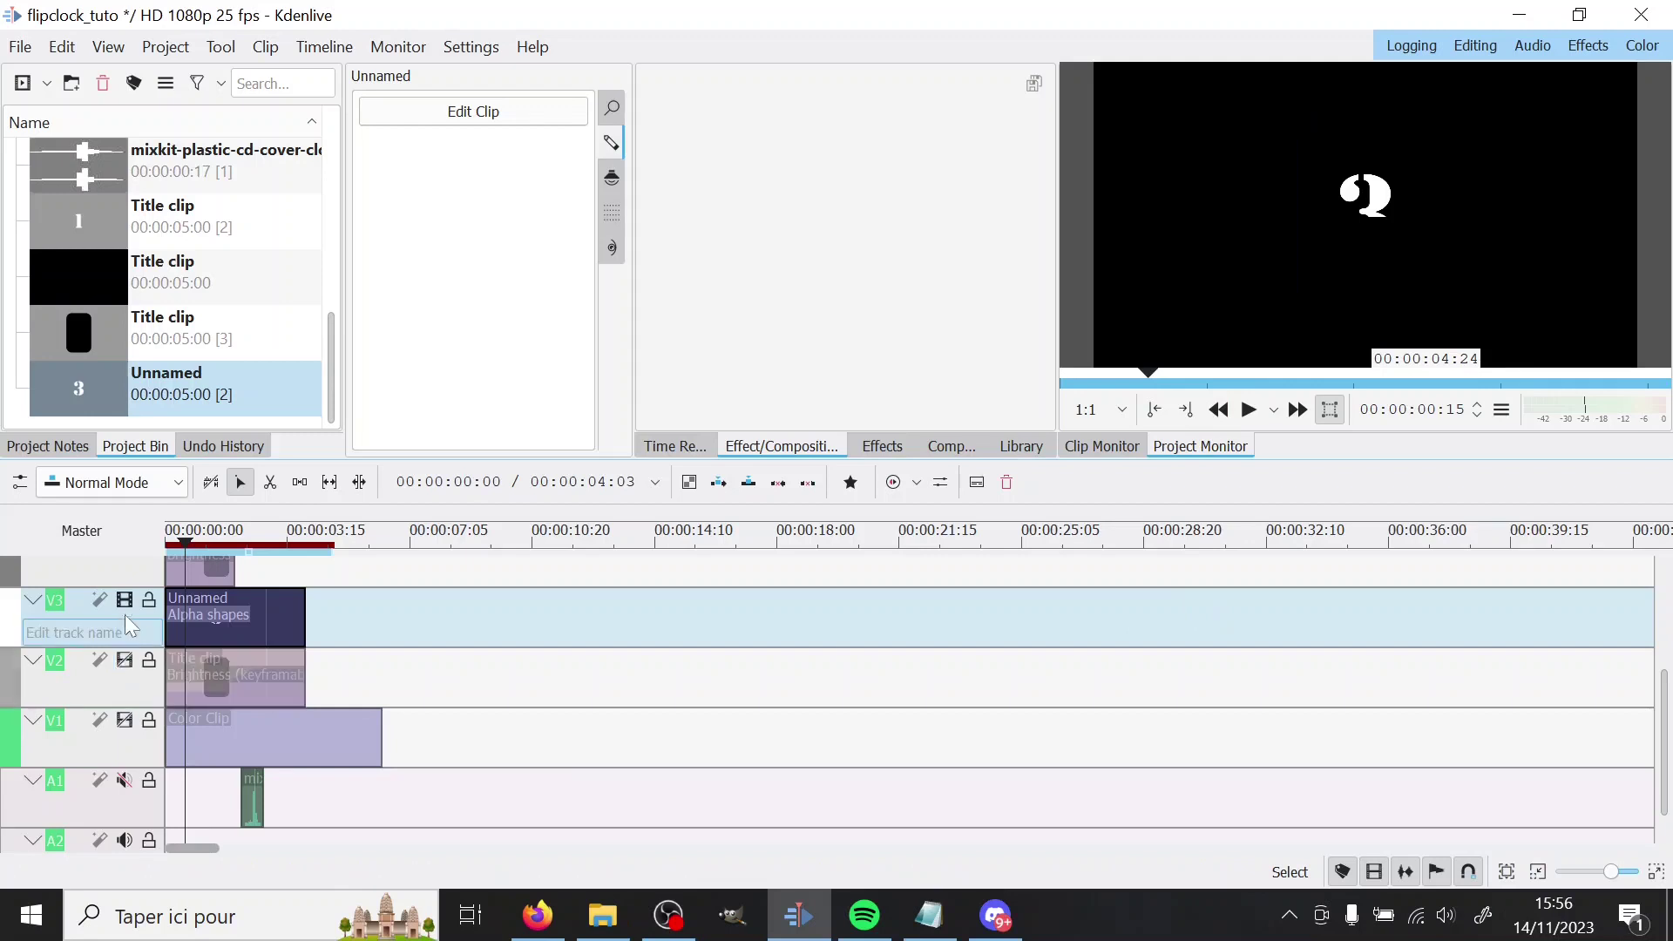
{"action": "left_click", "coordinate": [124, 602]}
{"action": "scroll", "coordinate": [128, 636], "scroll_direction": "up", "scroll_amount": 2}
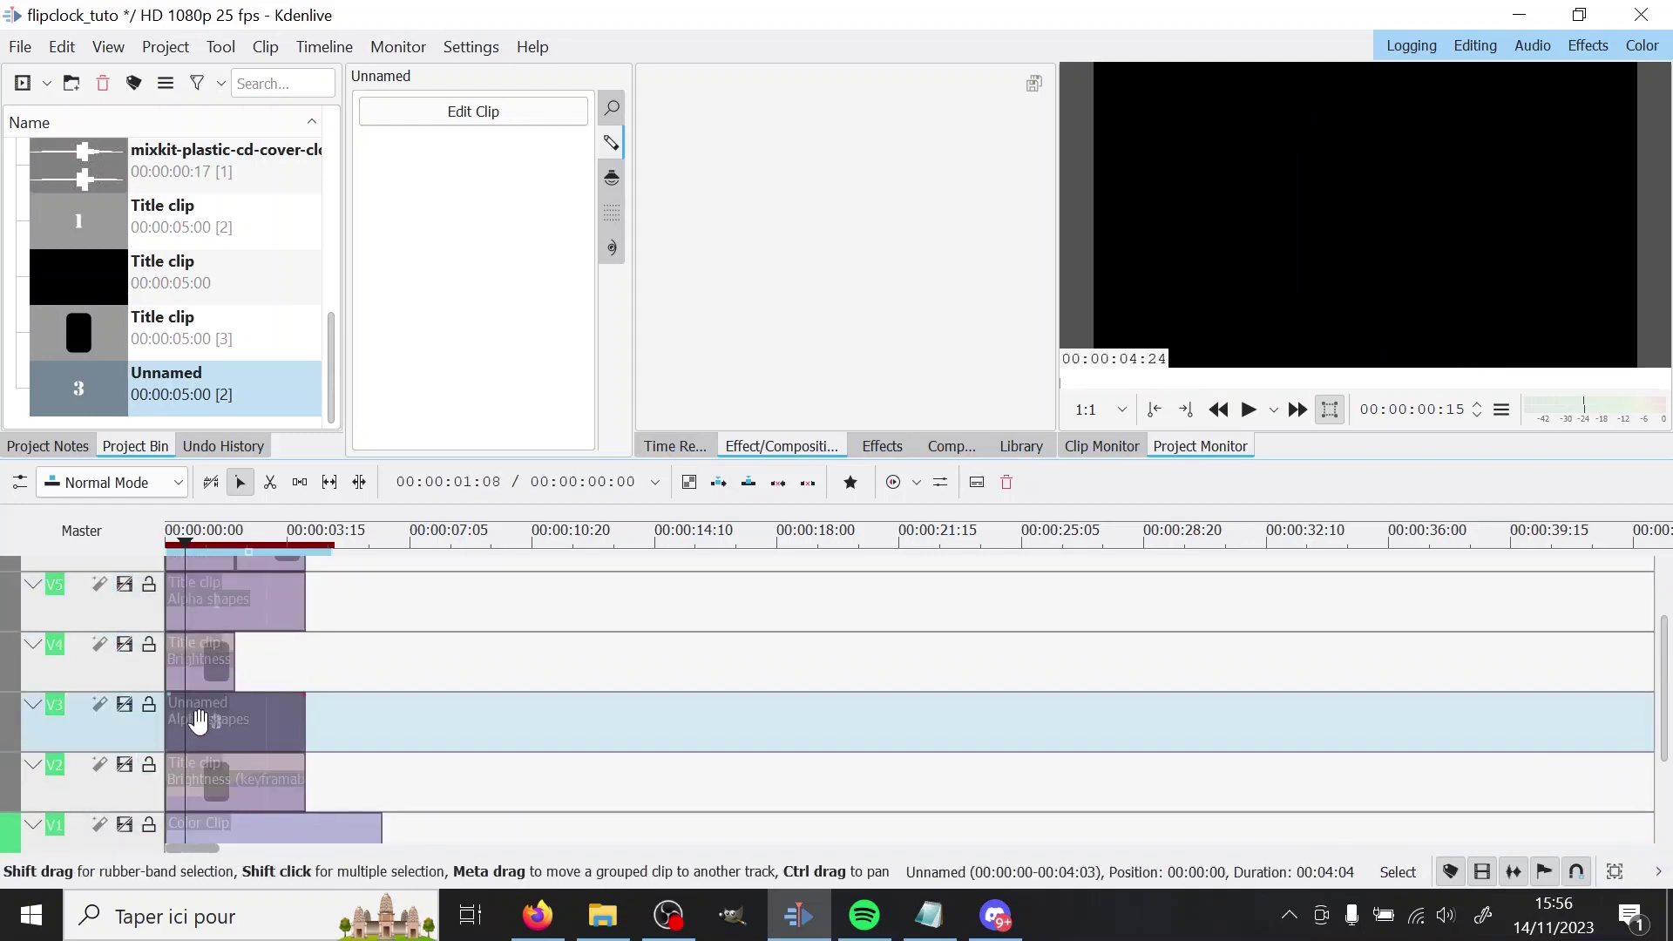
{"action": "scroll", "coordinate": [118, 711], "scroll_direction": "up", "scroll_amount": 2}
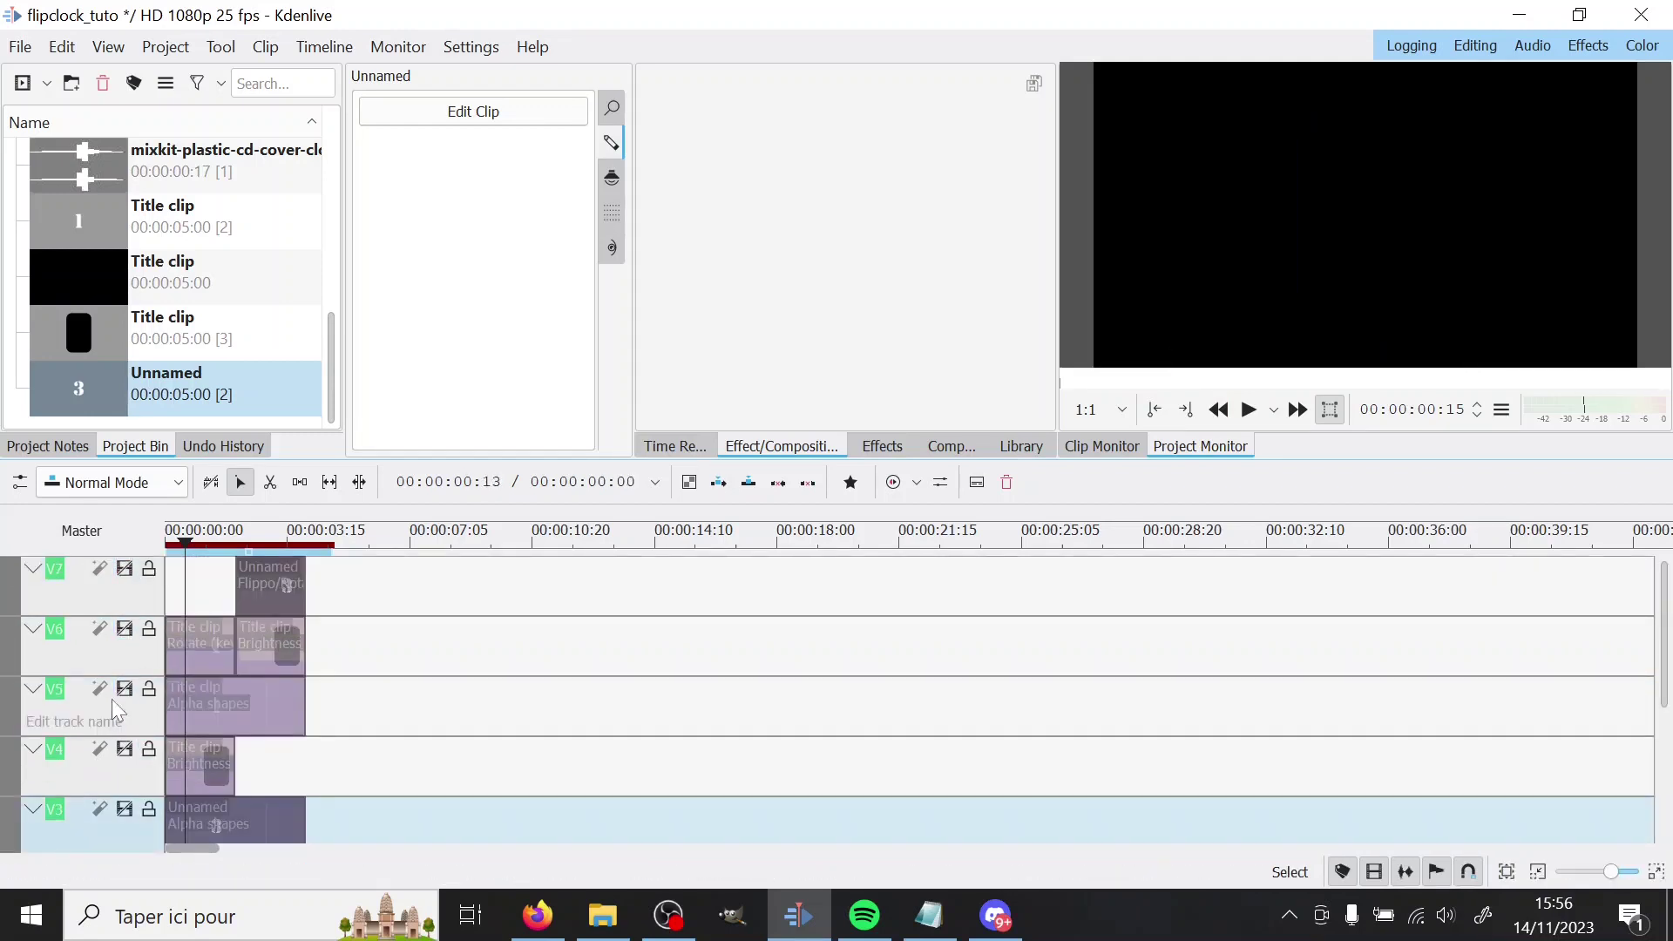
{"action": "double_click", "coordinate": [88, 659]}
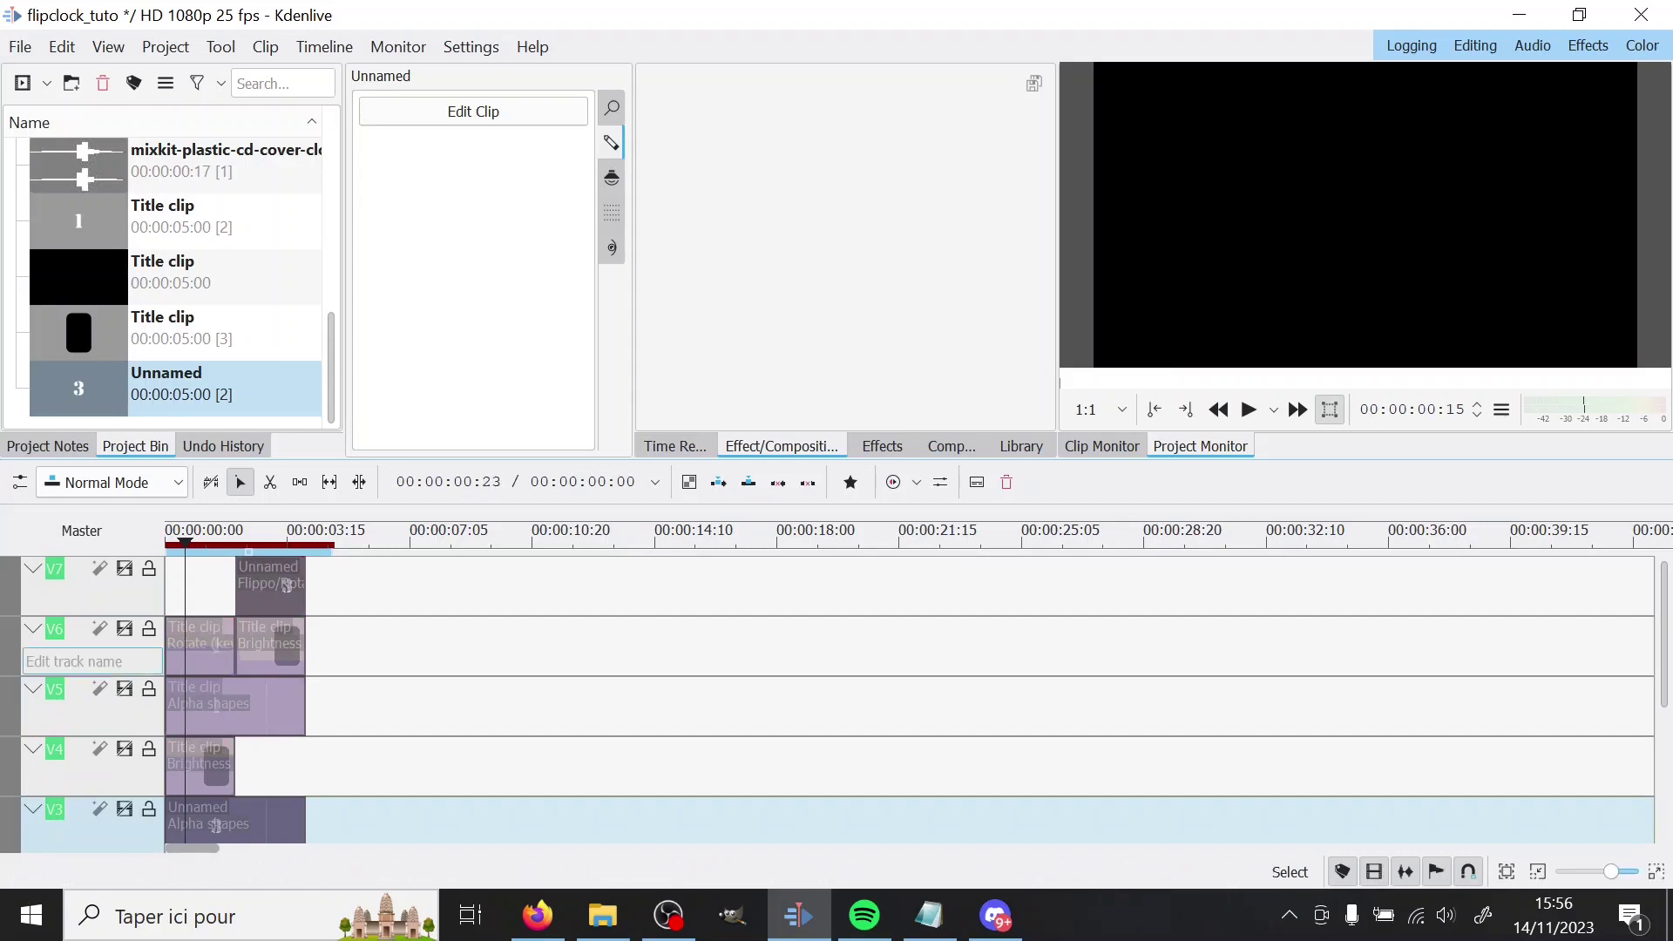
{"action": "scroll", "coordinate": [104, 660], "scroll_direction": "down", "scroll_amount": 3}
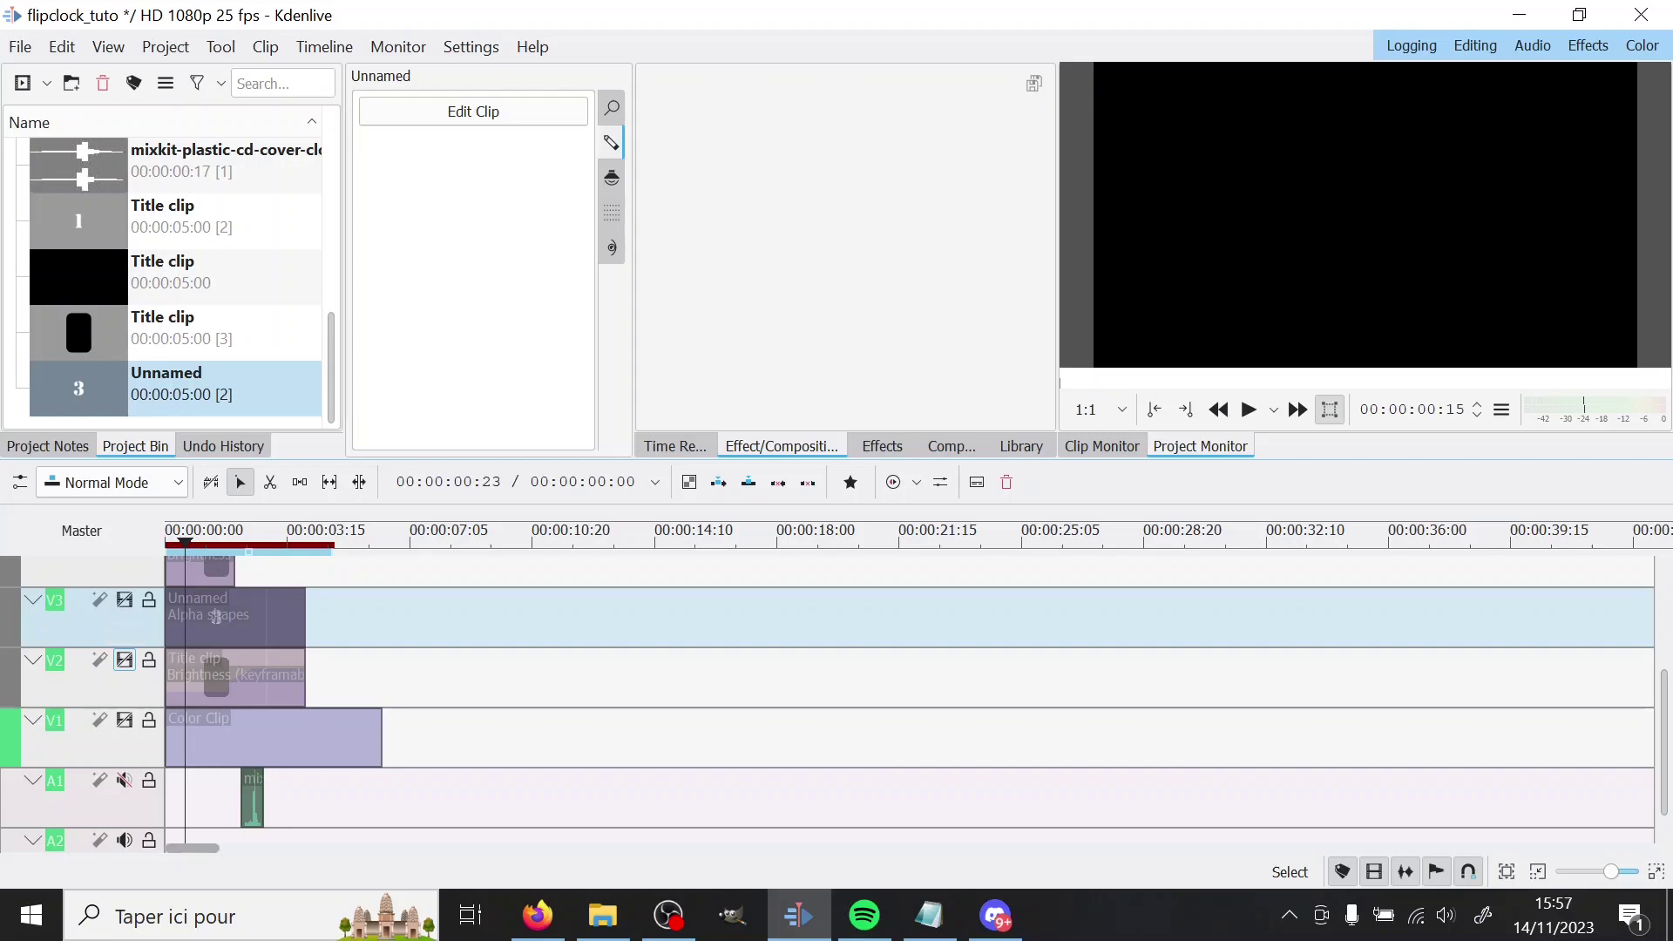
Add the purple color clip later on track V1 and put the playhead on it
{"action": "scroll", "coordinate": [466, 704], "scroll_direction": "up", "scroll_amount": 1}
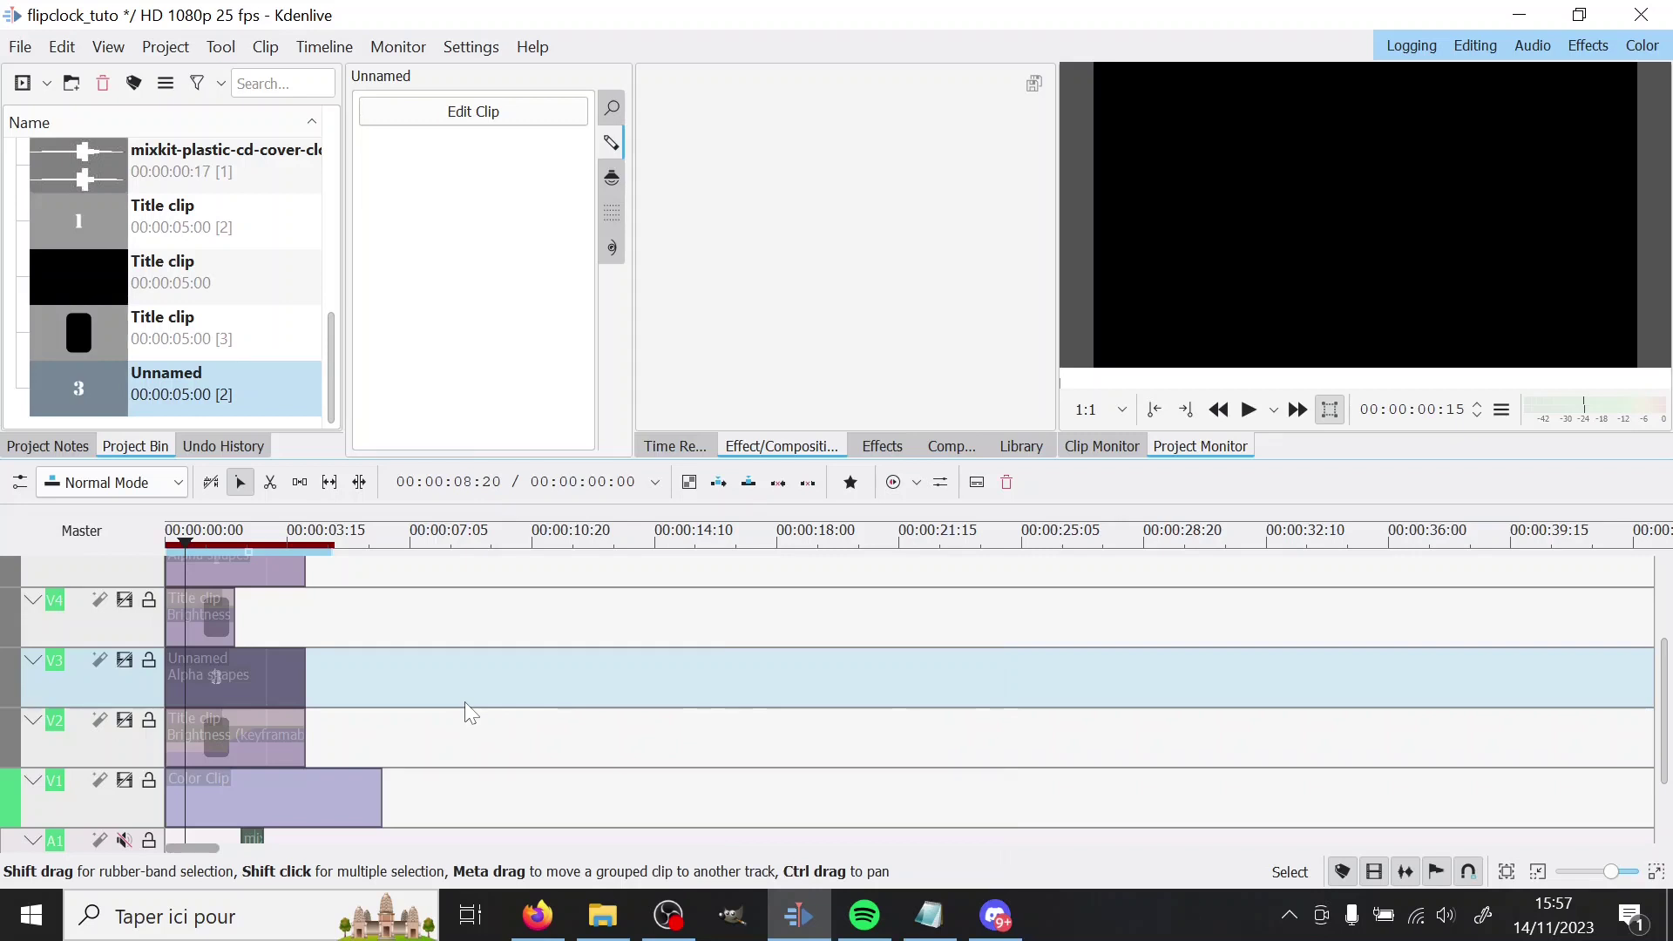
{"action": "scroll", "coordinate": [222, 287], "scroll_direction": "up", "scroll_amount": 3}
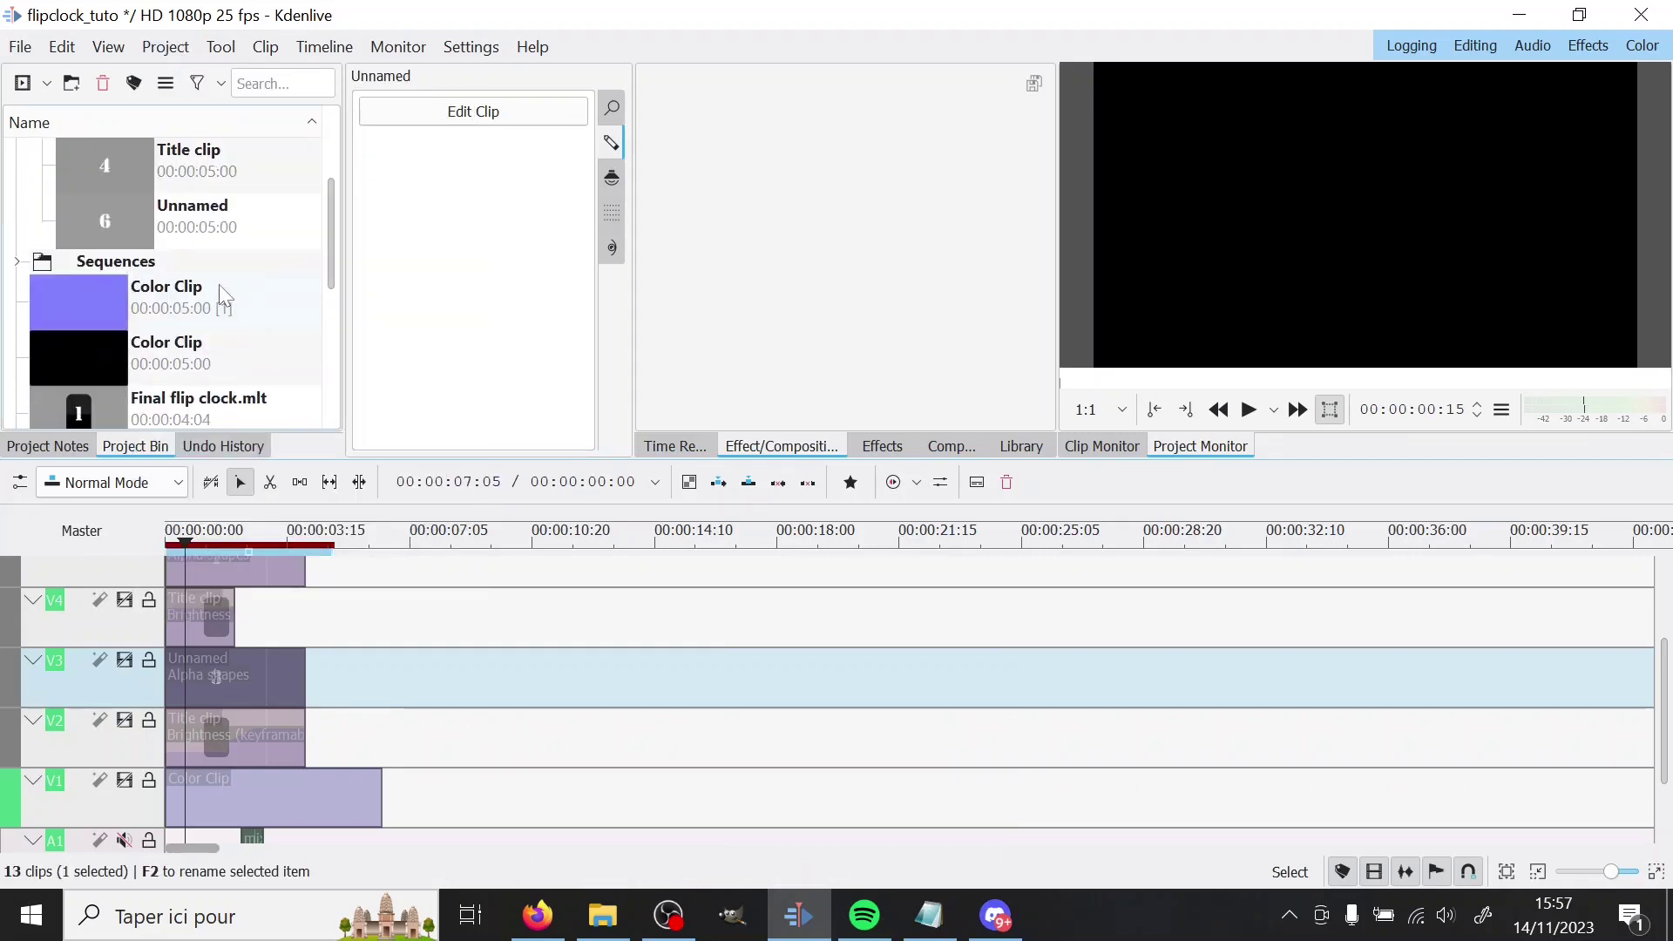
{"action": "left_click", "coordinate": [88, 305]}
{"action": "left_click_drag", "start_coordinate": [87, 305], "coordinate": [596, 751]}
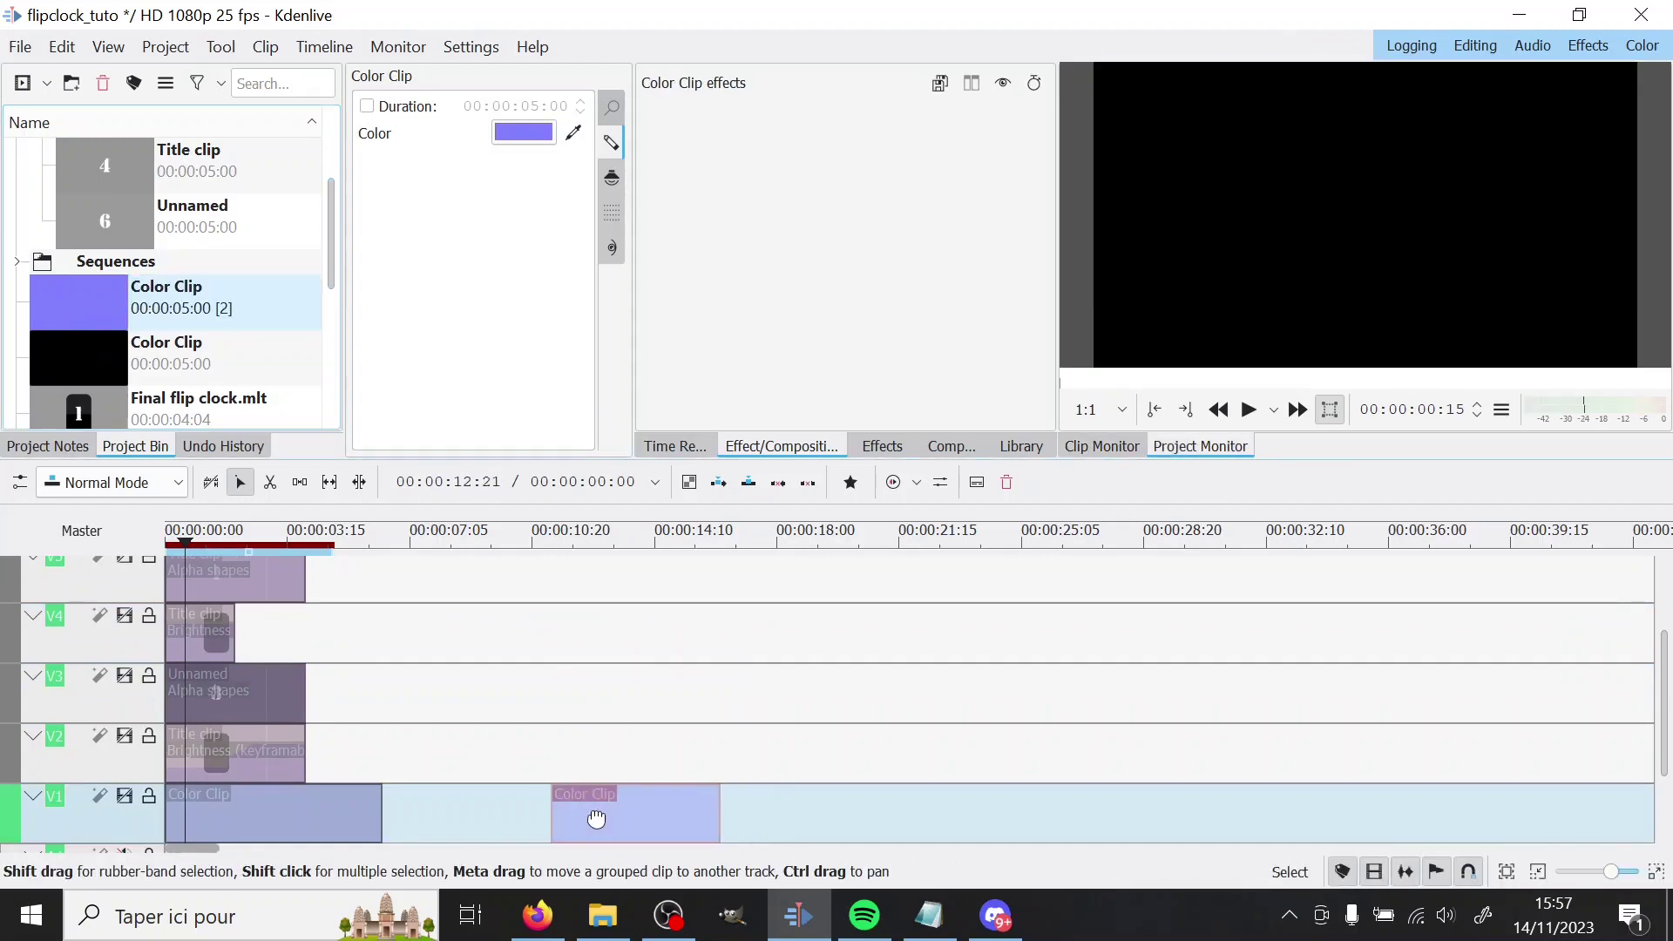
{"action": "left_click", "coordinate": [590, 740]}
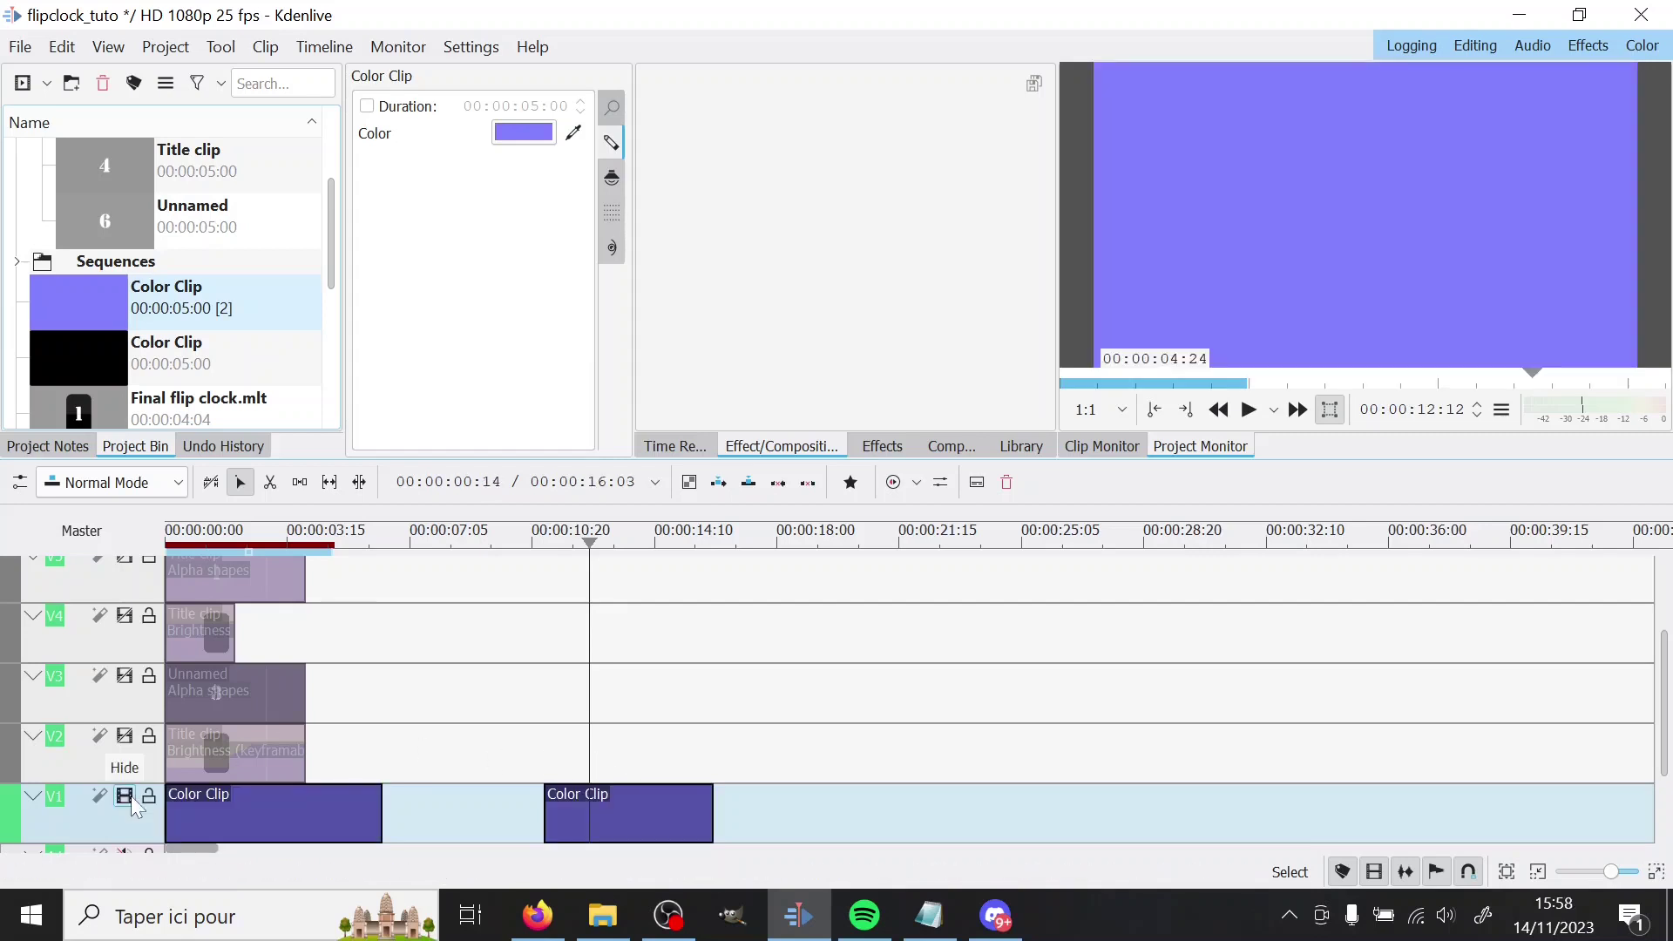
Show track V2's video again and scrub the playhead back to about two seconds
{"action": "left_click", "coordinate": [126, 739]}
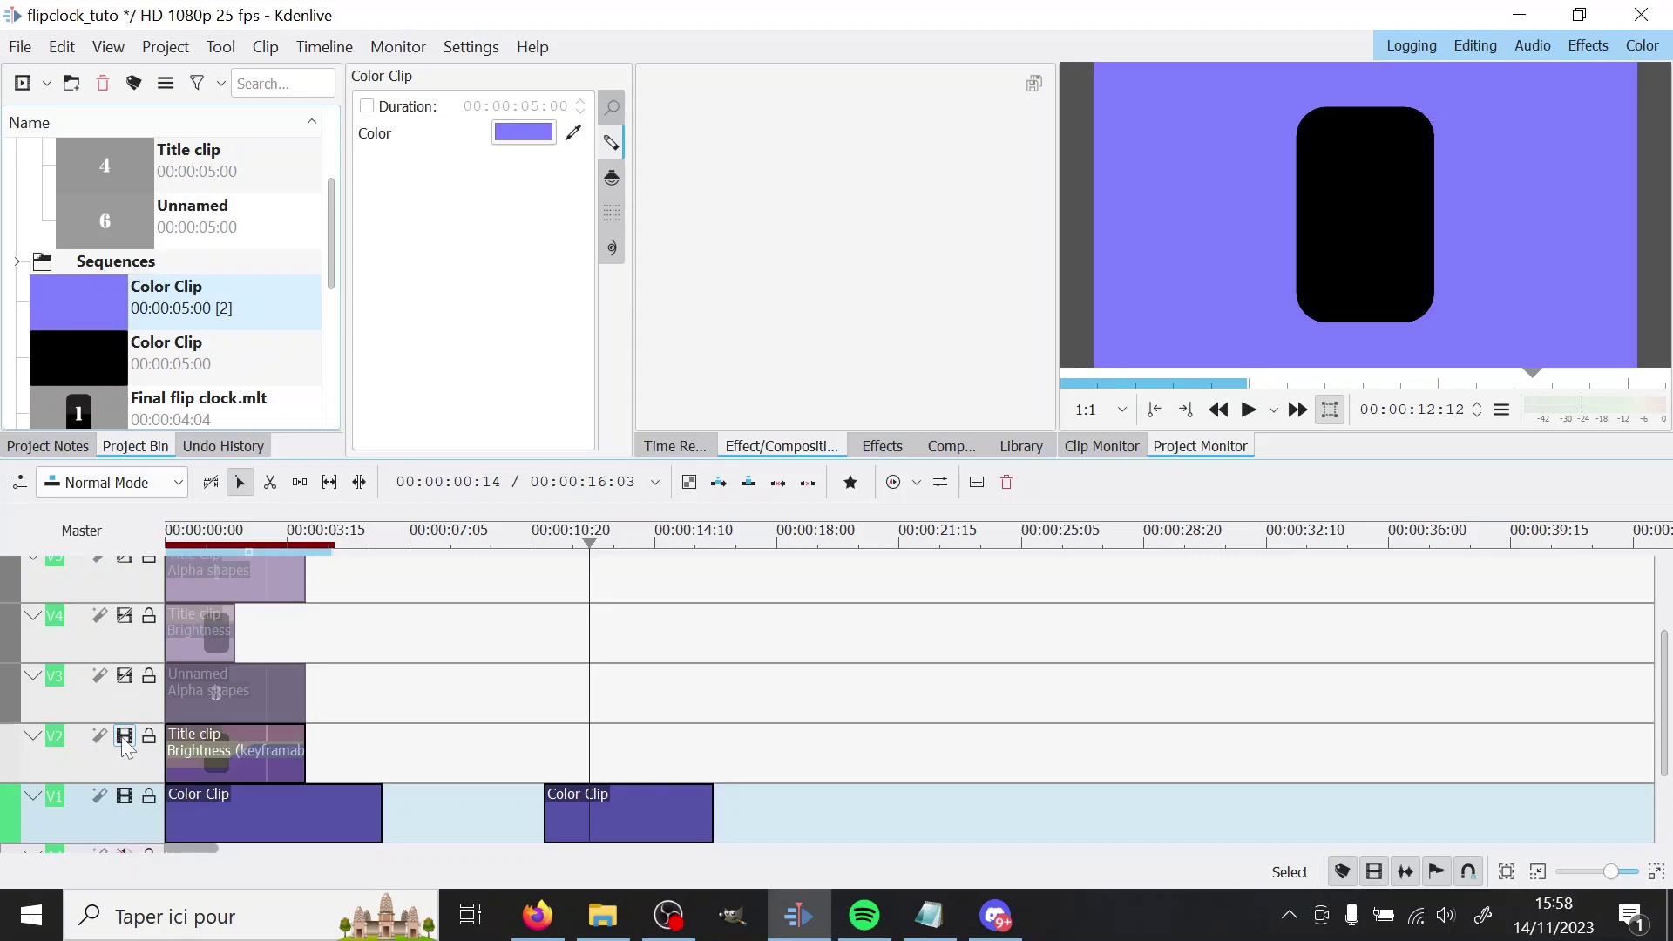
{"action": "left_click", "coordinate": [260, 646]}
{"action": "left_click_drag", "start_coordinate": [265, 650], "coordinate": [246, 649]}
{"action": "scroll", "coordinate": [79, 336], "scroll_direction": "down", "scroll_amount": 4}
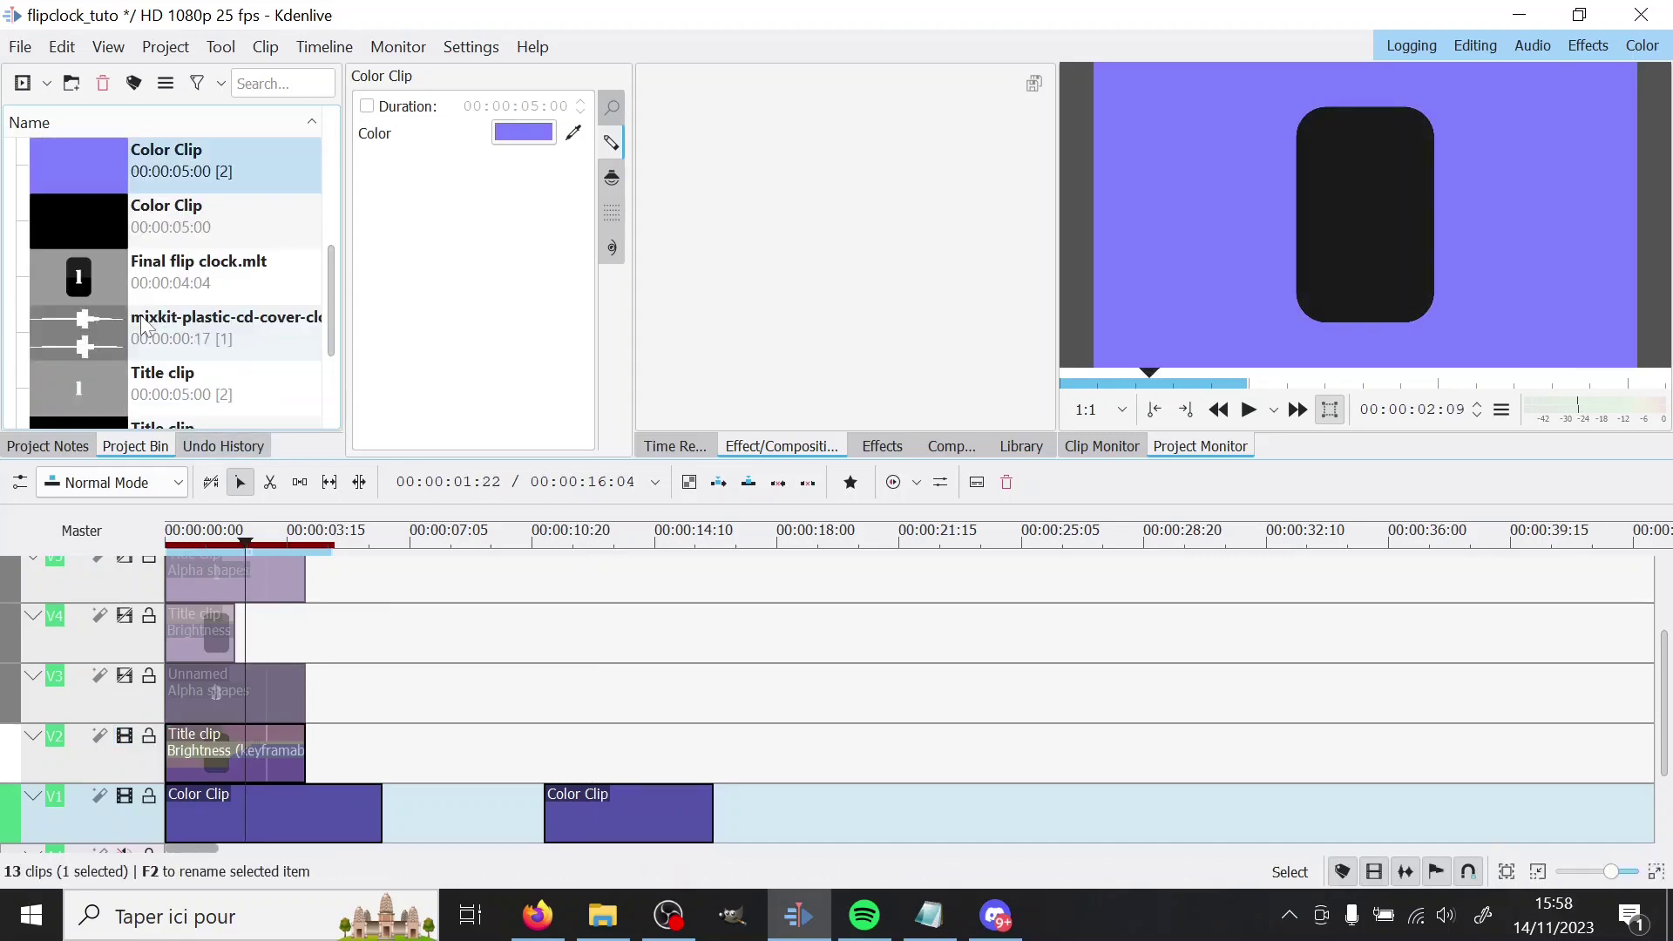
{"action": "double_click", "coordinate": [76, 327]}
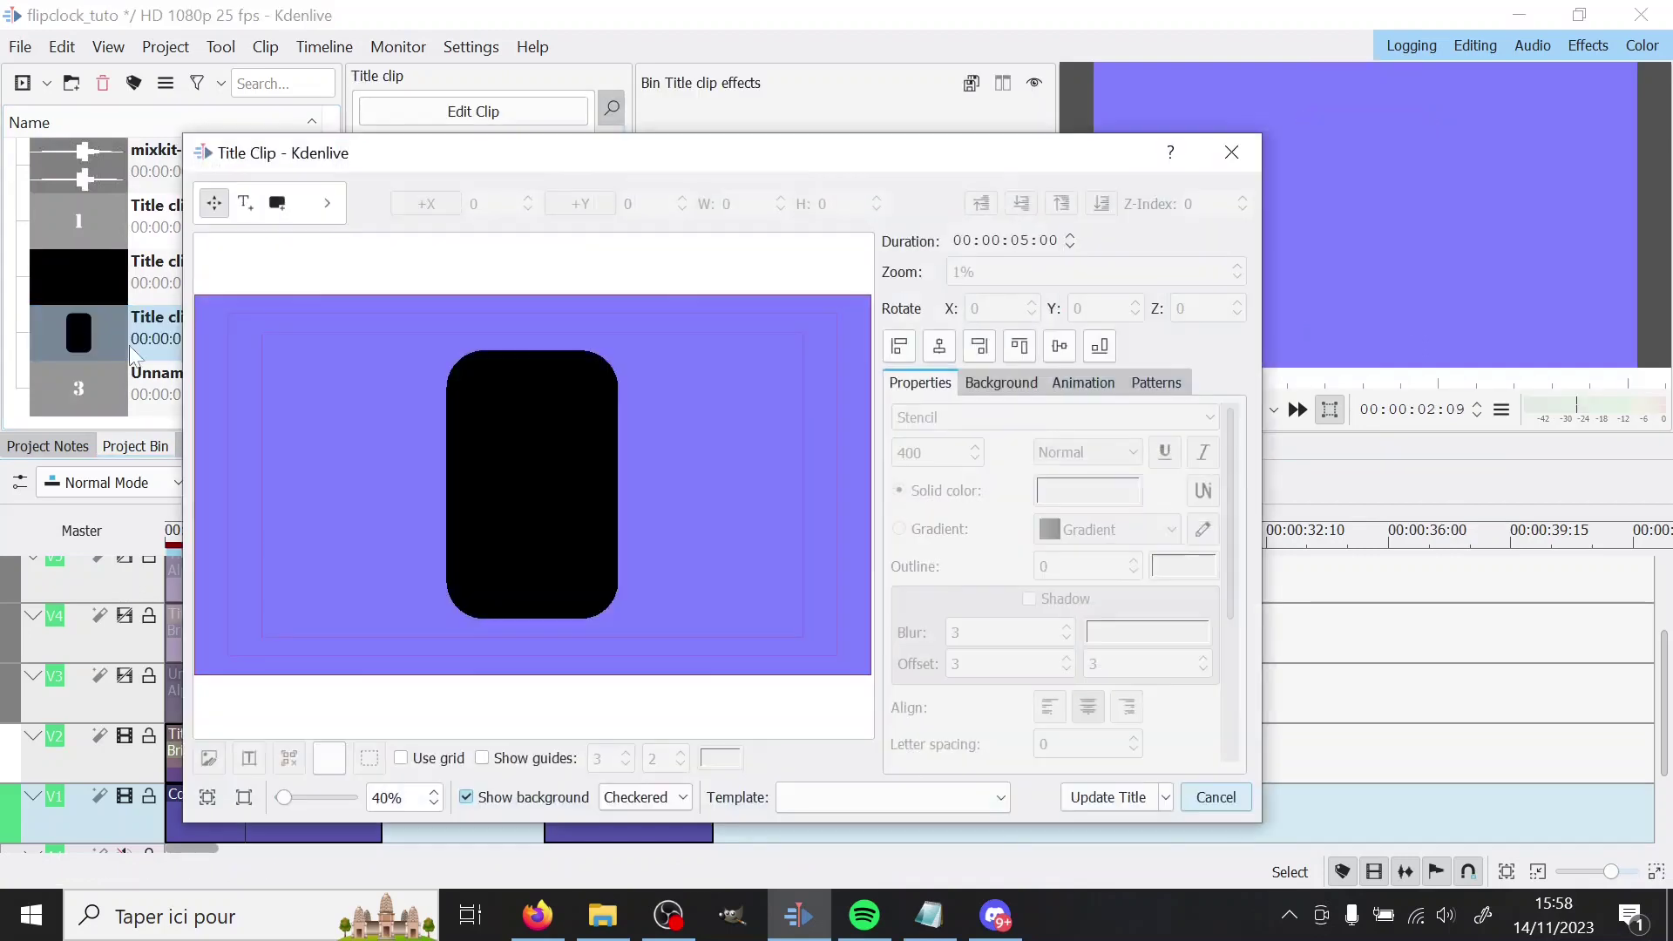
{"action": "left_click", "coordinate": [539, 457]}
{"action": "left_click", "coordinate": [279, 203]}
{"action": "left_click_drag", "start_coordinate": [269, 371], "coordinate": [352, 528]}
{"action": "double_click", "coordinate": [1015, 529]}
{"action": "key", "text": "Caps_Lock"}
{"action": "type", "text": "0"}
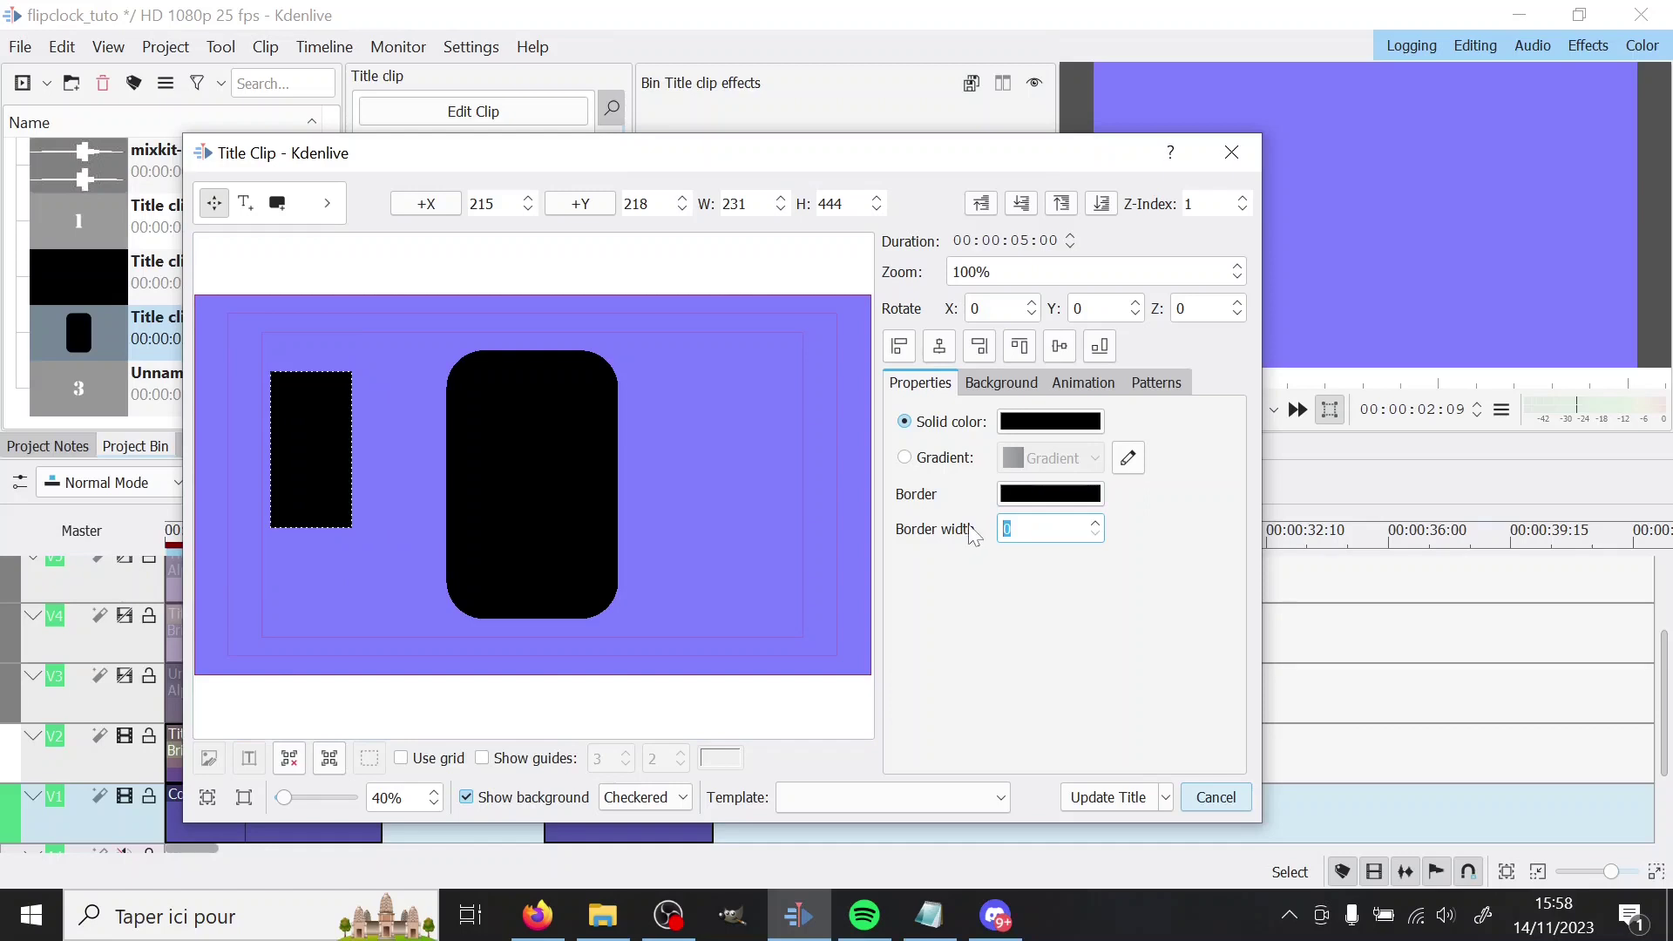
{"action": "scroll", "coordinate": [999, 531], "scroll_direction": "up", "scroll_amount": 16}
{"action": "scroll", "coordinate": [1043, 529], "scroll_direction": "up", "scroll_amount": 20}
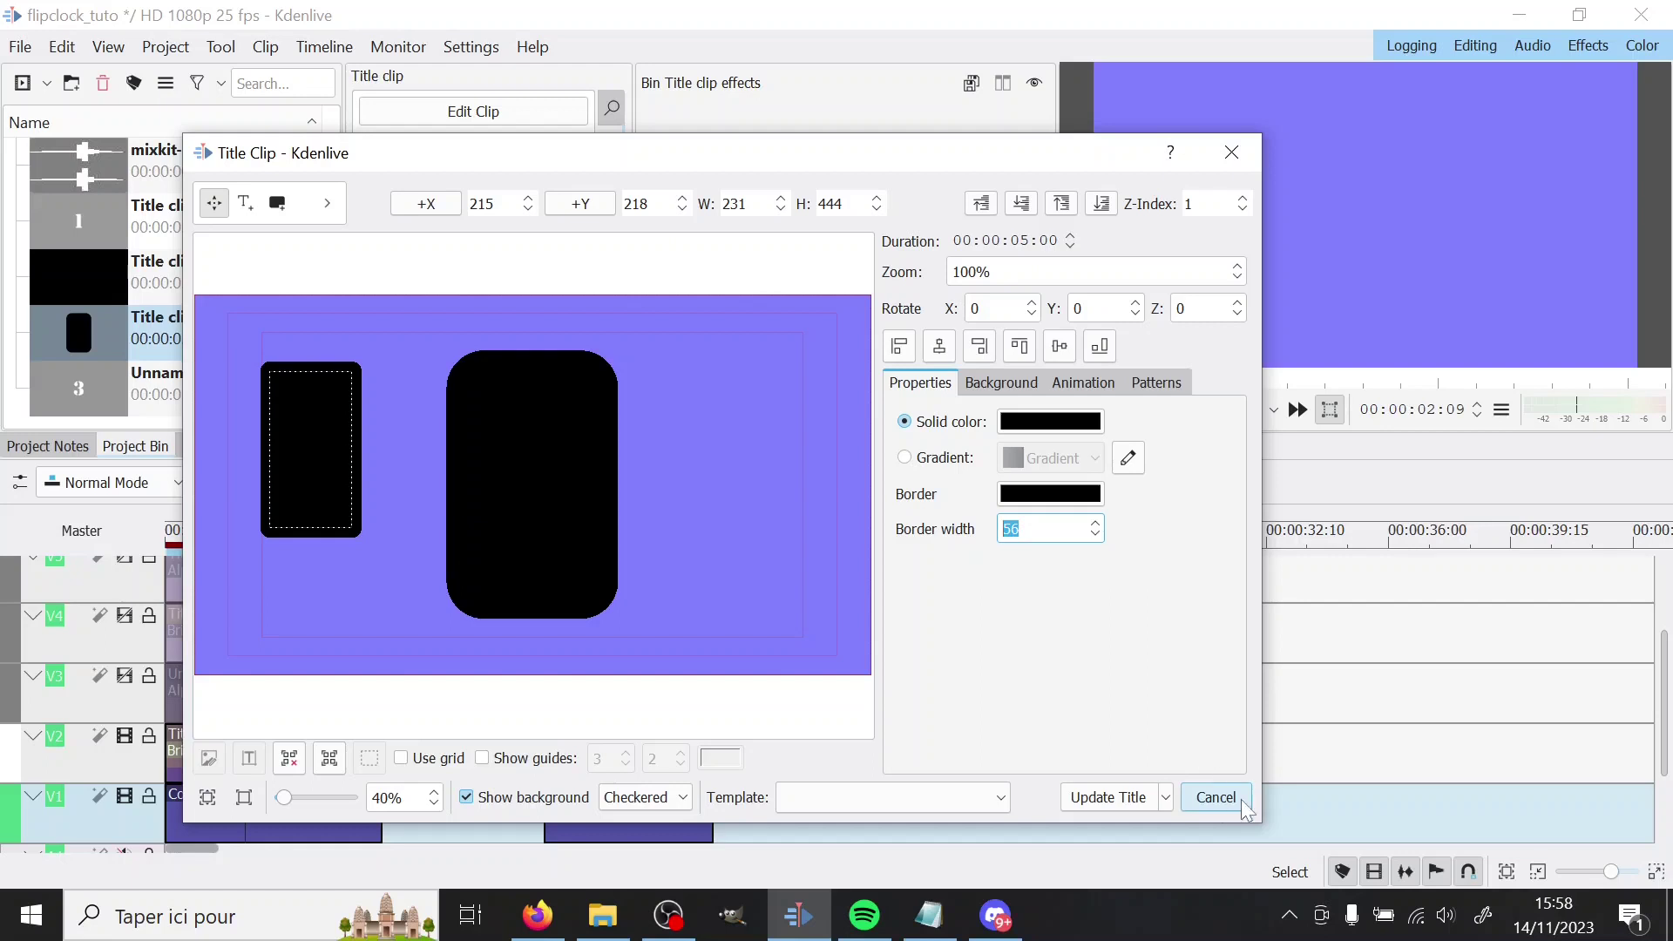
{"action": "left_click", "coordinate": [564, 456]}
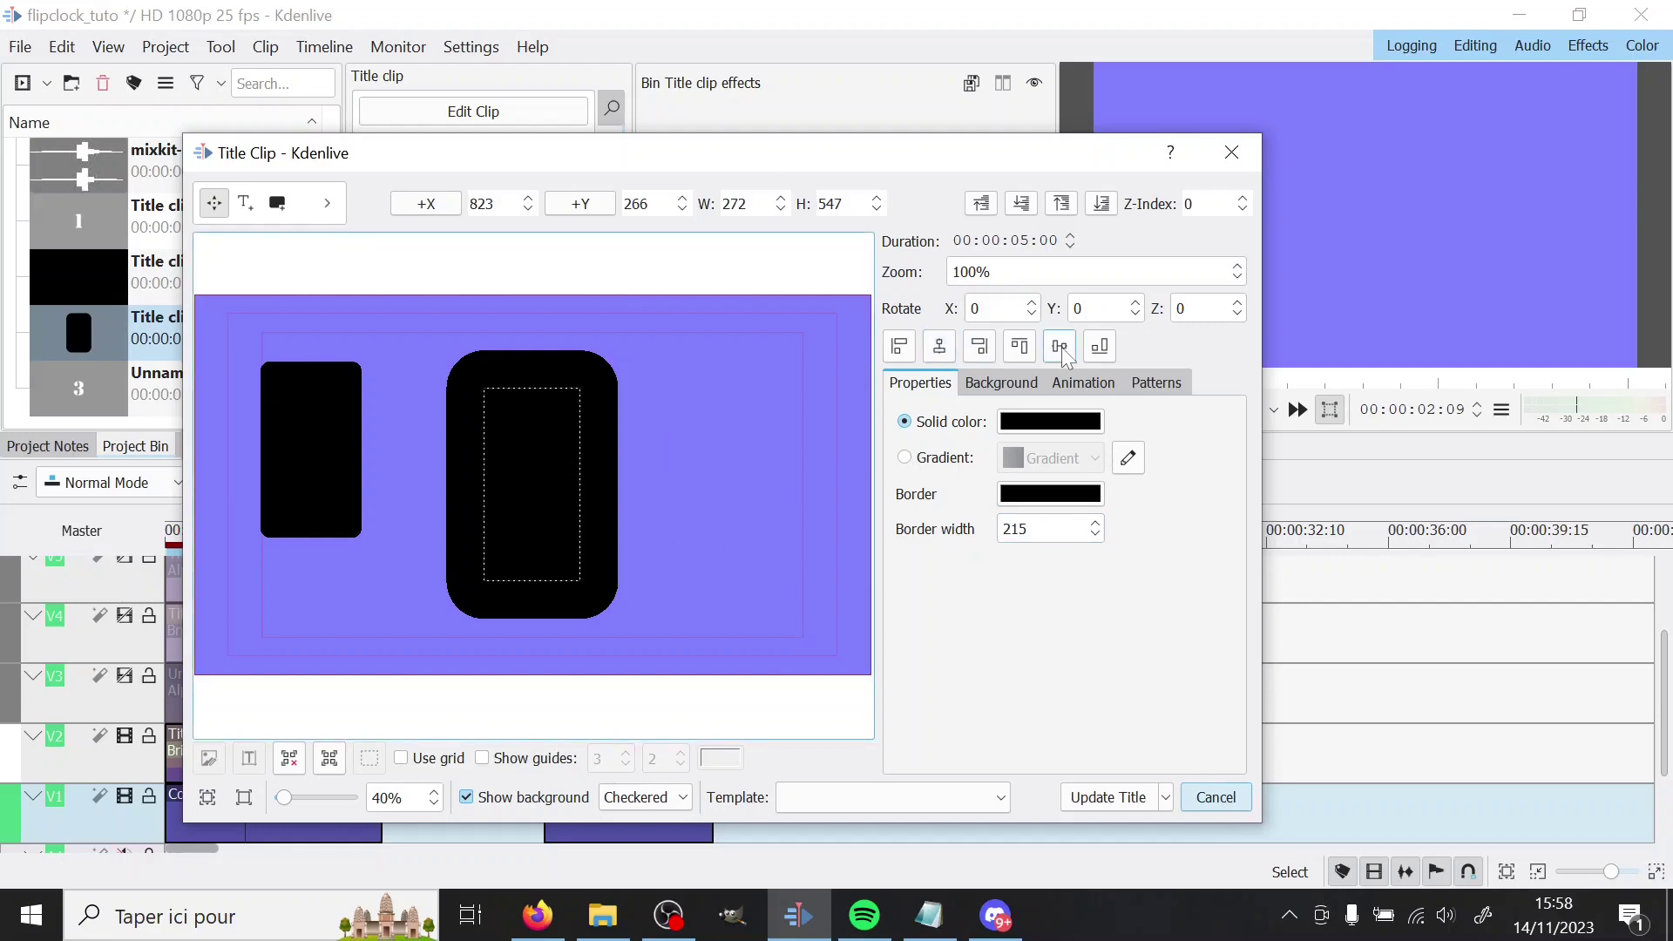
{"action": "left_click", "coordinate": [1223, 797]}
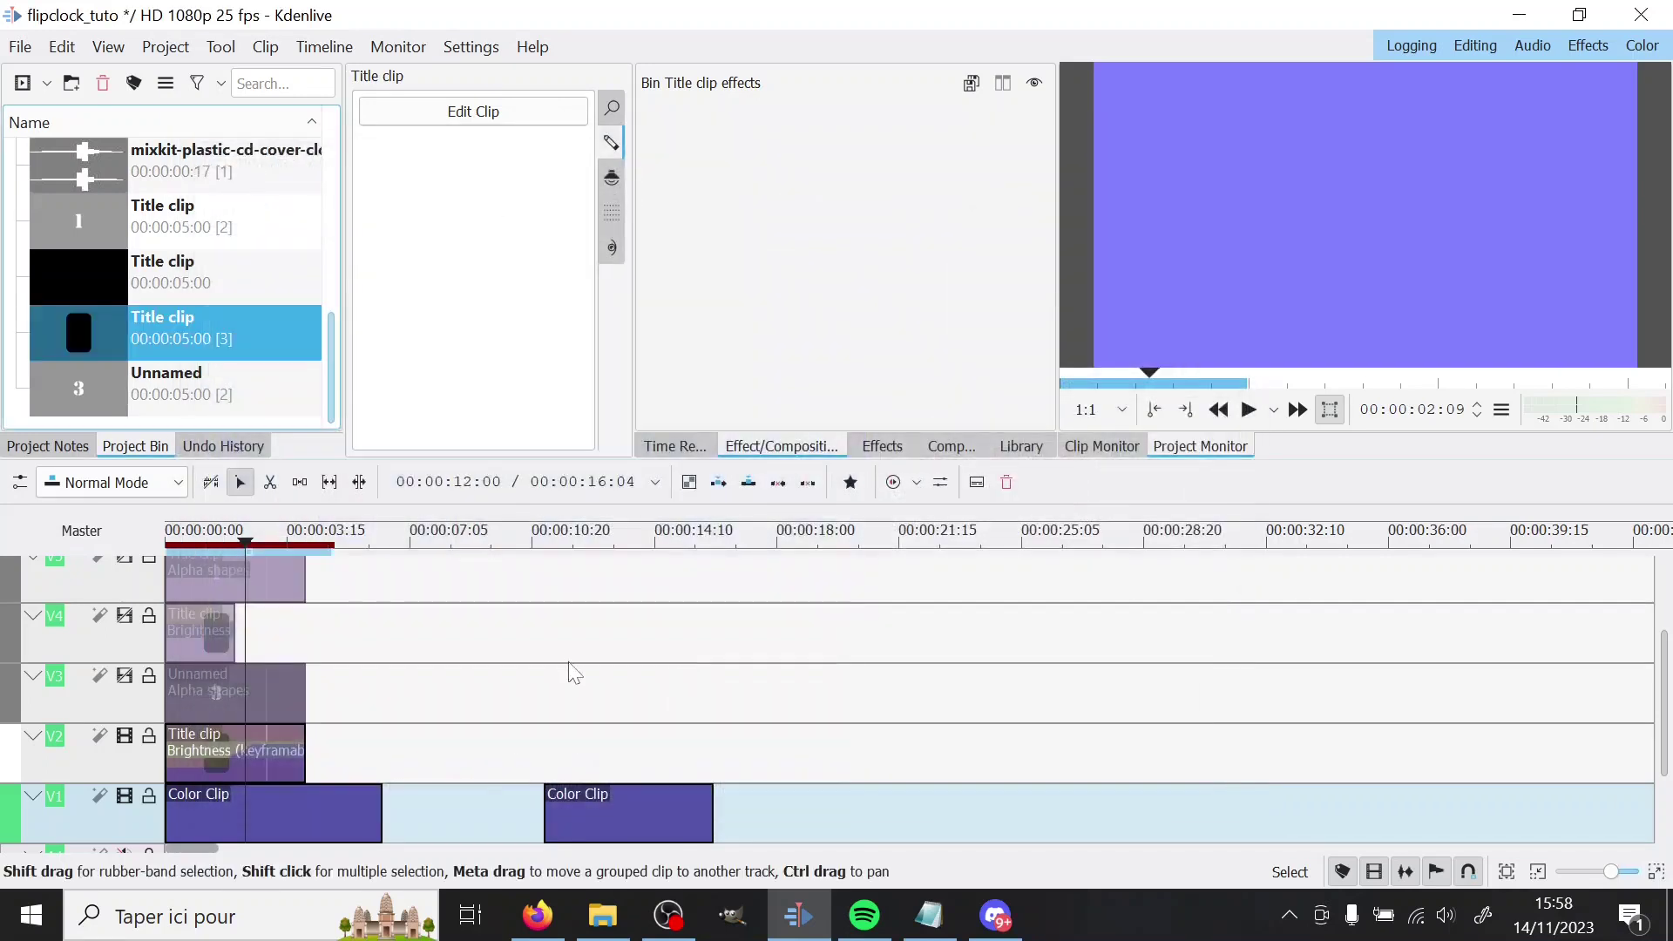
Re-enable track V3's video so the white digit 2 shows on the black card
{"action": "left_click", "coordinate": [256, 641]}
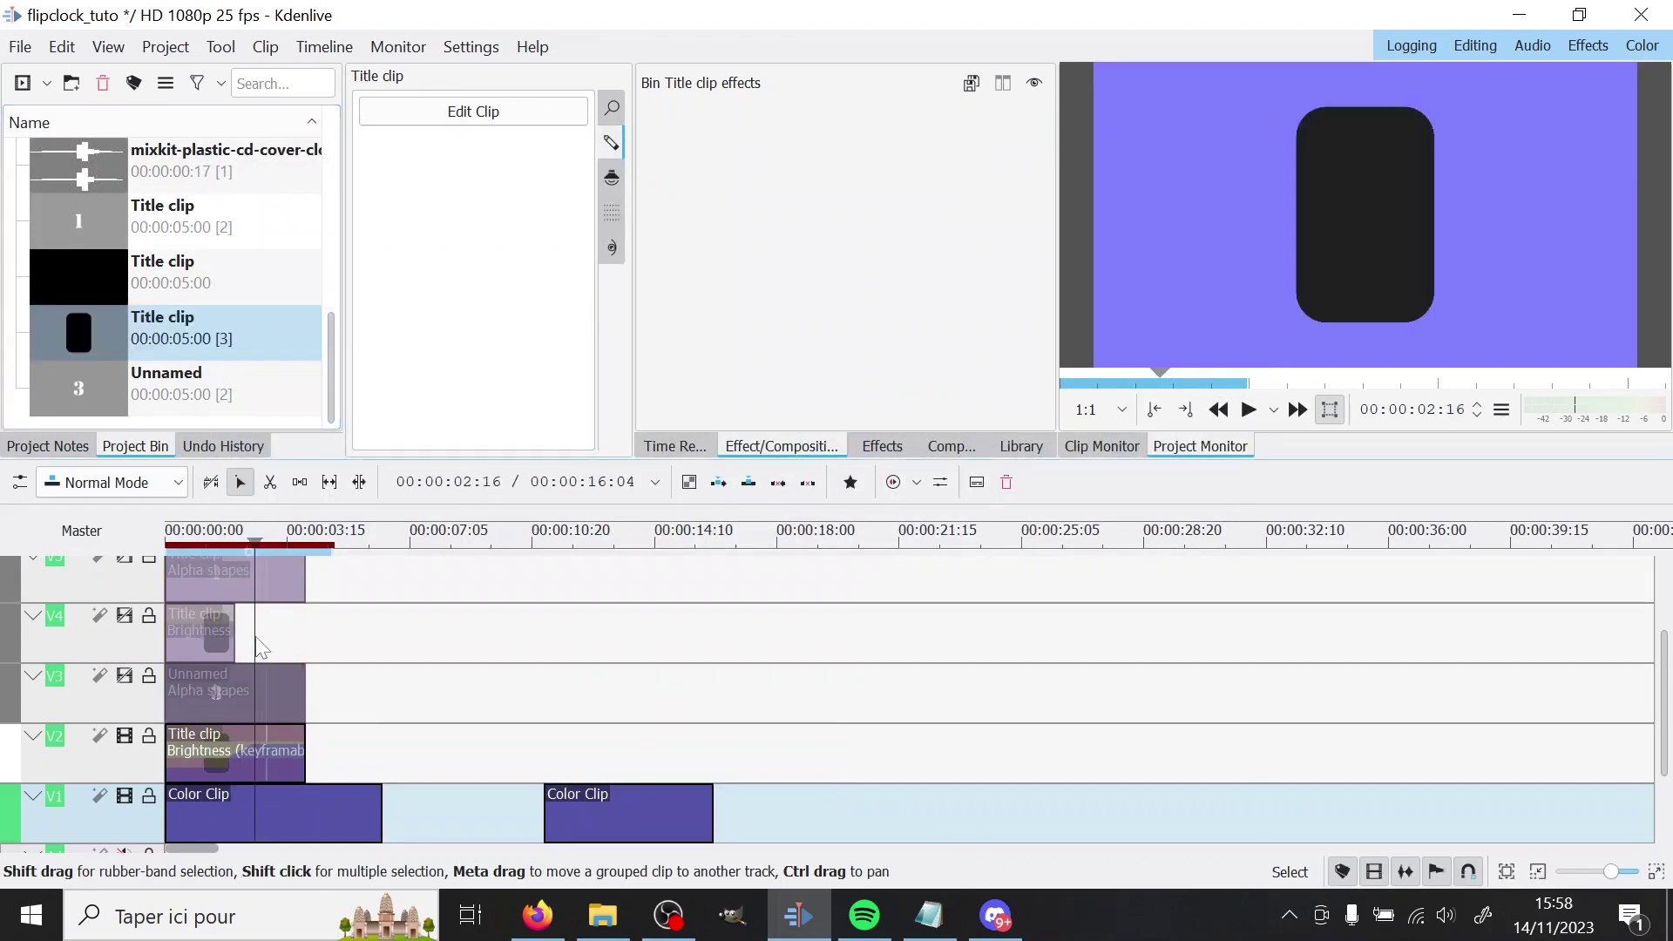
{"action": "left_click", "coordinate": [241, 748]}
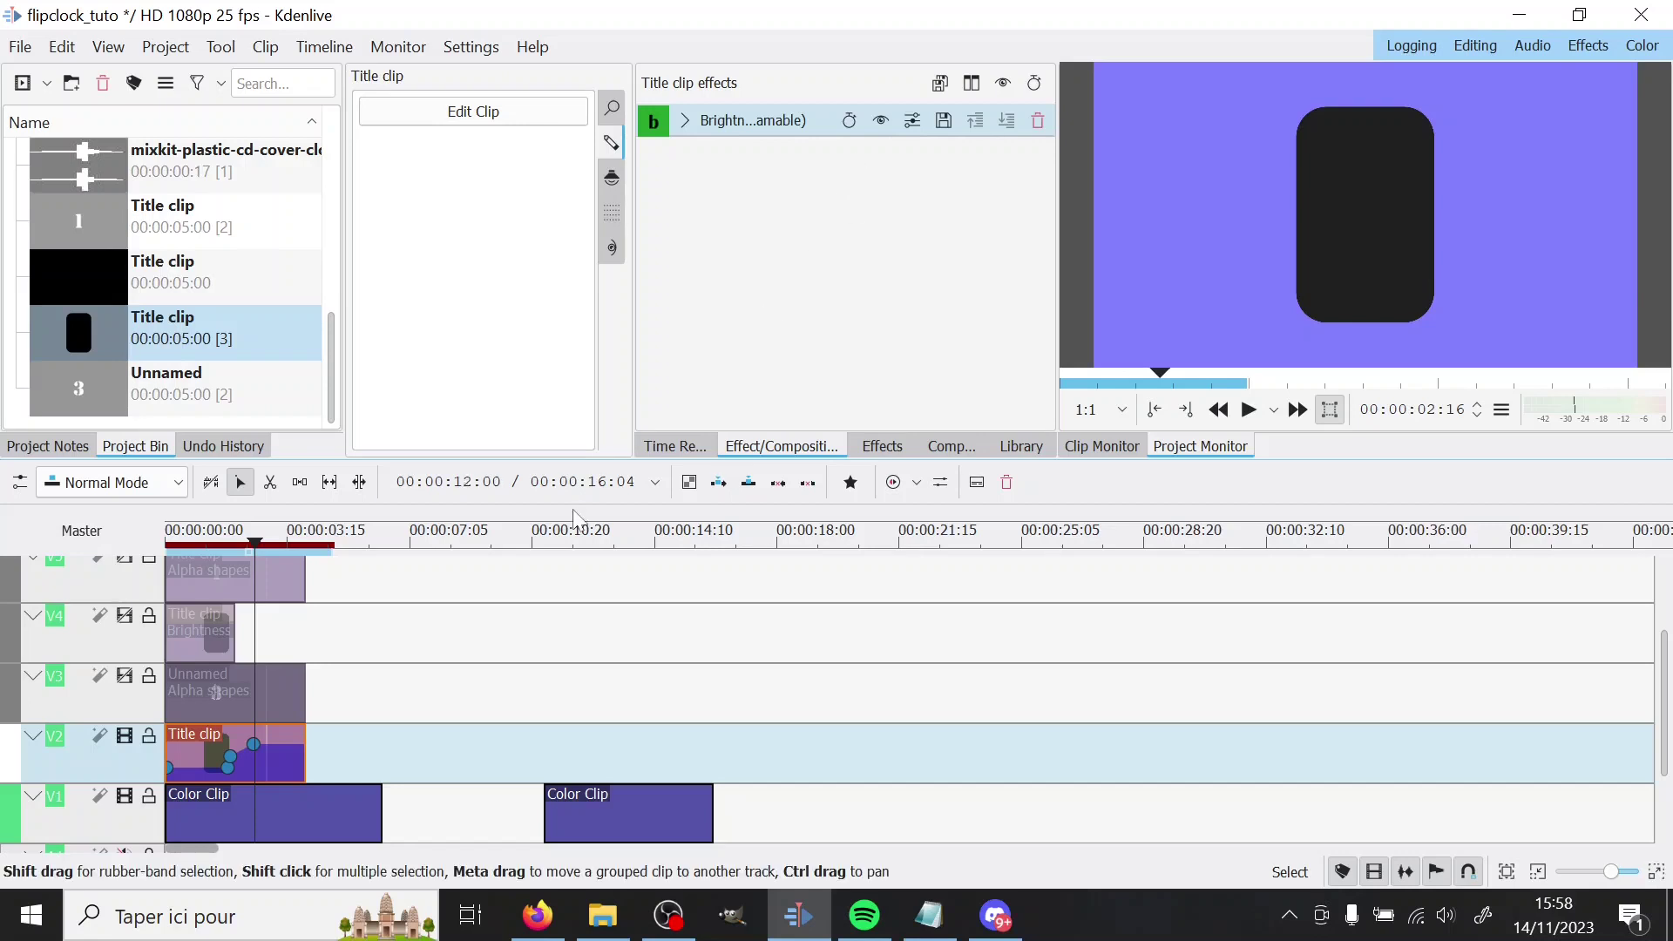
{"action": "left_click", "coordinate": [124, 676]}
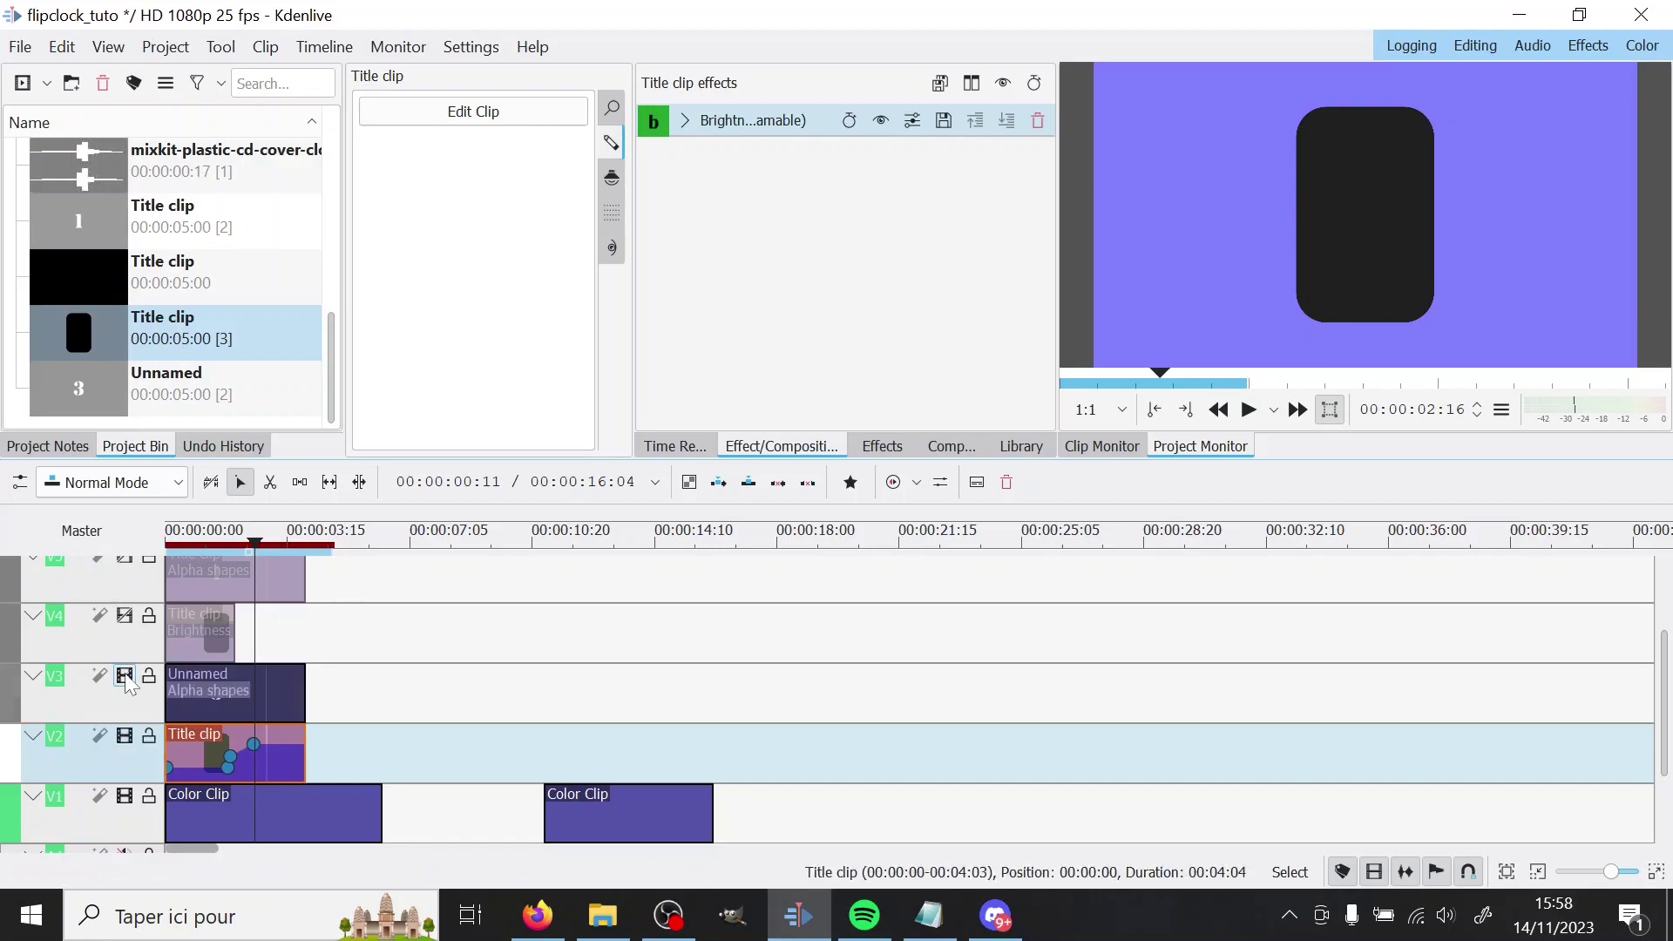
{"action": "left_click", "coordinate": [253, 637]}
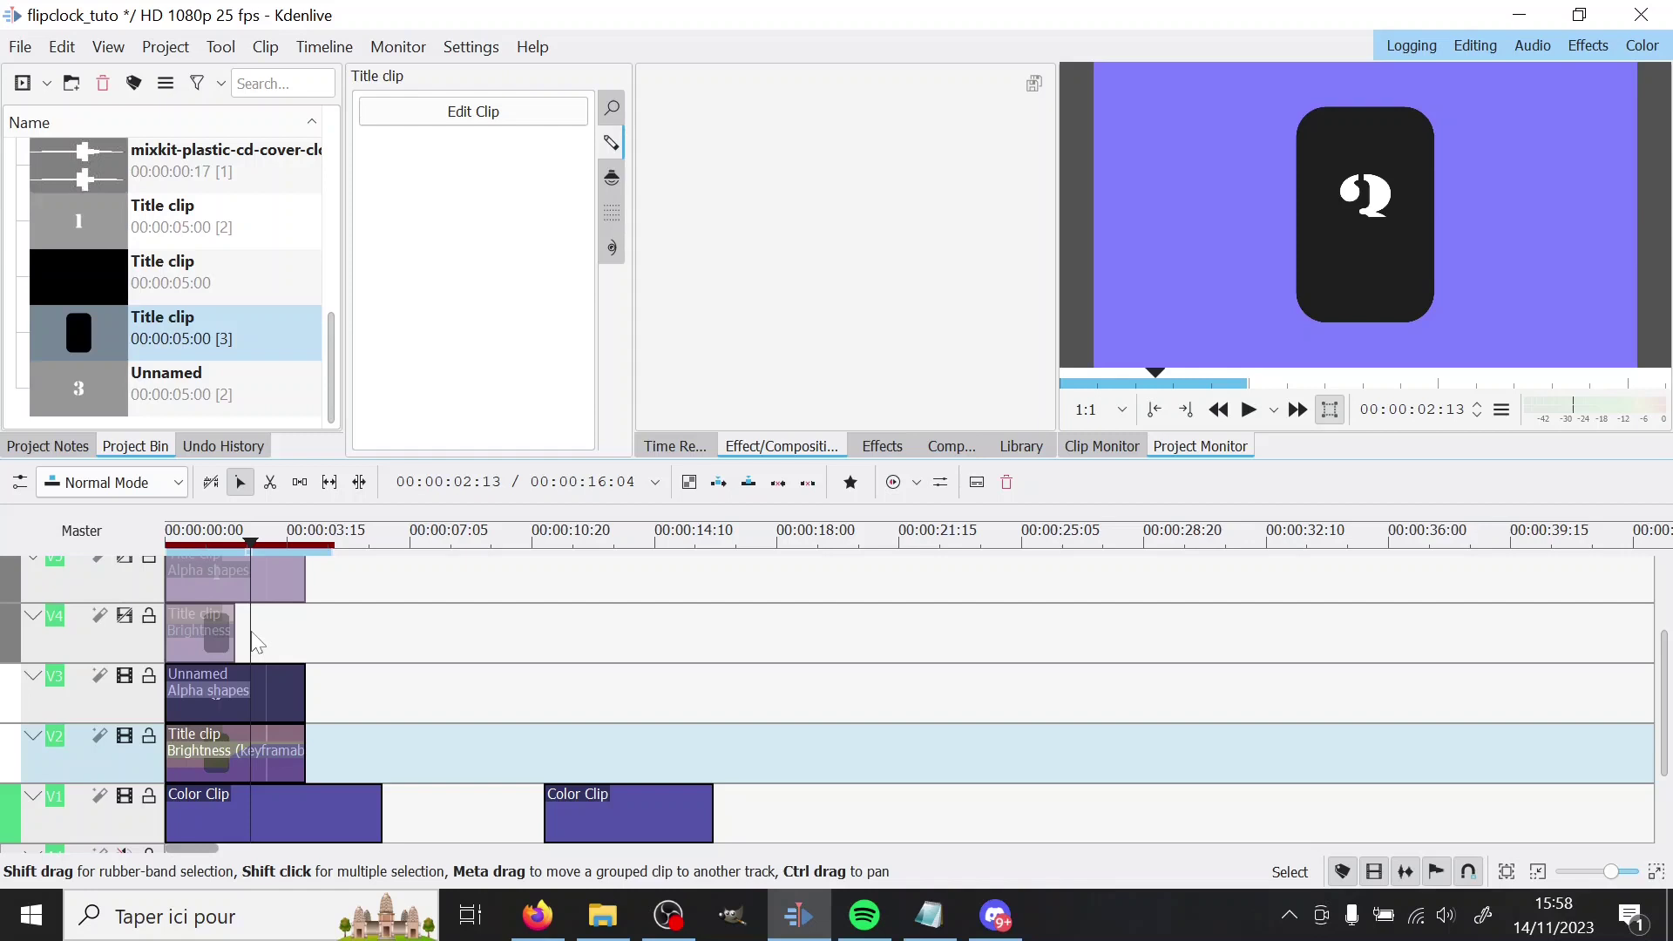
{"action": "key", "text": "shift+l"}
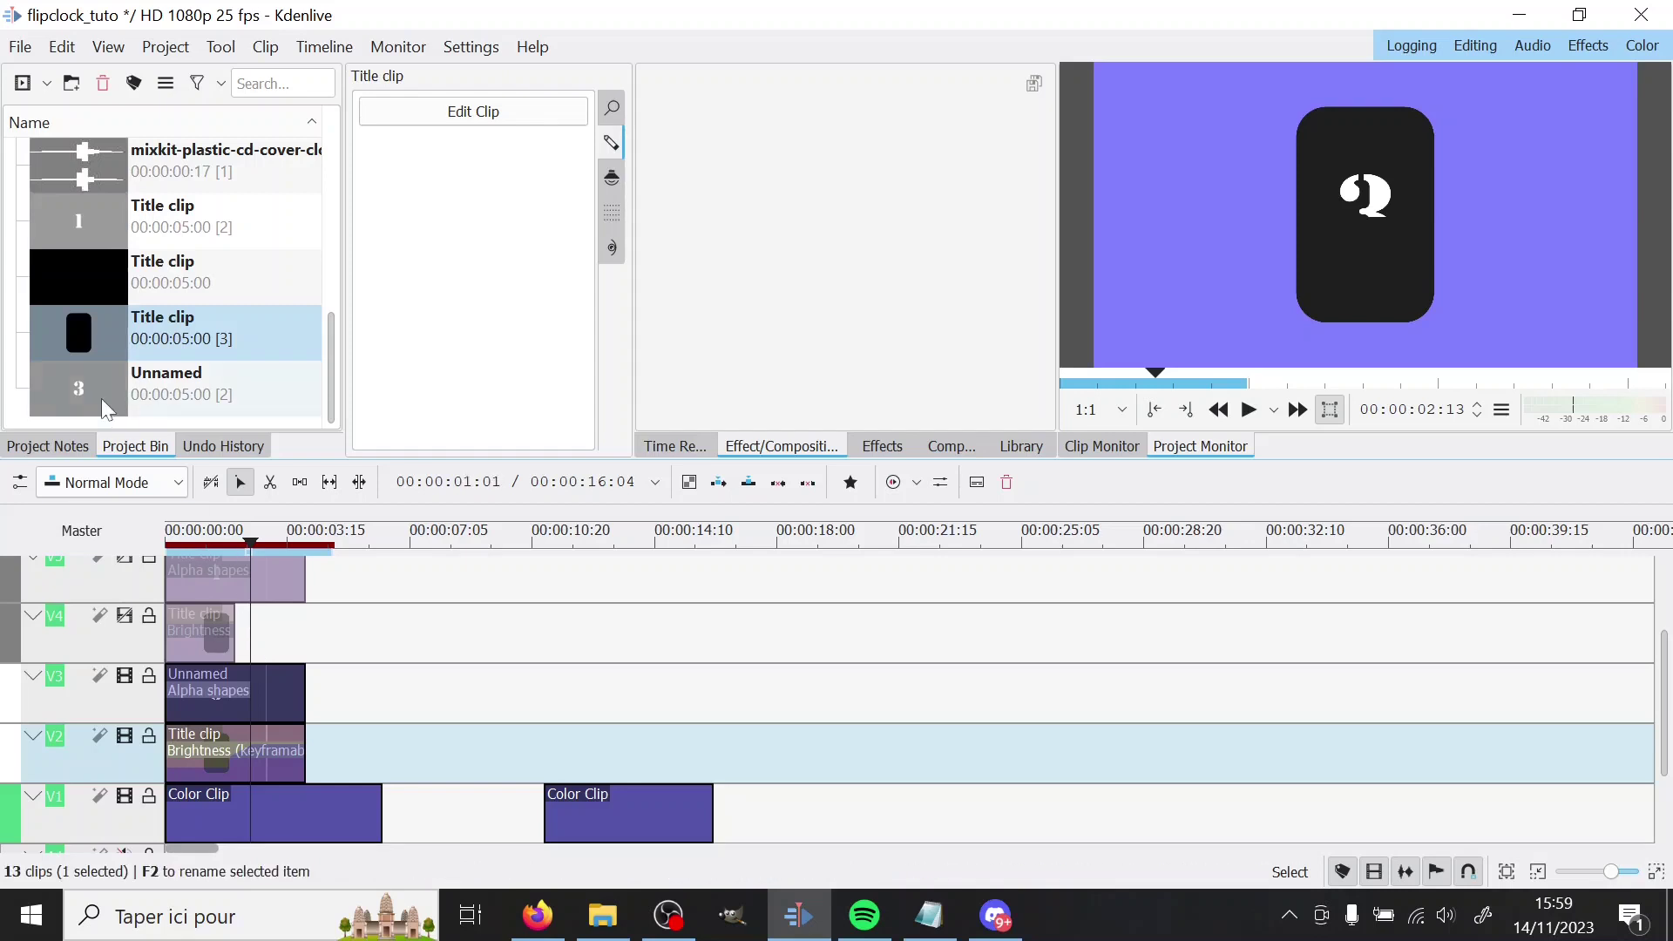
{"action": "double_click", "coordinate": [84, 381]}
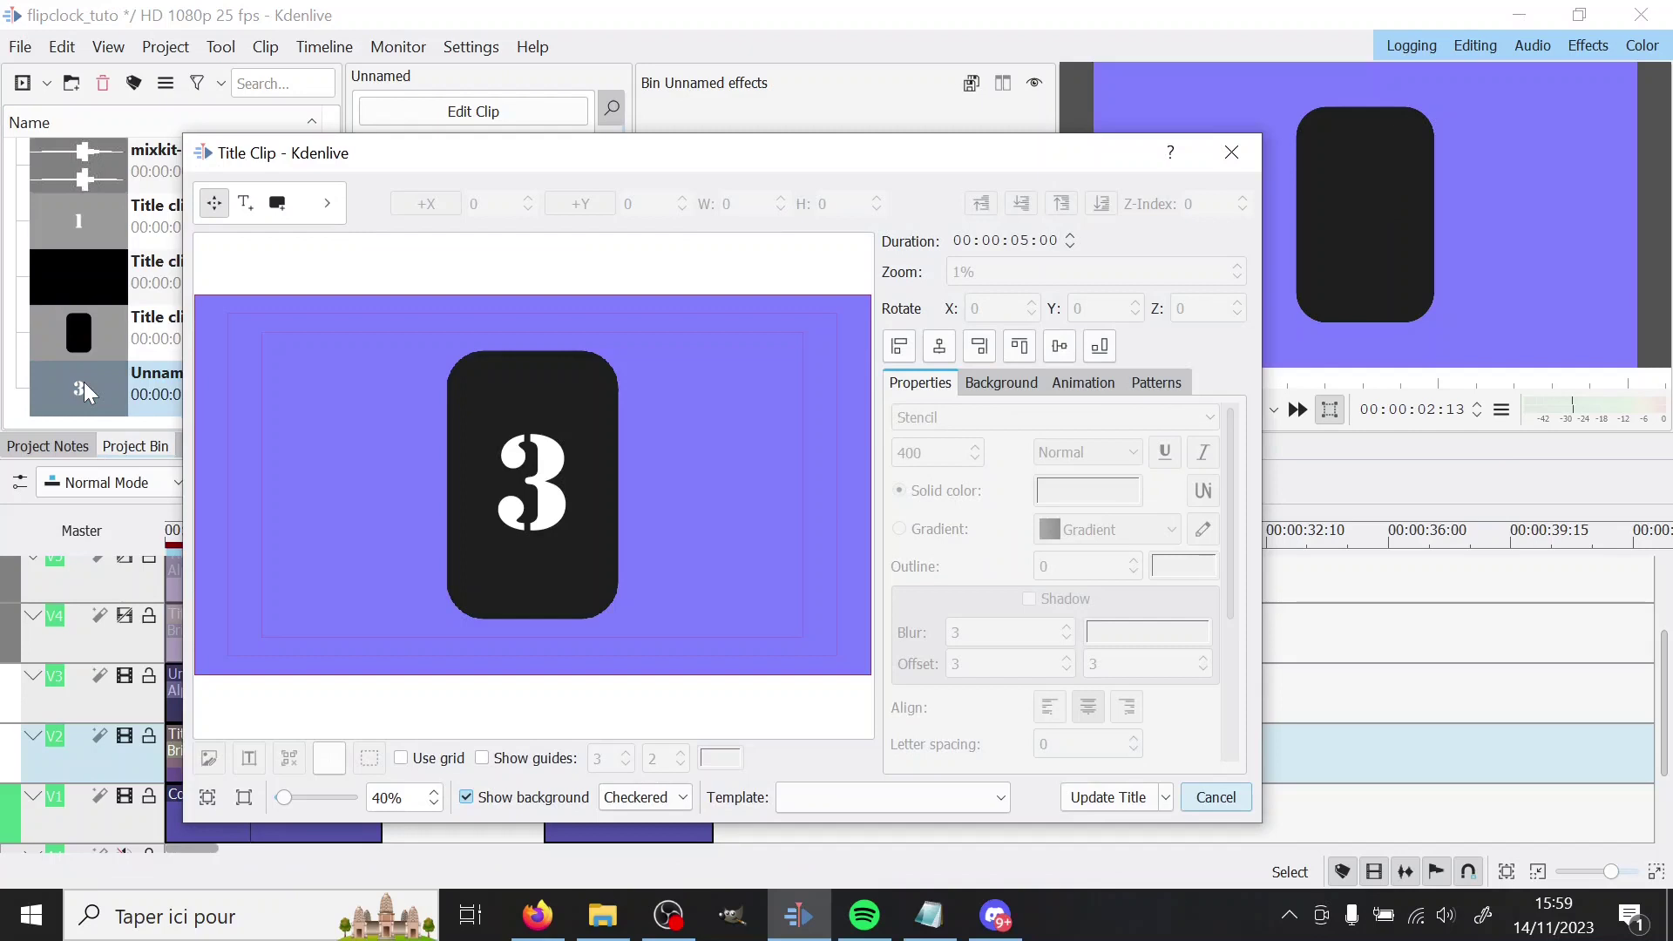
{"action": "left_click", "coordinate": [556, 513]}
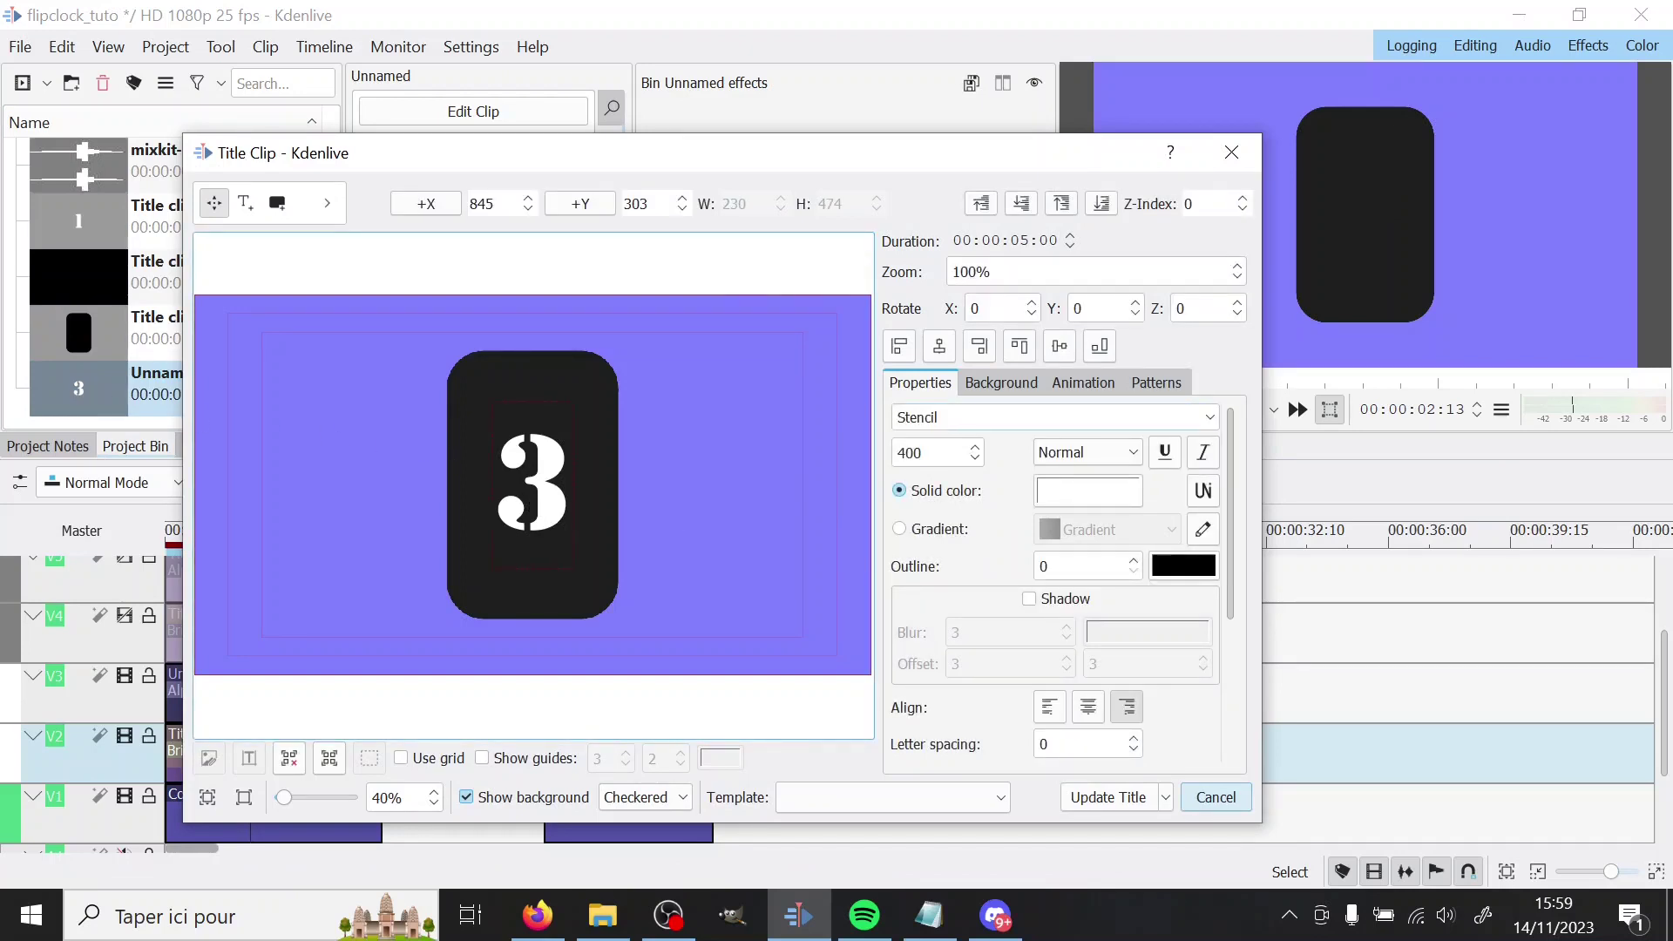
{"action": "double_click", "coordinate": [937, 418]}
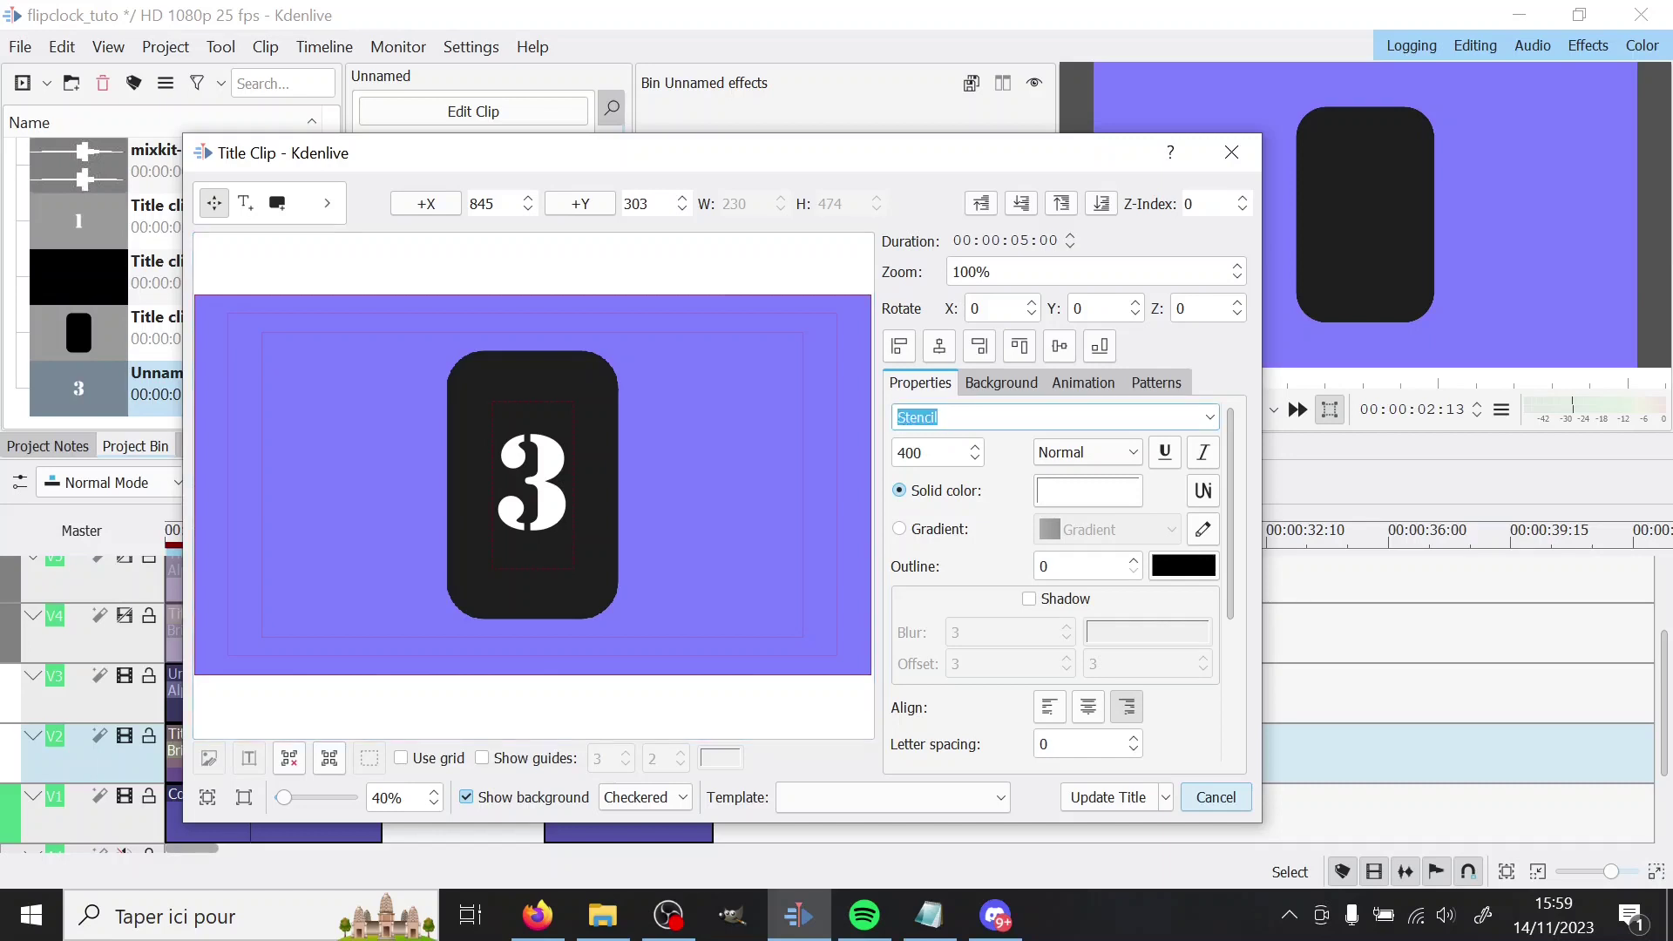
{"action": "left_click", "coordinate": [924, 417]}
{"action": "left_click", "coordinate": [1121, 795]}
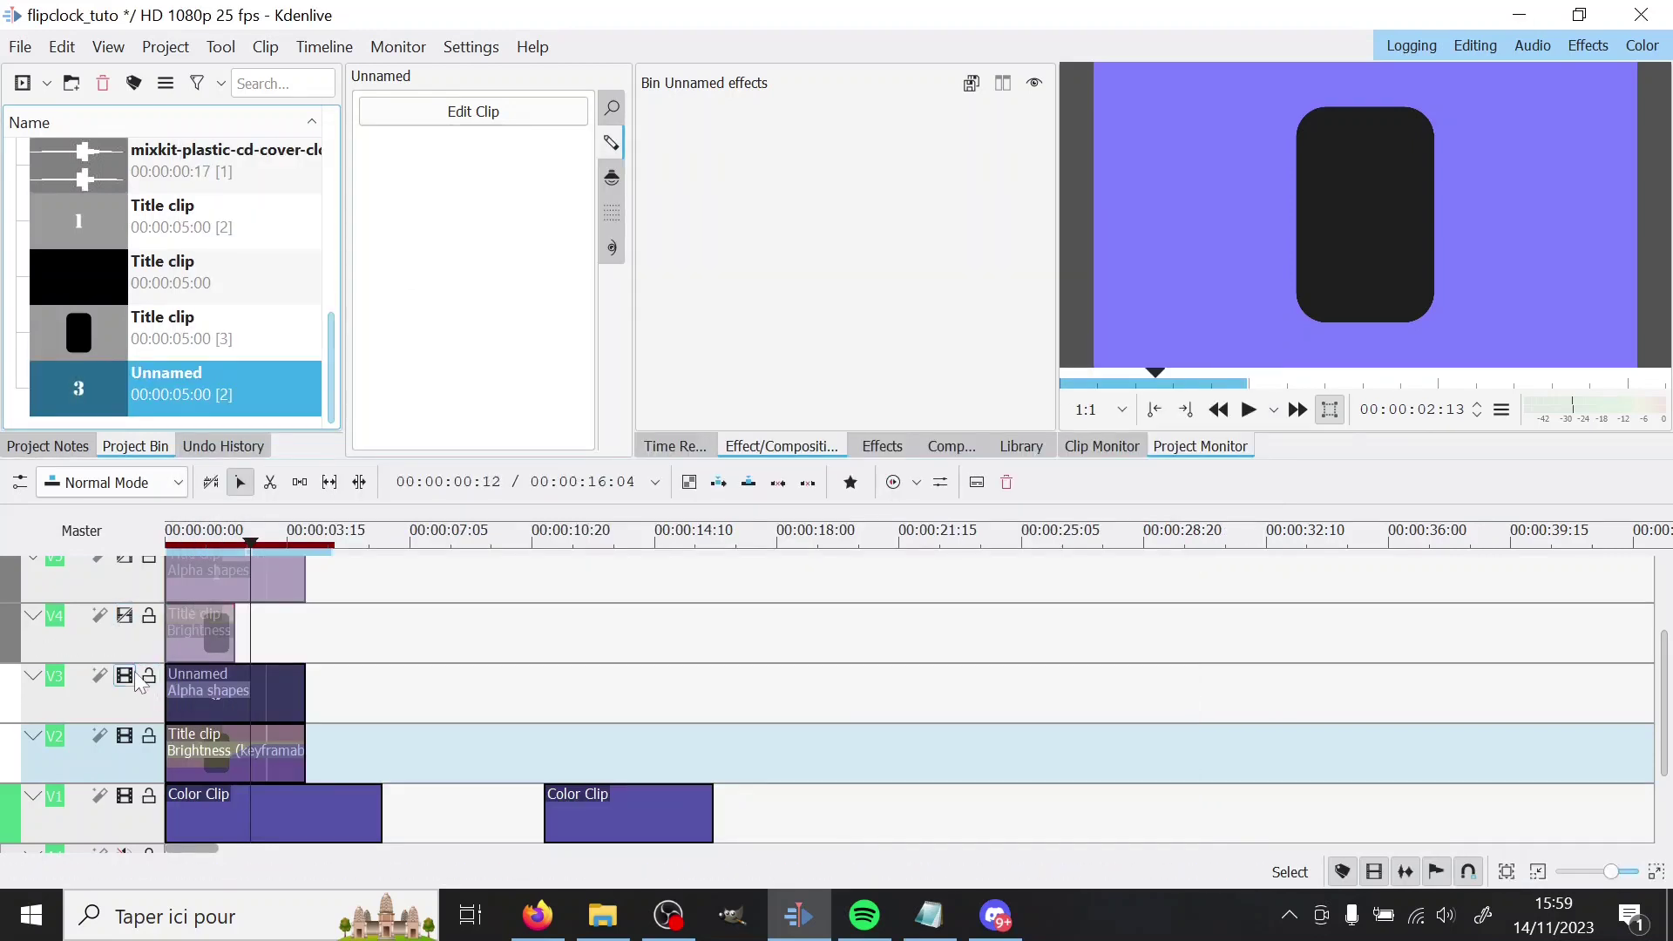
Select the V3 digit clip and expand its Alpha shapes effect, checking Position Y 760
{"action": "left_click", "coordinate": [245, 647]}
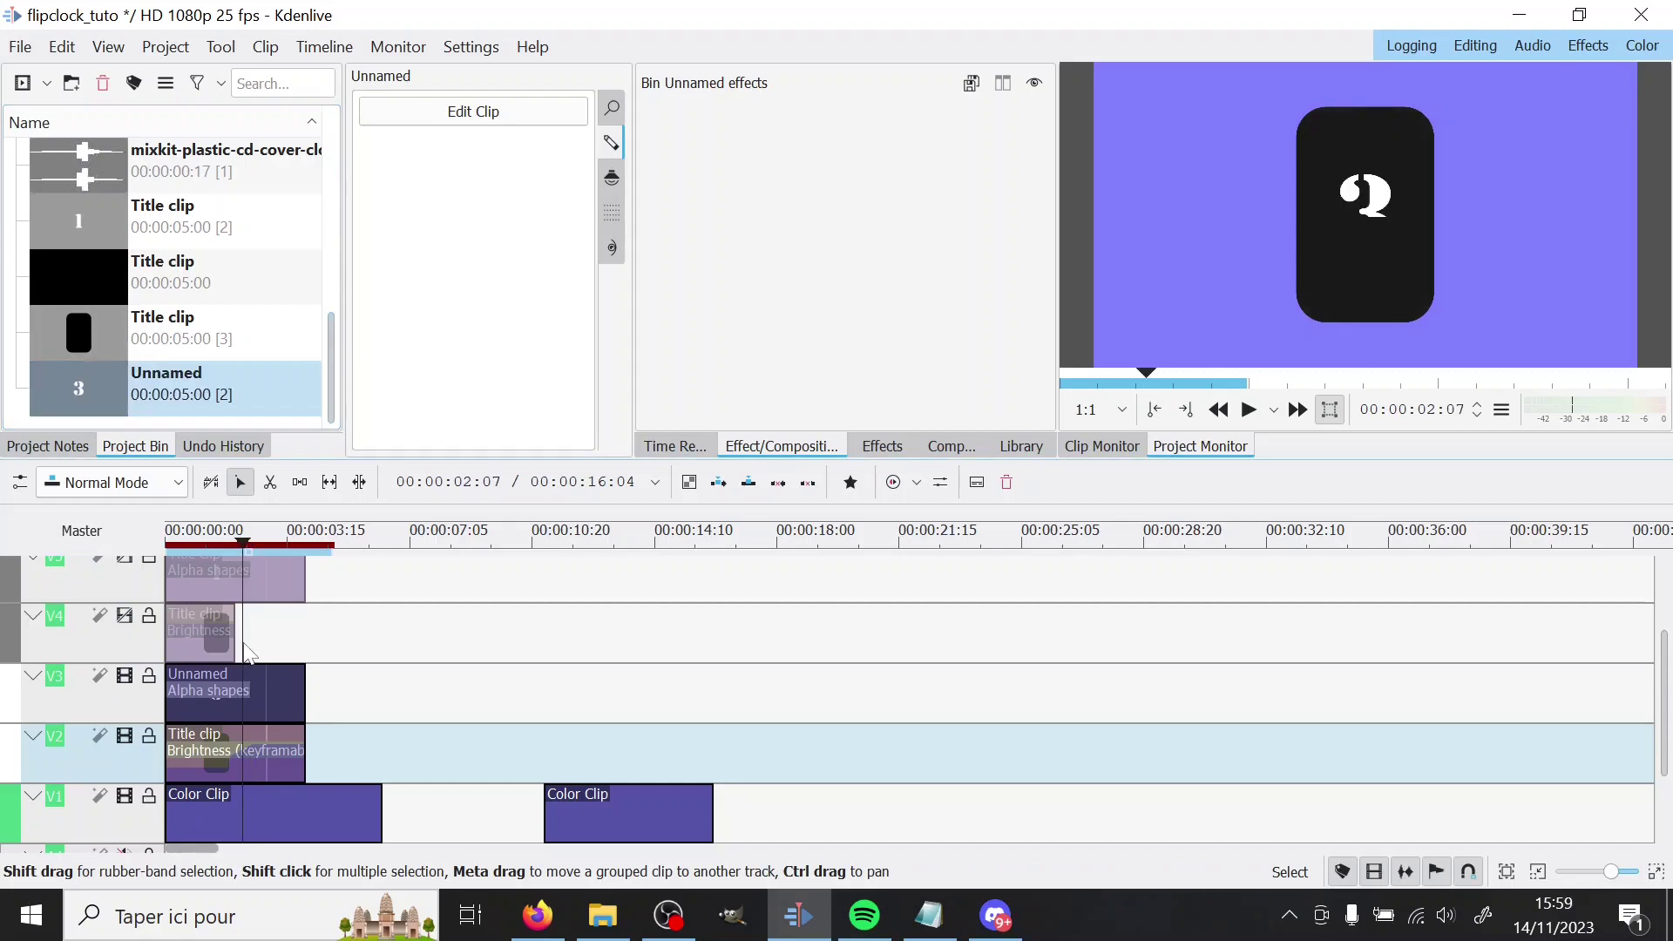
{"action": "left_click", "coordinate": [245, 699]}
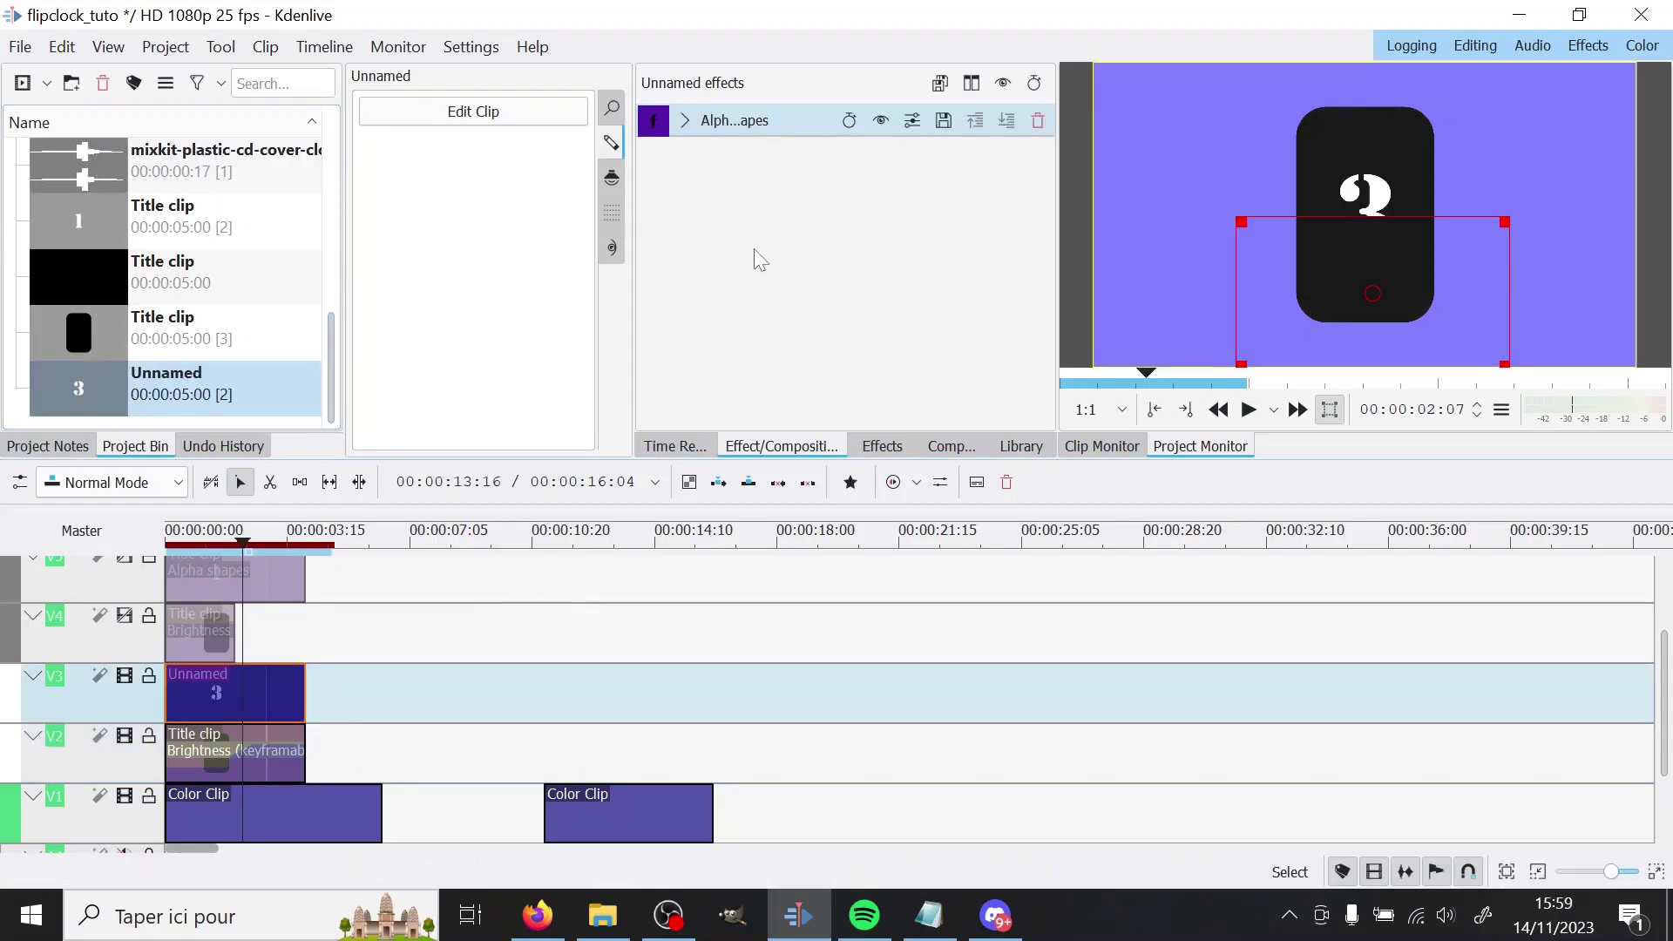
{"action": "left_click", "coordinate": [686, 124]}
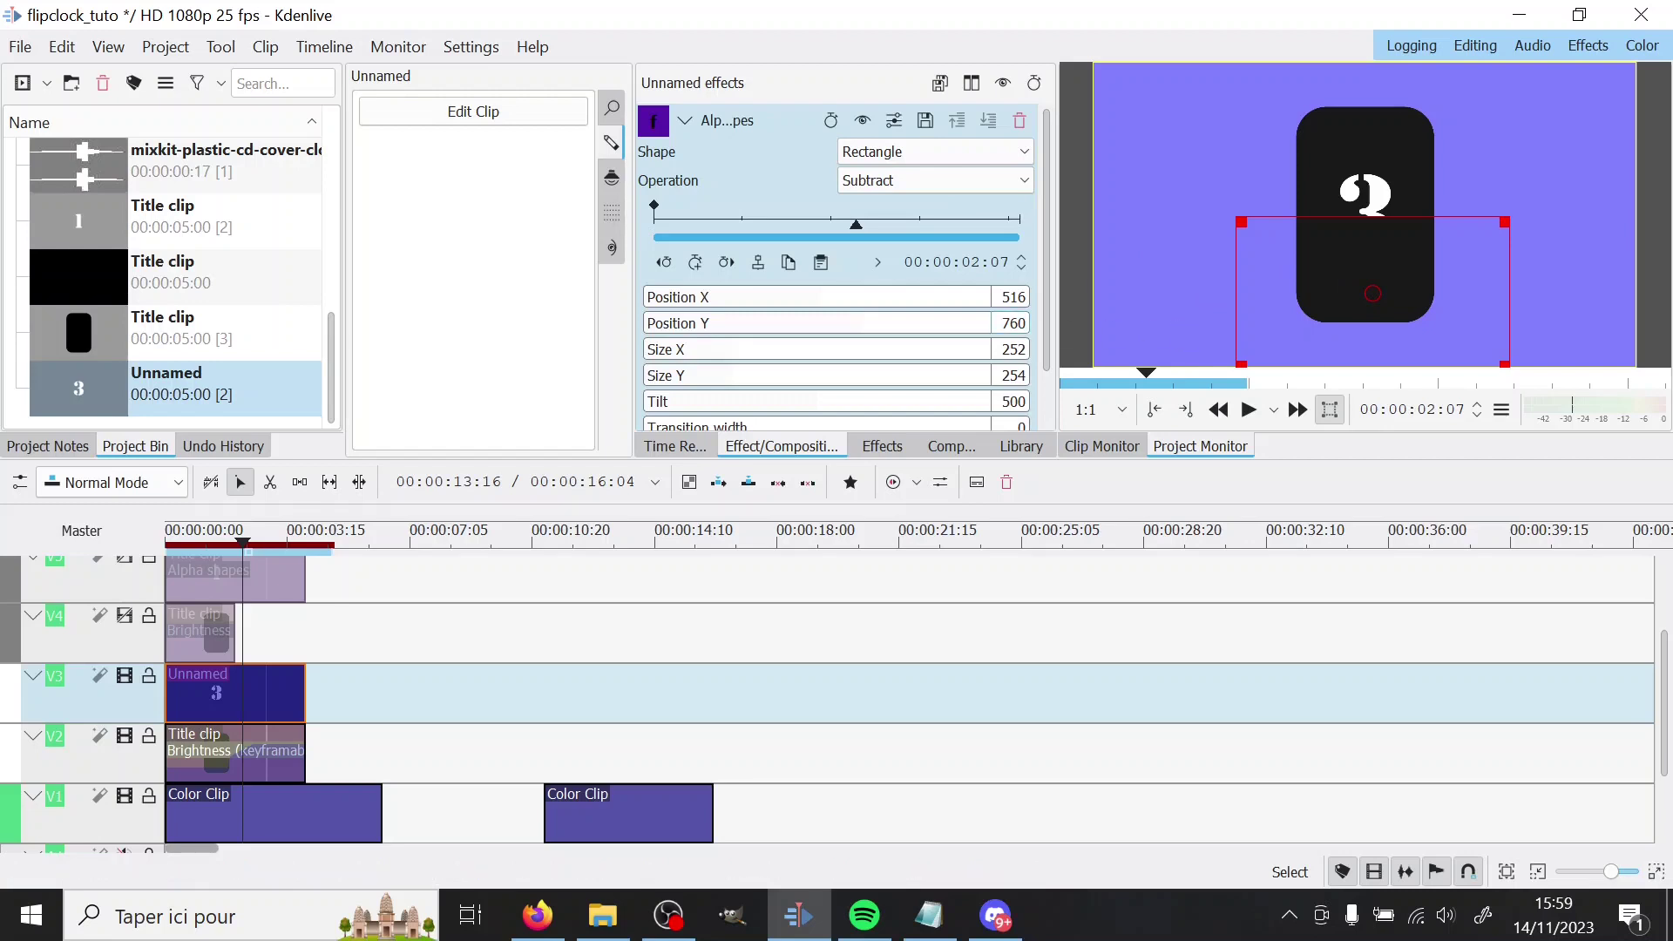
{"action": "left_click_drag", "start_coordinate": [1002, 324], "coordinate": [1028, 323]}
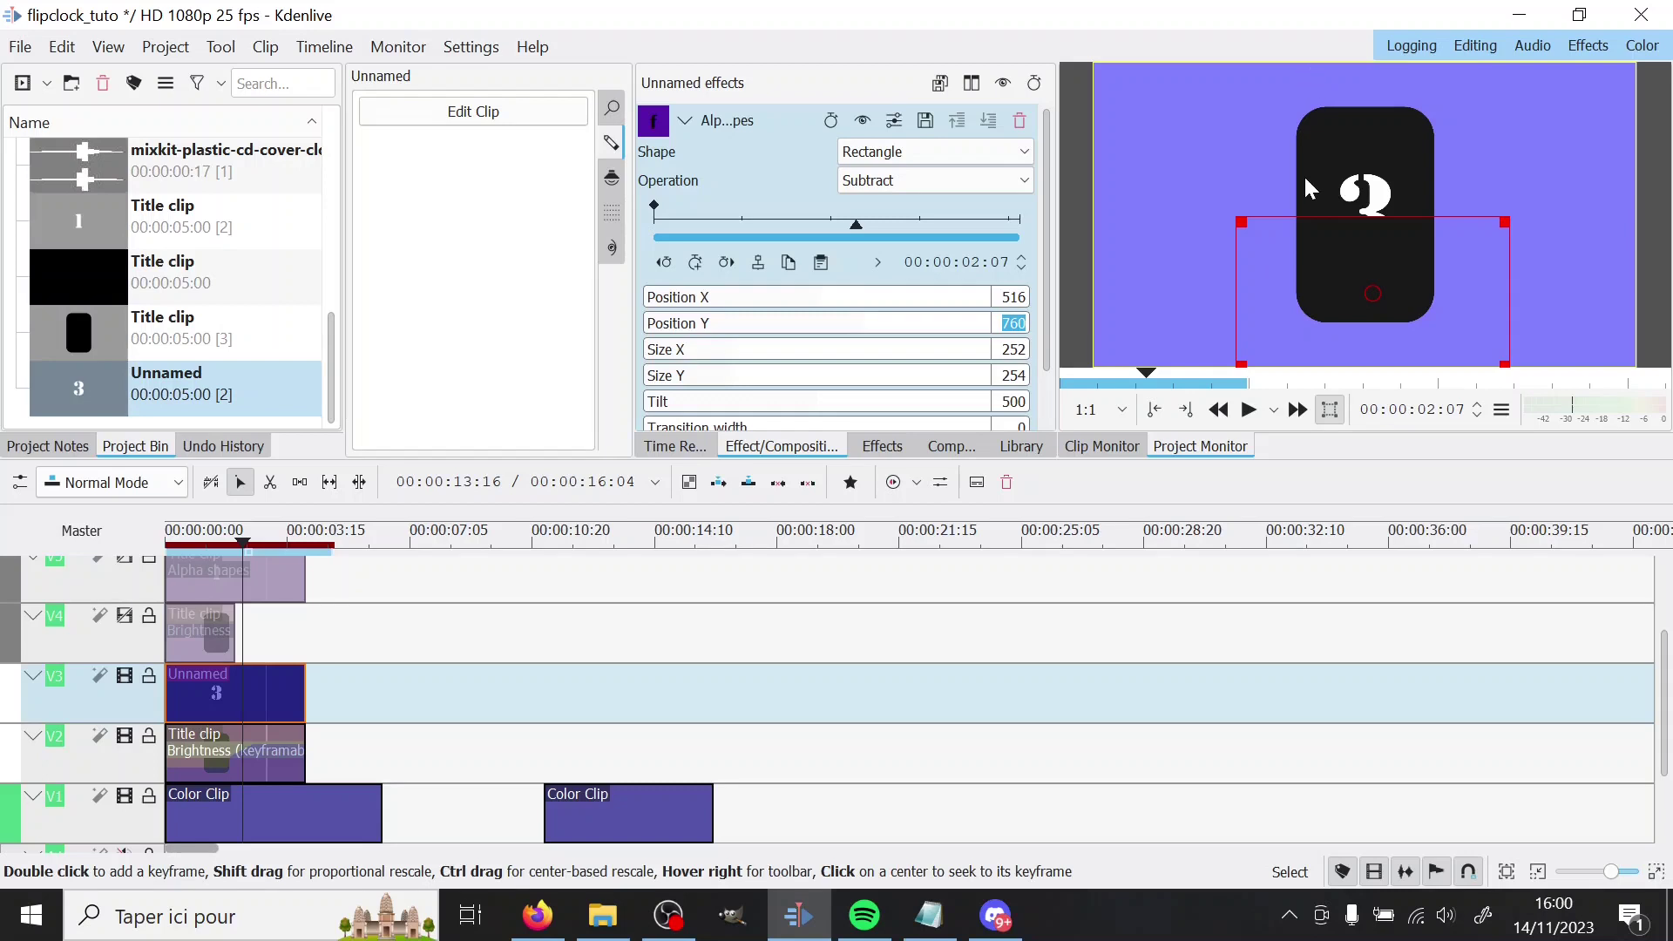
{"action": "left_click", "coordinate": [1008, 323]}
Select the V4 title clip and disable all three of its effects
{"action": "left_click", "coordinate": [685, 120]}
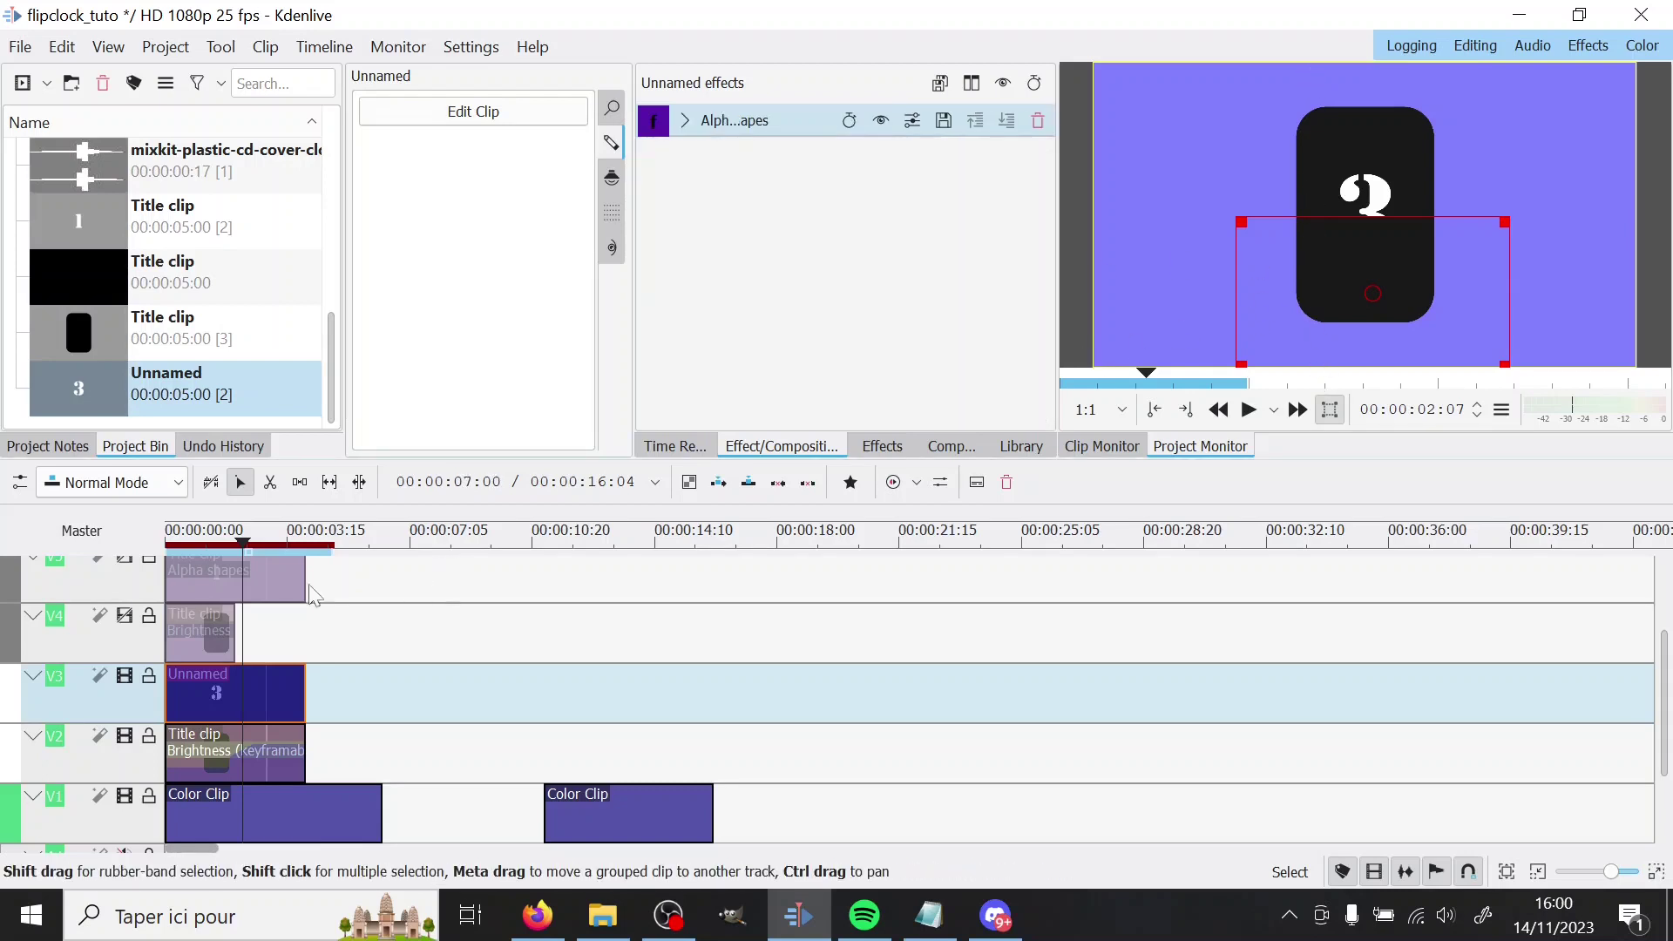
{"action": "left_click", "coordinate": [201, 626]}
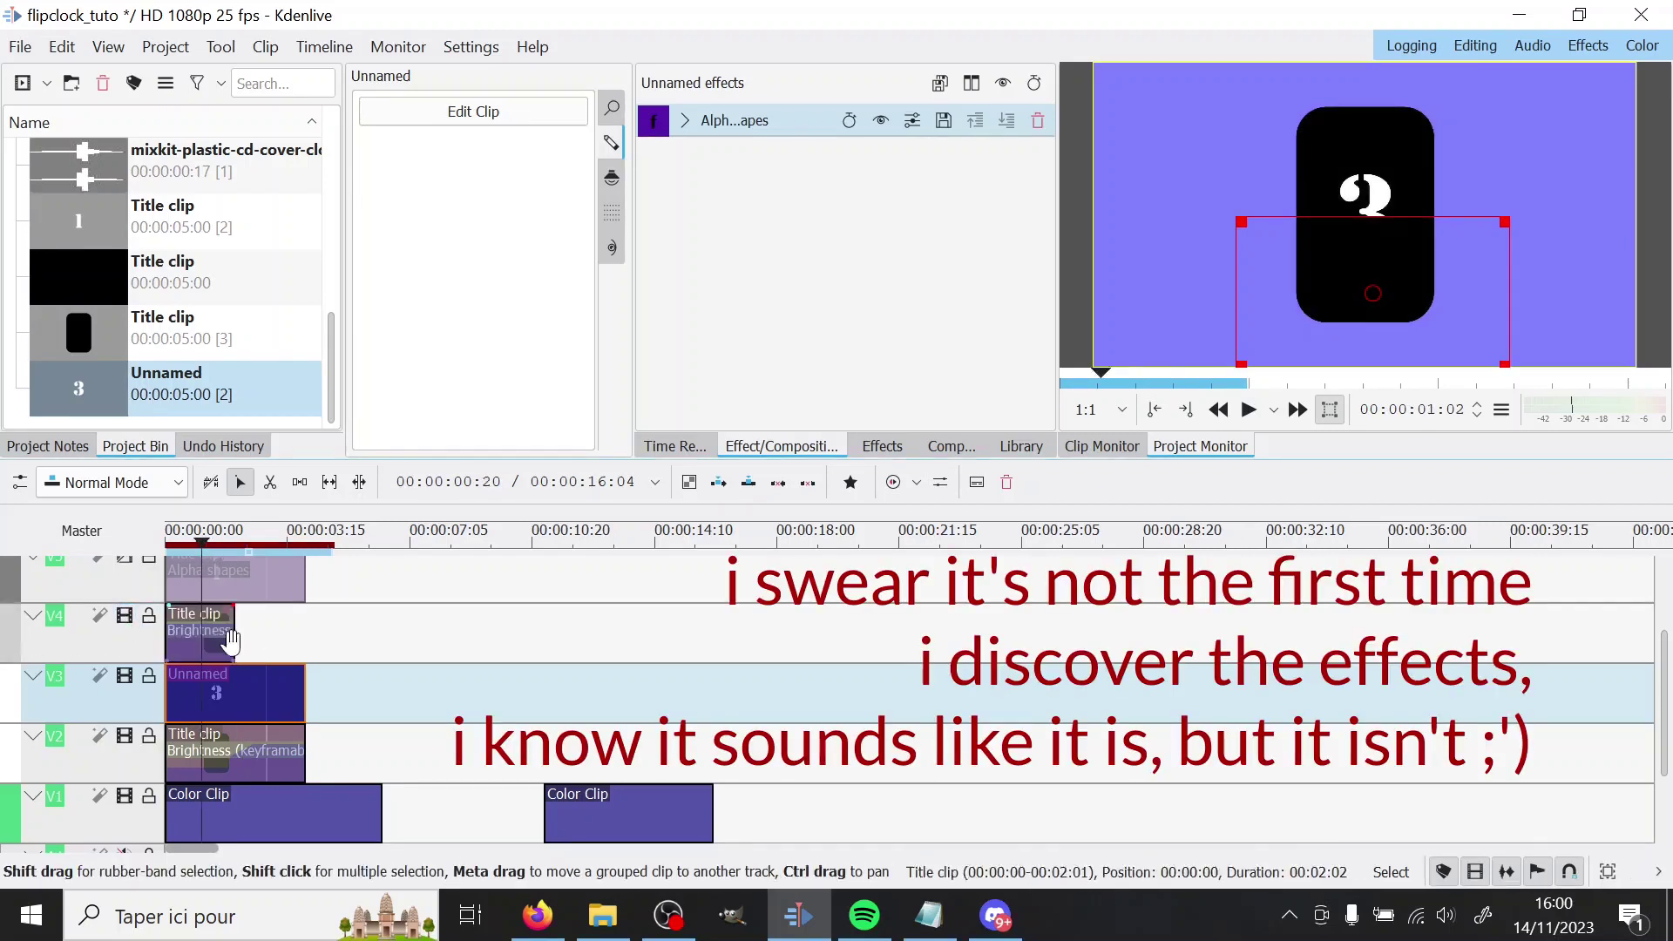
{"action": "left_click", "coordinate": [170, 625]}
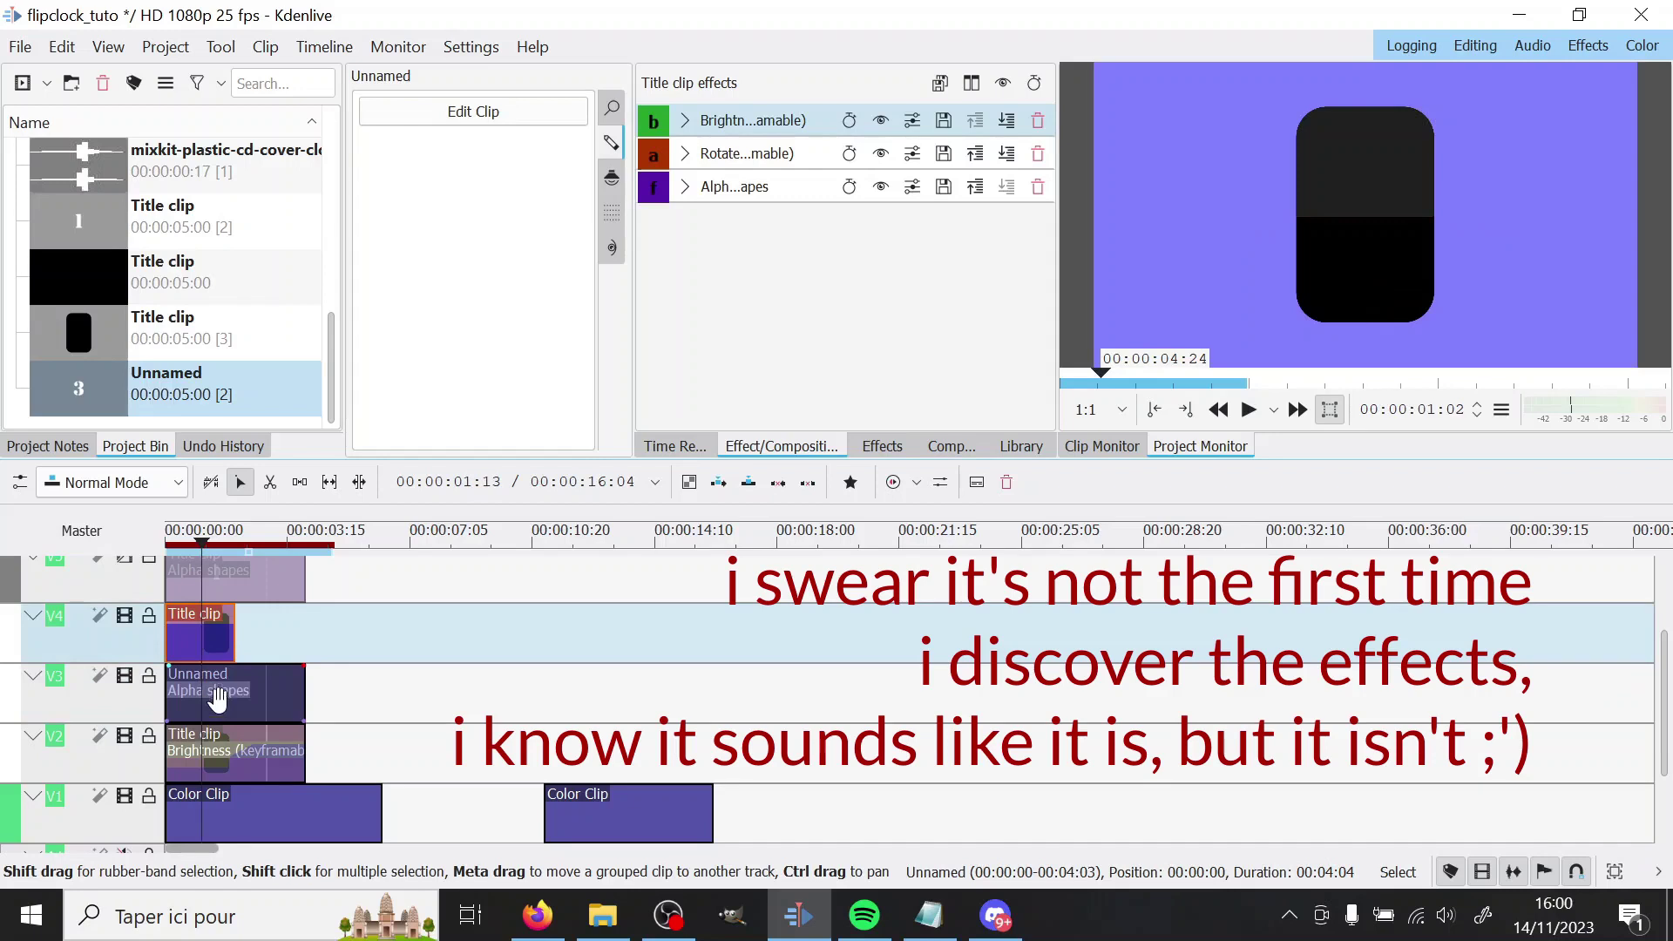
{"action": "left_click", "coordinate": [881, 186]}
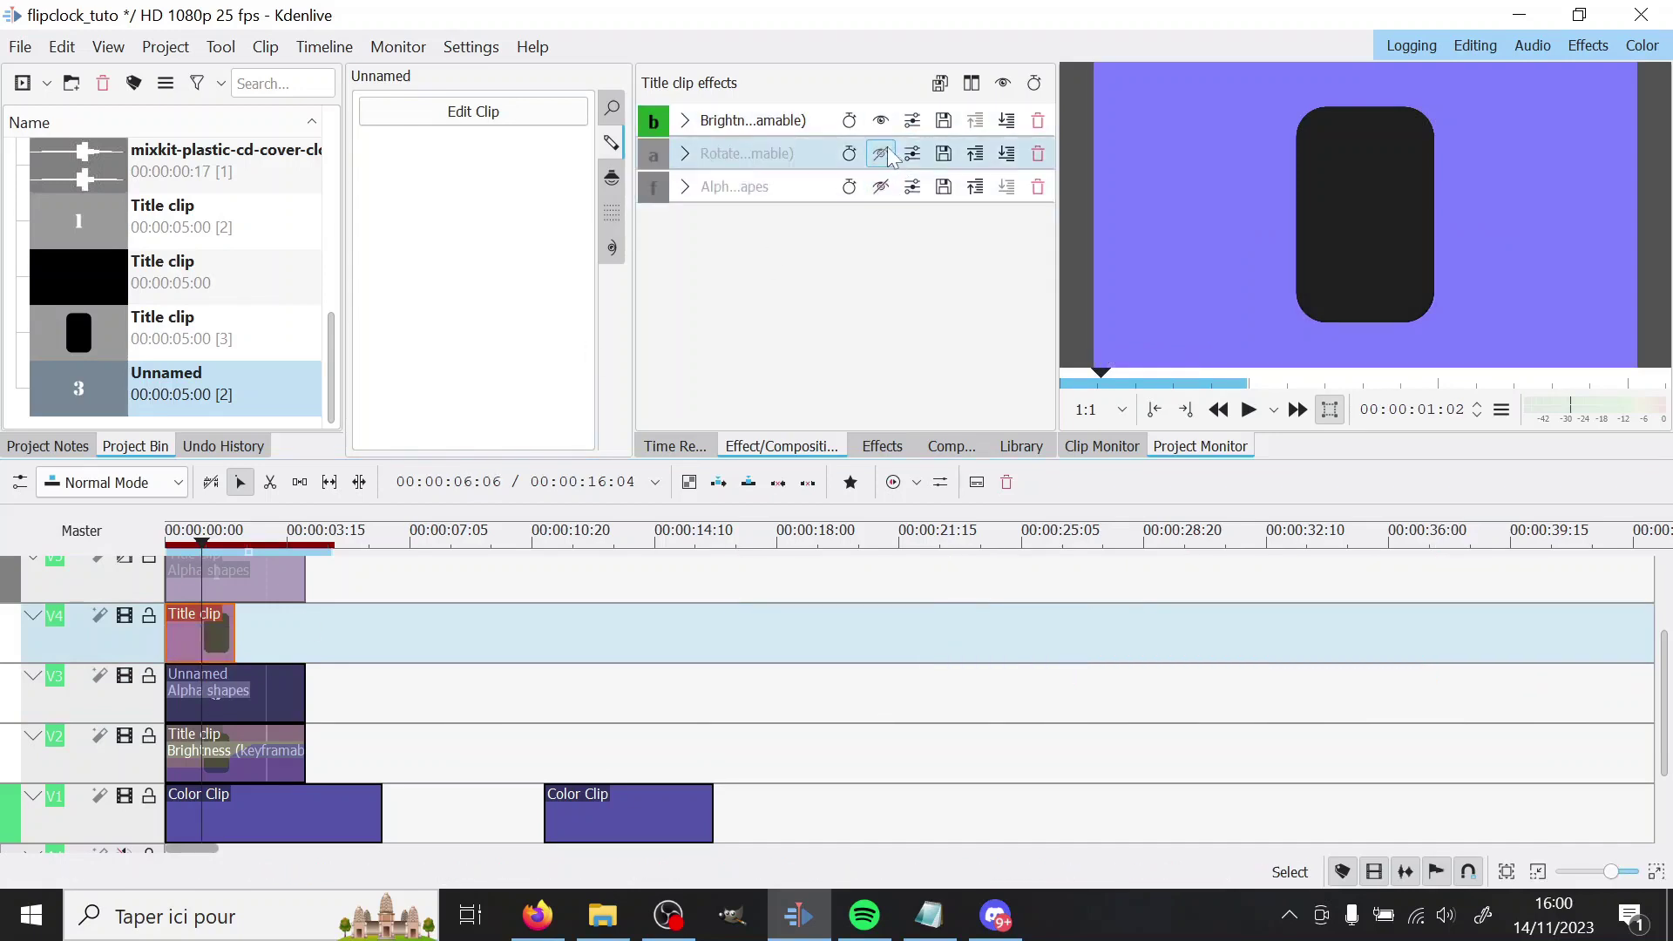
{"action": "left_click", "coordinate": [881, 153]}
{"action": "left_click", "coordinate": [881, 121]}
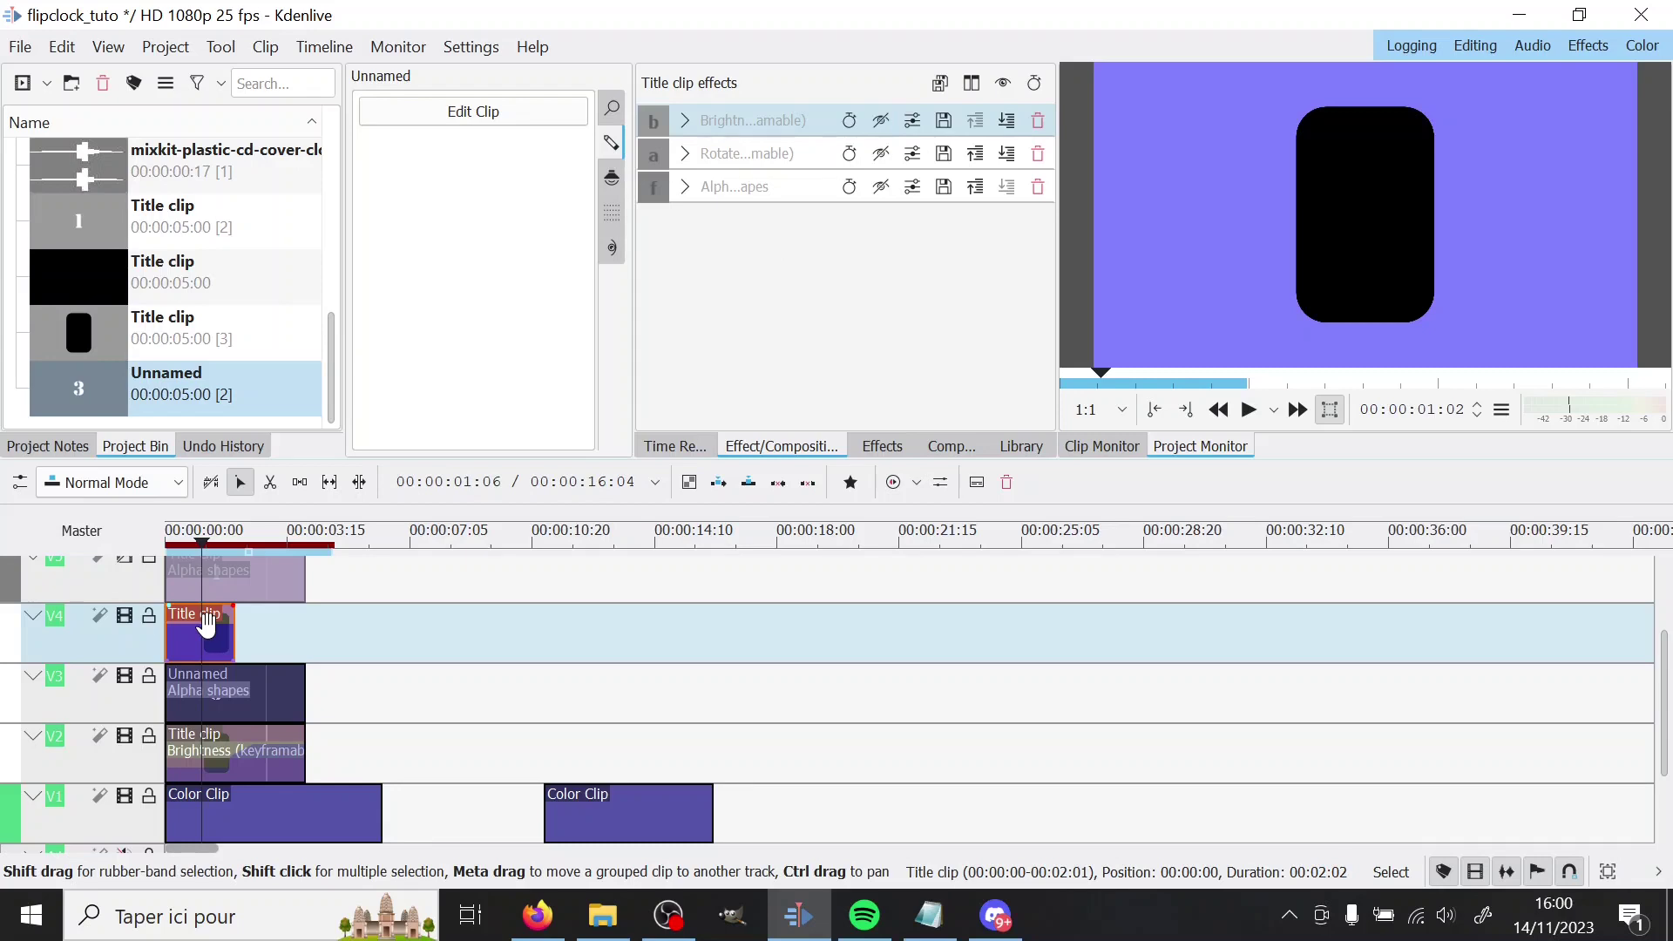
Re-enable Brightness and Alpha shapes, keeping the mask operation on Min
{"action": "left_click", "coordinate": [882, 120]}
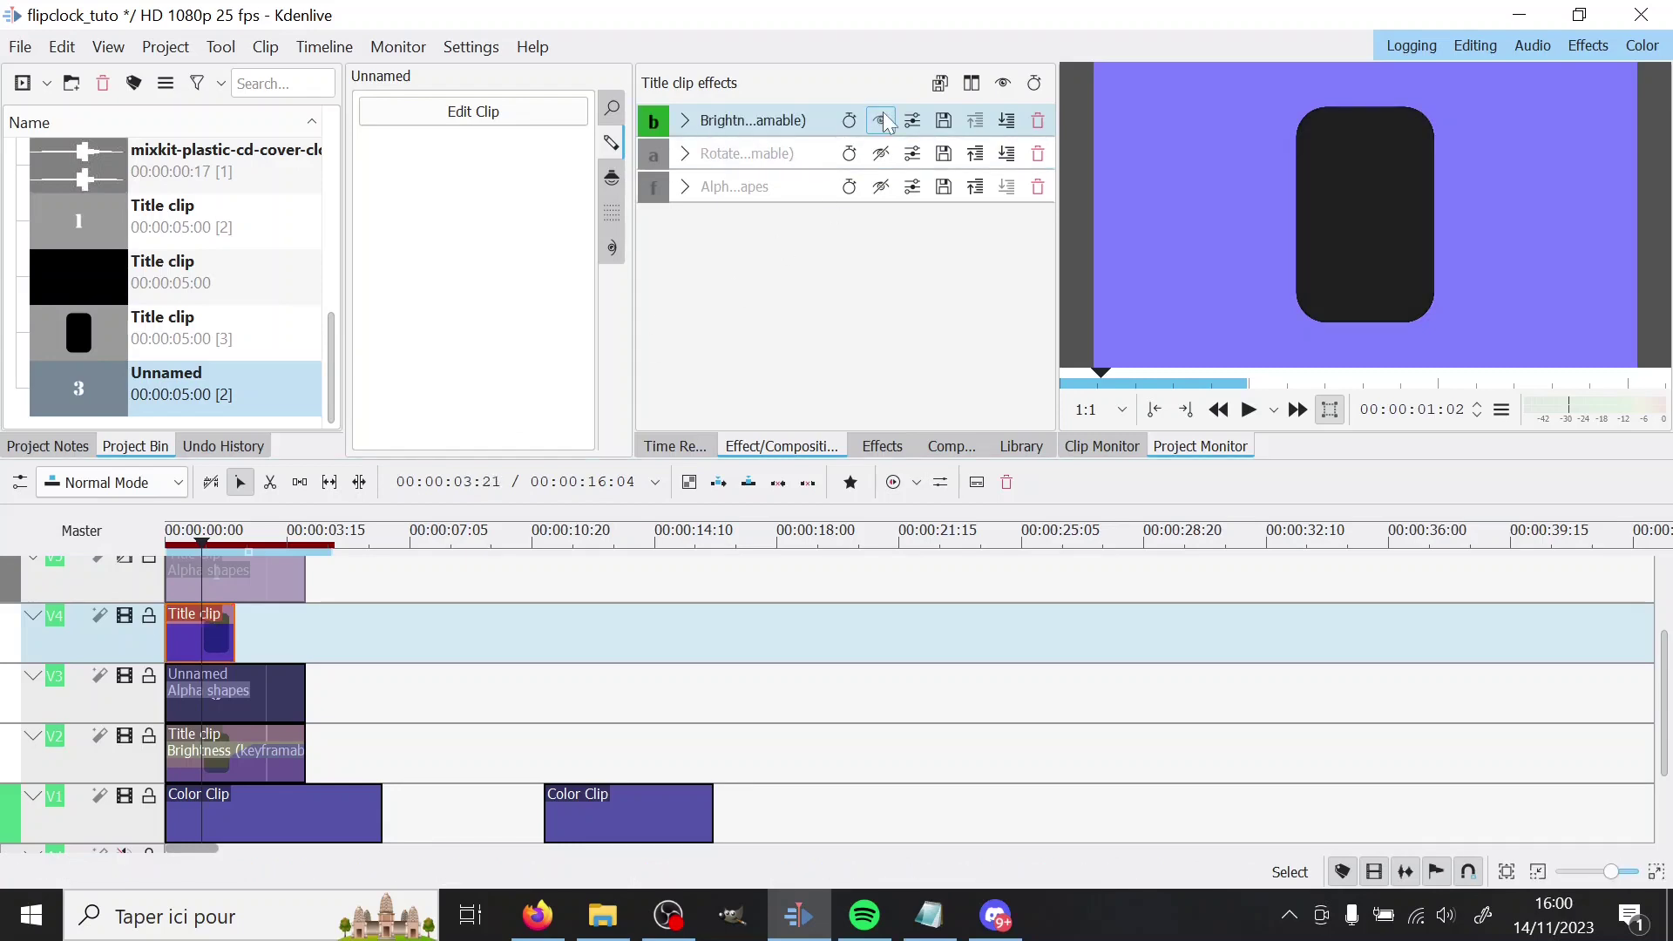
{"action": "left_click", "coordinate": [882, 188]}
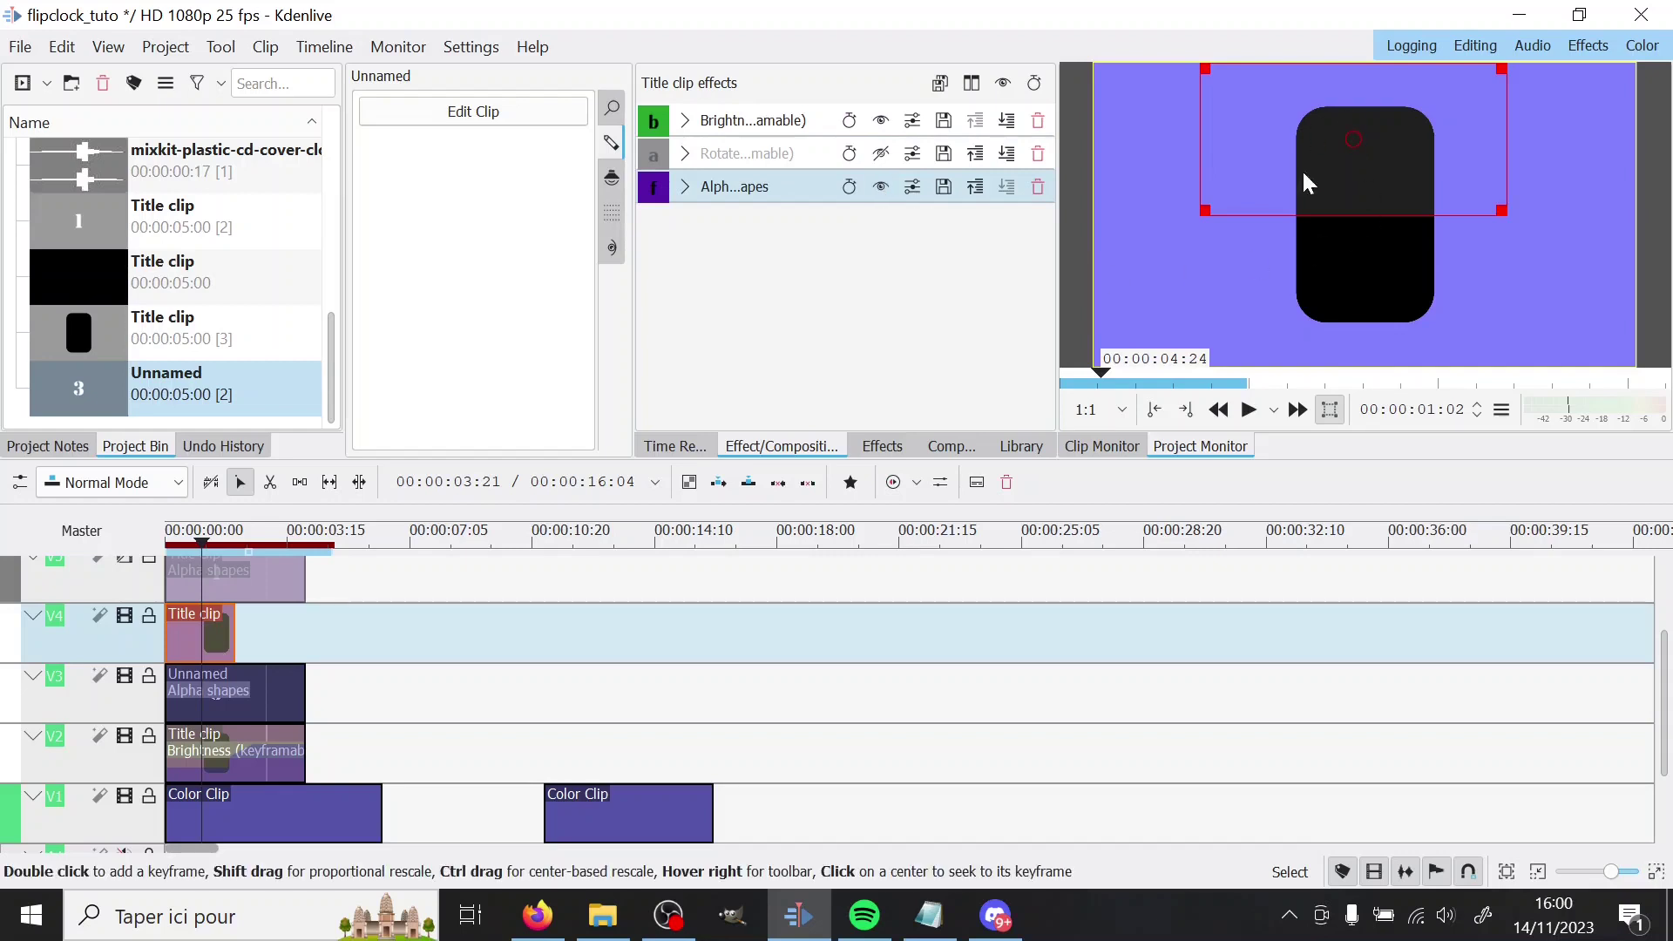
{"action": "left_click", "coordinate": [685, 187]}
{"action": "left_click", "coordinate": [899, 248]}
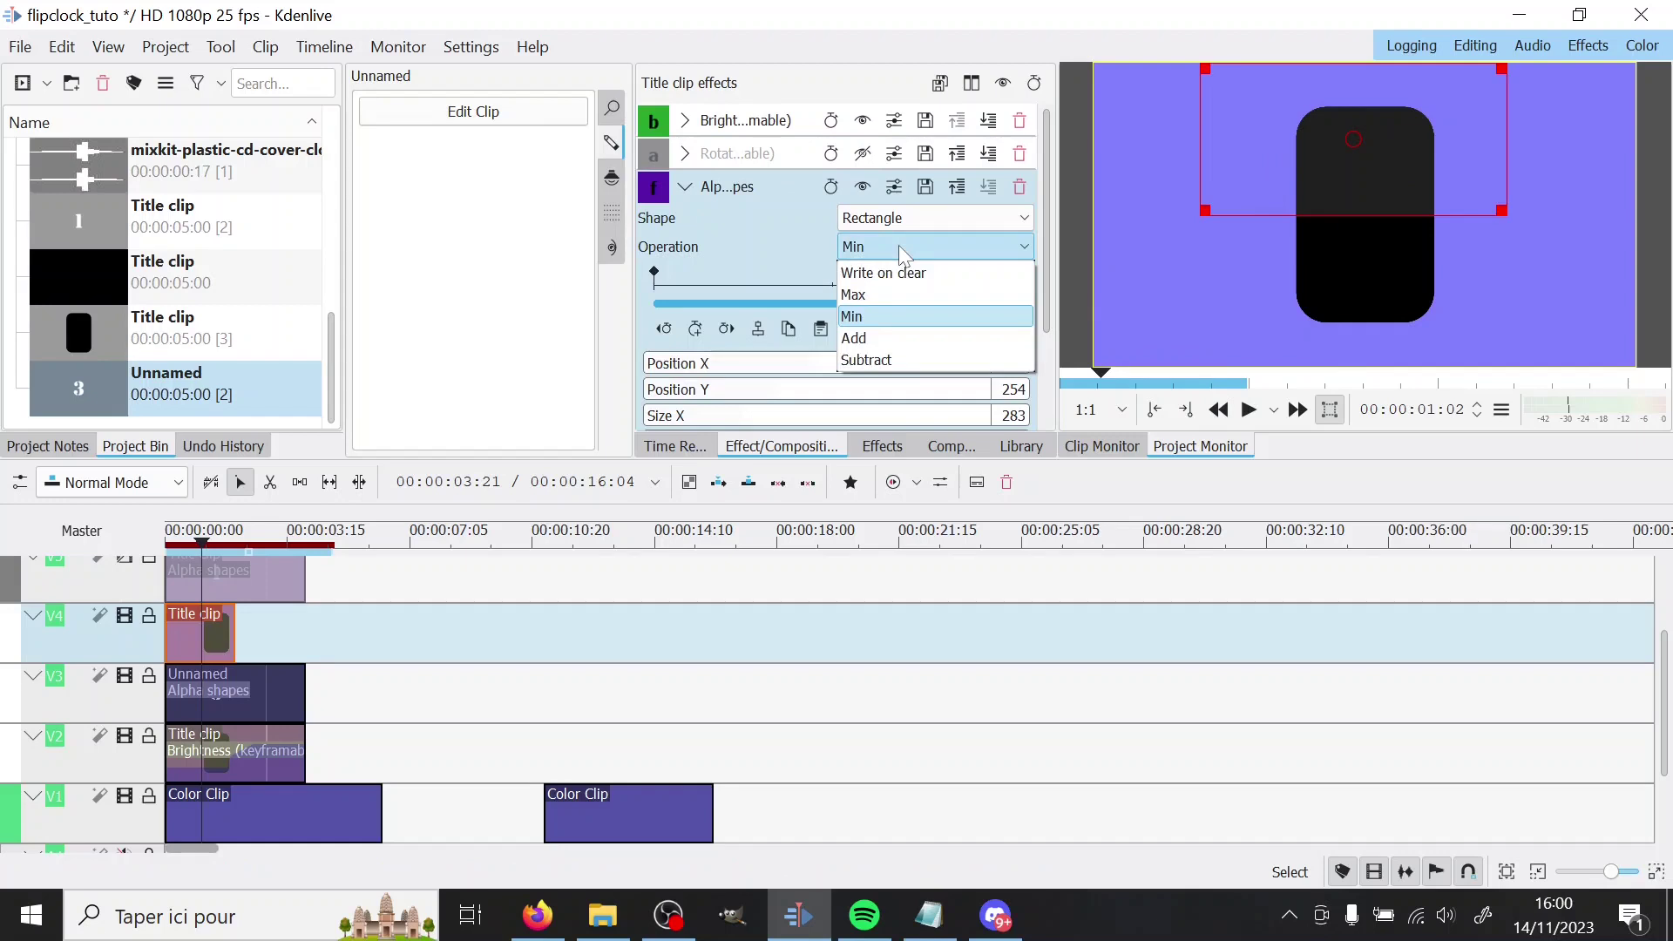
{"action": "left_click", "coordinate": [899, 246]}
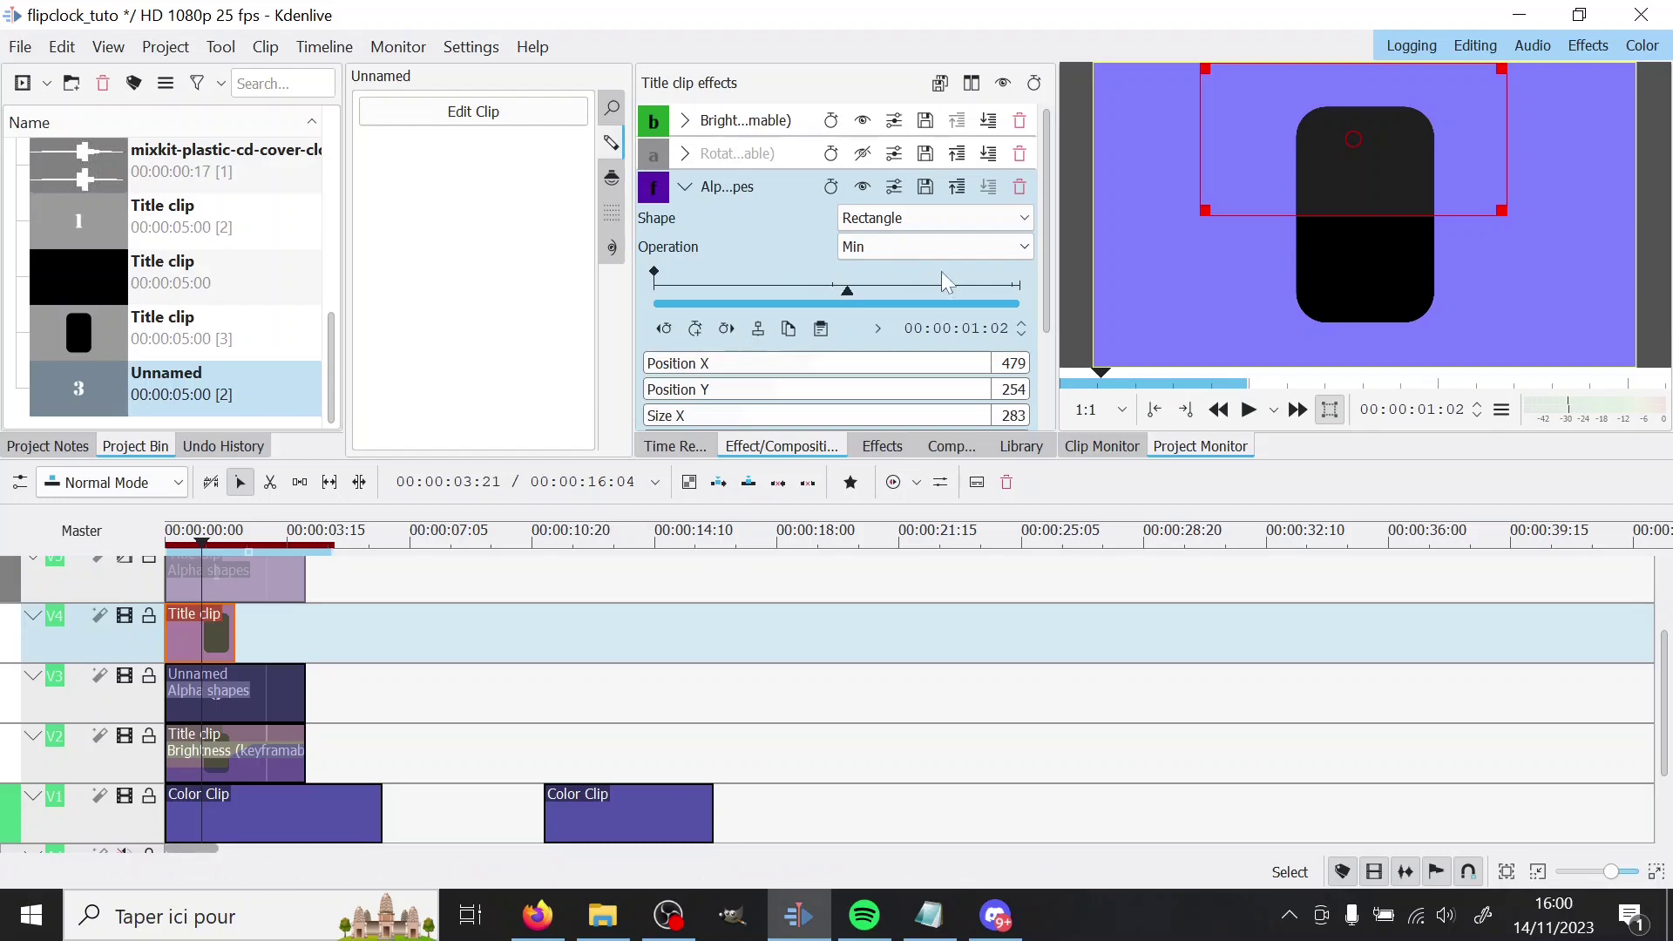
{"action": "left_click", "coordinate": [685, 189]}
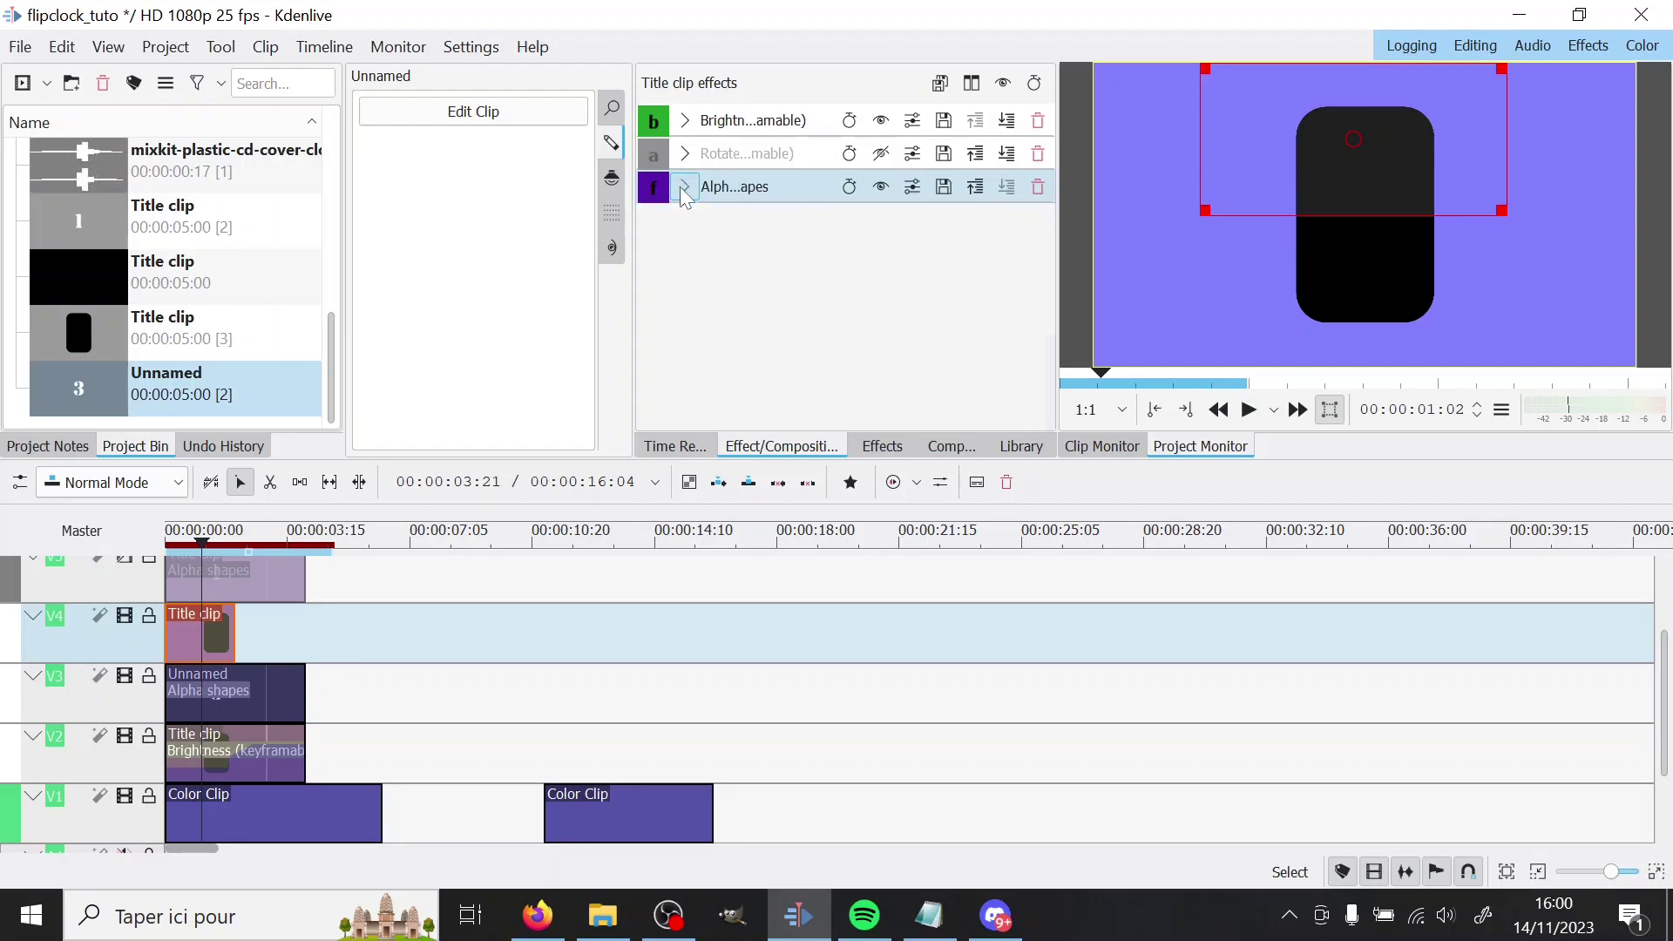
Re-enable the Rotate effect and step through its rotation keyframes to the last one
{"action": "left_click", "coordinate": [885, 155]}
{"action": "left_click", "coordinate": [685, 153]}
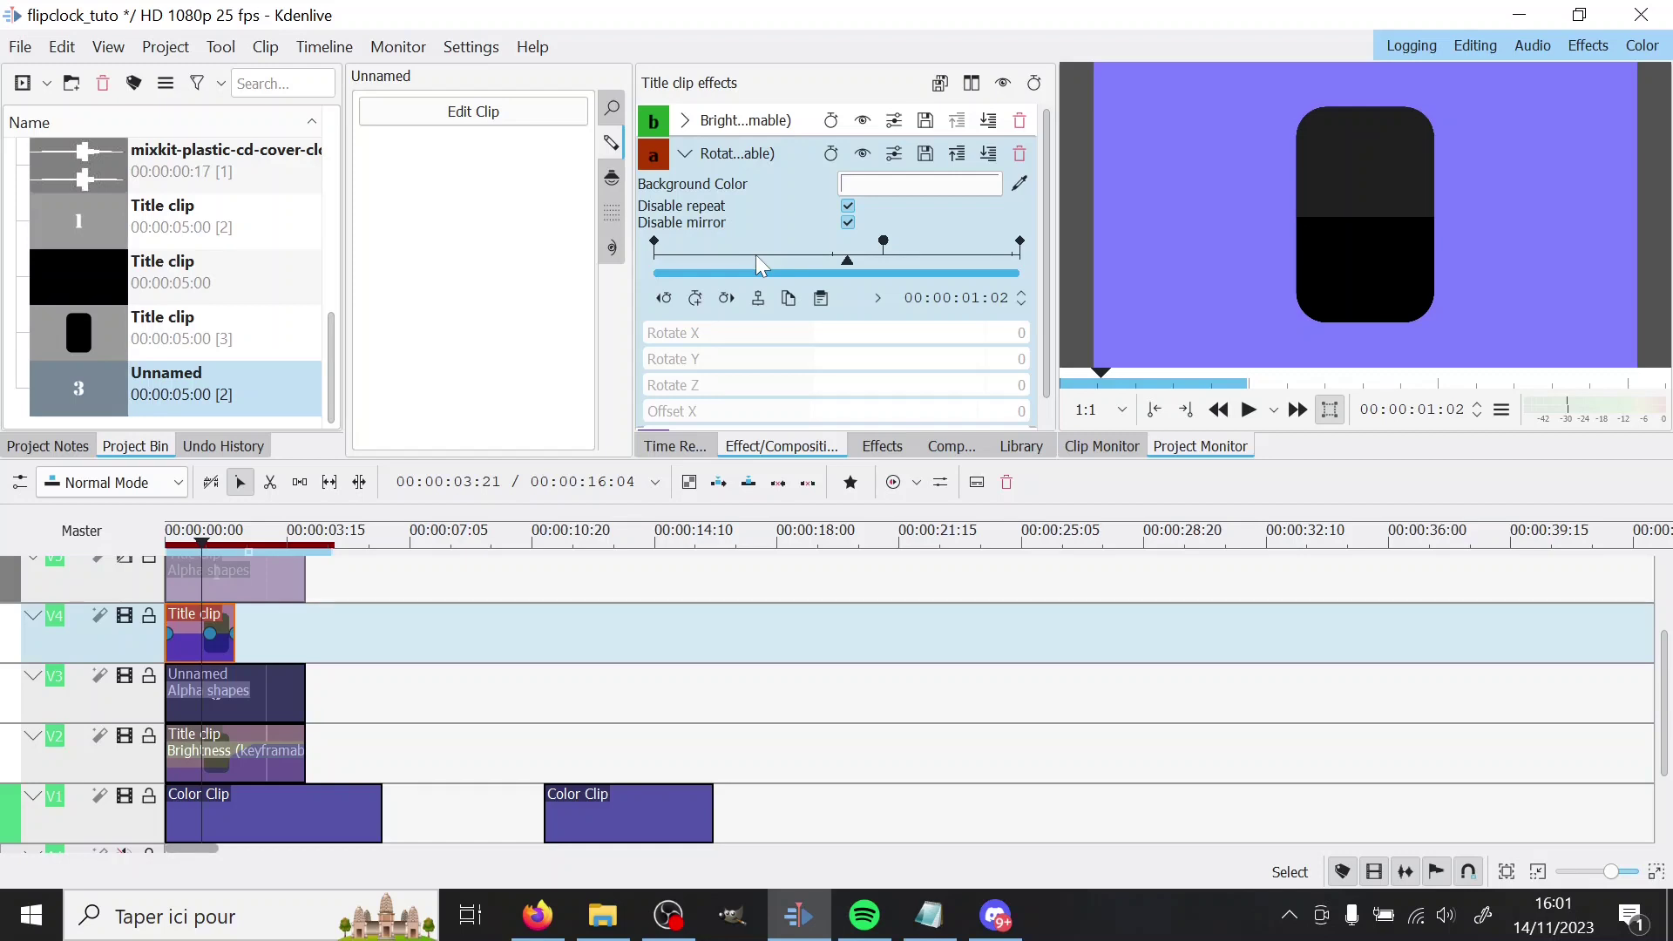
{"action": "scroll", "coordinate": [756, 256], "scroll_direction": "up", "scroll_amount": 7}
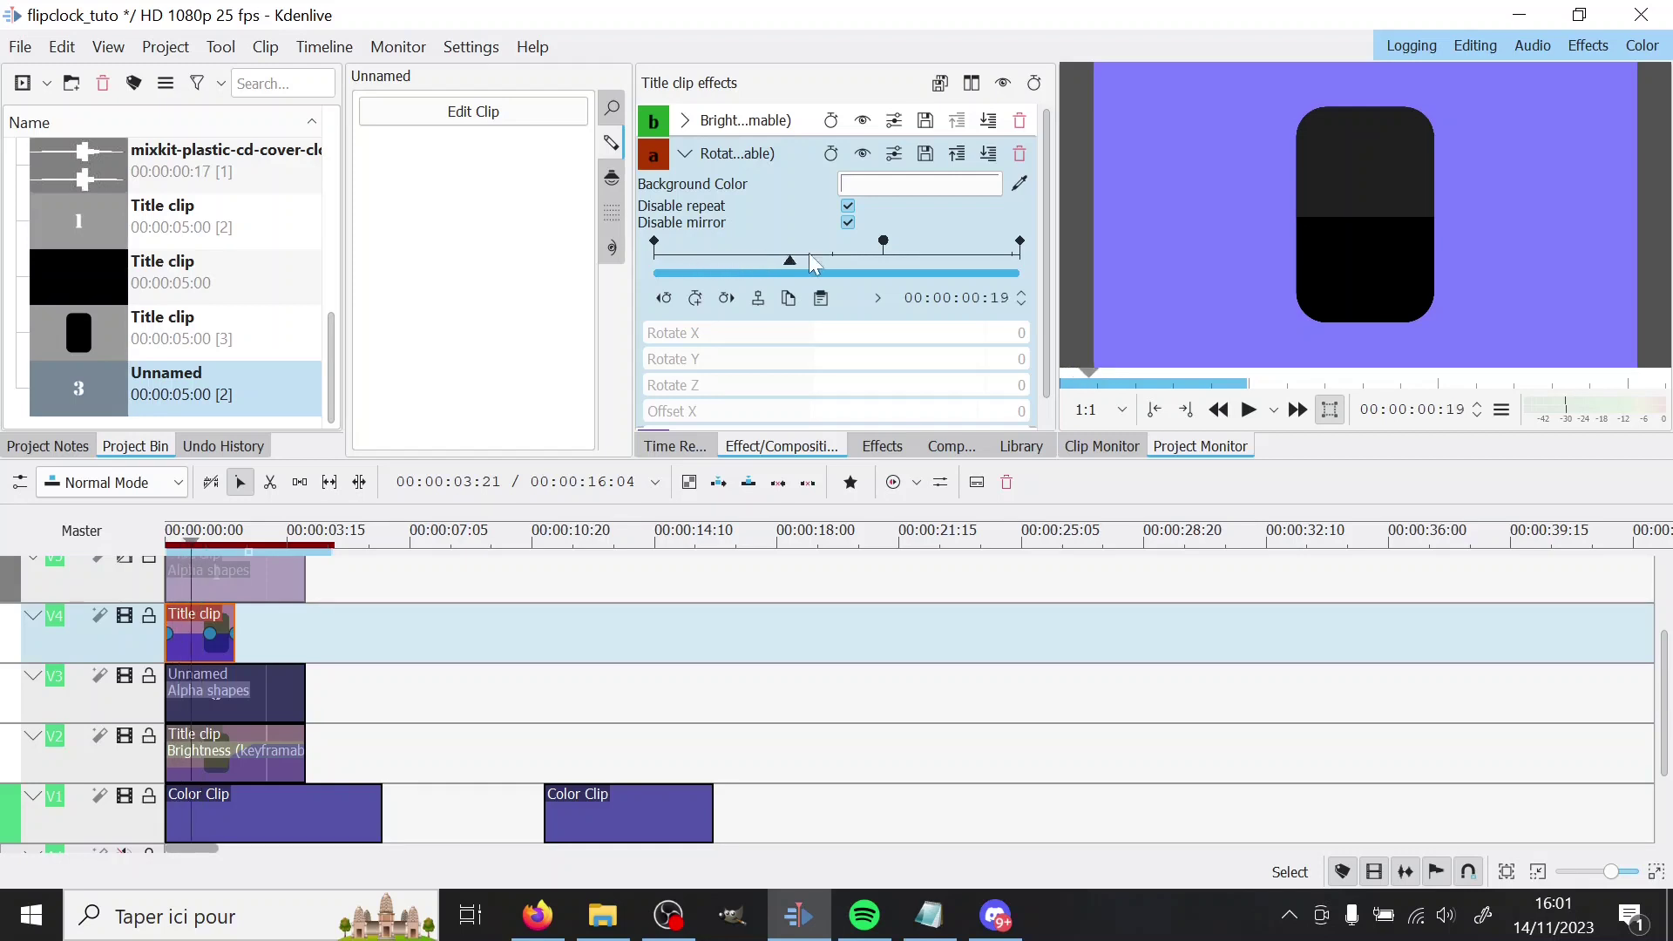
{"action": "mouse_move", "coordinate": [825, 259]}
{"action": "left_mouse_down"}
{"action": "mouse_move", "coordinate": [859, 254]}
{"action": "mouse_move", "coordinate": [809, 259]}
{"action": "mouse_move", "coordinate": [885, 260]}
{"action": "left_mouse_up"}
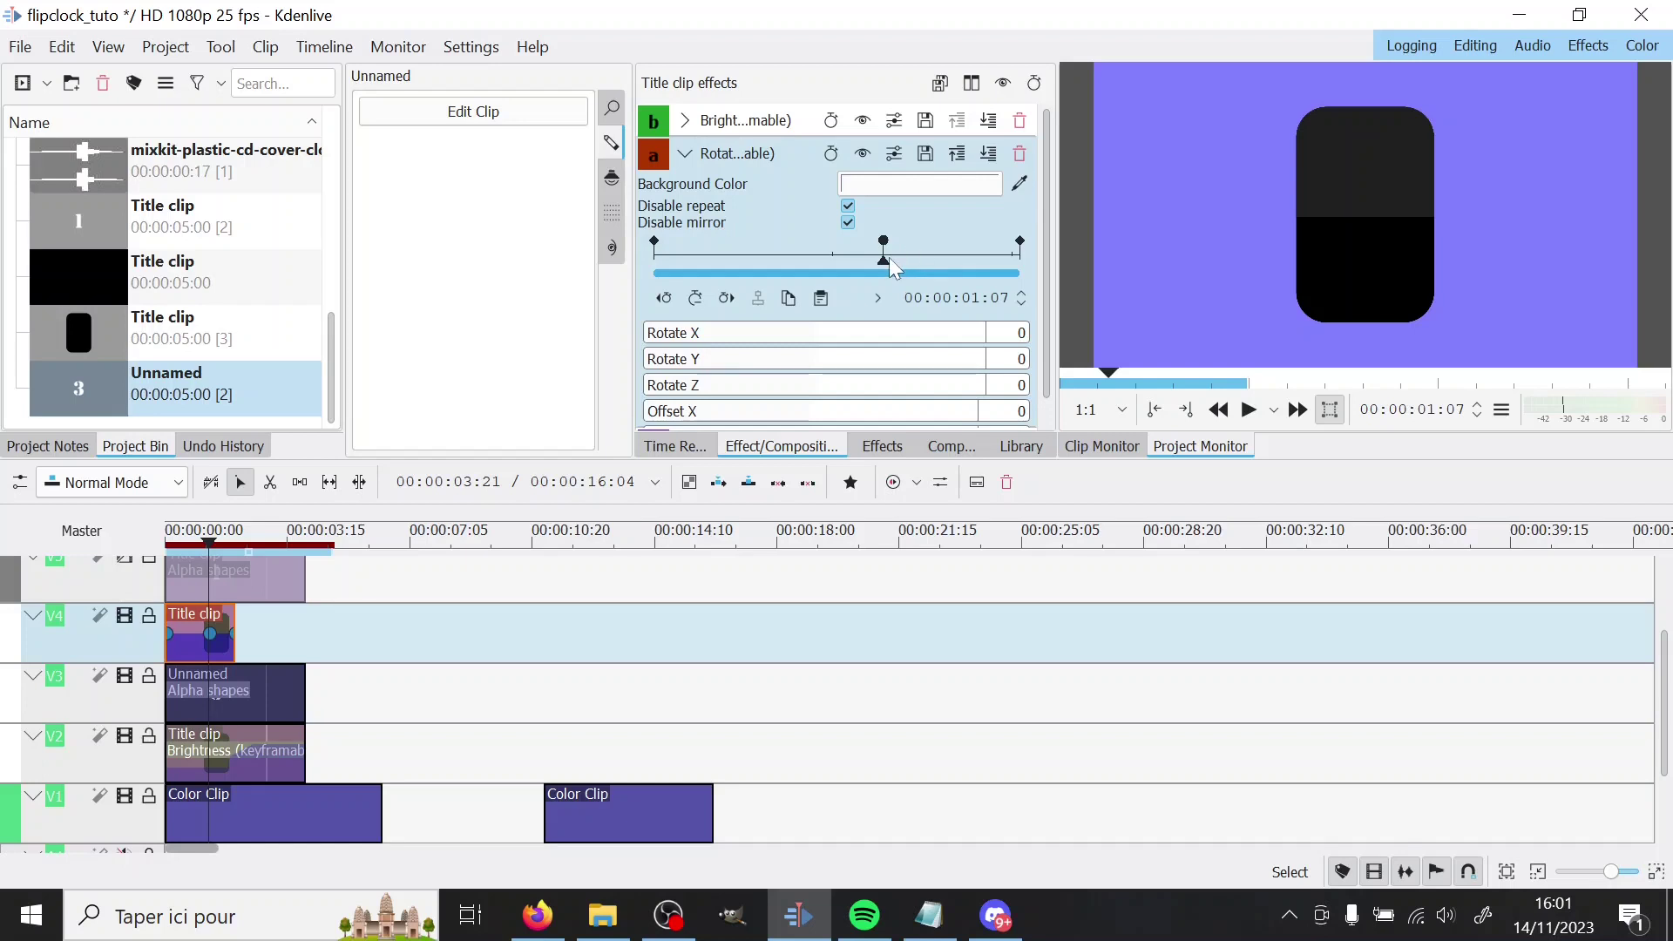
{"action": "left_click_drag", "start_coordinate": [889, 258], "coordinate": [971, 249]}
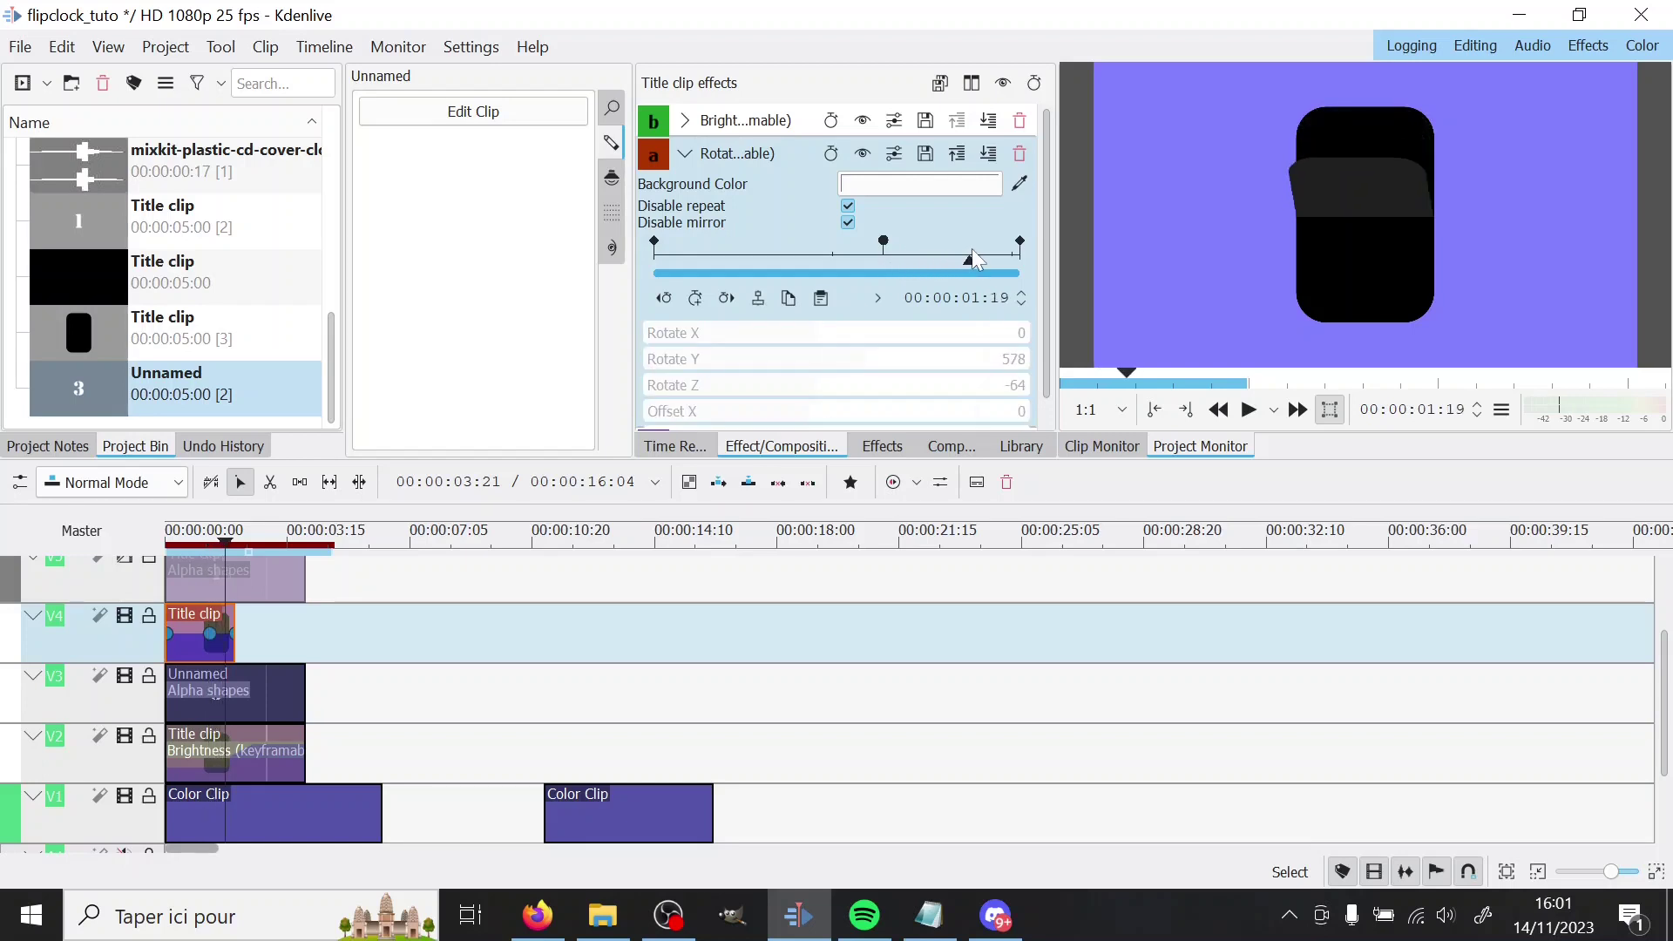
{"action": "left_click_drag", "start_coordinate": [1047, 247], "coordinate": [1047, 278]}
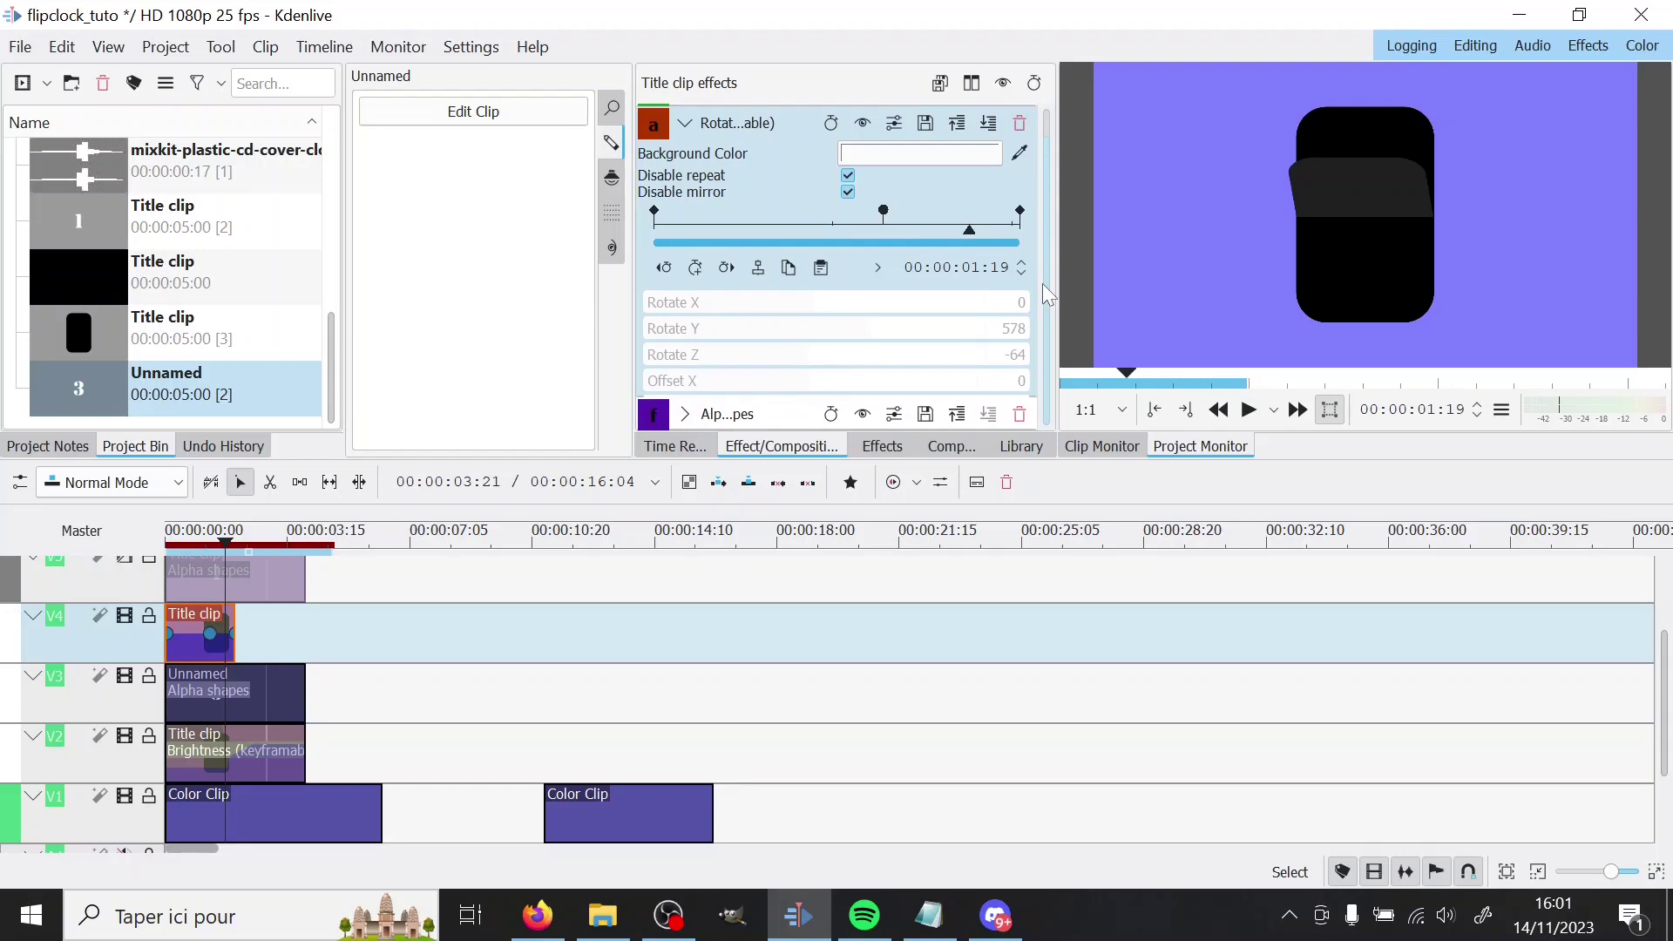
{"action": "left_click_drag", "start_coordinate": [986, 229], "coordinate": [1034, 224]}
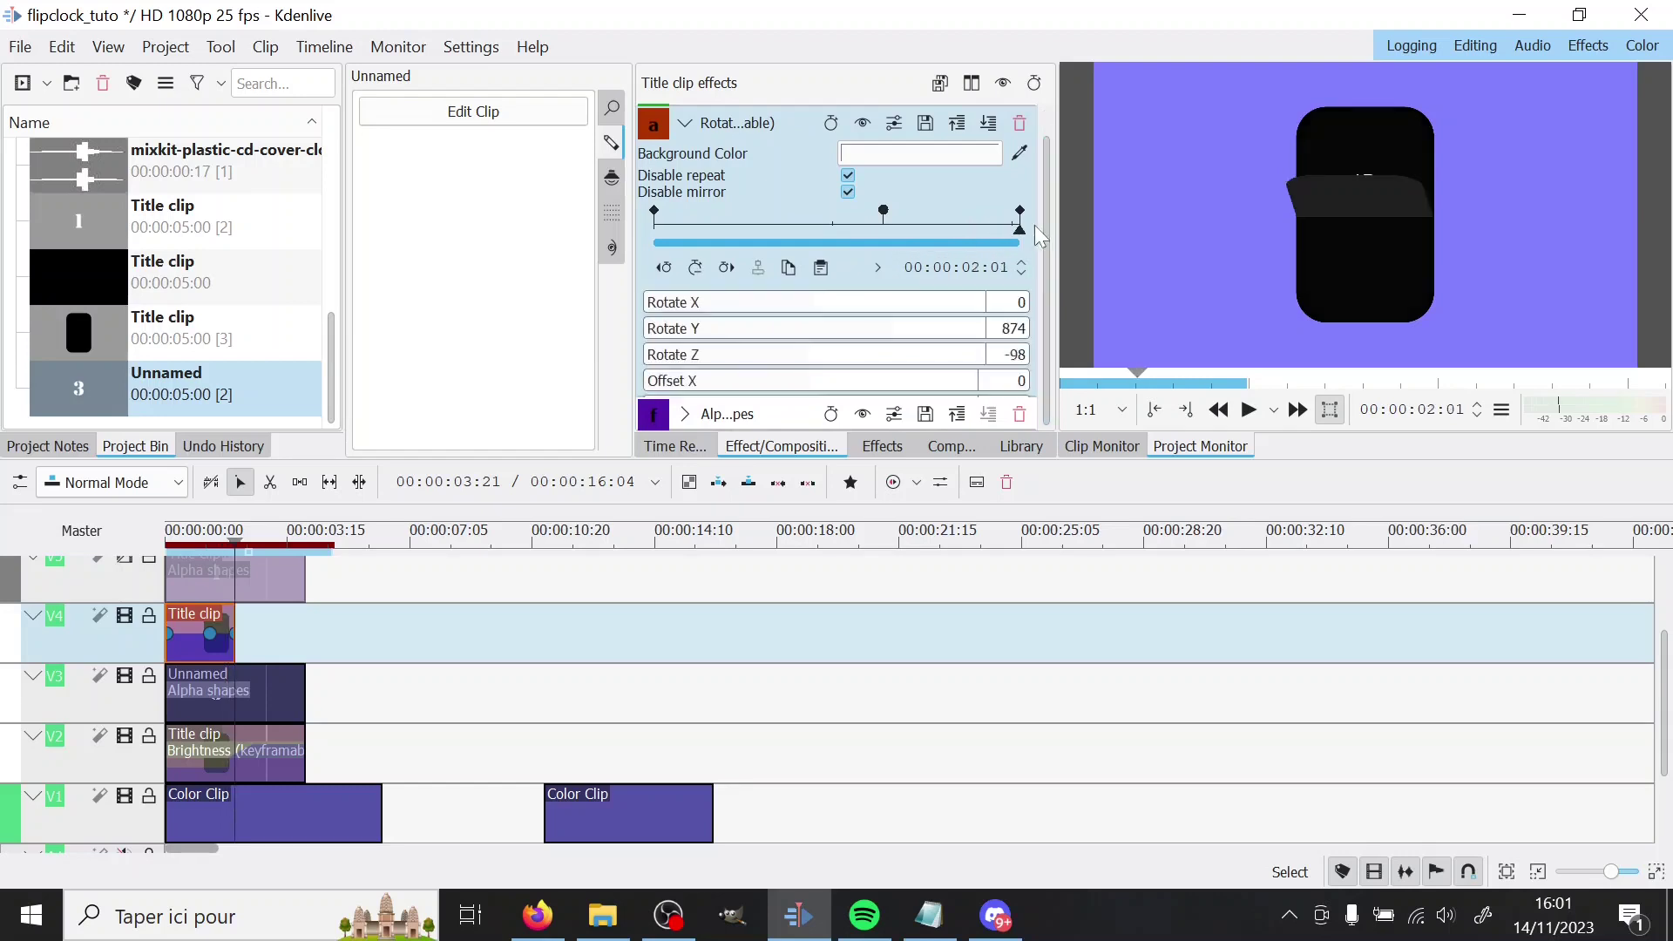
Set Rotate Z to 0 at the final keyframe and disable Alpha shapes
{"action": "left_click", "coordinate": [1015, 354]}
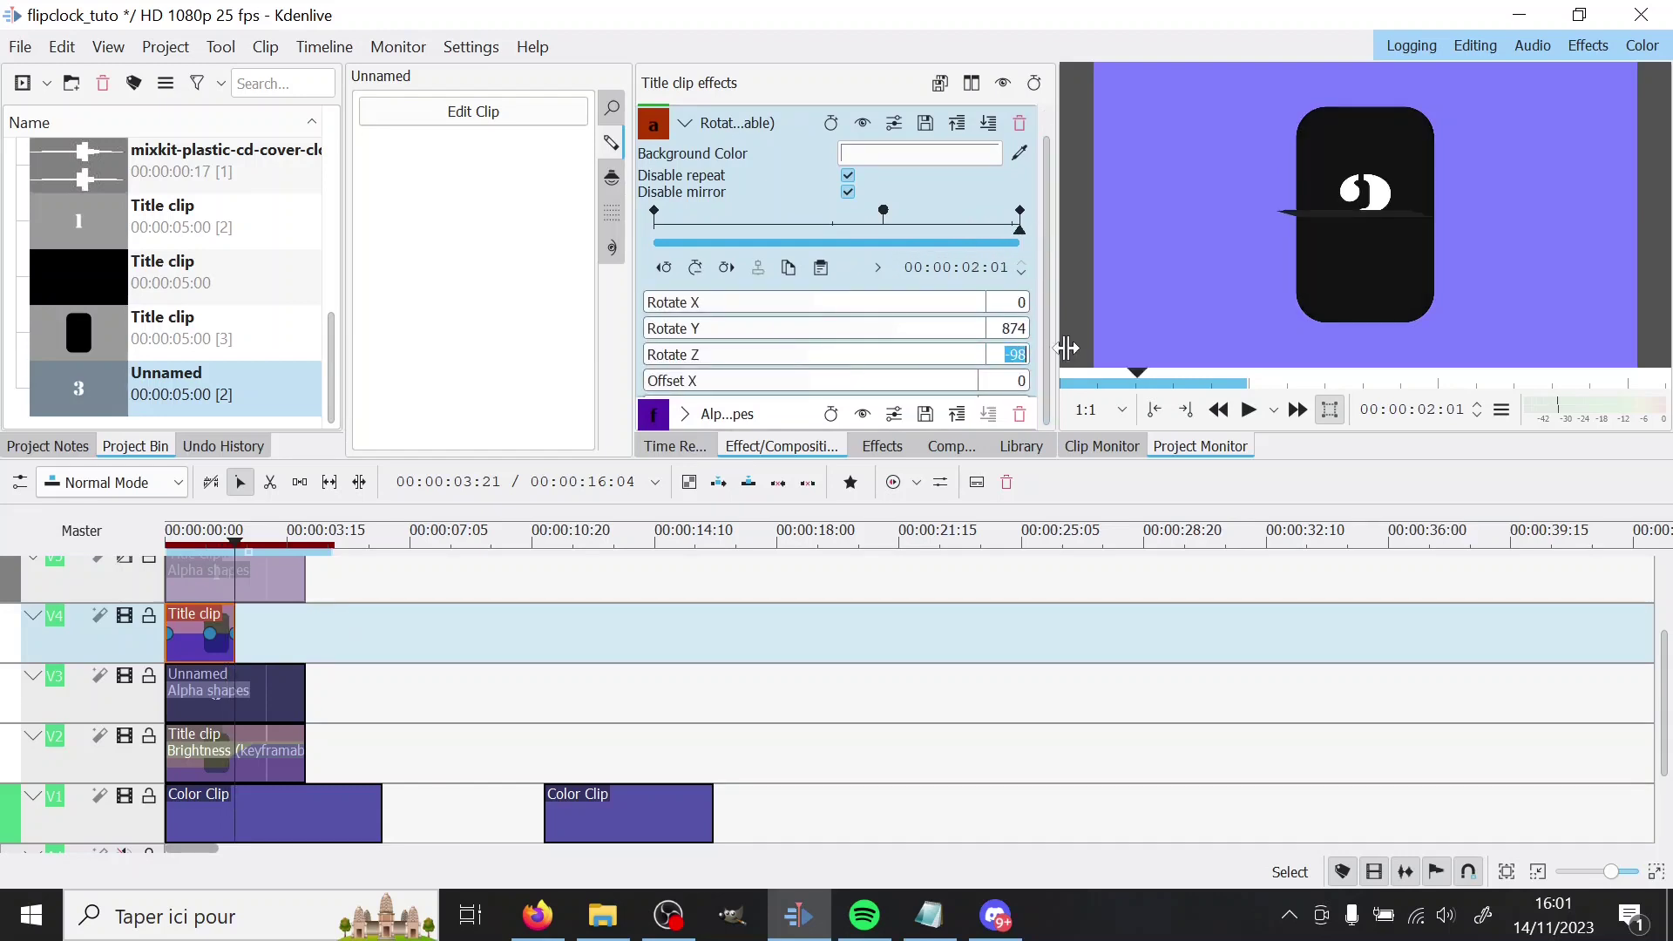
{"action": "type", "text": "0"}
{"action": "left_click_drag", "start_coordinate": [983, 229], "coordinate": [1025, 224]}
{"action": "double_click", "coordinate": [1020, 354]}
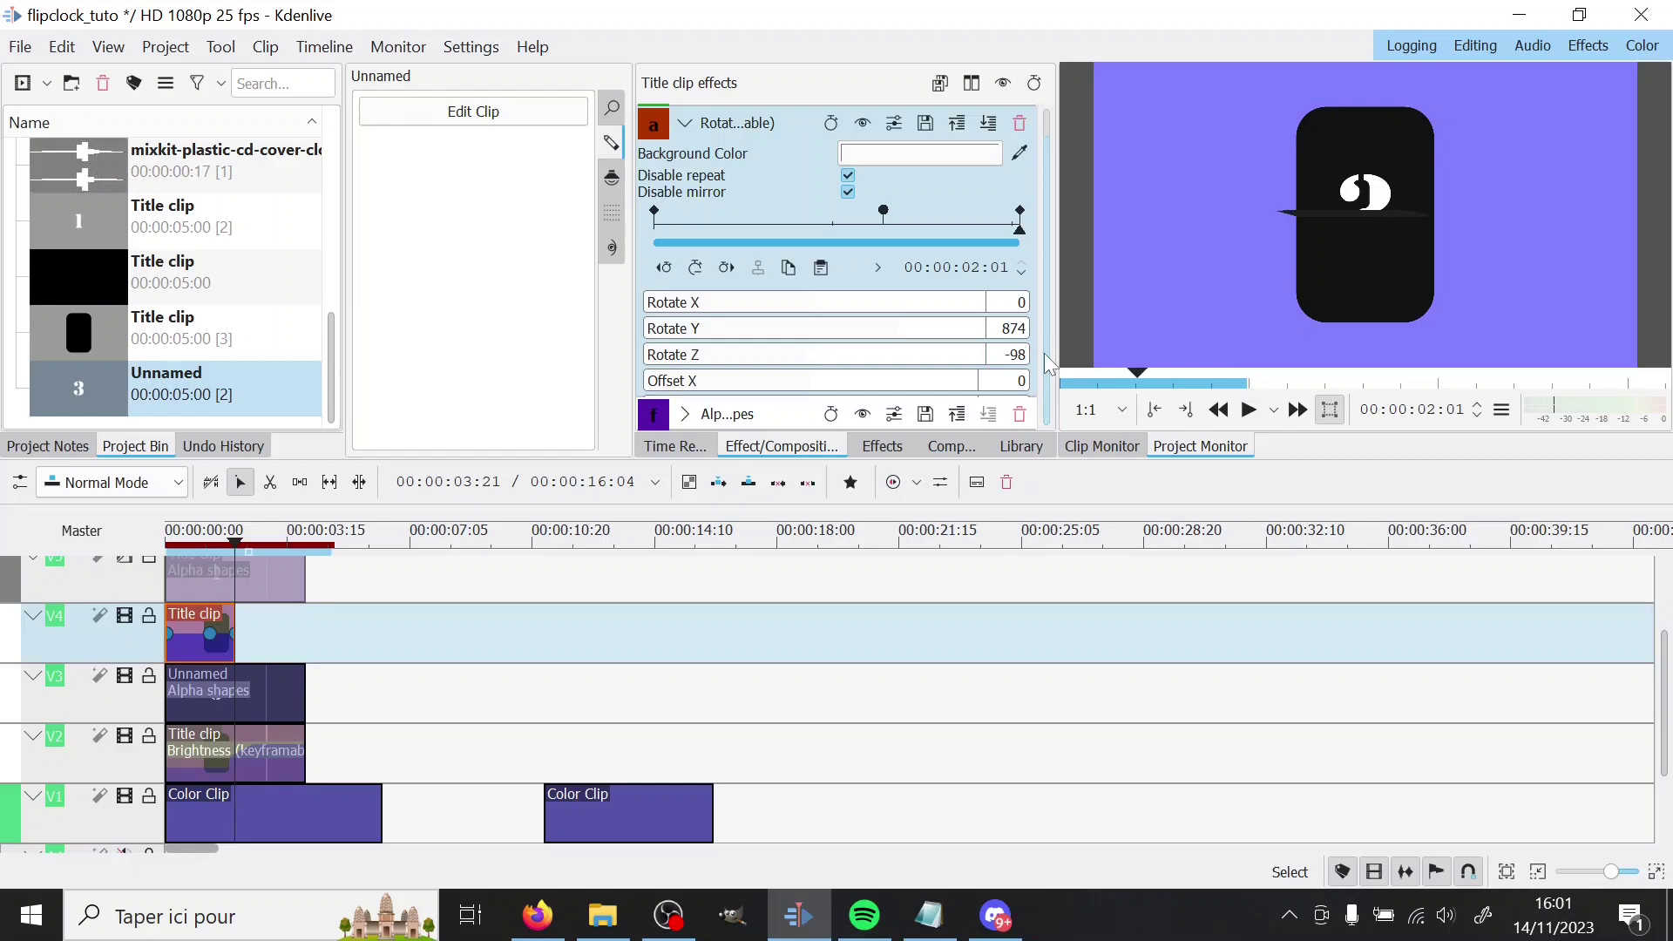
{"action": "left_click_drag", "start_coordinate": [913, 228], "coordinate": [1028, 228]}
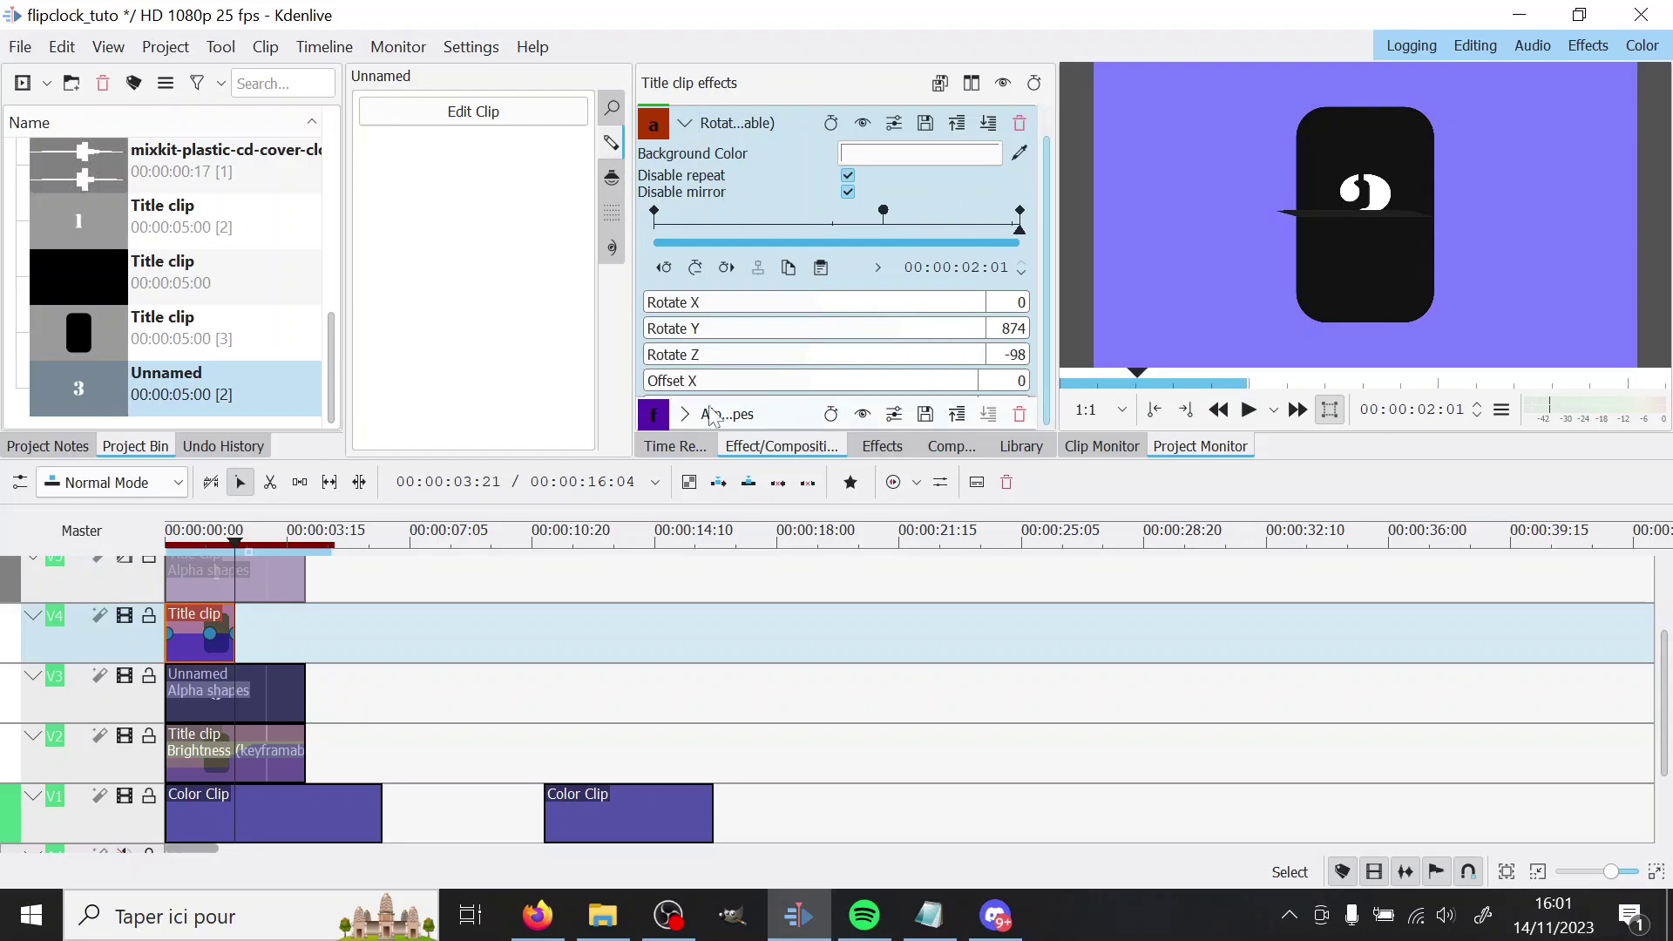
{"action": "left_click", "coordinate": [864, 415]}
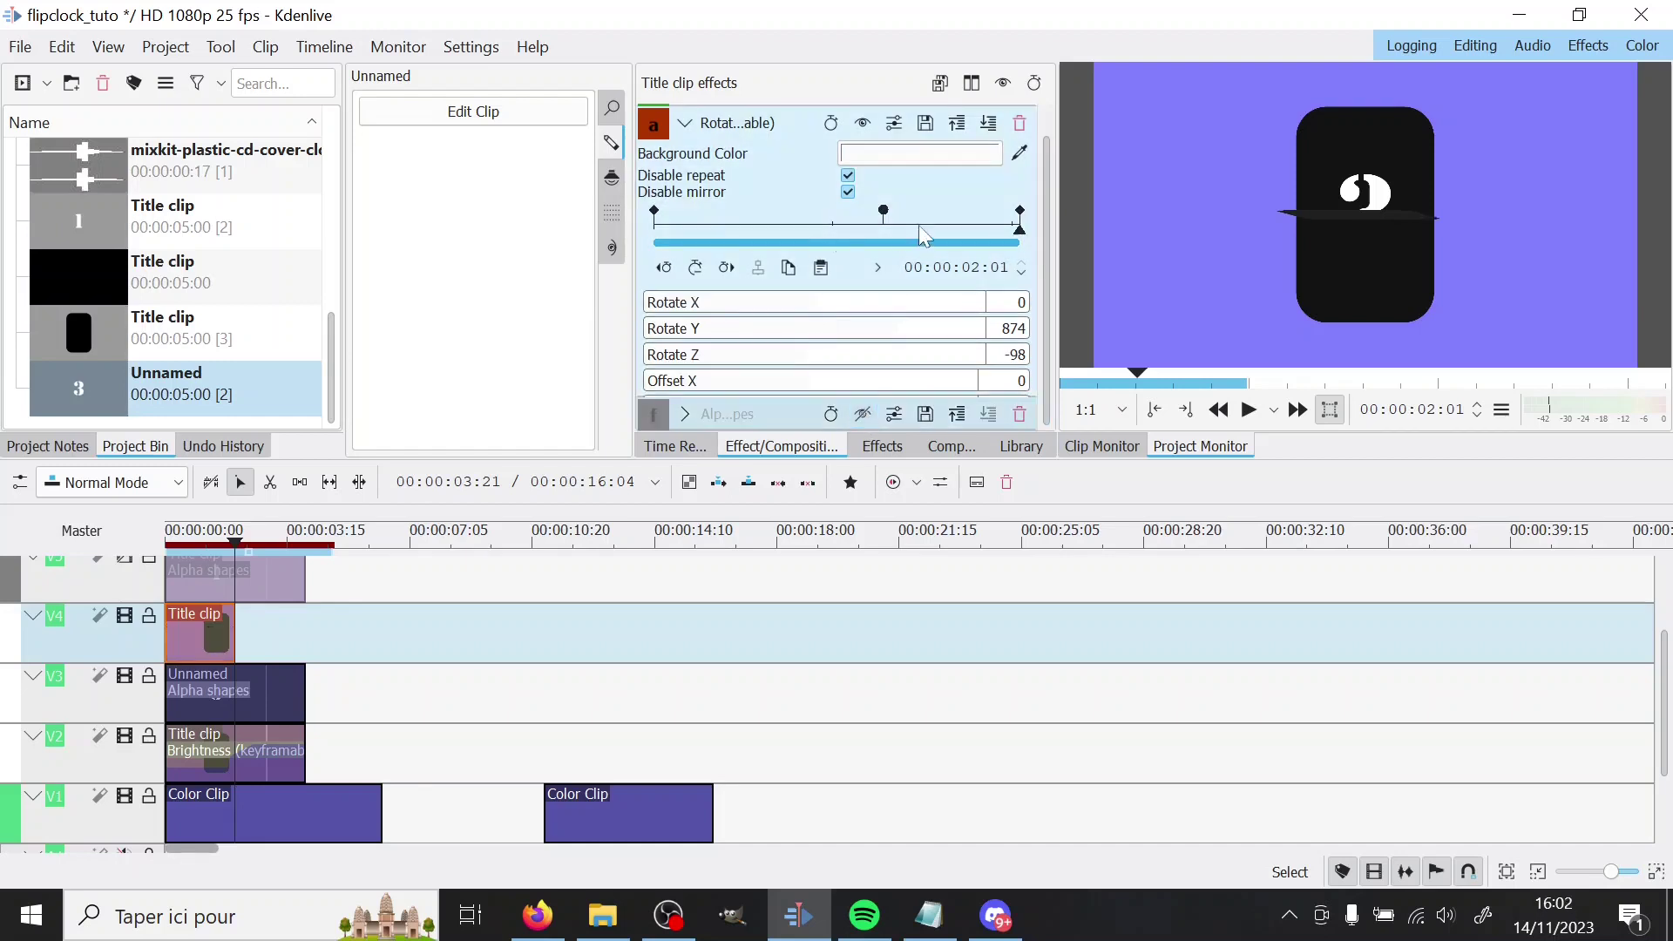
{"action": "left_click_drag", "start_coordinate": [915, 225], "coordinate": [1019, 228]}
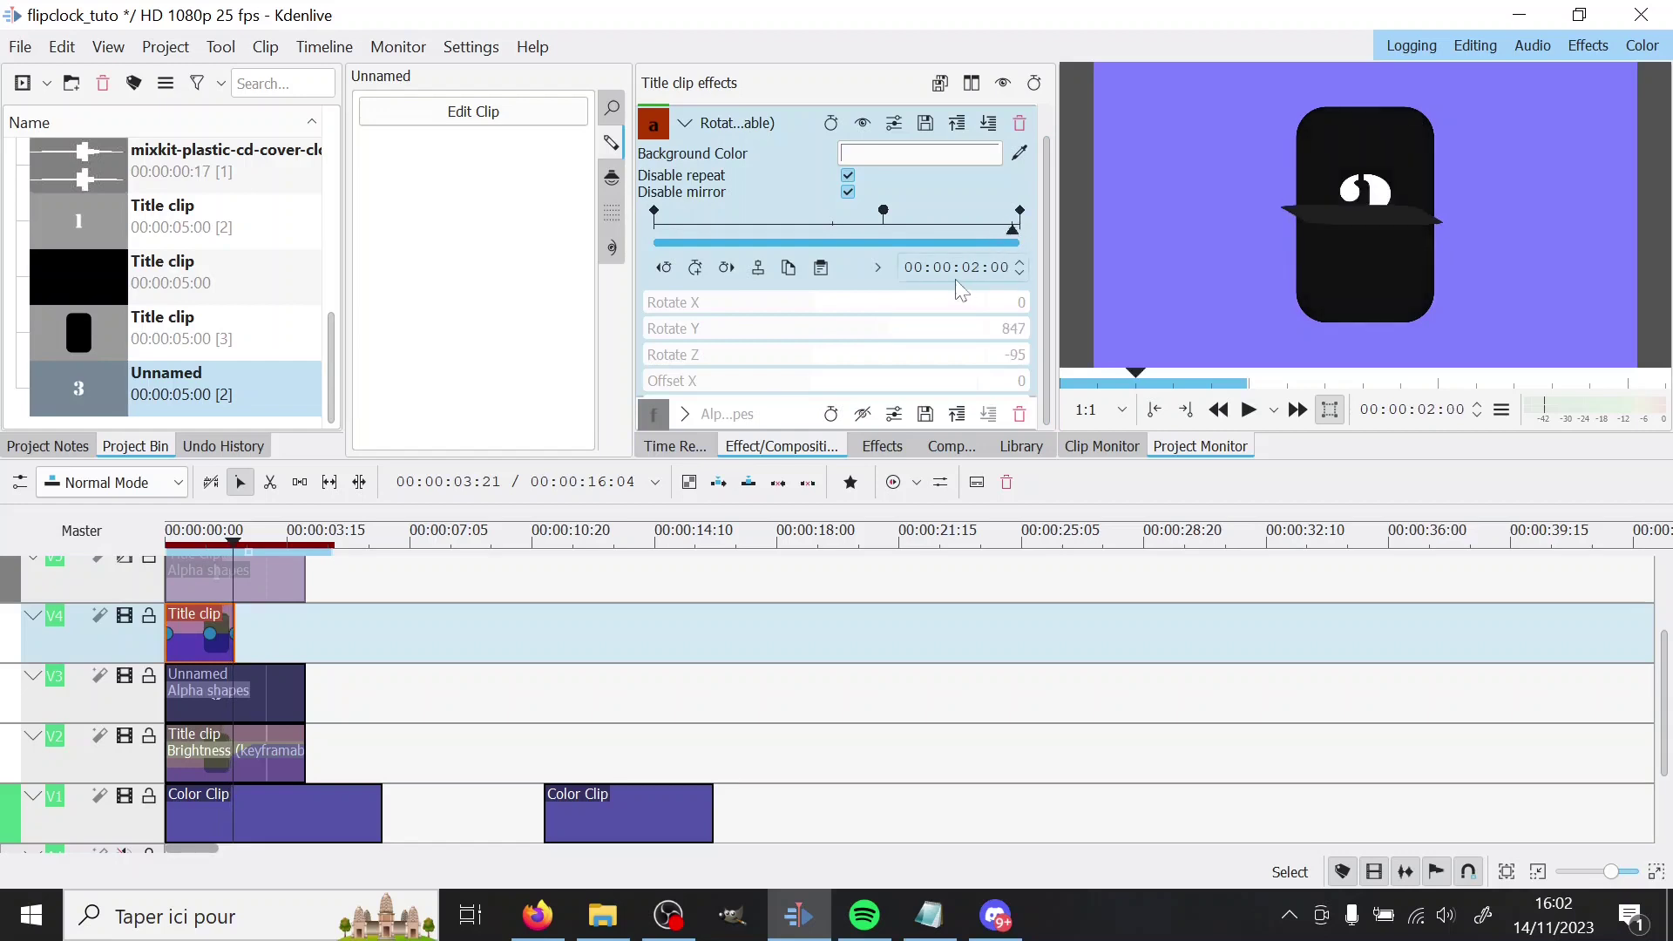
{"action": "left_click", "coordinate": [687, 123]}
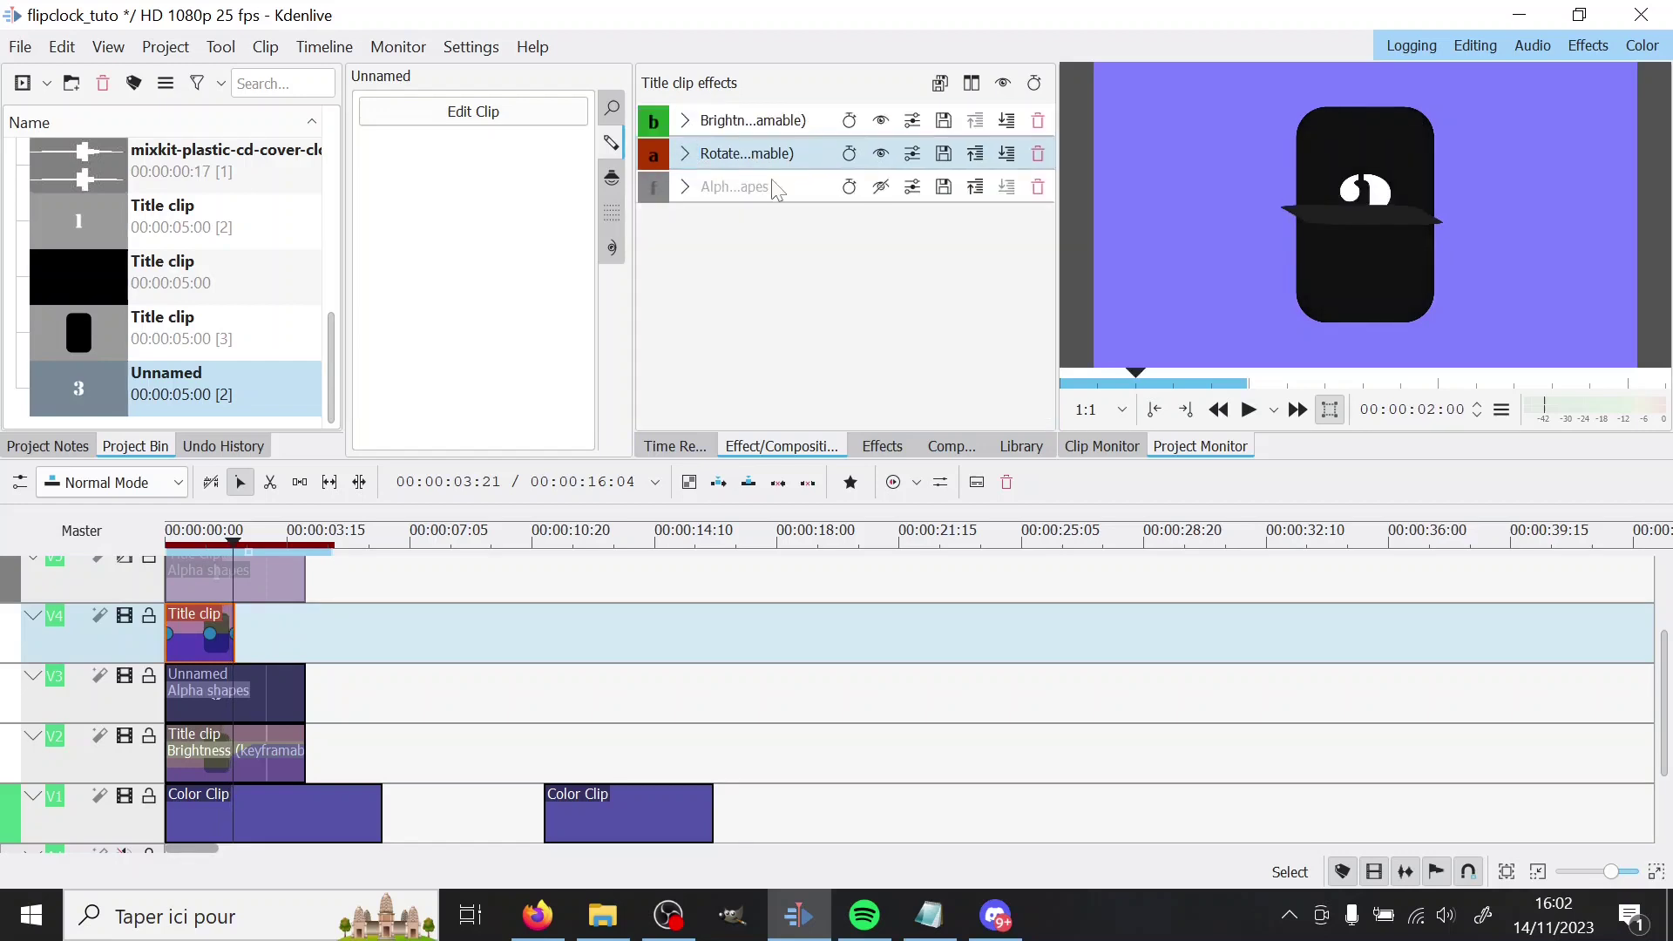
Re-enable Alpha shapes on the V4 title clip, then move the playhead to 1:07
{"action": "left_click", "coordinate": [880, 185]}
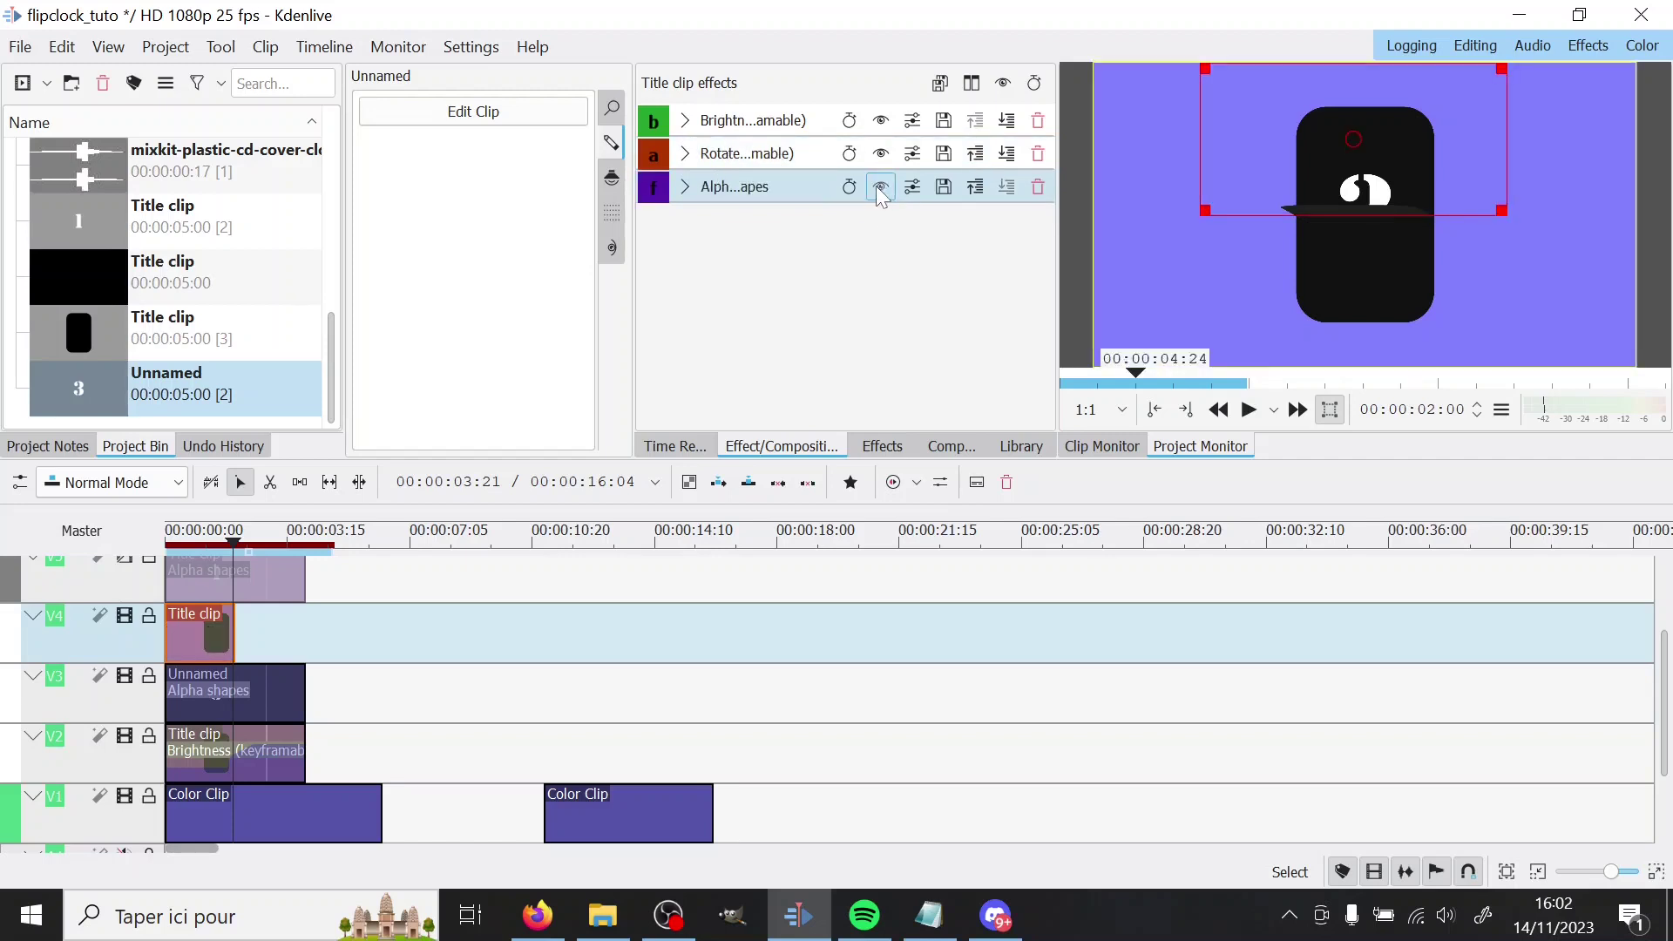
{"action": "left_click", "coordinate": [685, 187]}
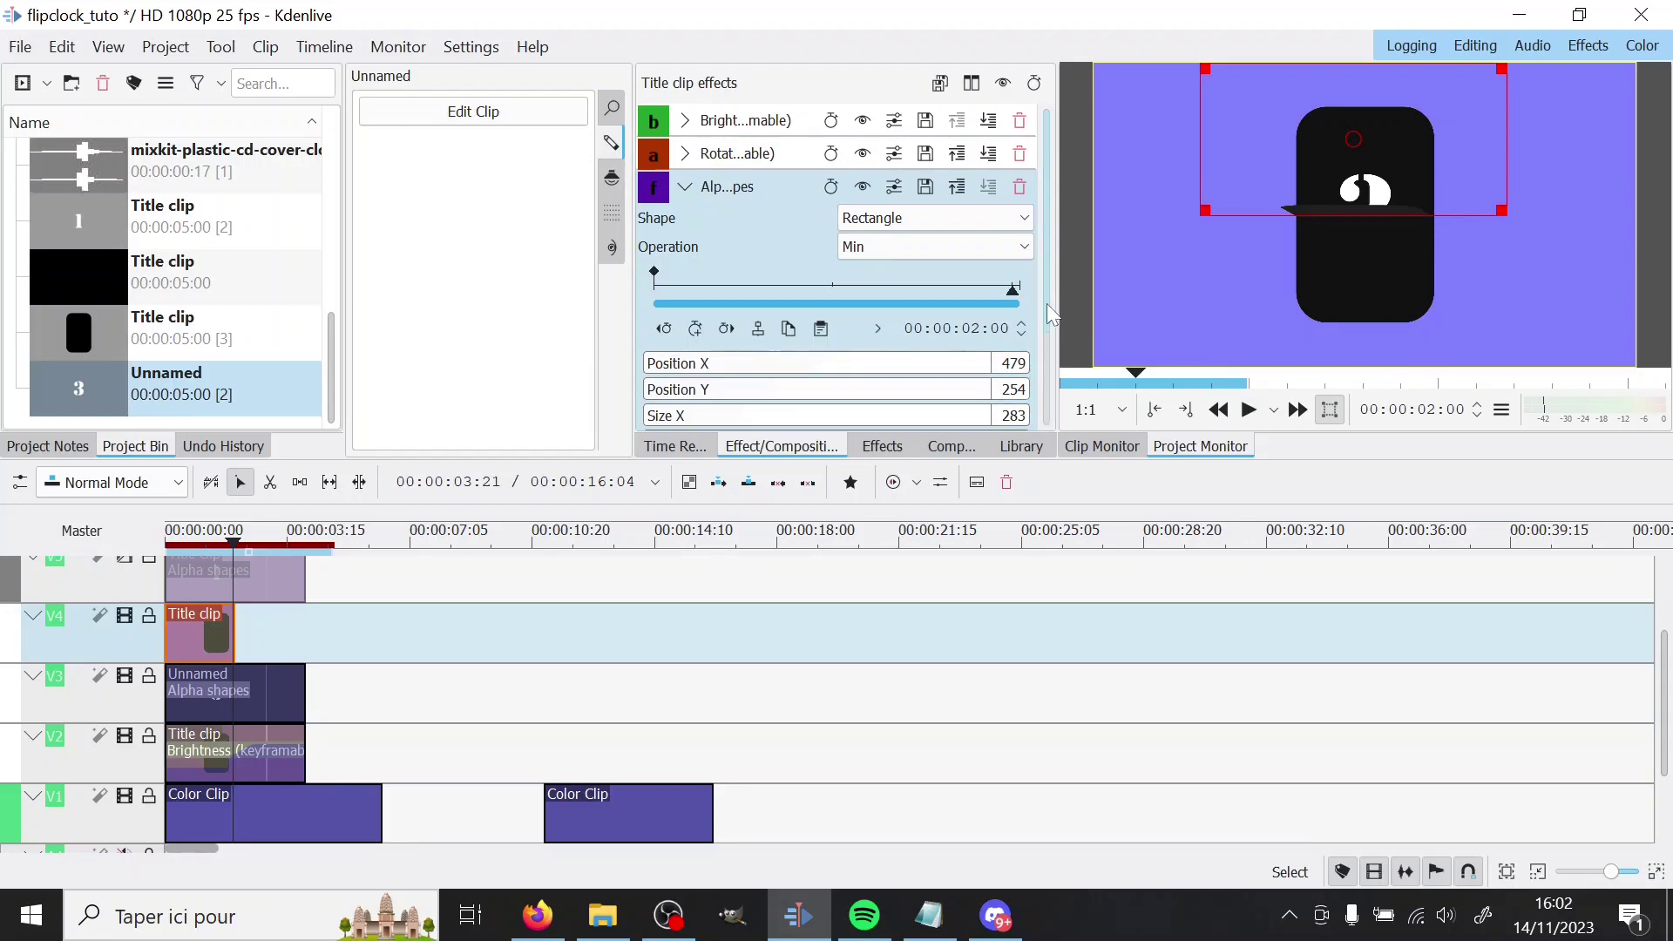
{"action": "scroll", "coordinate": [1049, 237], "scroll_direction": "down", "scroll_amount": 3}
{"action": "scroll", "coordinate": [1048, 237], "scroll_direction": "up", "scroll_amount": 3}
{"action": "left_click", "coordinate": [685, 186]}
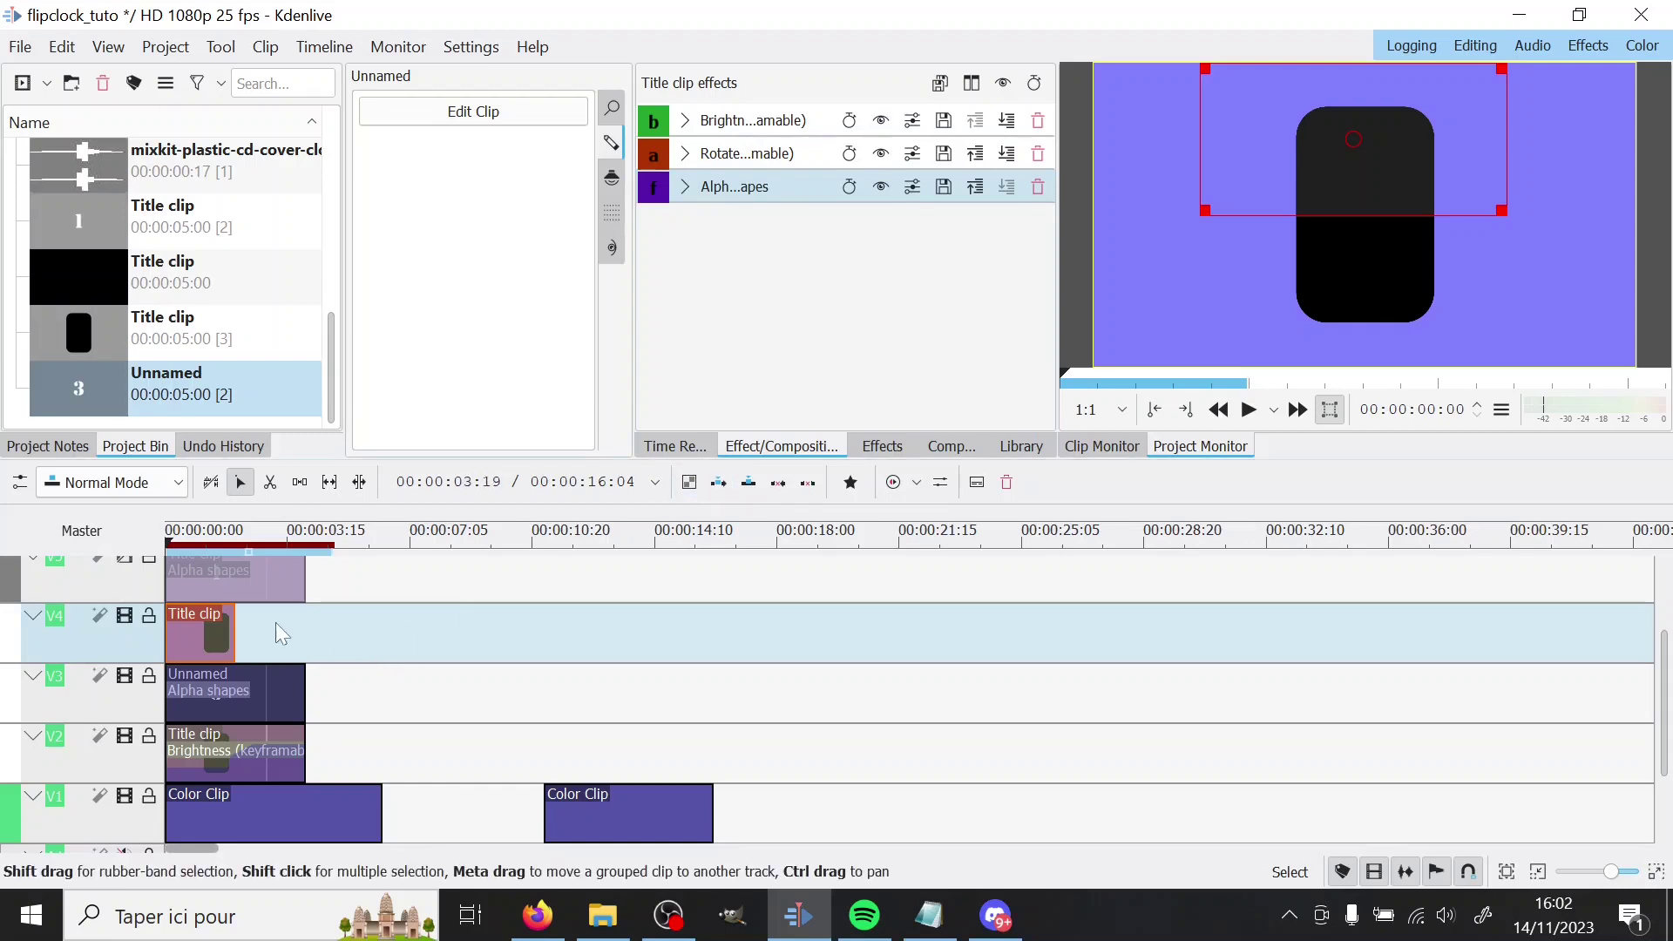
{"action": "left_click", "coordinate": [209, 540]}
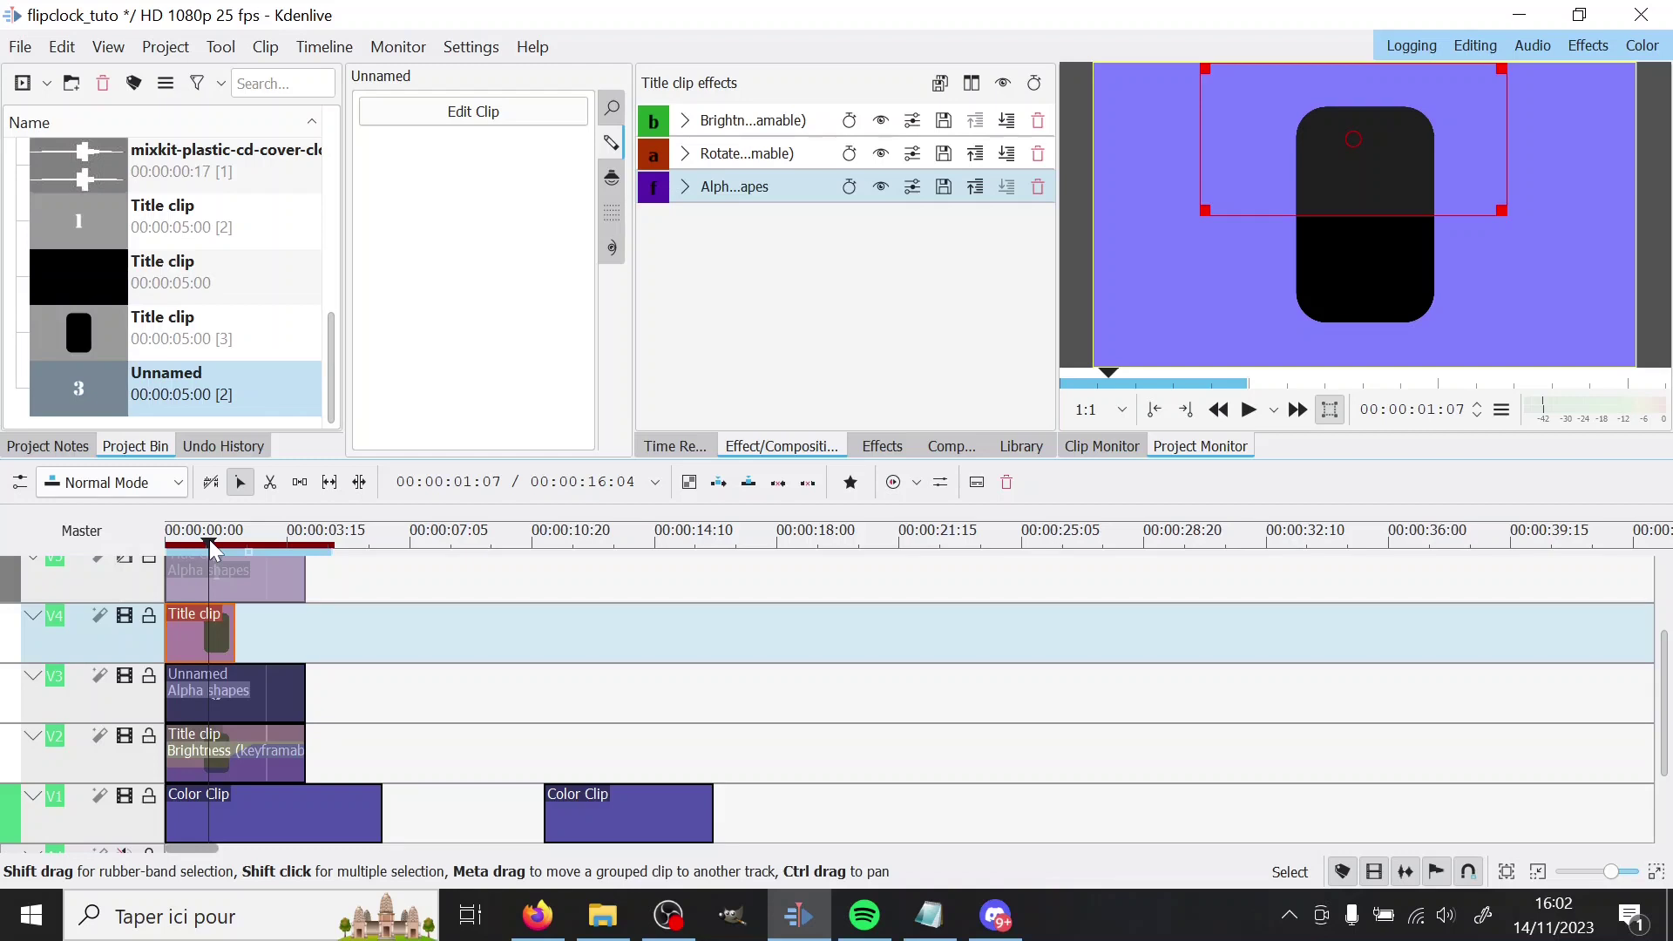
Unhide track V5 and select its title clip to view the effects
{"action": "left_click", "coordinate": [1020, 446]}
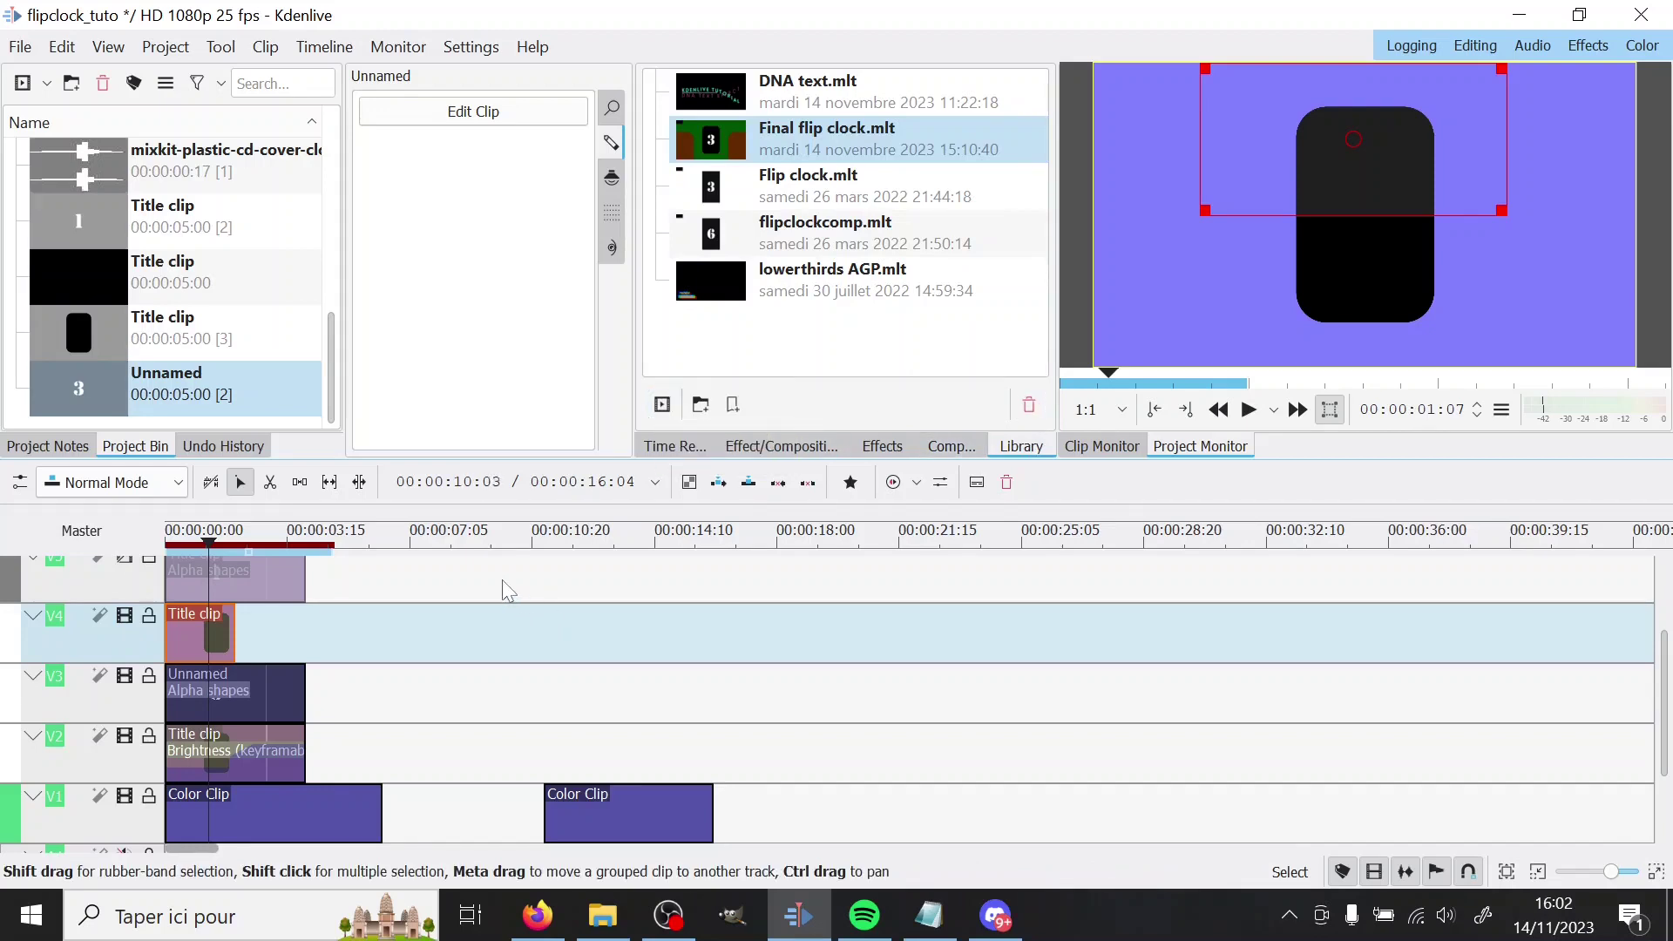
{"action": "scroll", "coordinate": [133, 625], "scroll_direction": "up", "scroll_amount": 2}
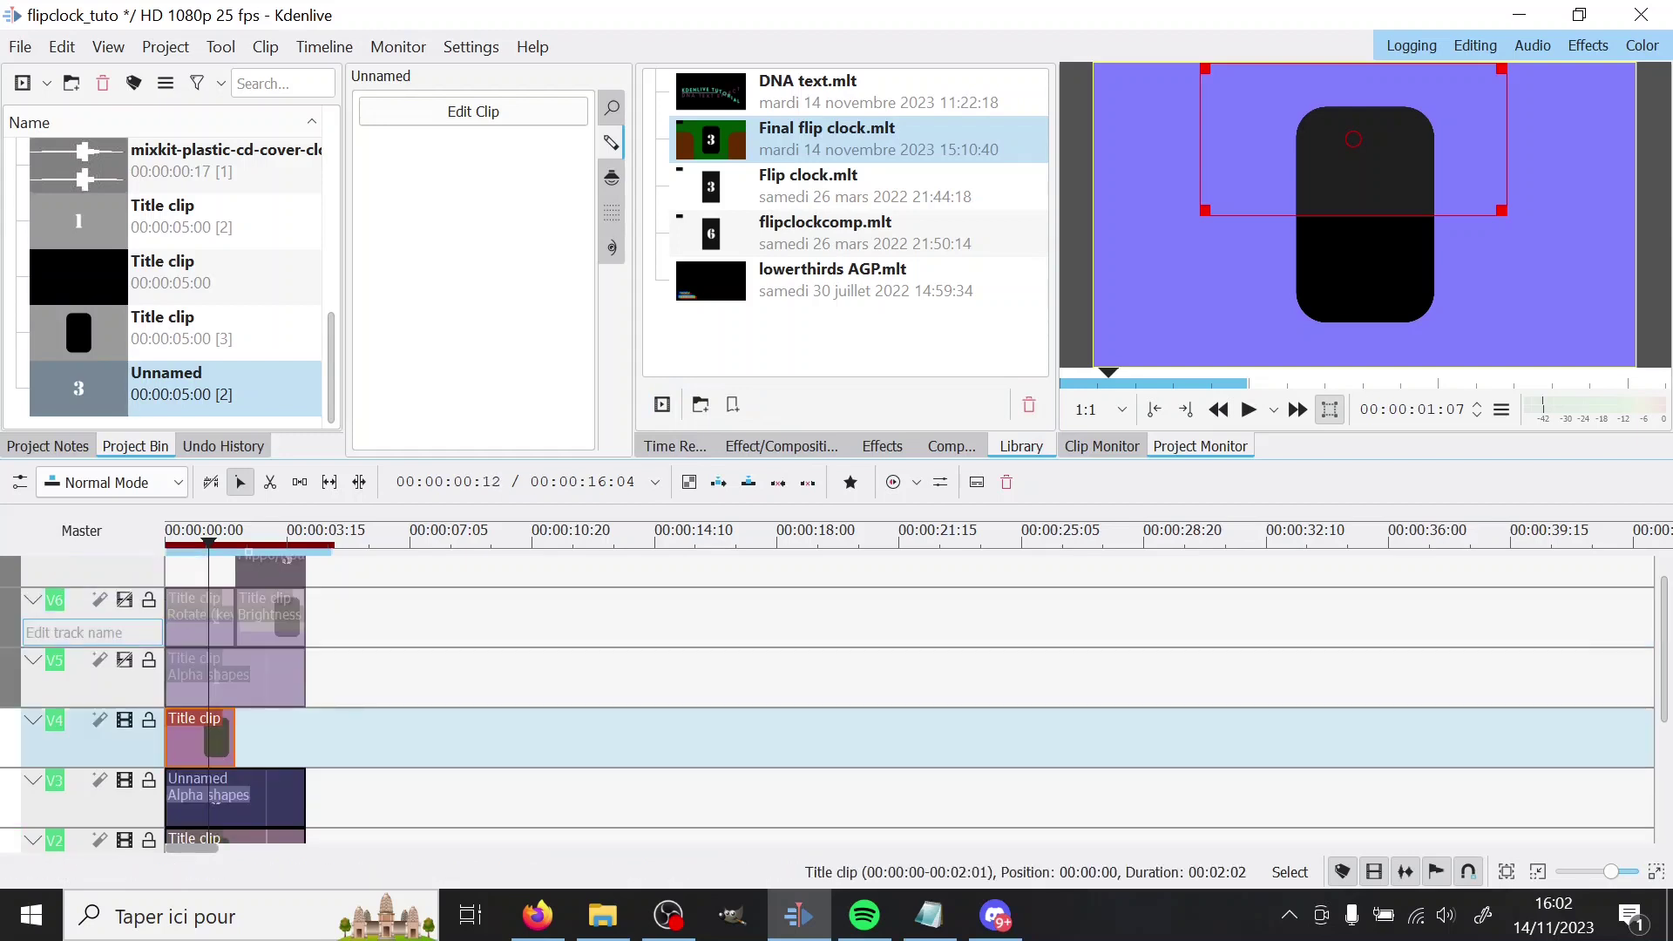
{"action": "left_click", "coordinate": [124, 661]}
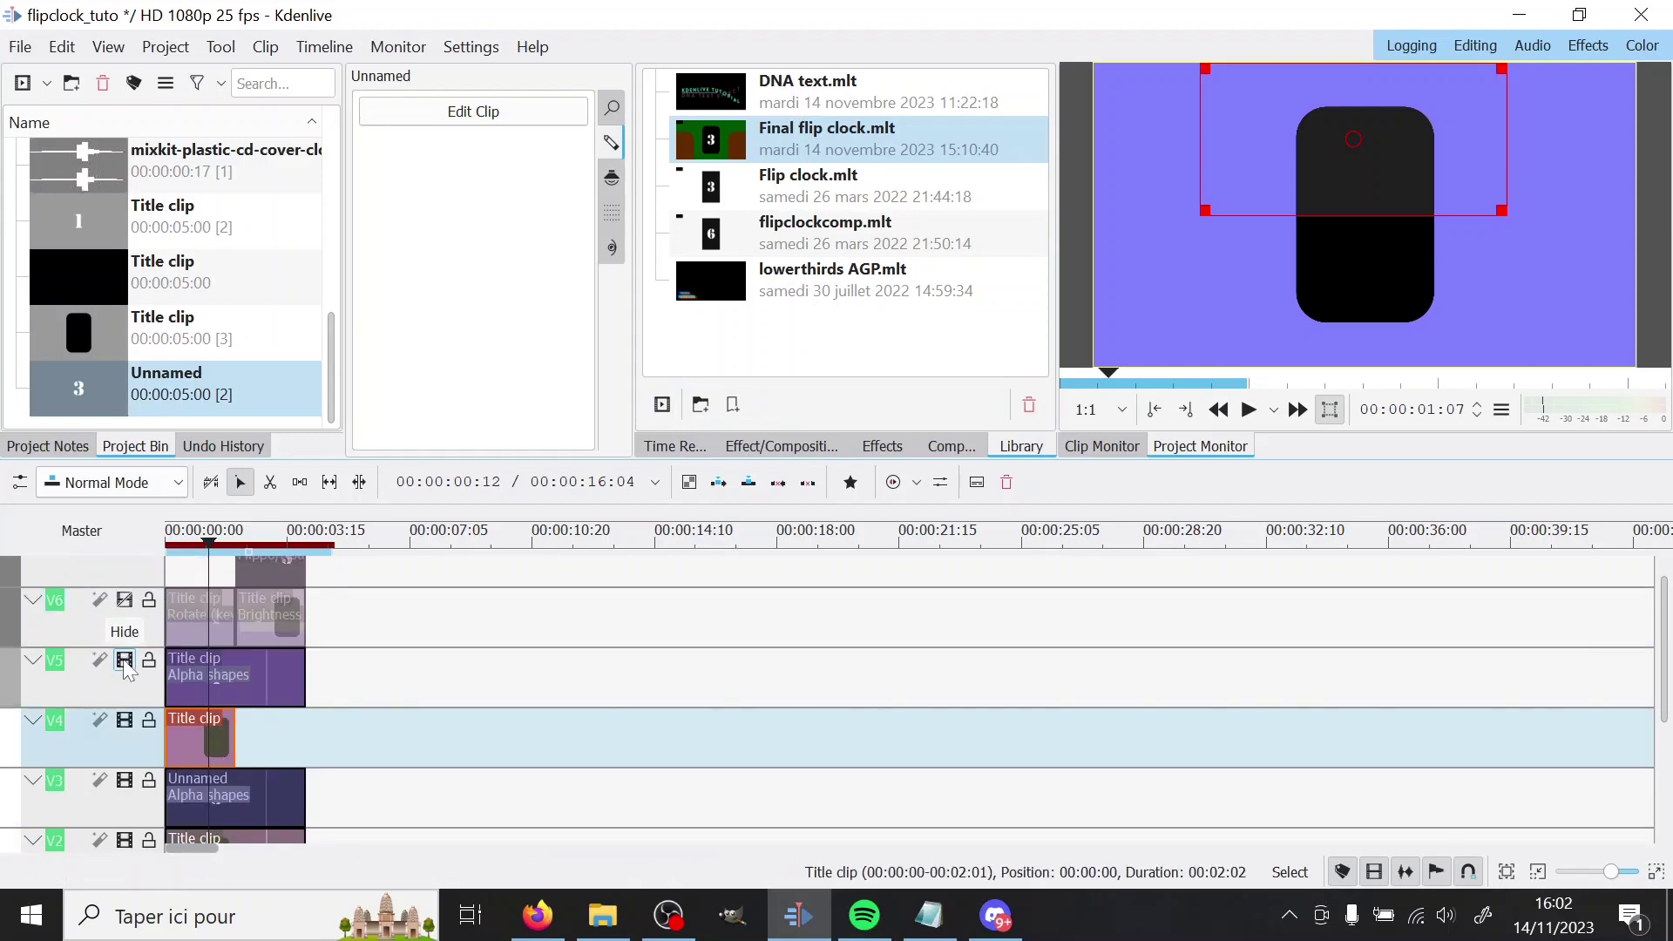
{"action": "left_click", "coordinate": [241, 686]}
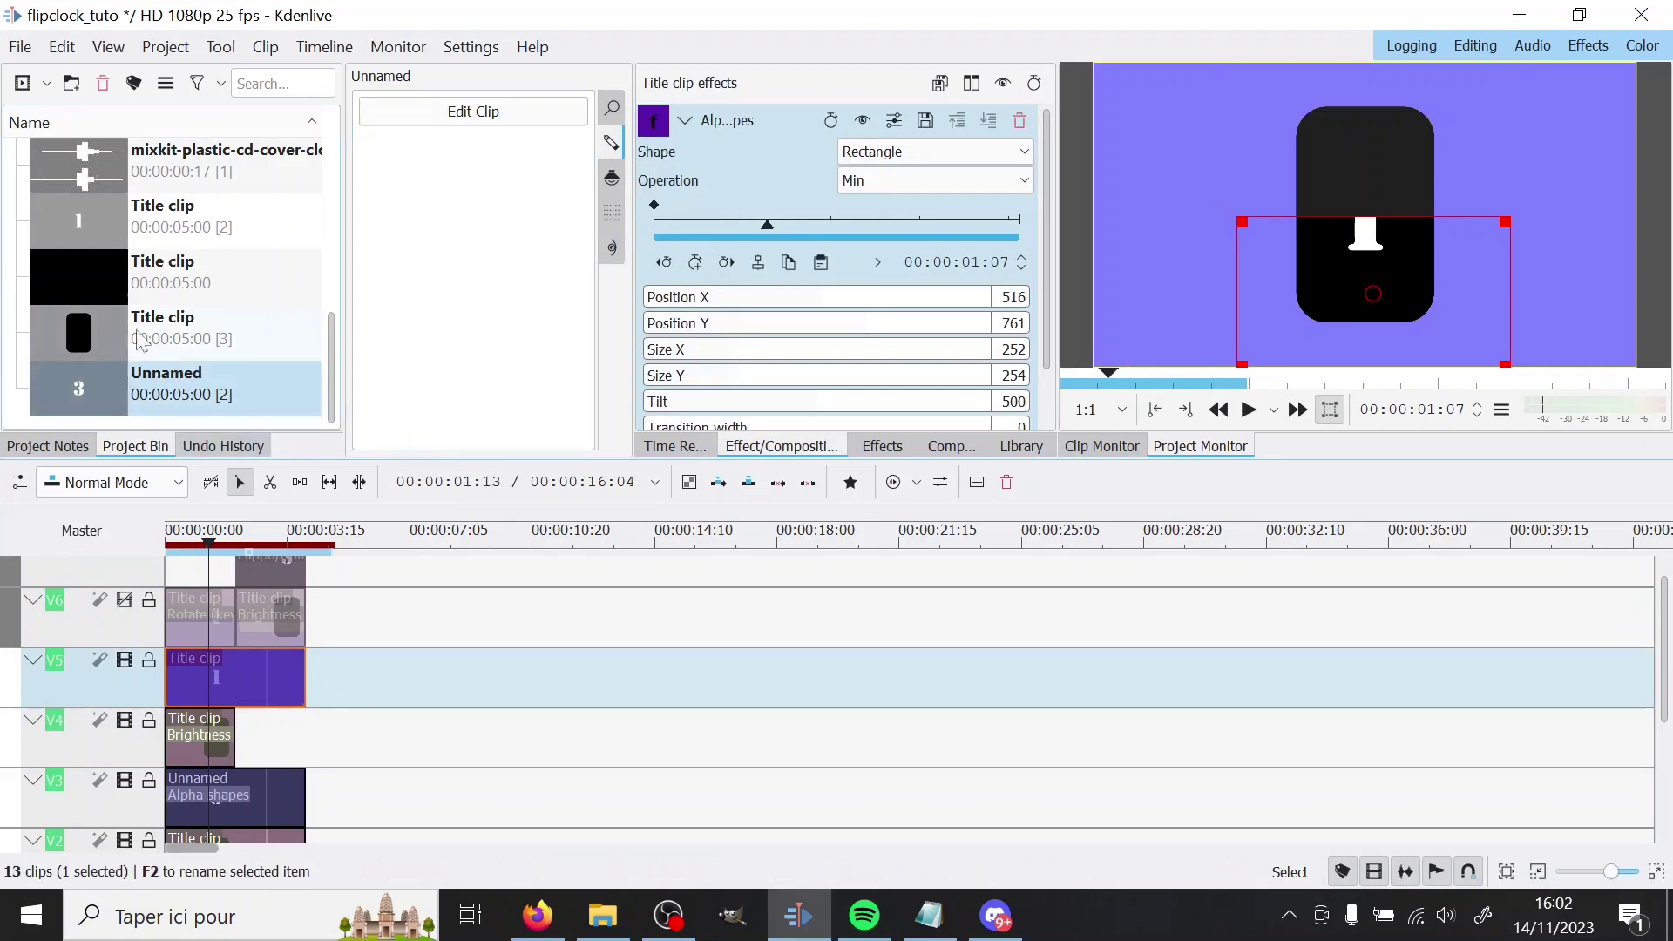
{"action": "double_click", "coordinate": [87, 212]}
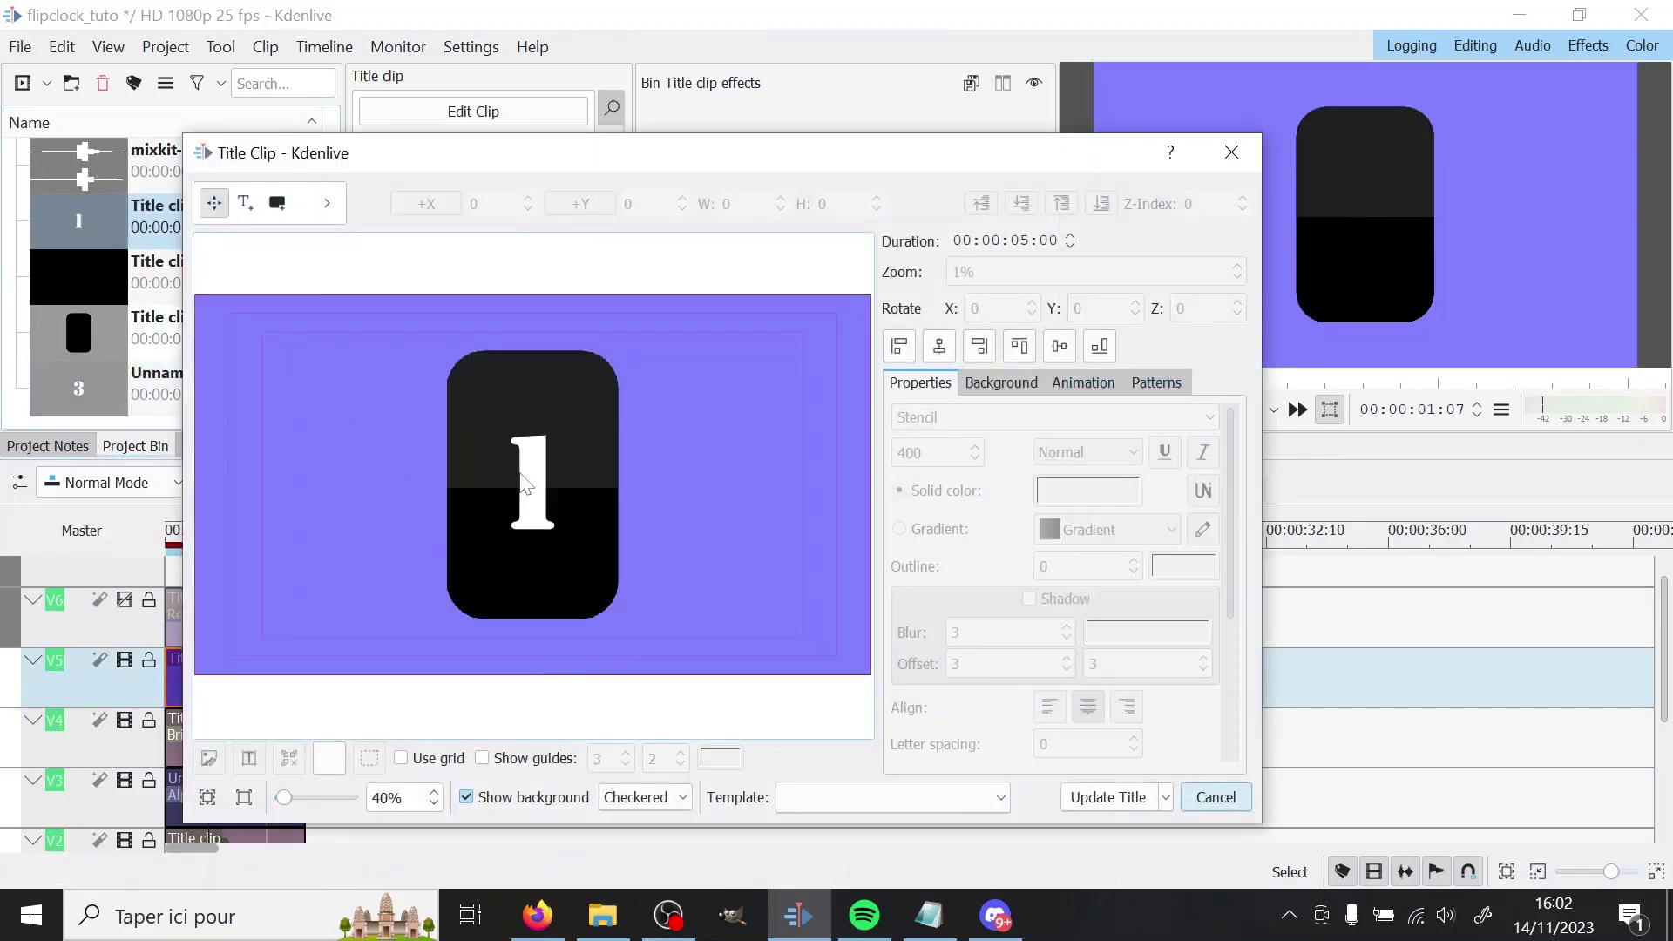
{"action": "left_click", "coordinate": [524, 484]}
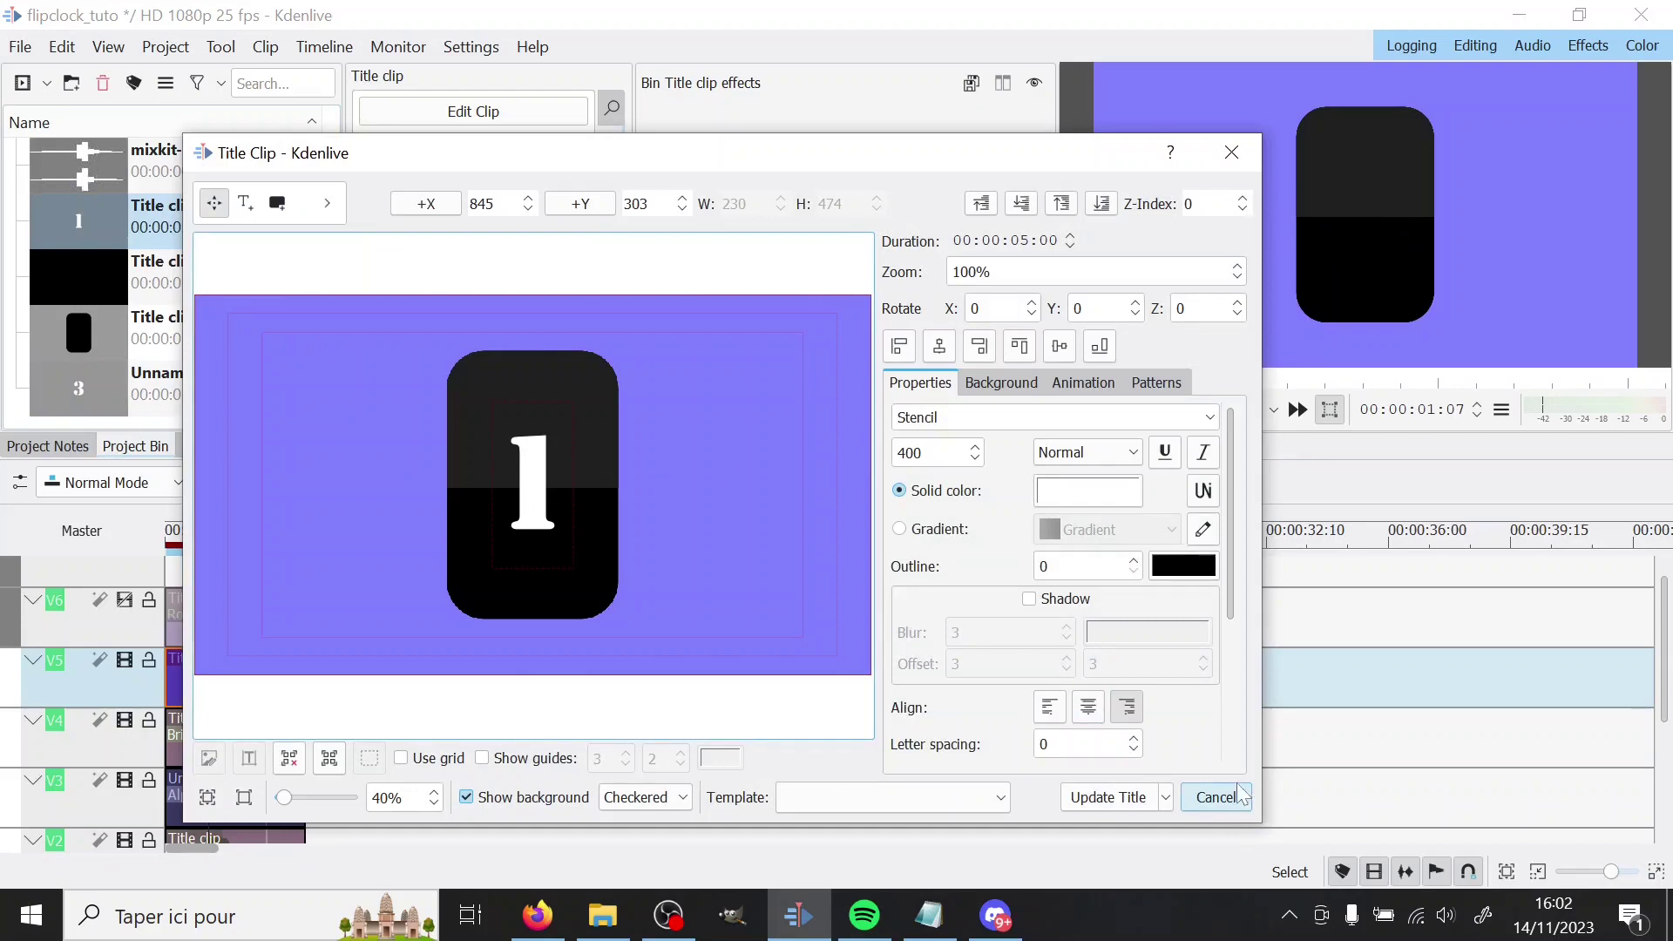
{"action": "left_click", "coordinate": [1216, 797]}
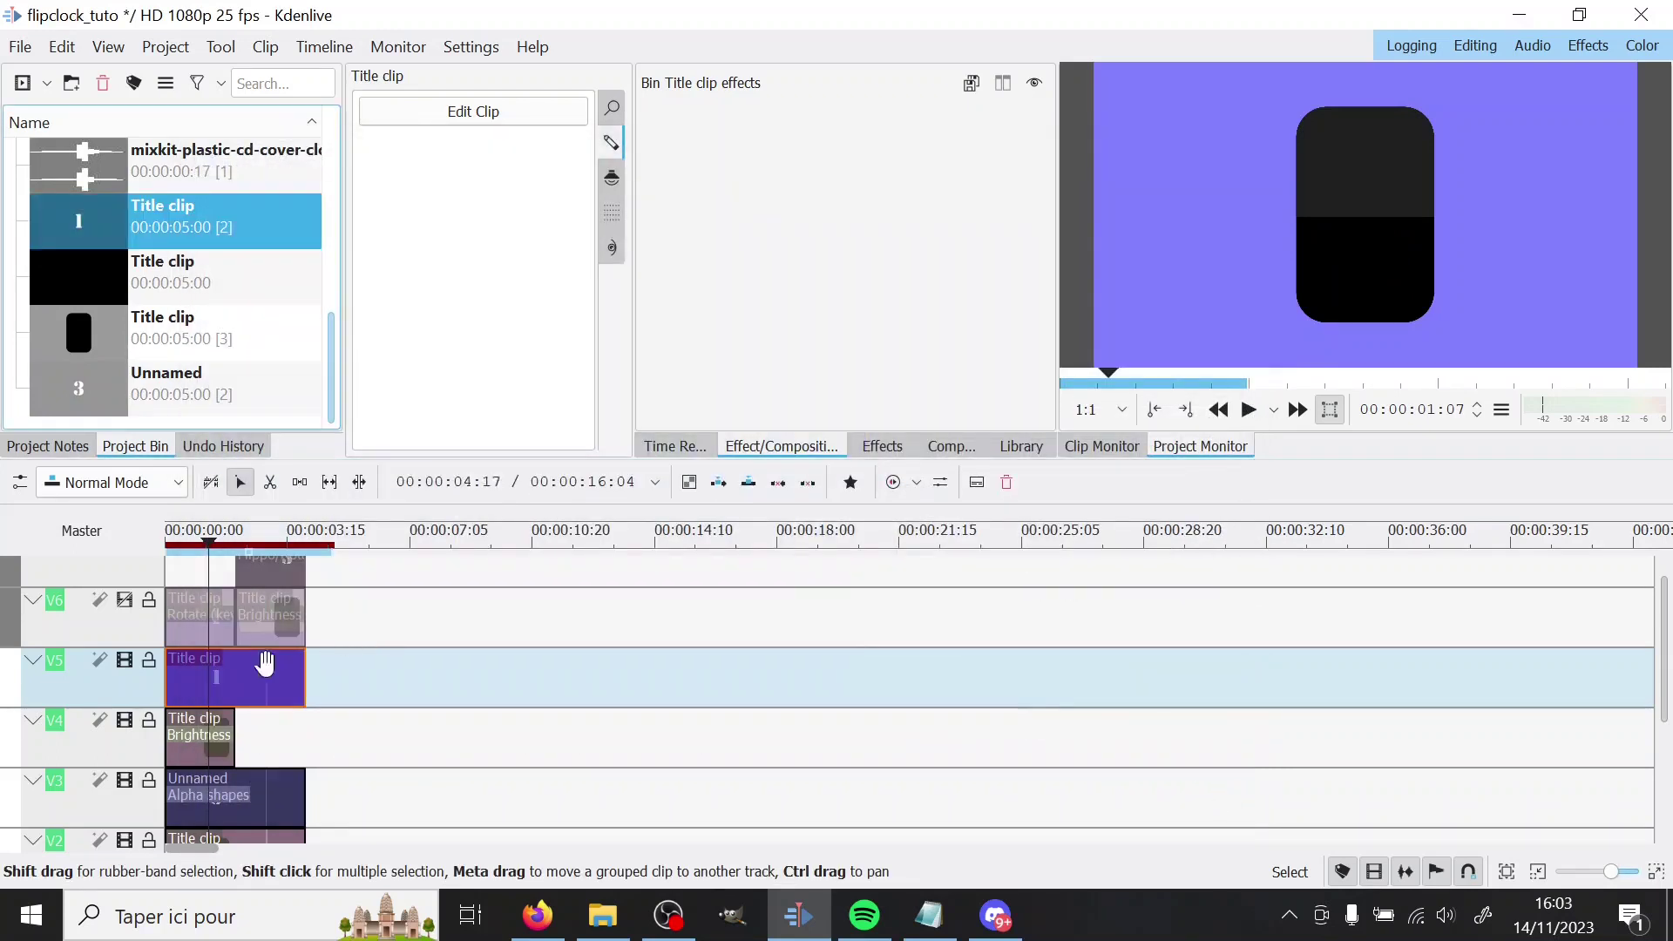
{"action": "left_click", "coordinate": [218, 675]}
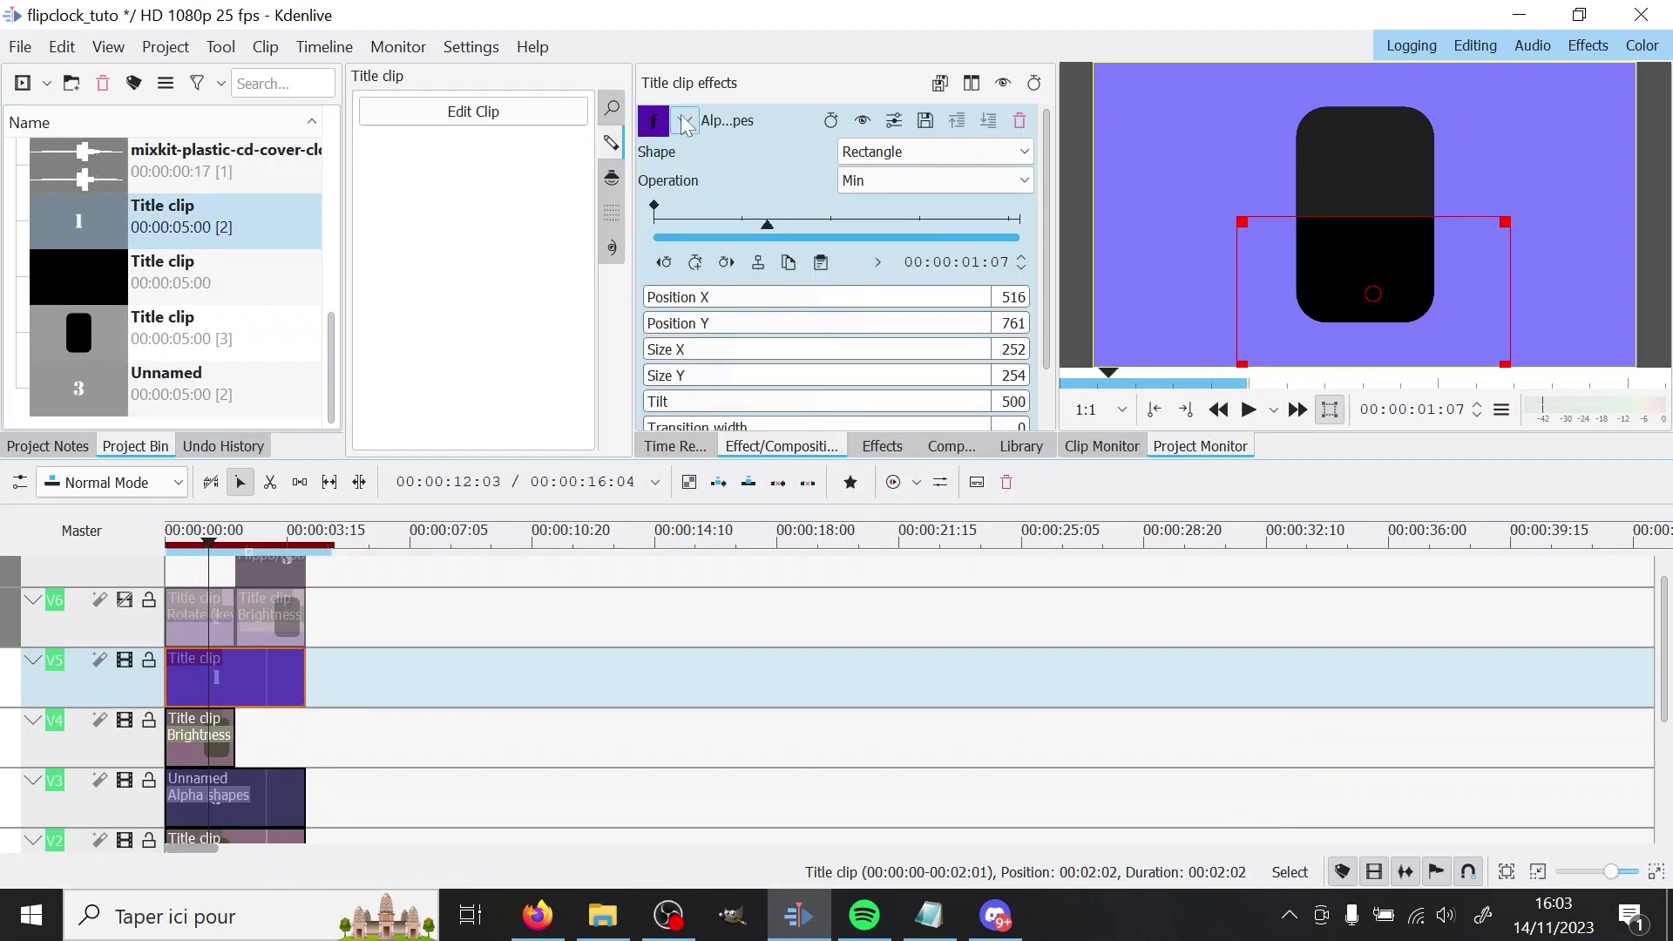
{"action": "left_click", "coordinate": [274, 740]}
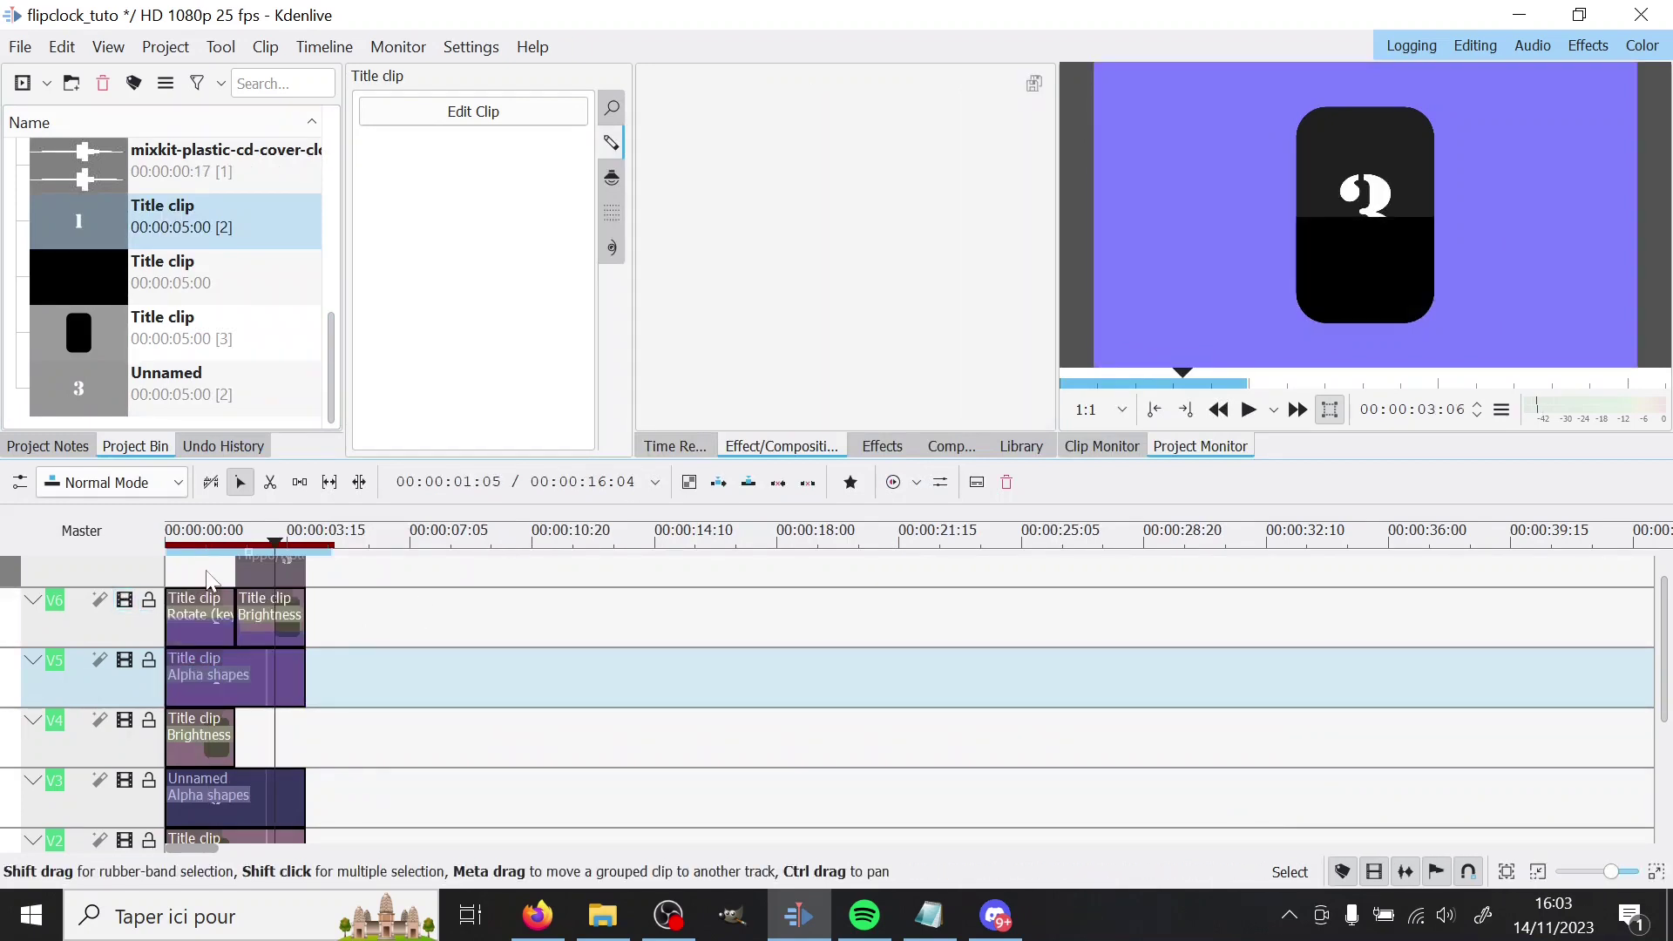
{"action": "left_click", "coordinate": [188, 615]}
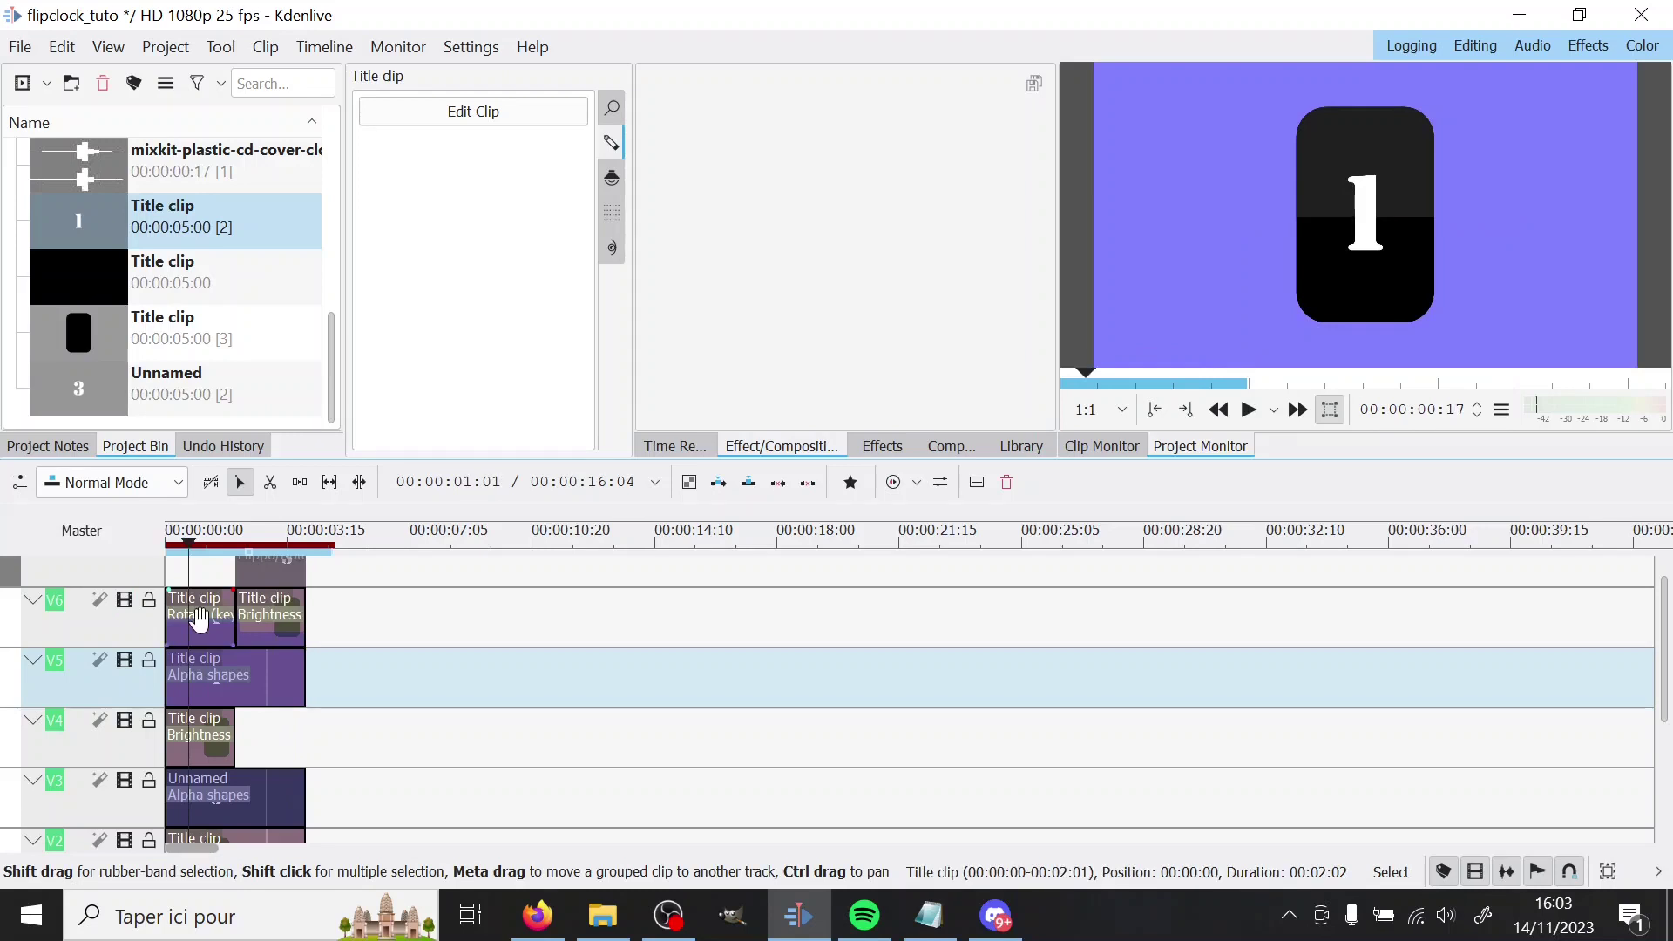
{"action": "scroll", "coordinate": [198, 619], "scroll_direction": "up", "scroll_amount": 5}
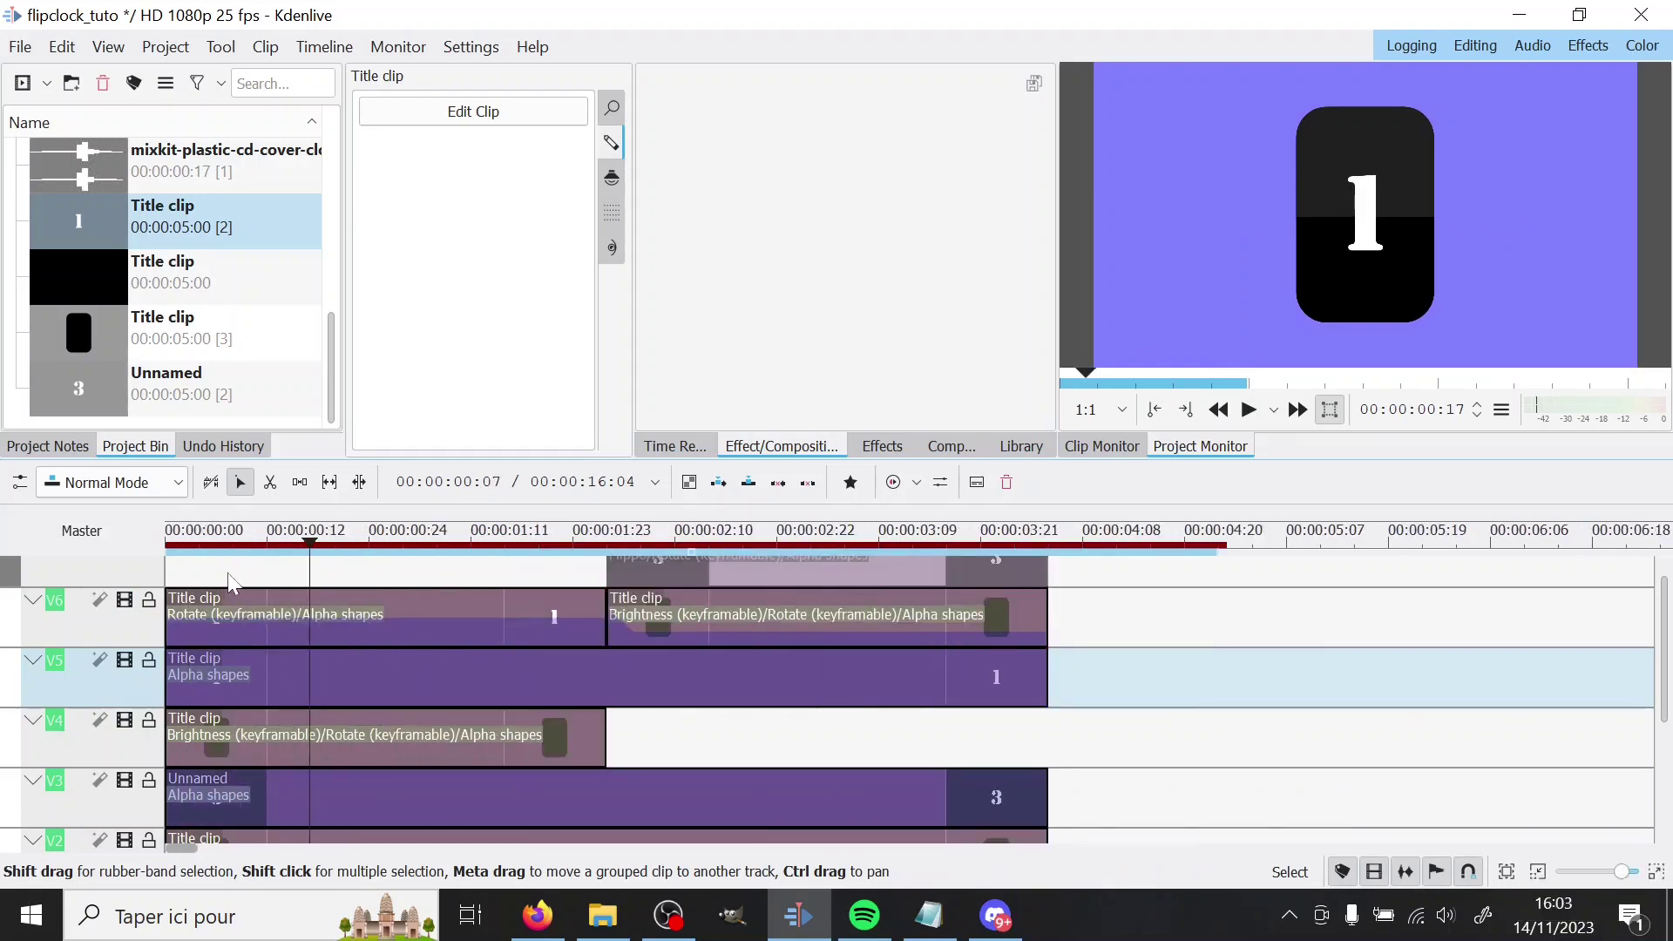
{"action": "left_click", "coordinate": [218, 575]}
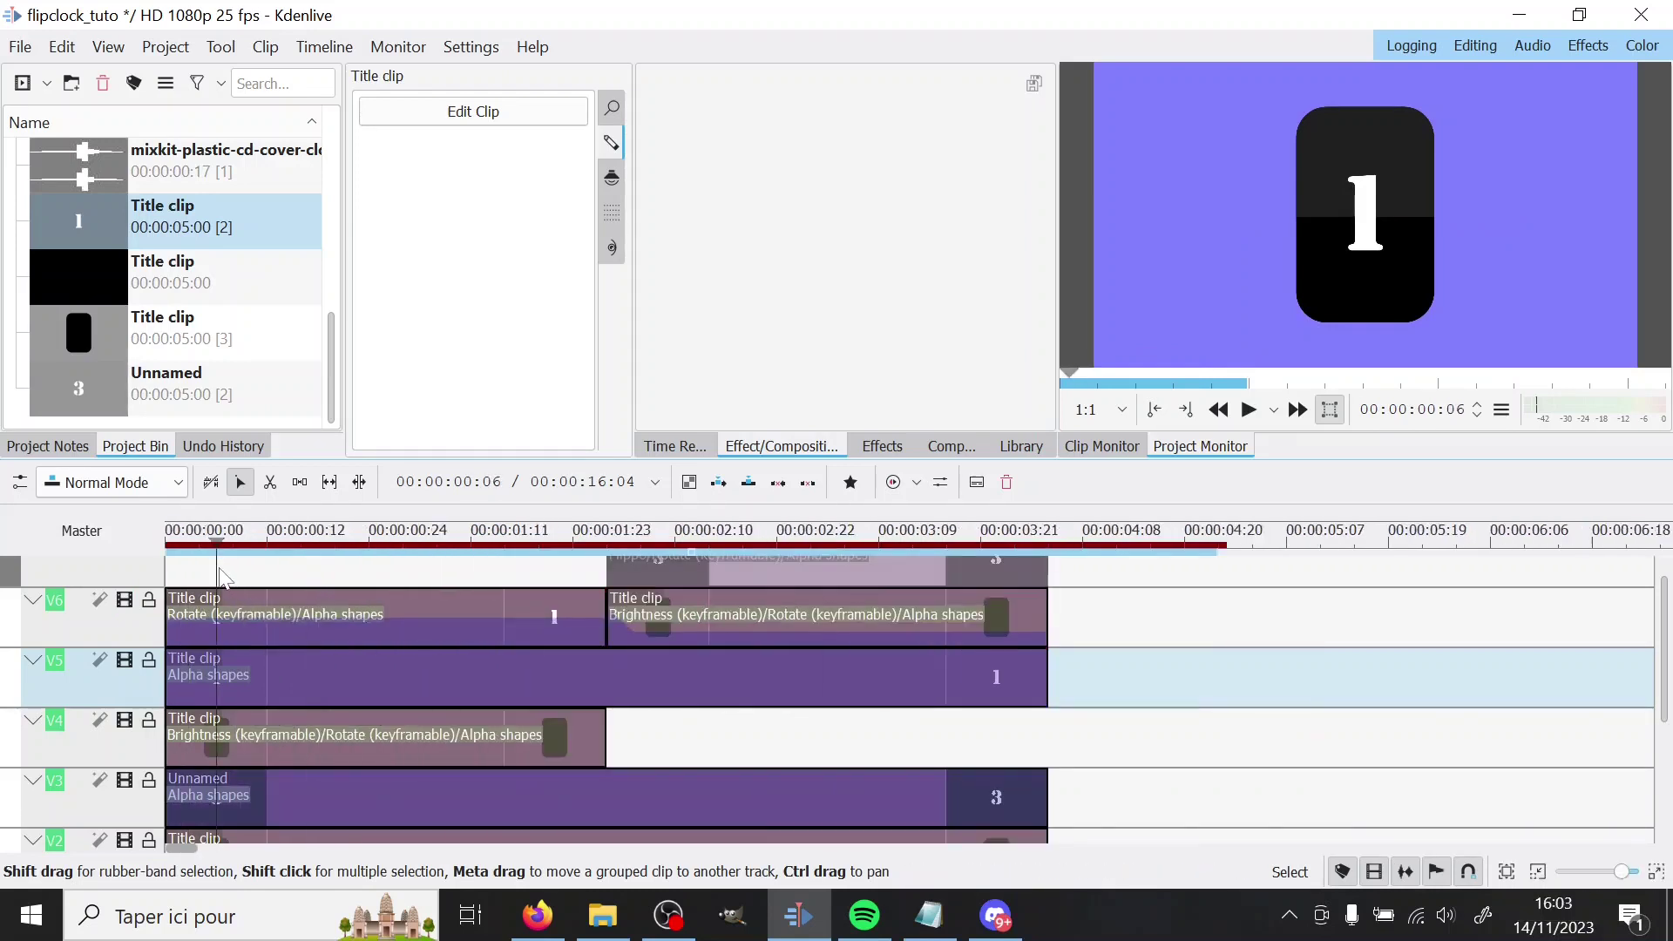
{"action": "left_click", "coordinate": [309, 616]}
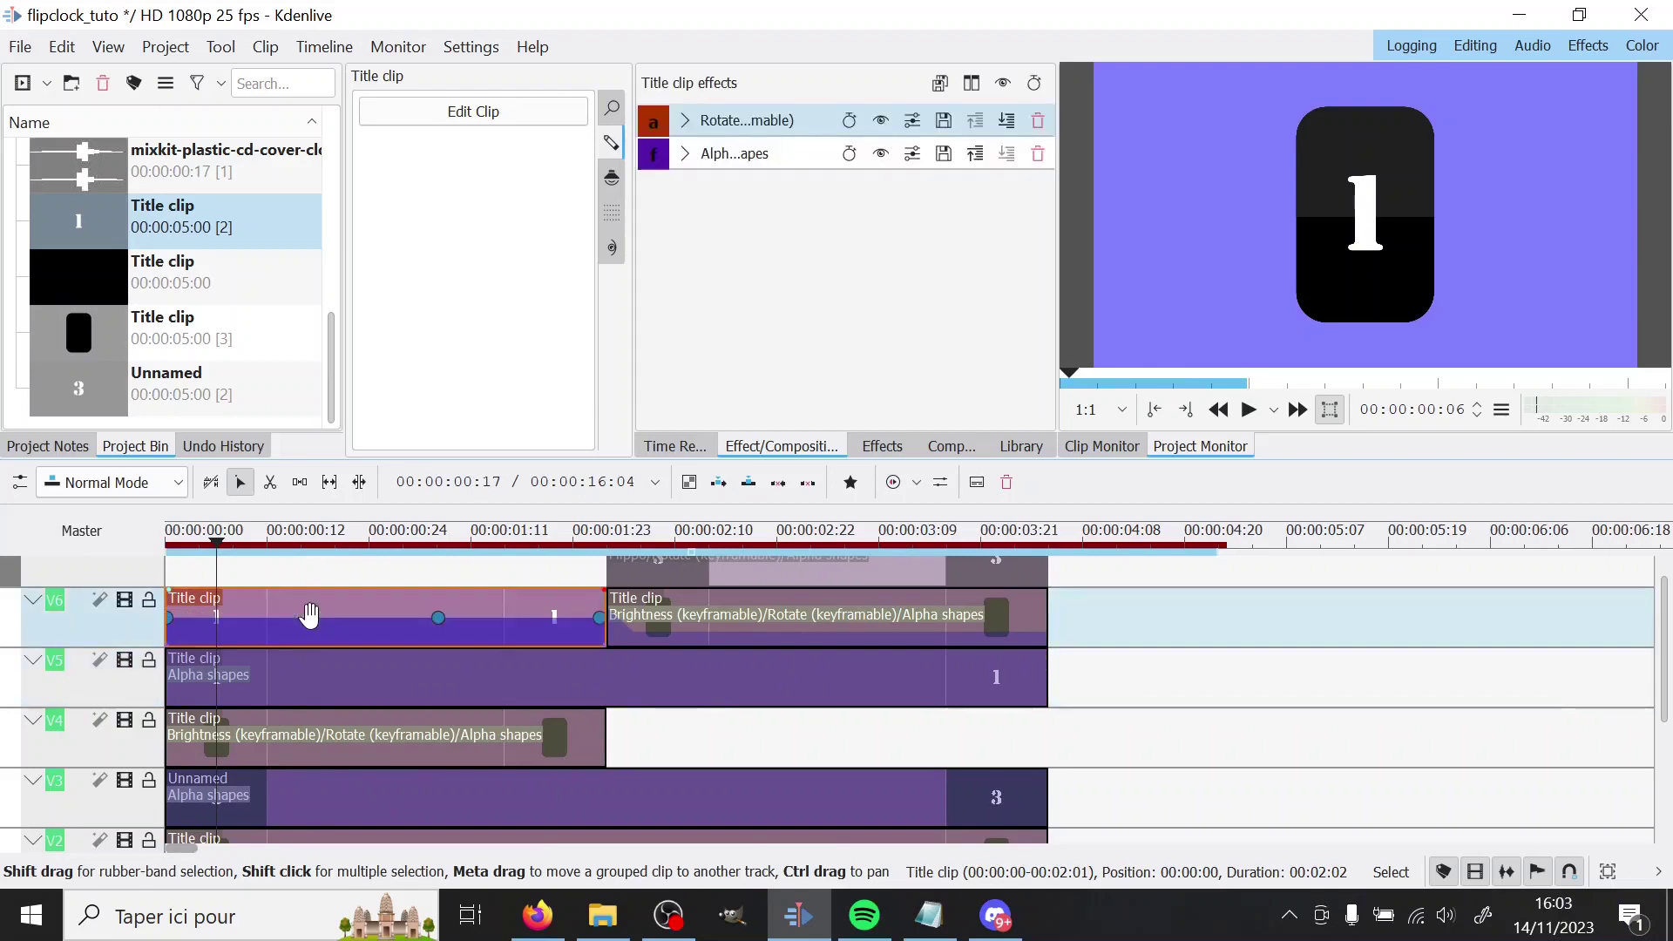
{"action": "left_click", "coordinate": [126, 662]}
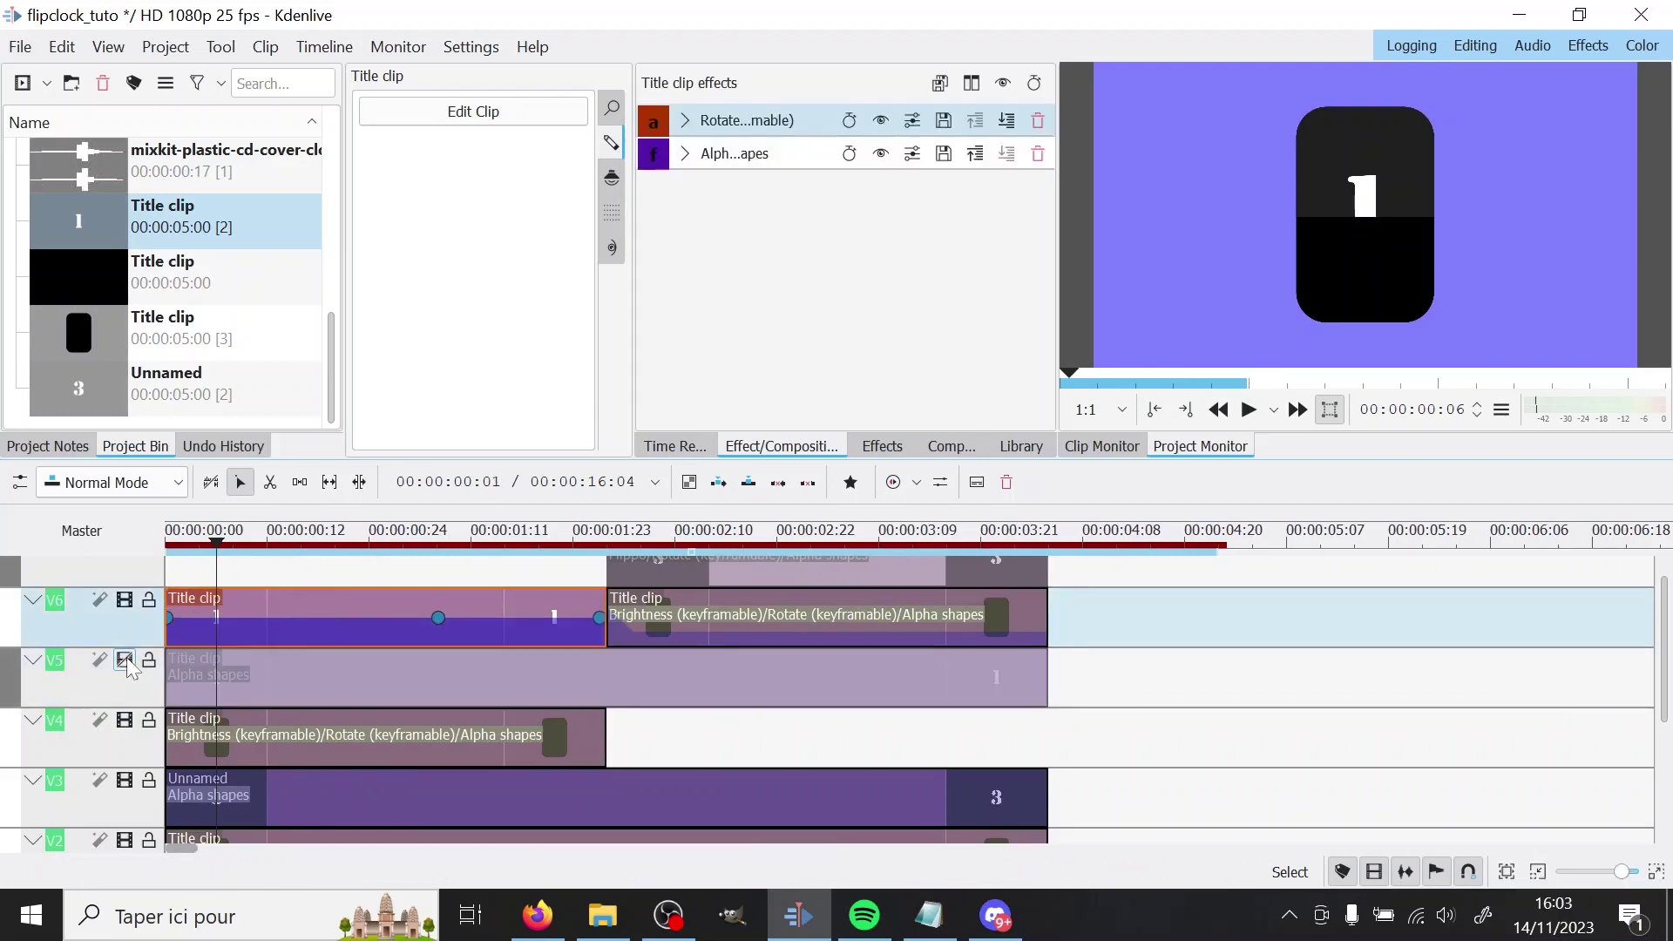
{"action": "left_click", "coordinate": [127, 663]}
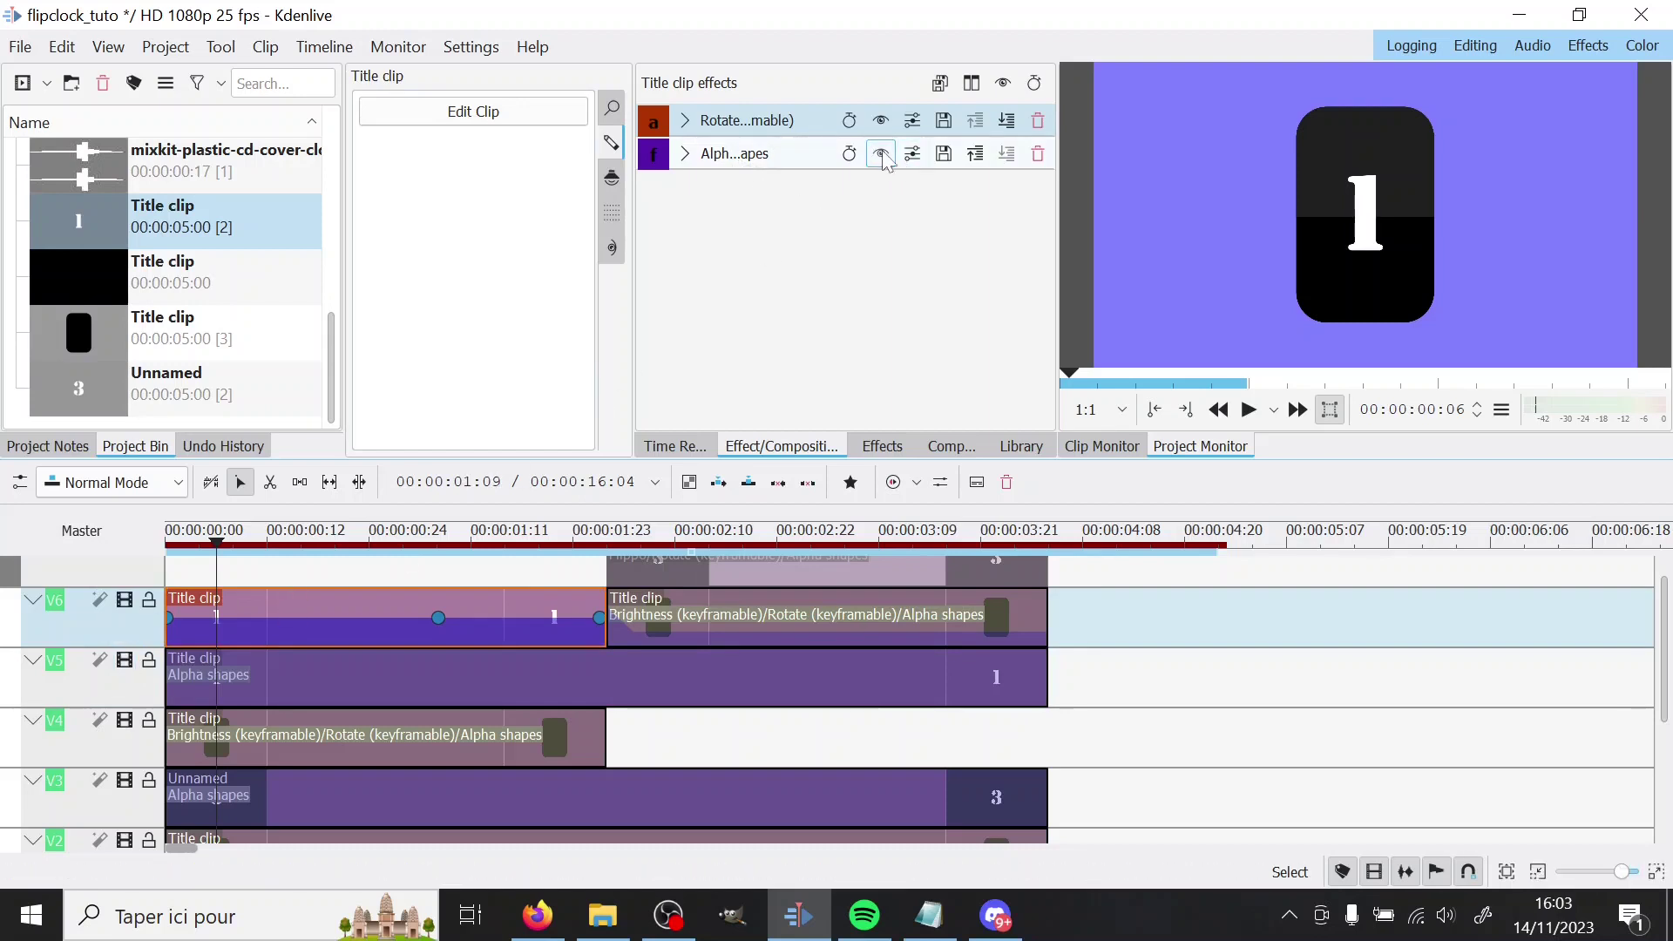
{"action": "left_click", "coordinate": [685, 121]}
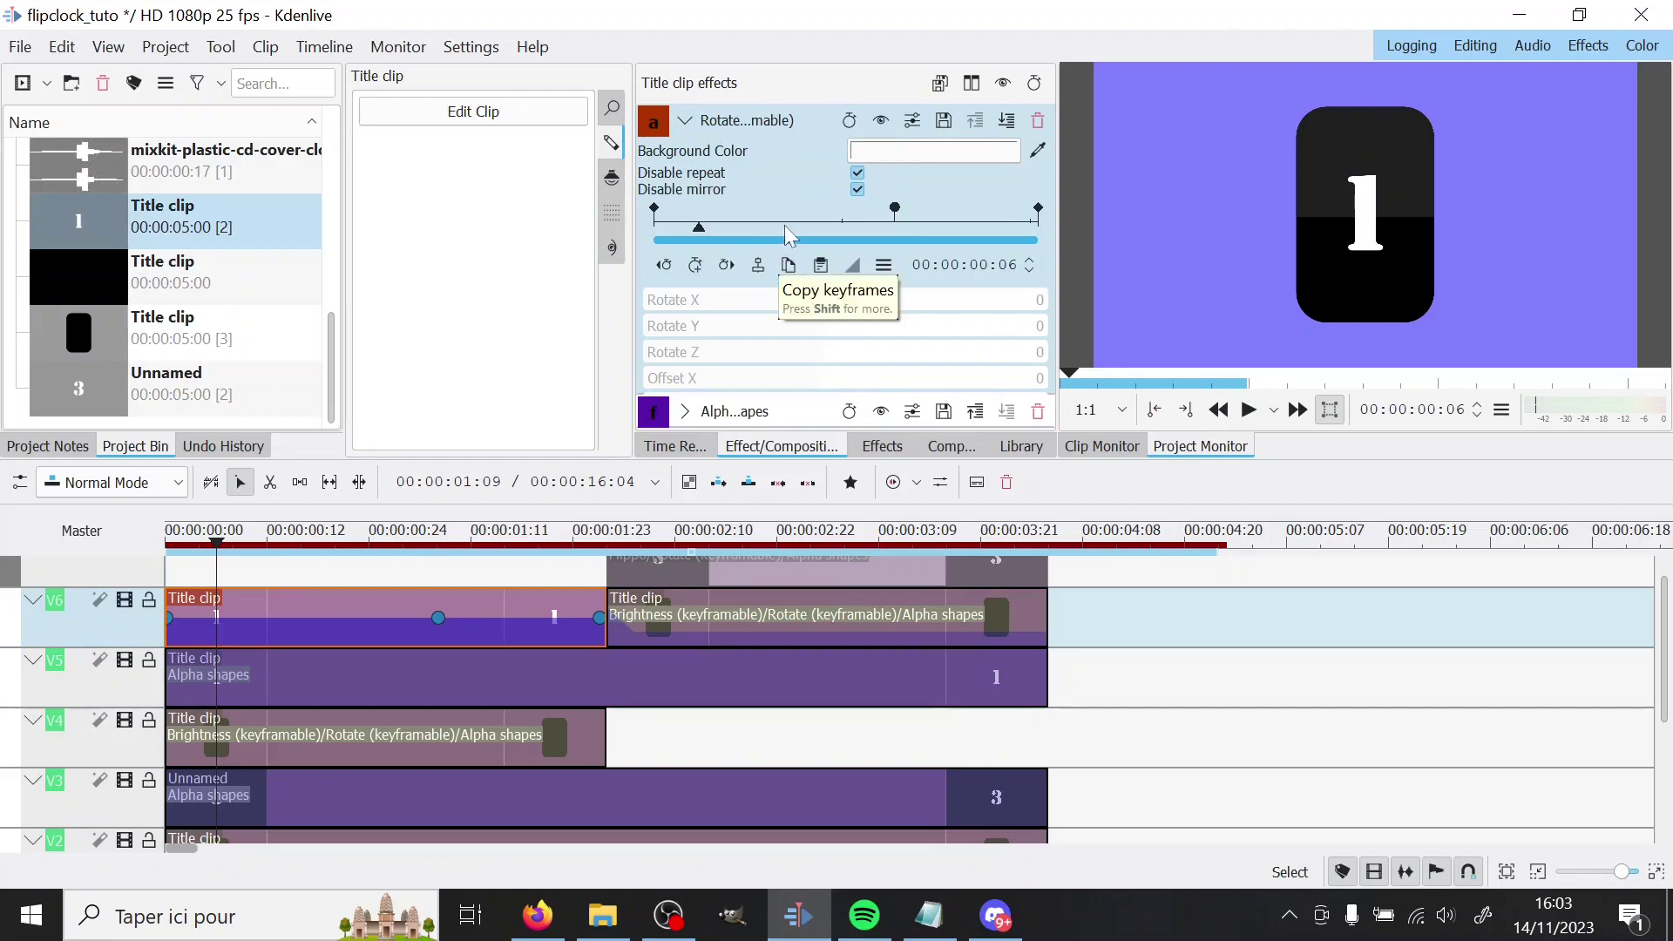
{"action": "left_click", "coordinate": [835, 225]}
{"action": "left_click_drag", "start_coordinate": [853, 224], "coordinate": [1061, 230]}
{"action": "left_click", "coordinate": [408, 749]}
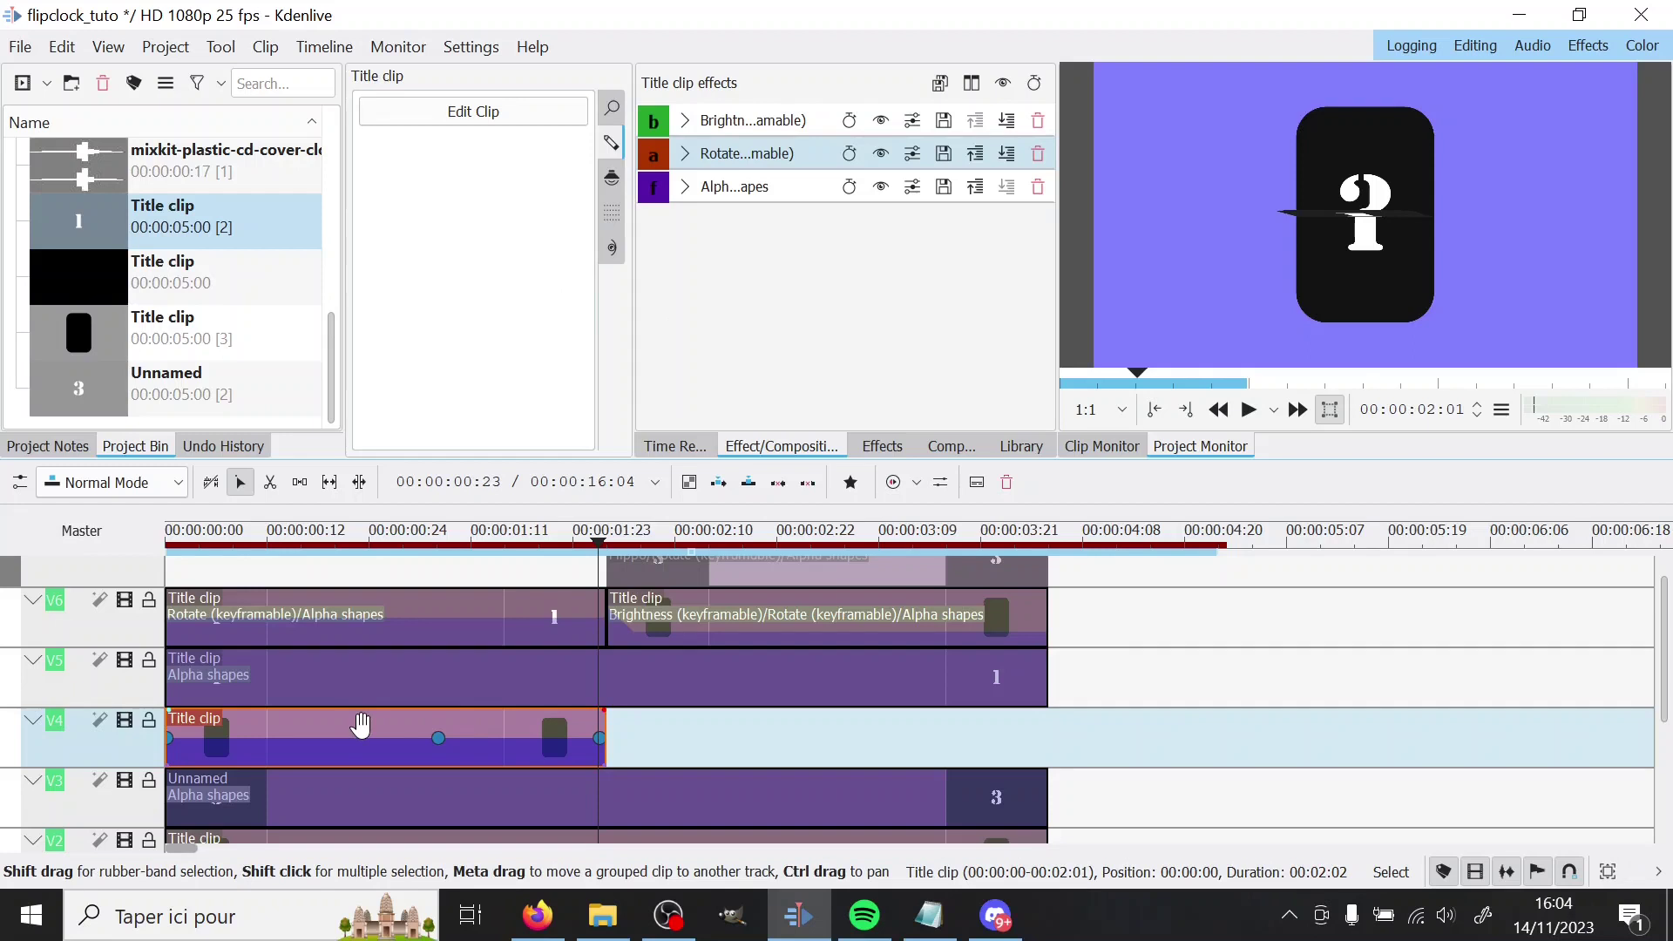
{"action": "right_click", "coordinate": [392, 603]}
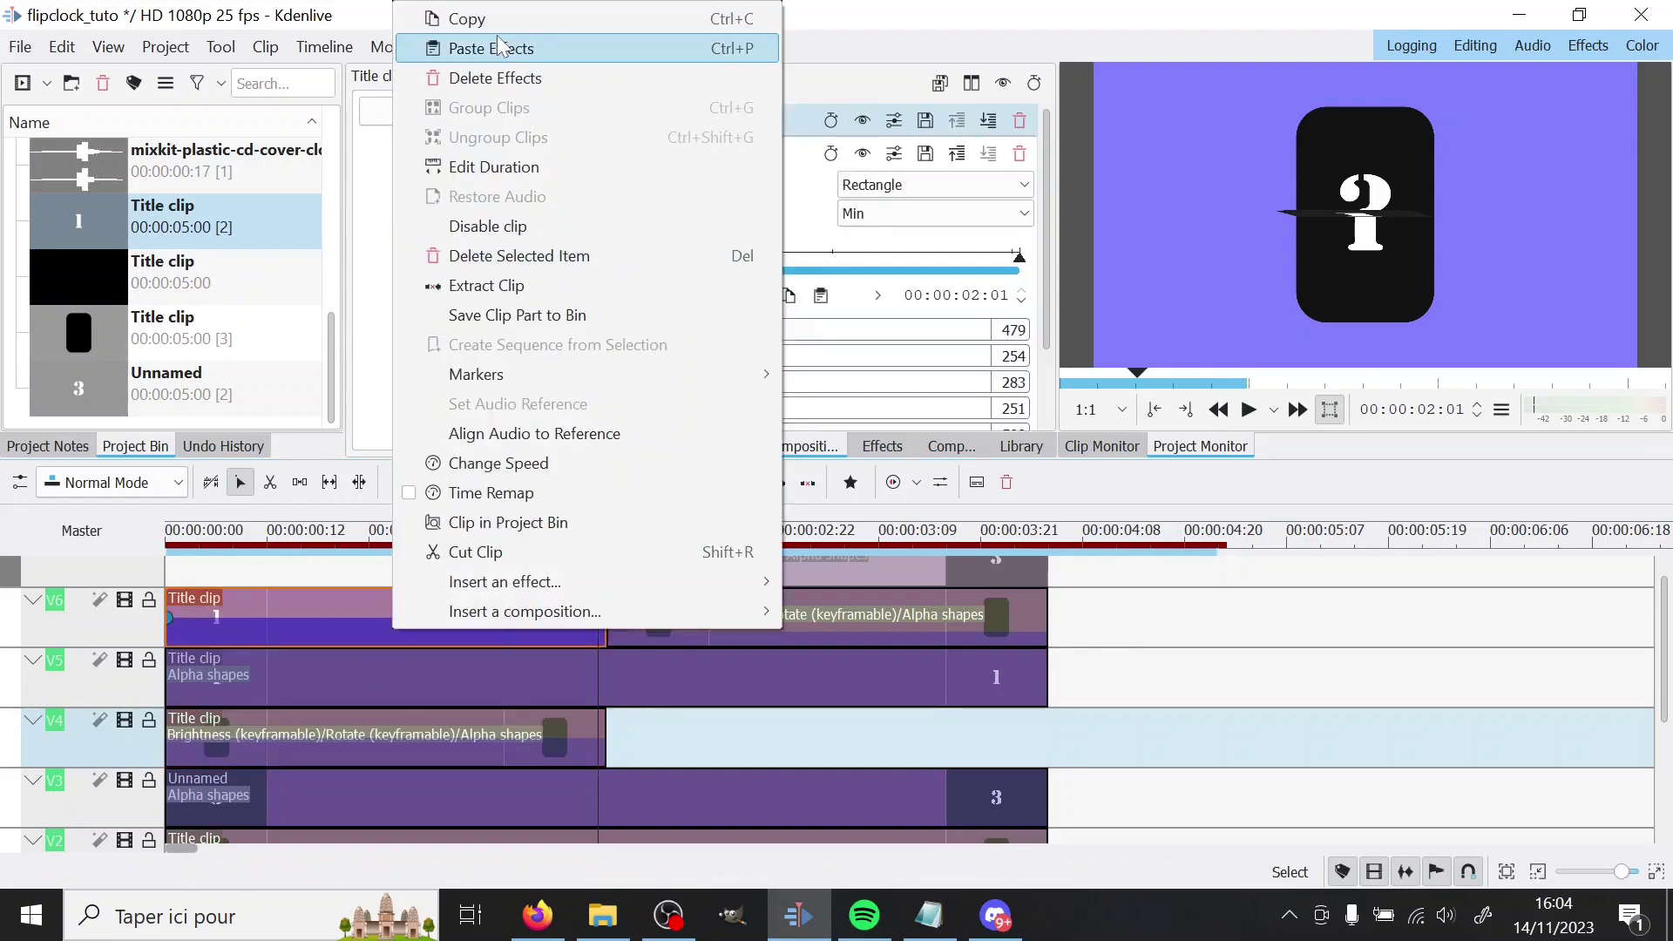
{"action": "left_click", "coordinate": [310, 562]}
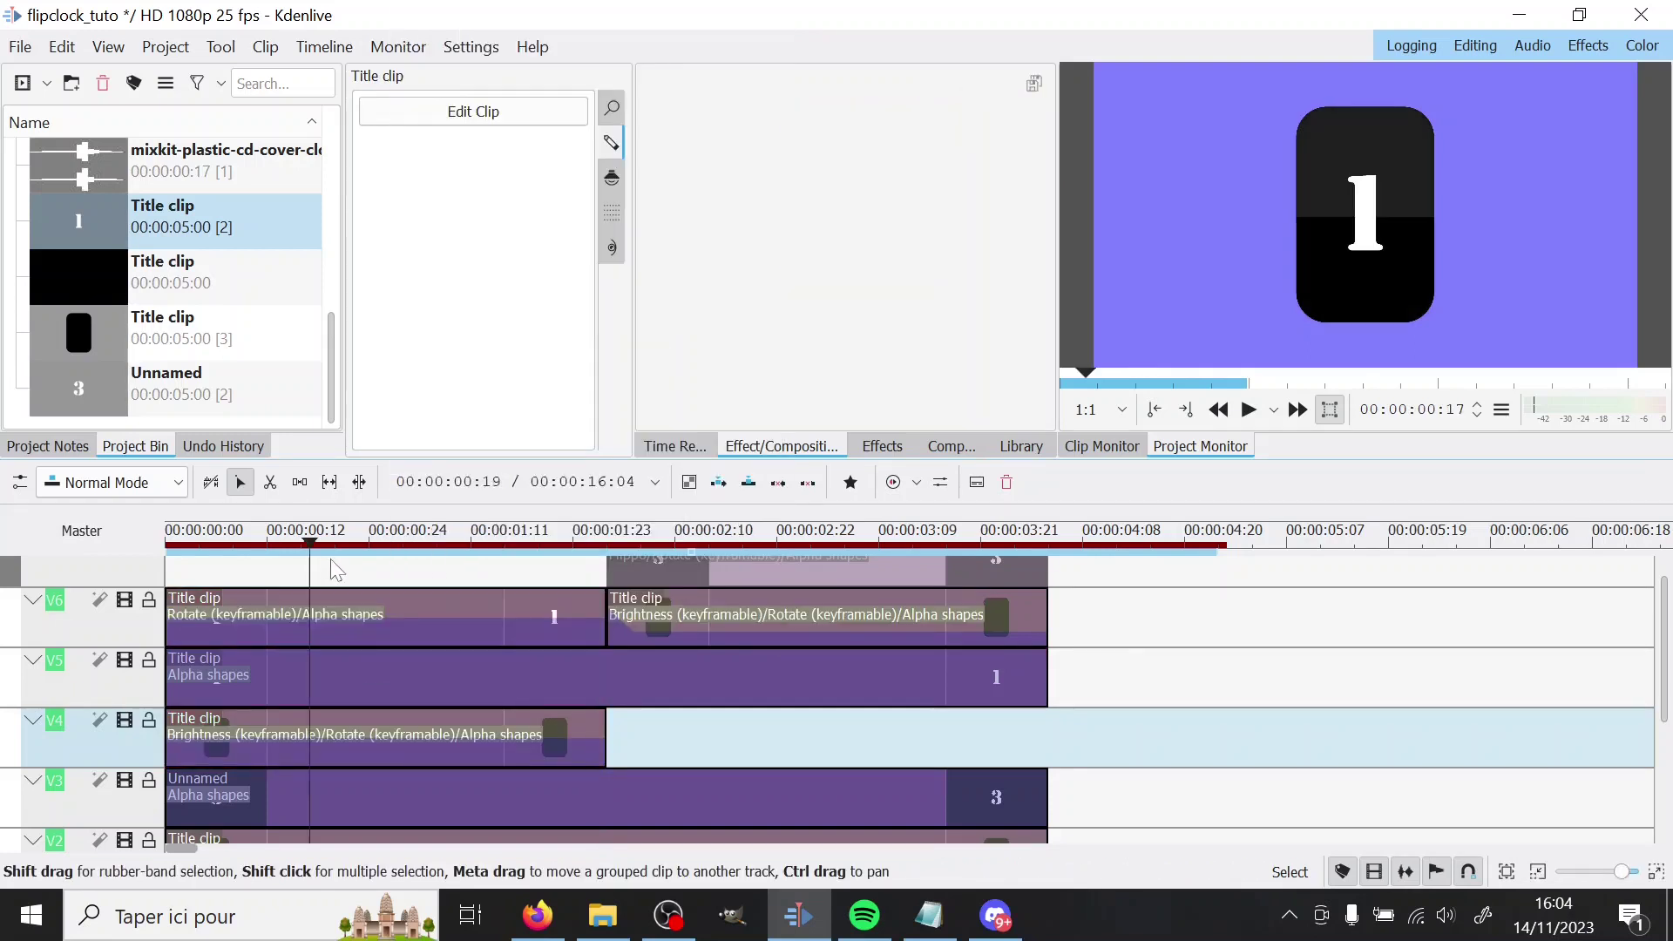
{"action": "left_click_drag", "start_coordinate": [351, 573], "coordinate": [608, 577]}
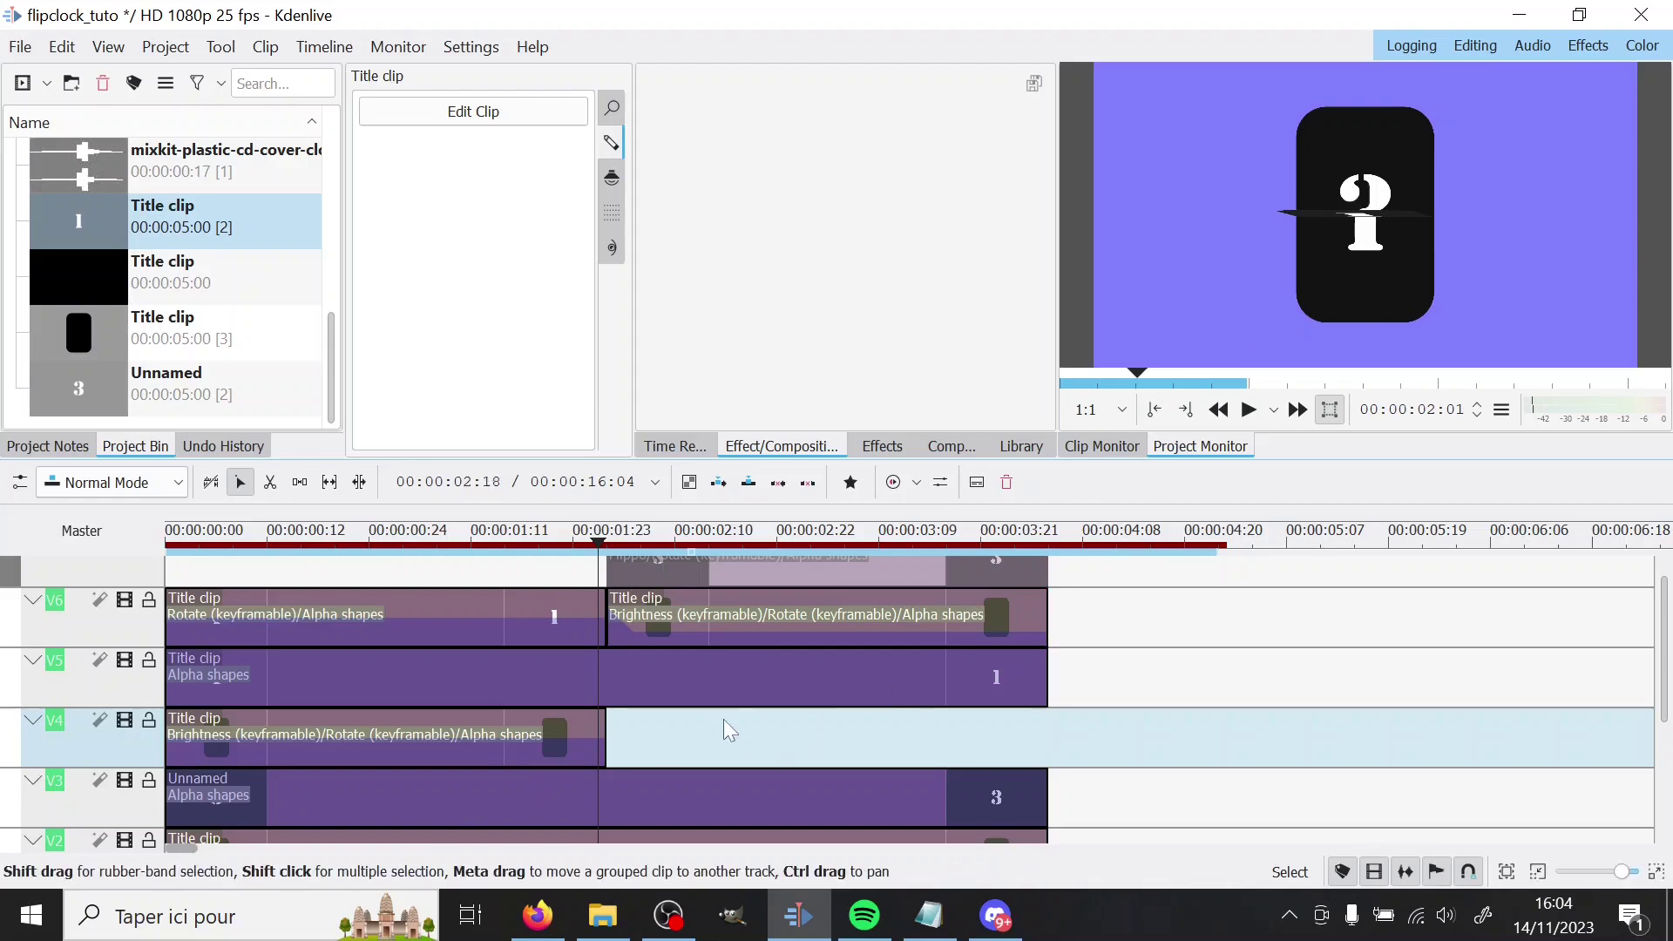
{"action": "left_click", "coordinate": [659, 730]}
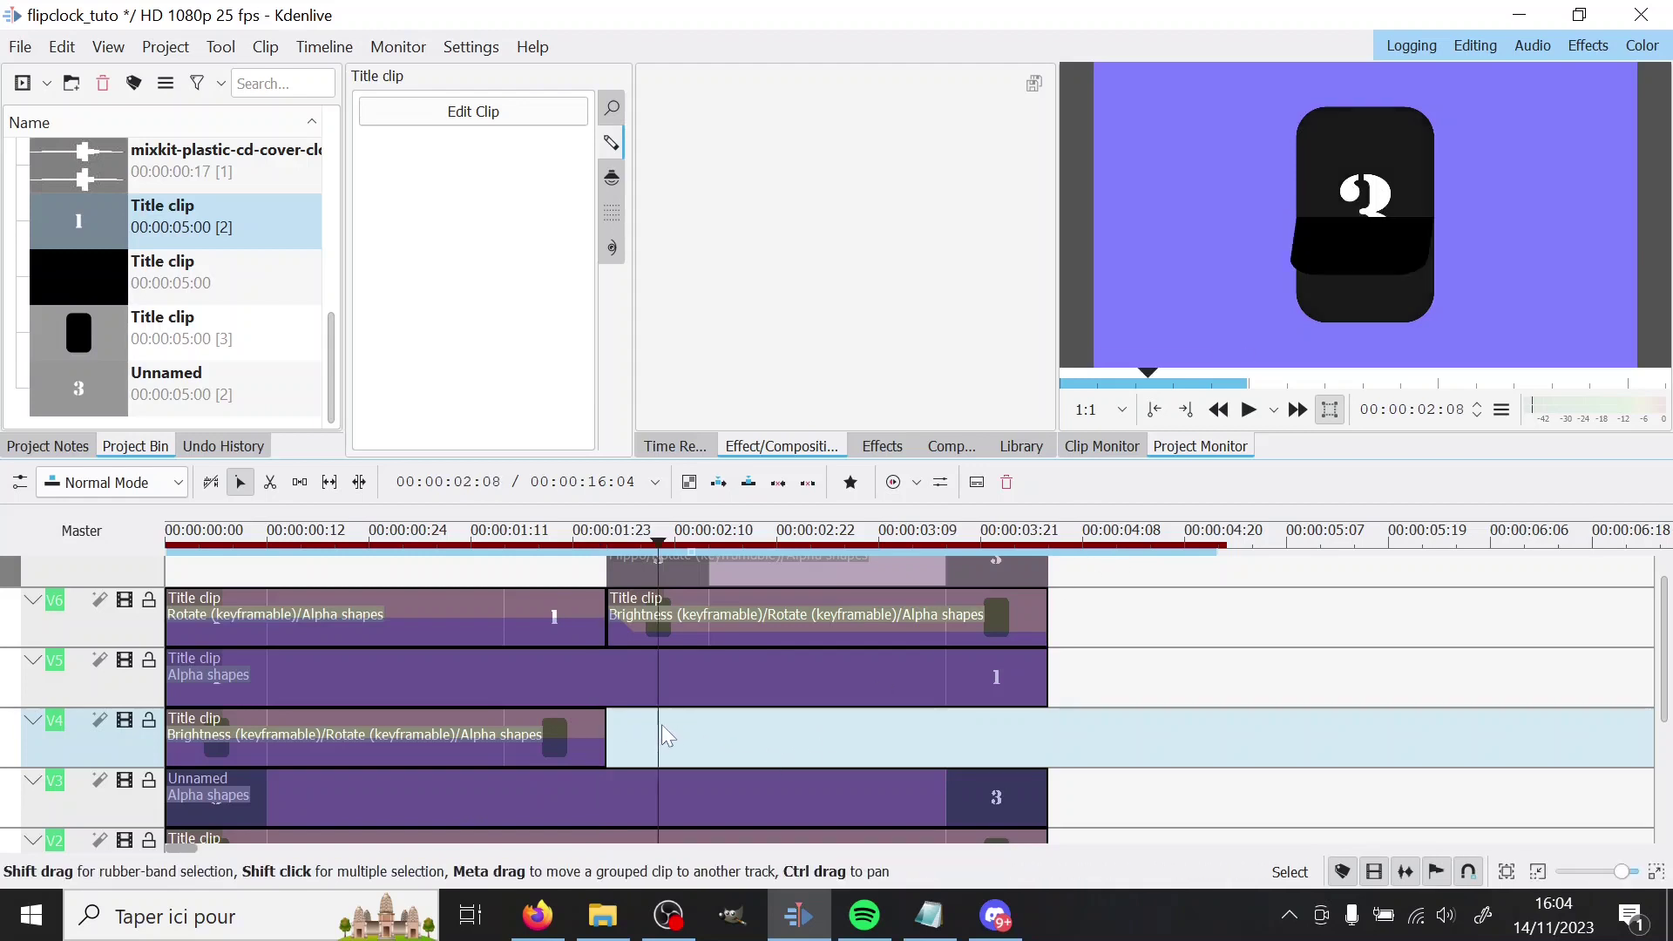
{"action": "left_click_drag", "start_coordinate": [682, 726], "coordinate": [692, 723]}
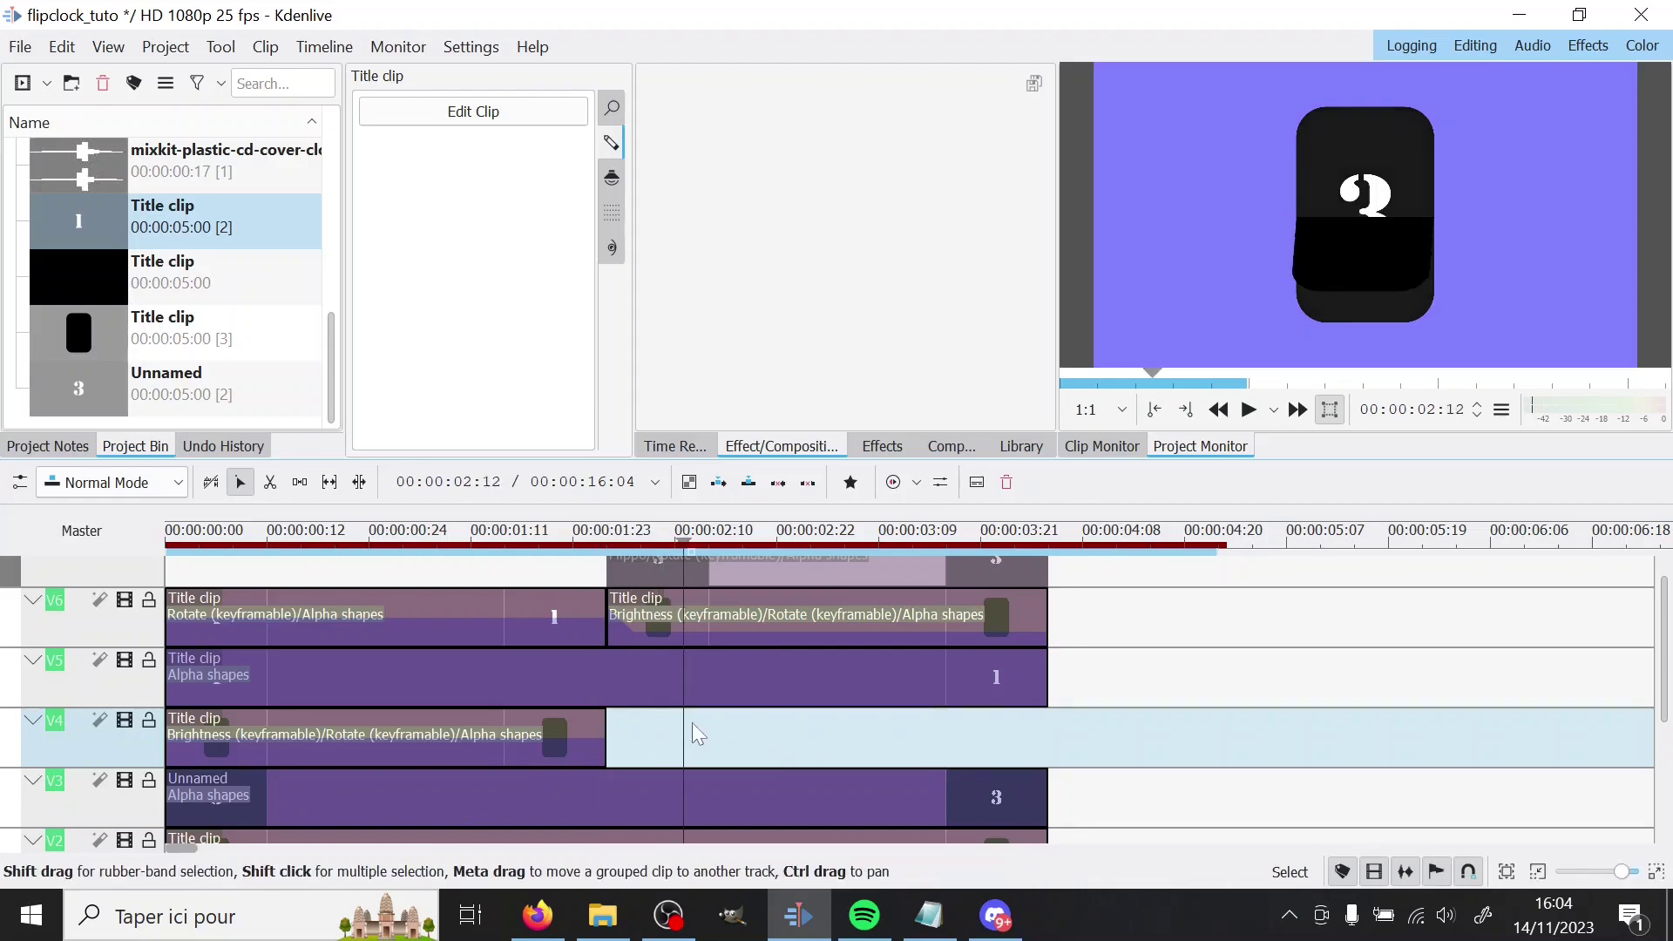
On the second V6 clip, set the starting Rotate Z value to 9
{"action": "left_click", "coordinate": [695, 621]}
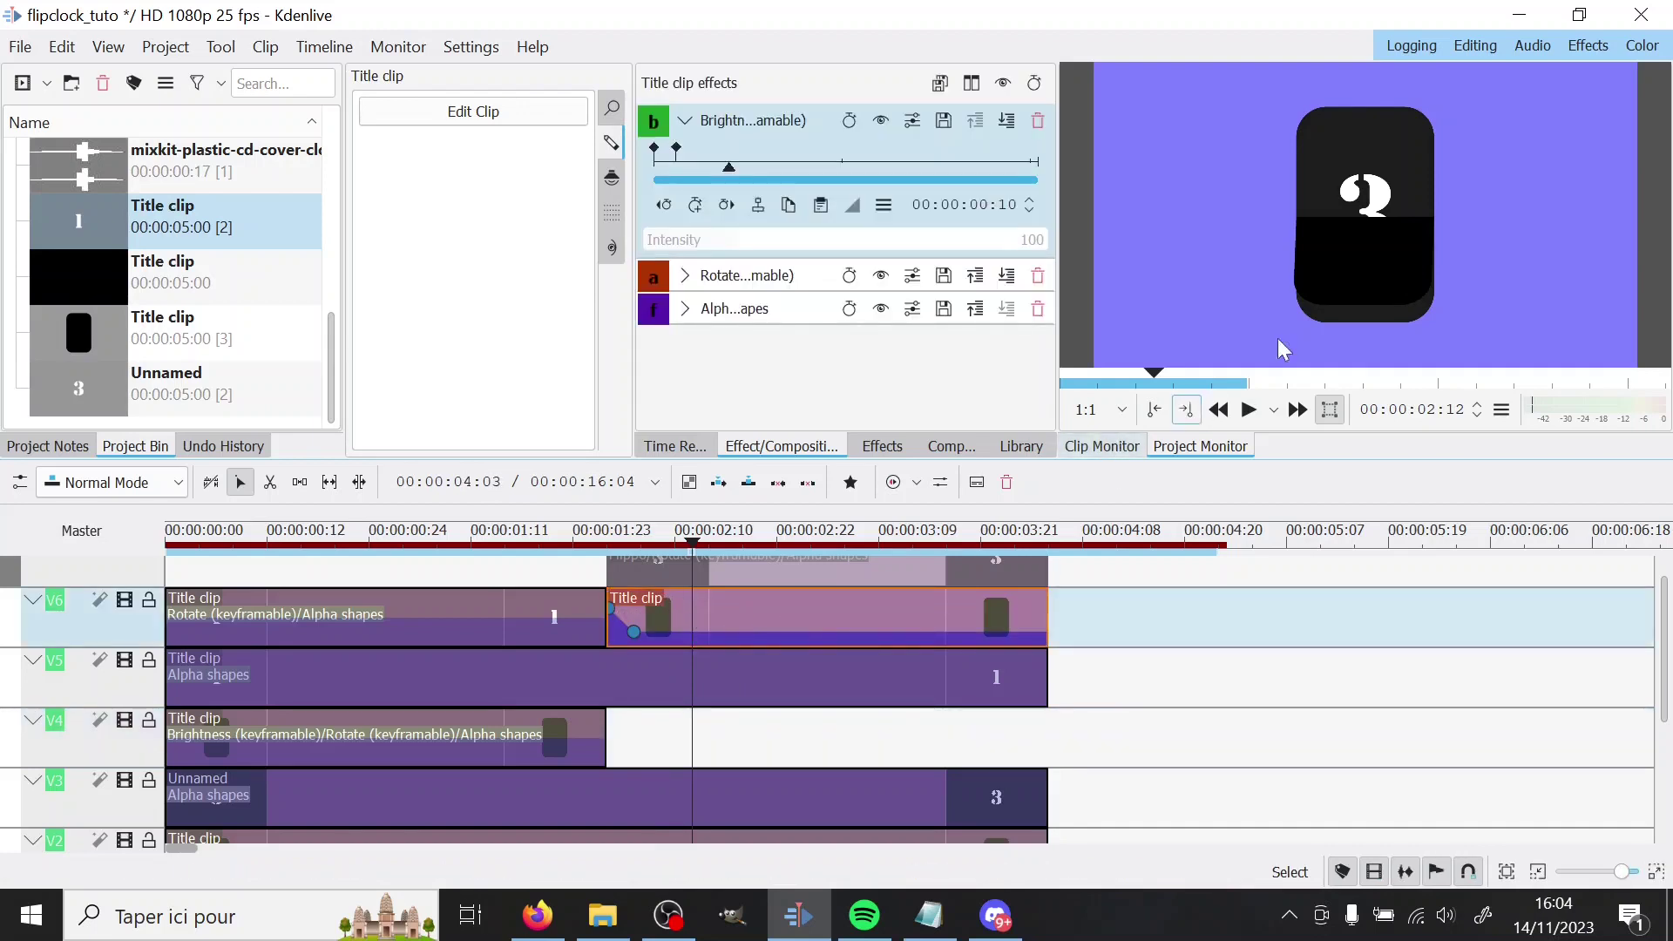
{"action": "left_click_drag", "start_coordinate": [694, 731], "coordinate": [610, 698]}
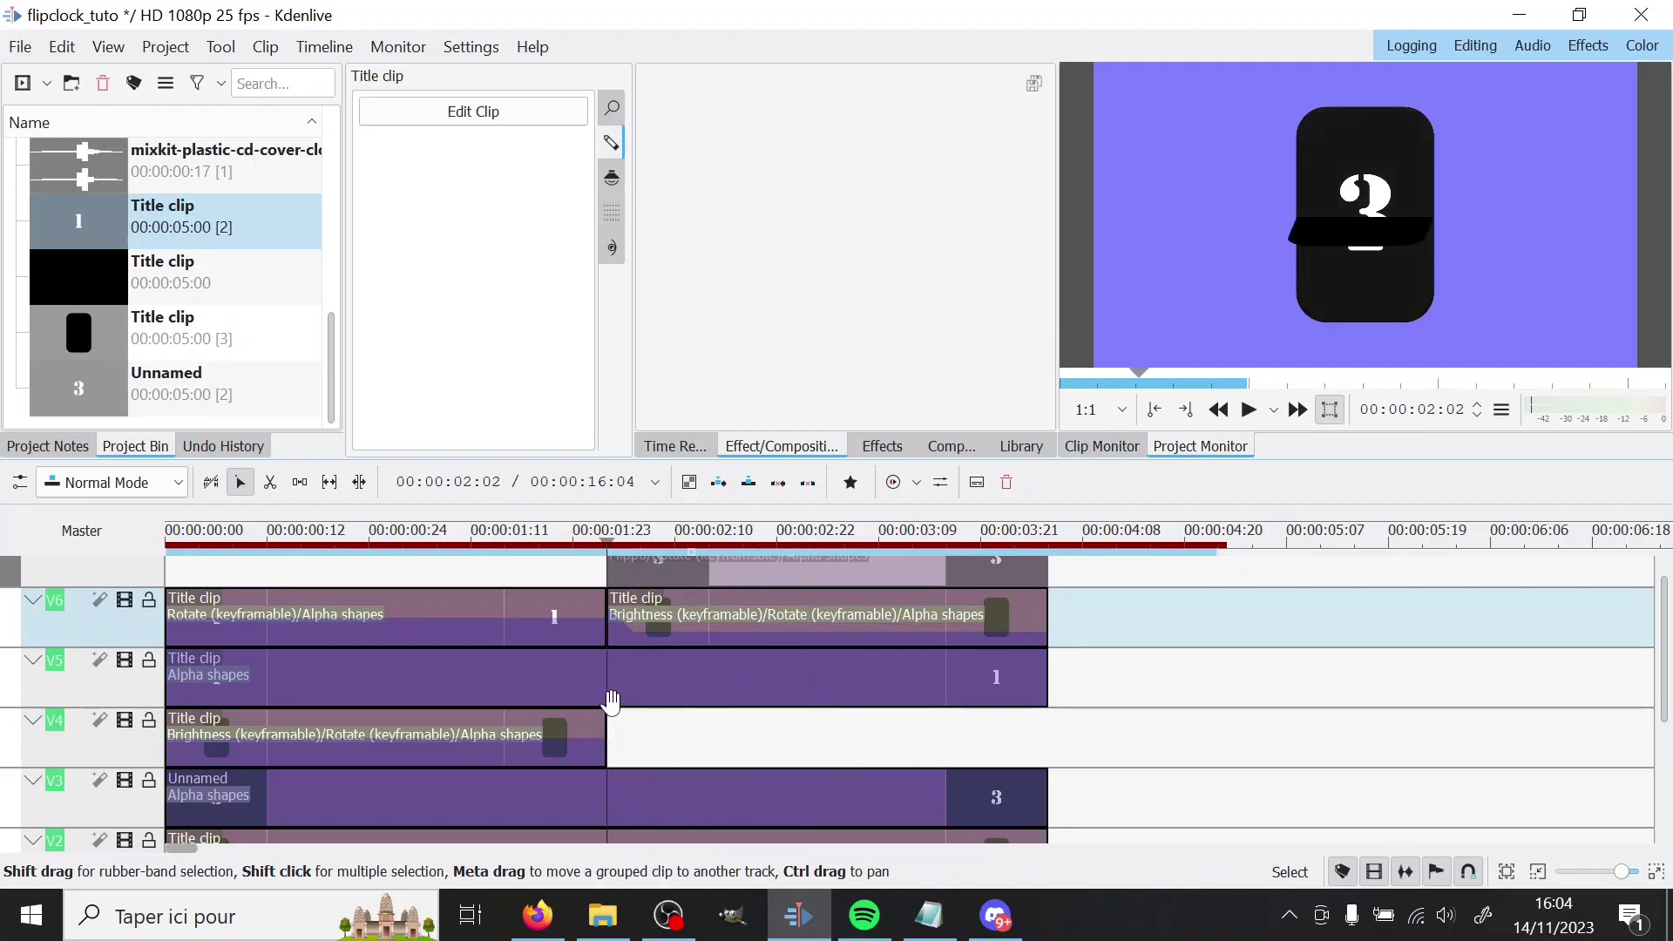
{"action": "left_click", "coordinate": [691, 609]}
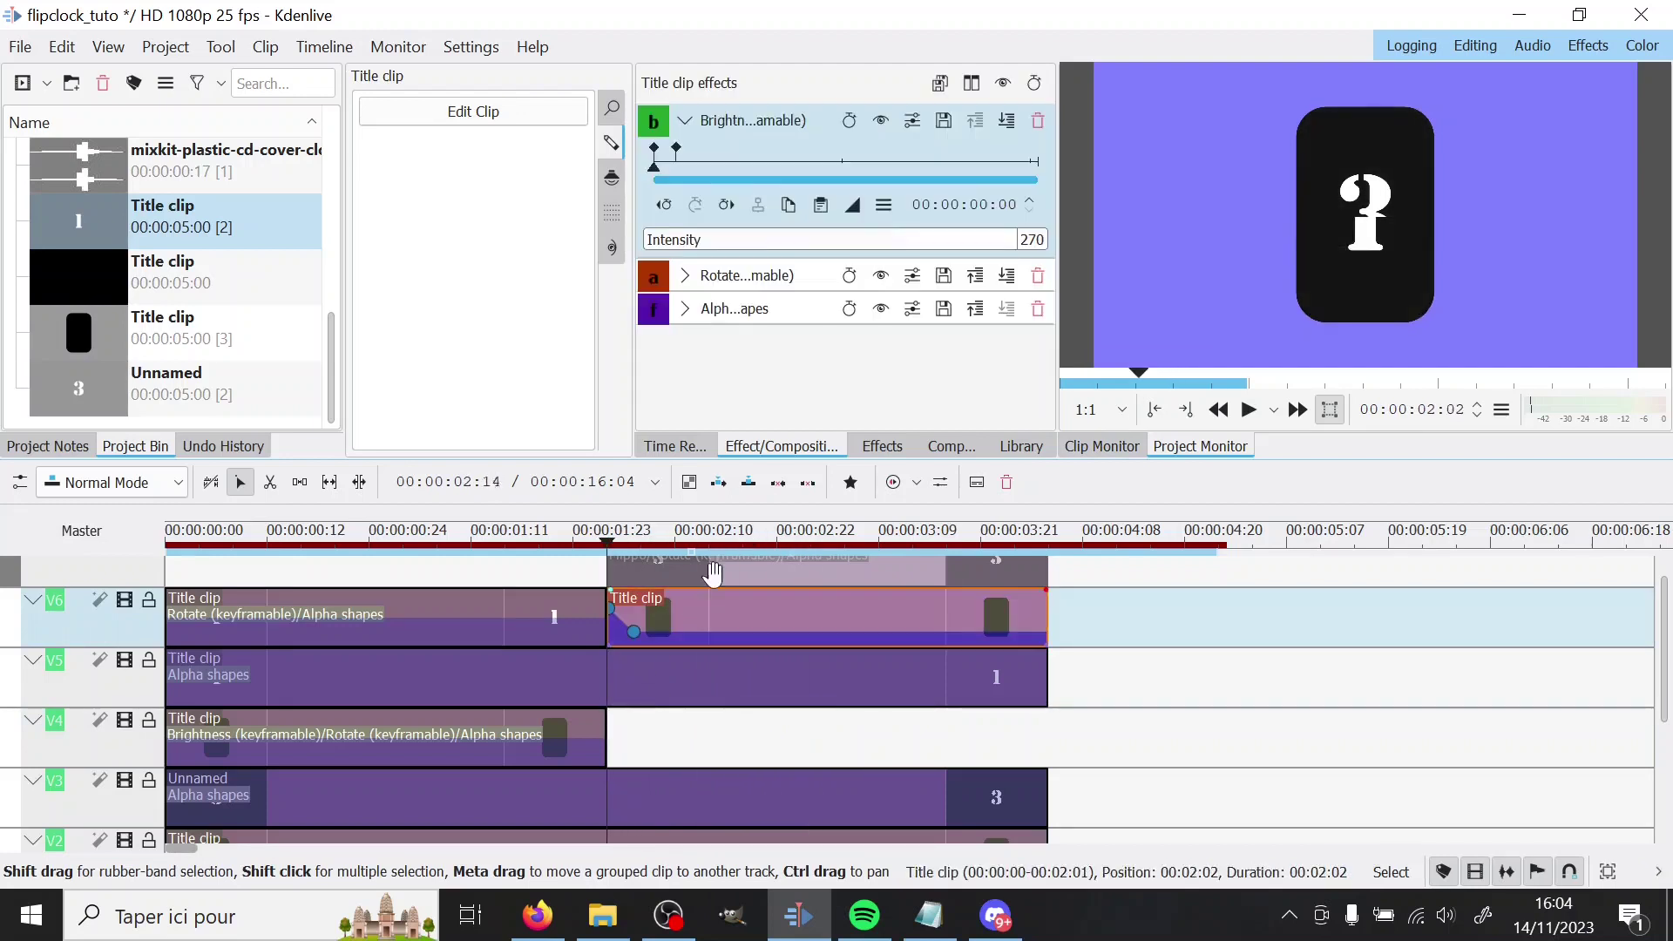
{"action": "left_click", "coordinate": [685, 122]}
{"action": "left_click", "coordinate": [688, 157]}
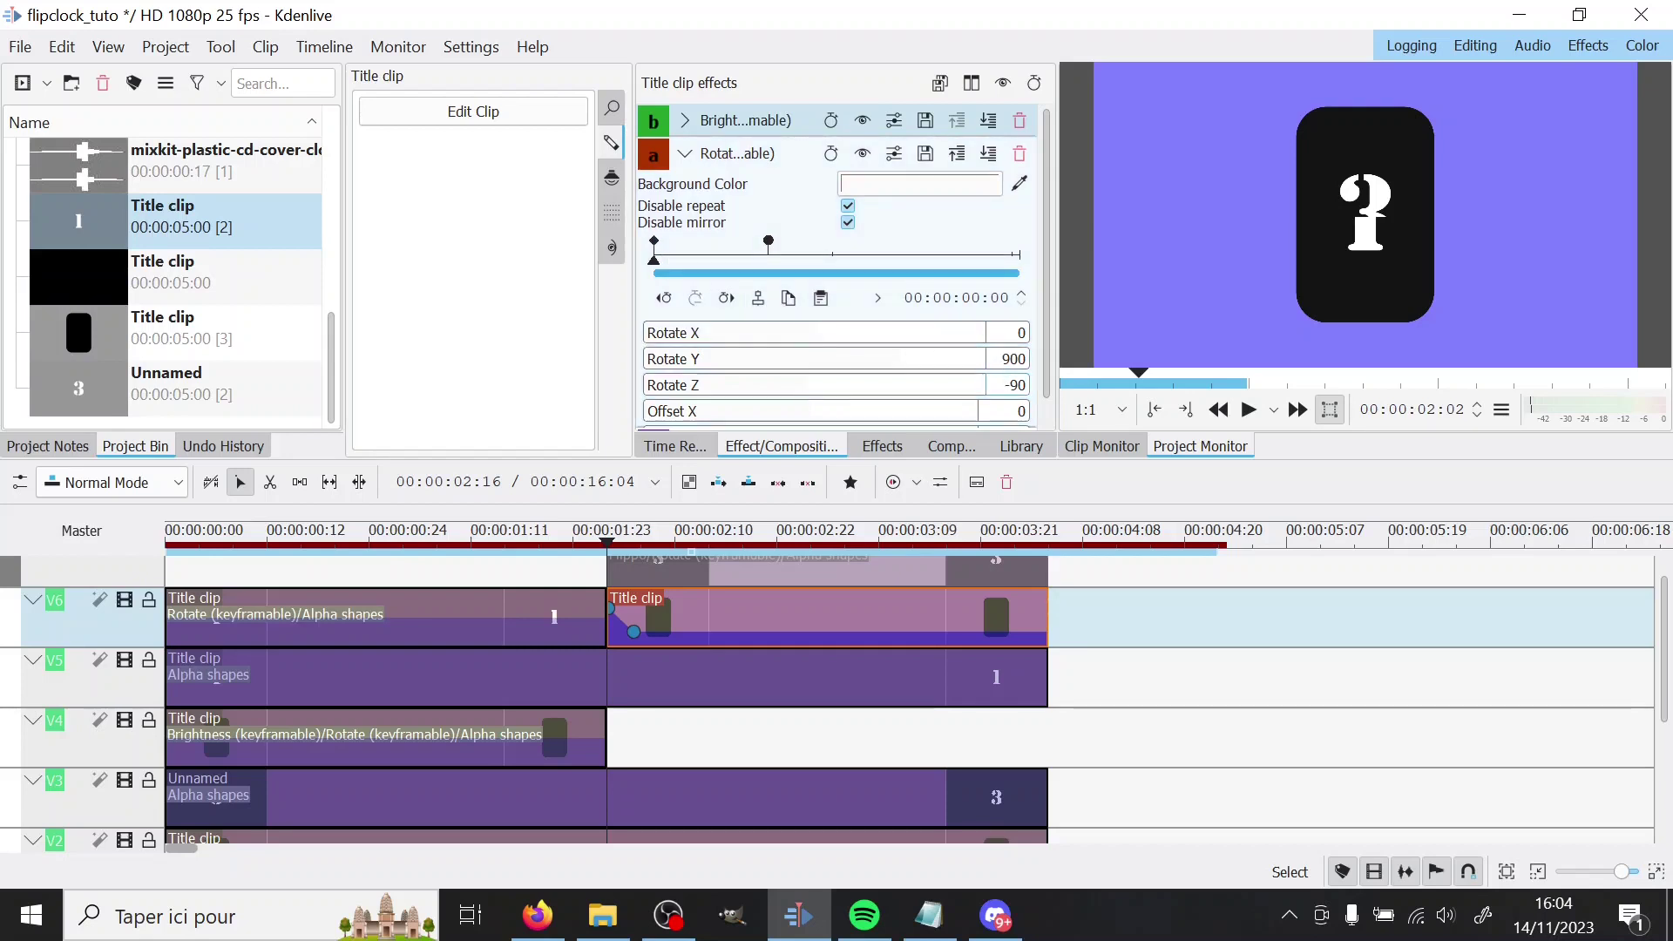
{"action": "key", "text": "Delete"}
{"action": "type", "text": "9"}
{"action": "key", "text": "Return"}
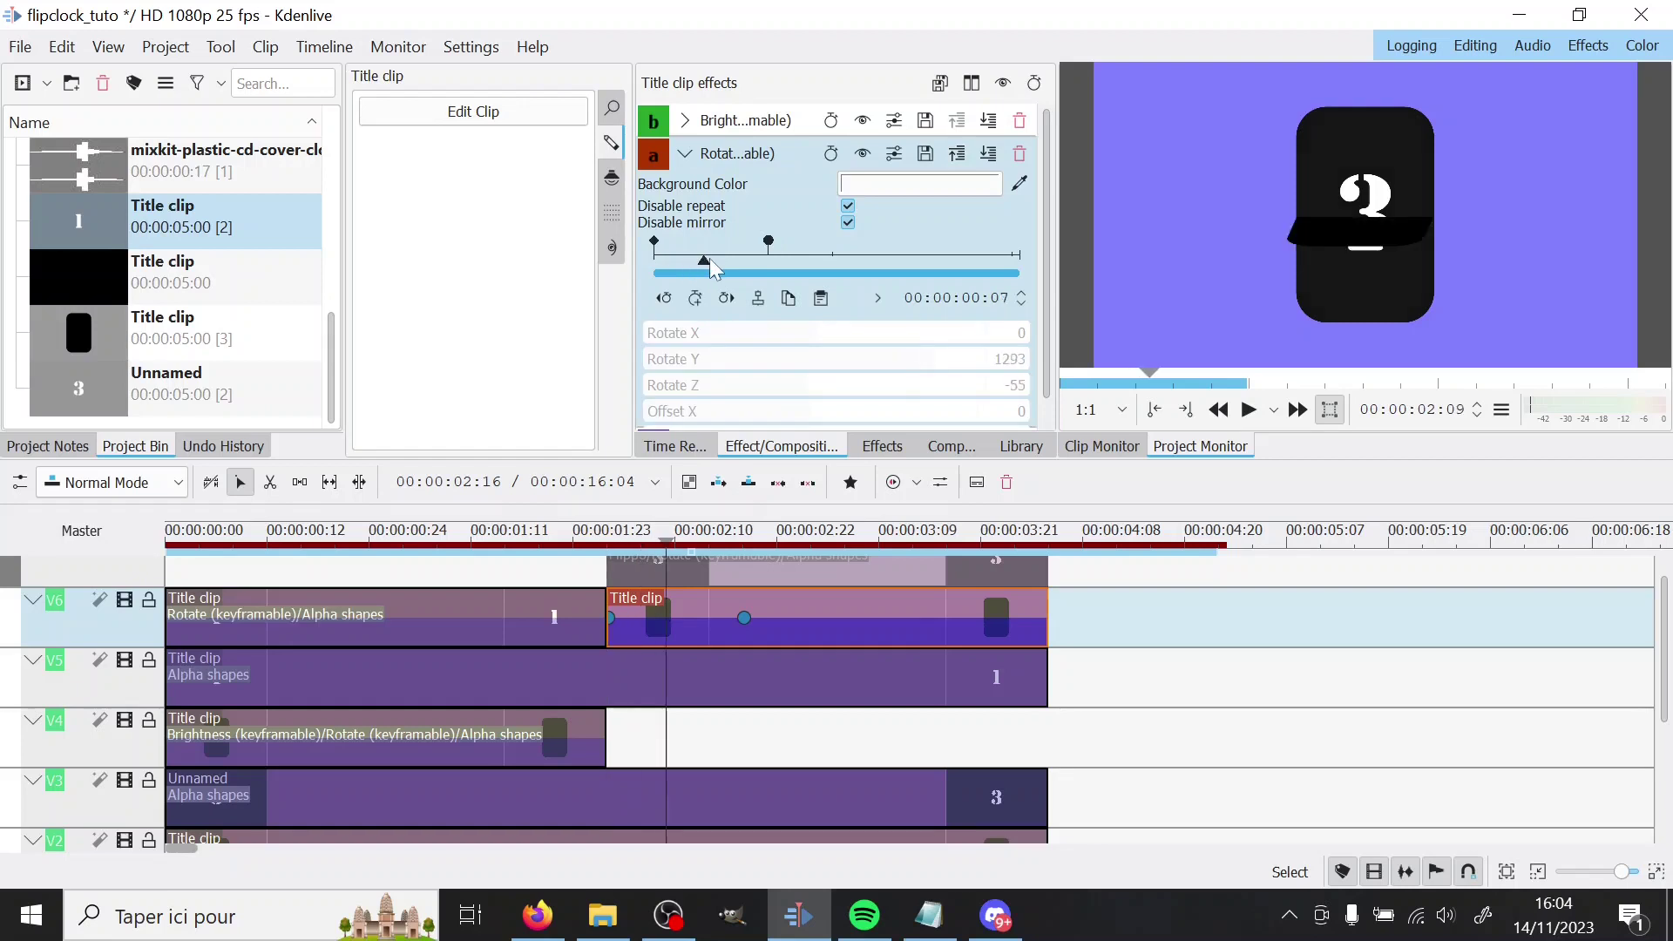
Preview the flip through the rotation keyframes, then toggle Alpha shapes off and on
{"action": "left_click_drag", "start_coordinate": [713, 258], "coordinate": [840, 255]}
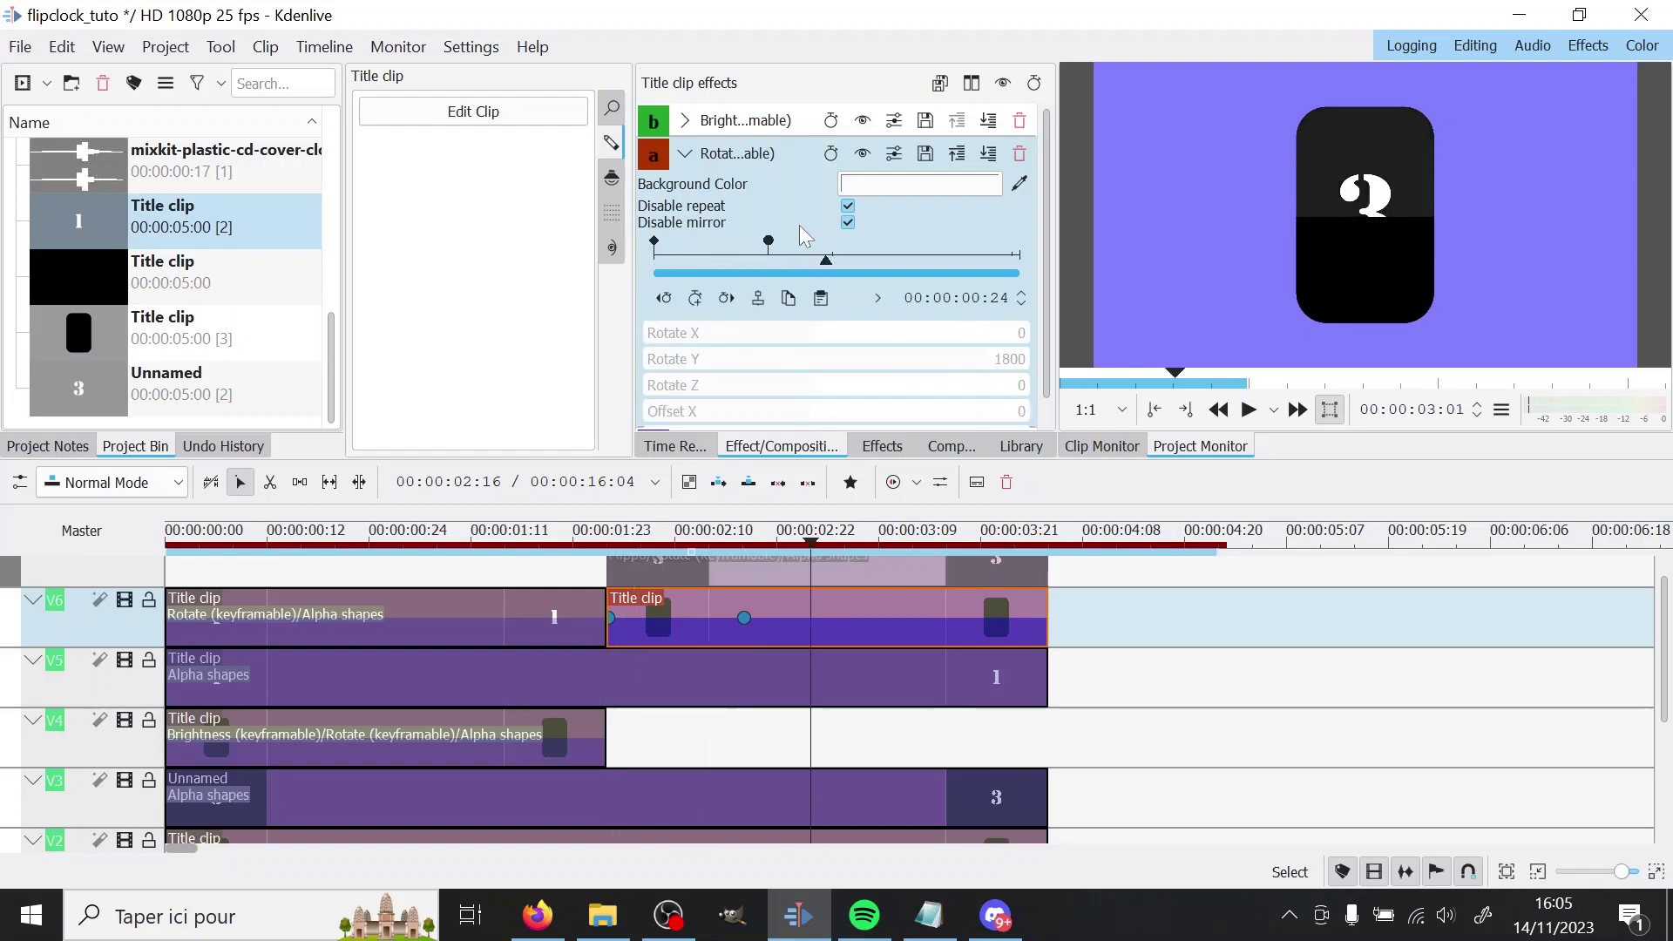
{"action": "left_click", "coordinate": [685, 154]}
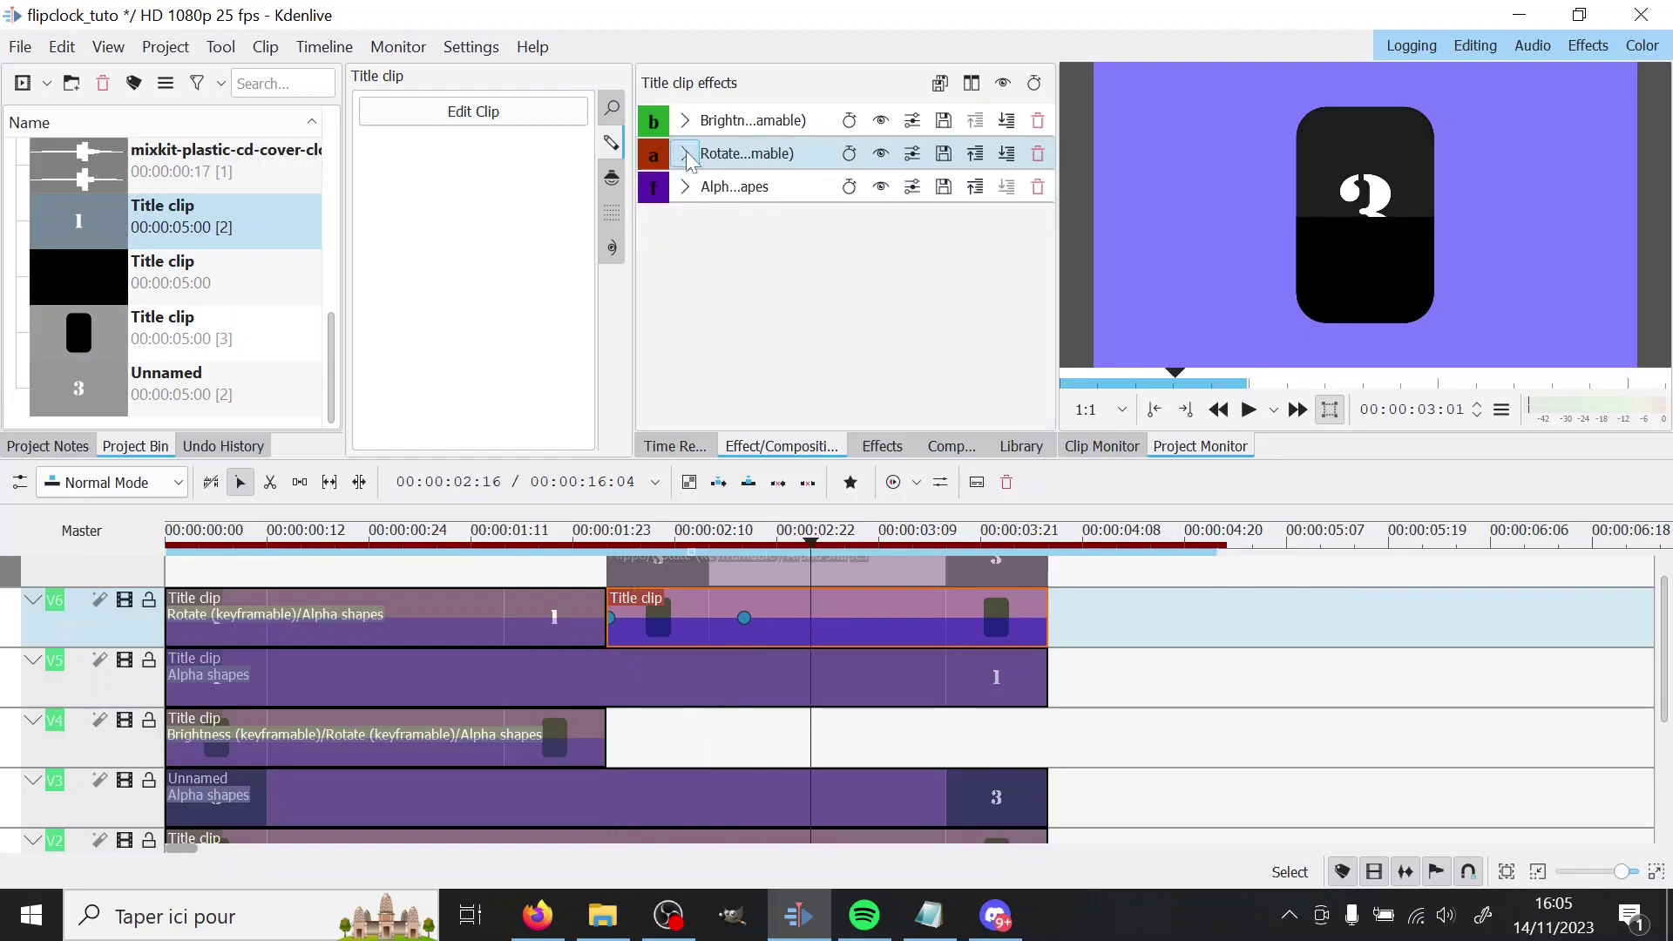
{"action": "double_click", "coordinate": [876, 193]}
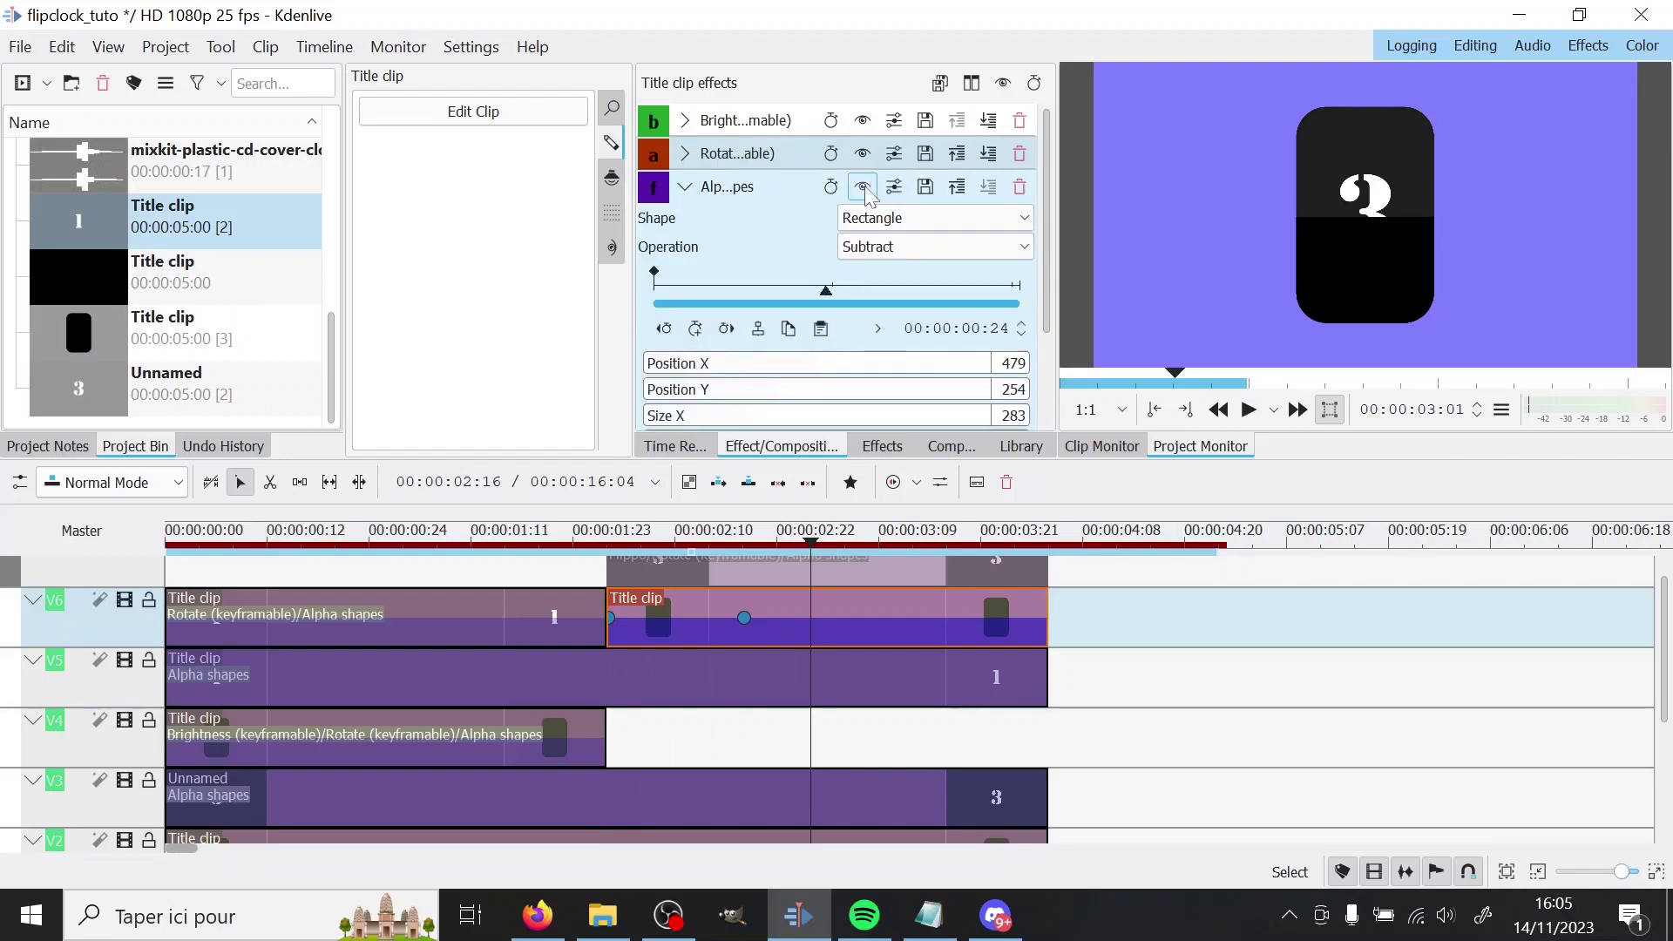
{"action": "left_click", "coordinate": [864, 188]}
{"action": "left_click", "coordinate": [864, 189]}
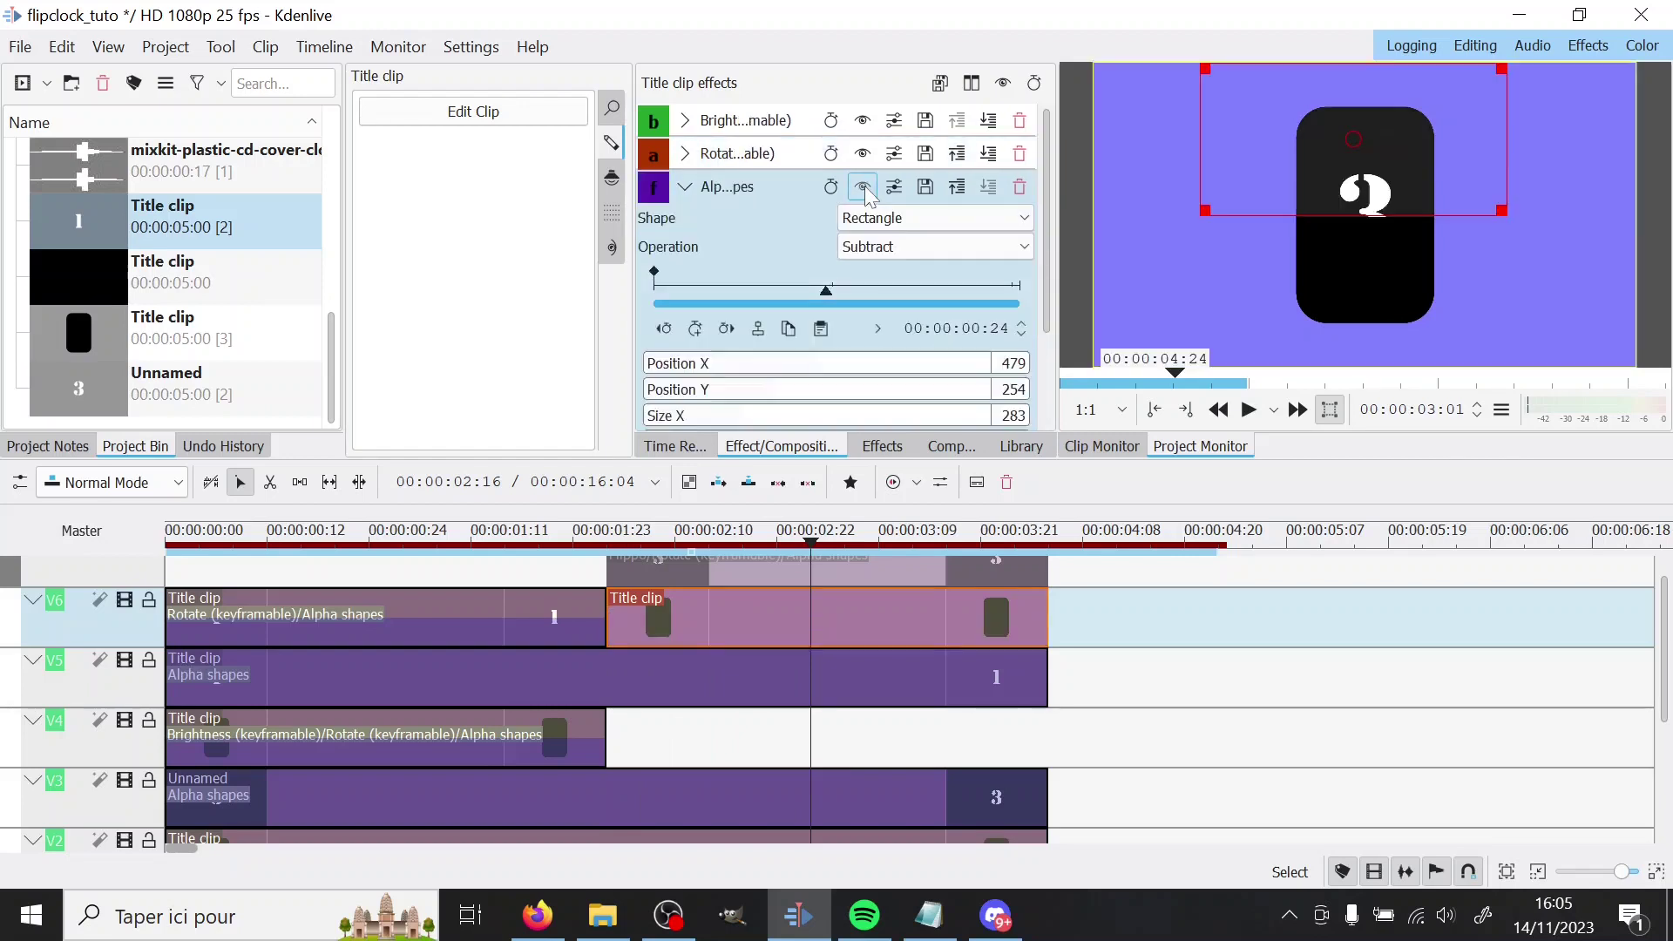
Select the Unnamed top-track clip and re-enable track V7 to show digit 3
{"action": "left_click", "coordinate": [739, 565]}
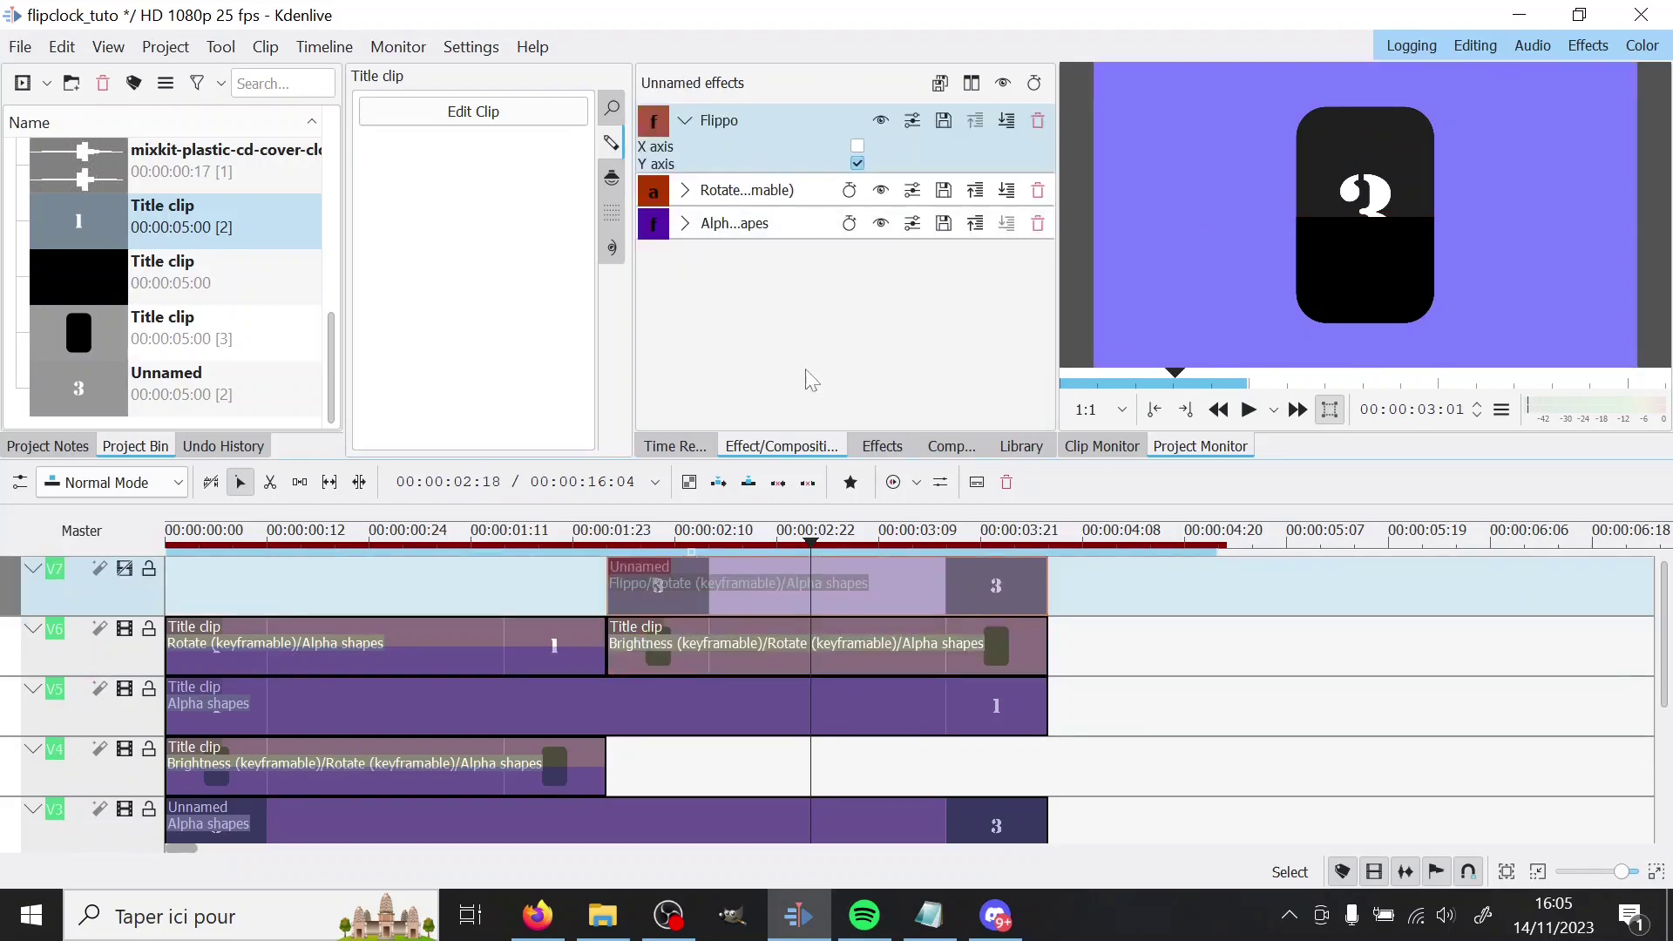
{"action": "left_click", "coordinate": [124, 570]}
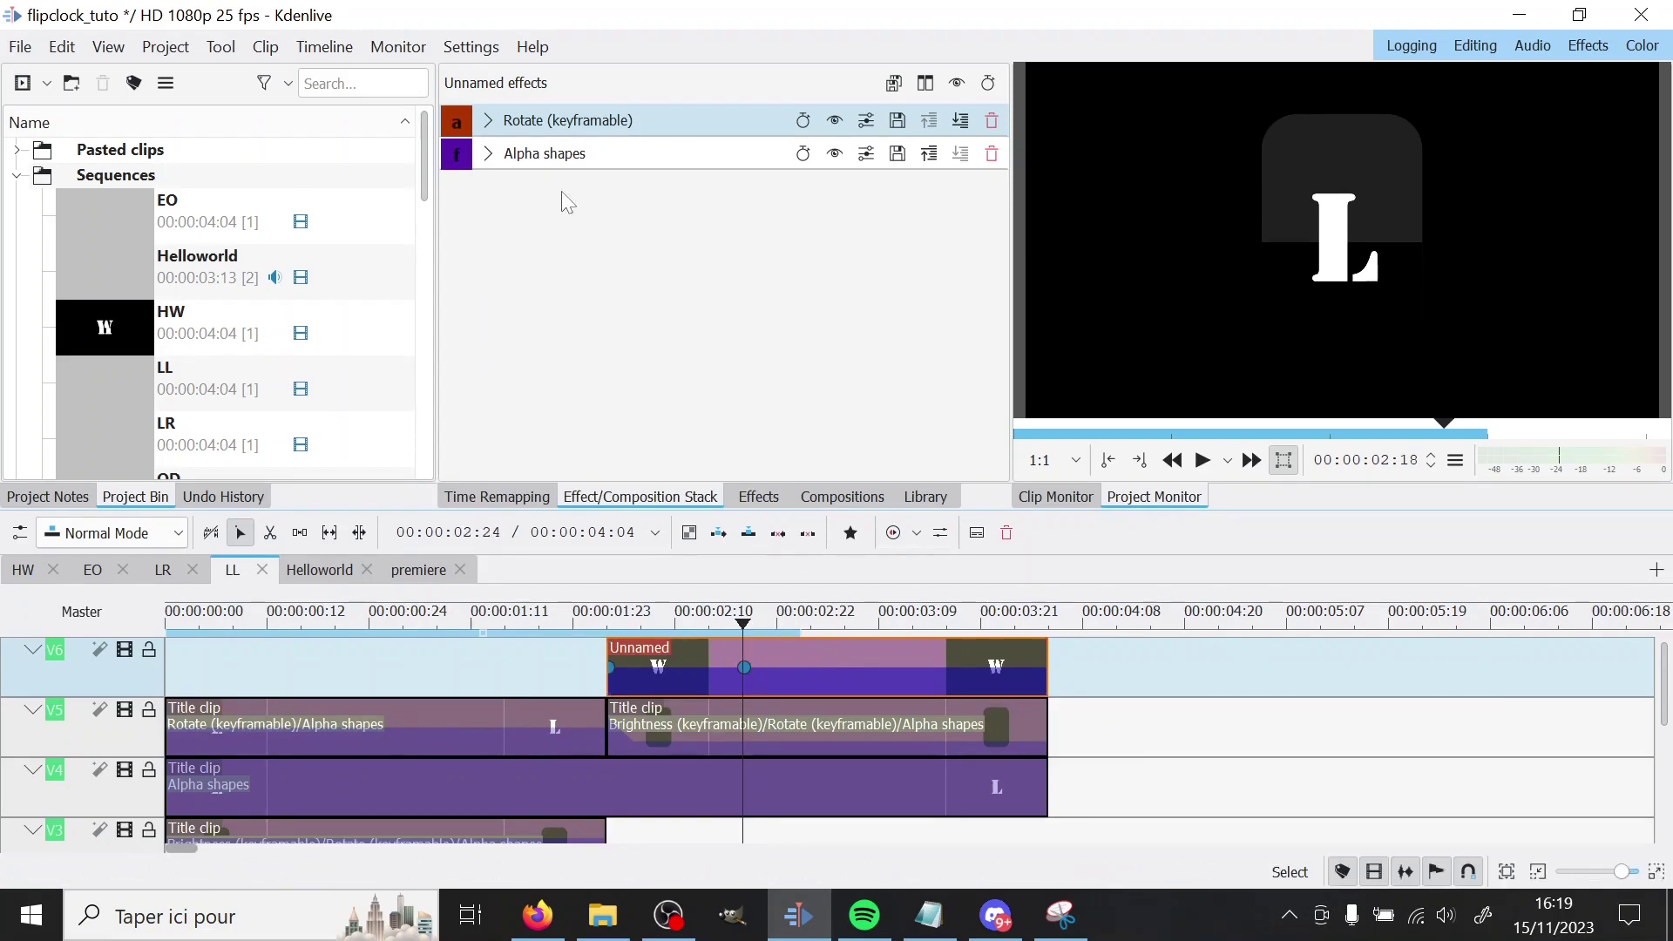
Rewind the Rotate animation, then switch to the LR sequence where the R card flips
{"action": "left_click", "coordinate": [488, 121]}
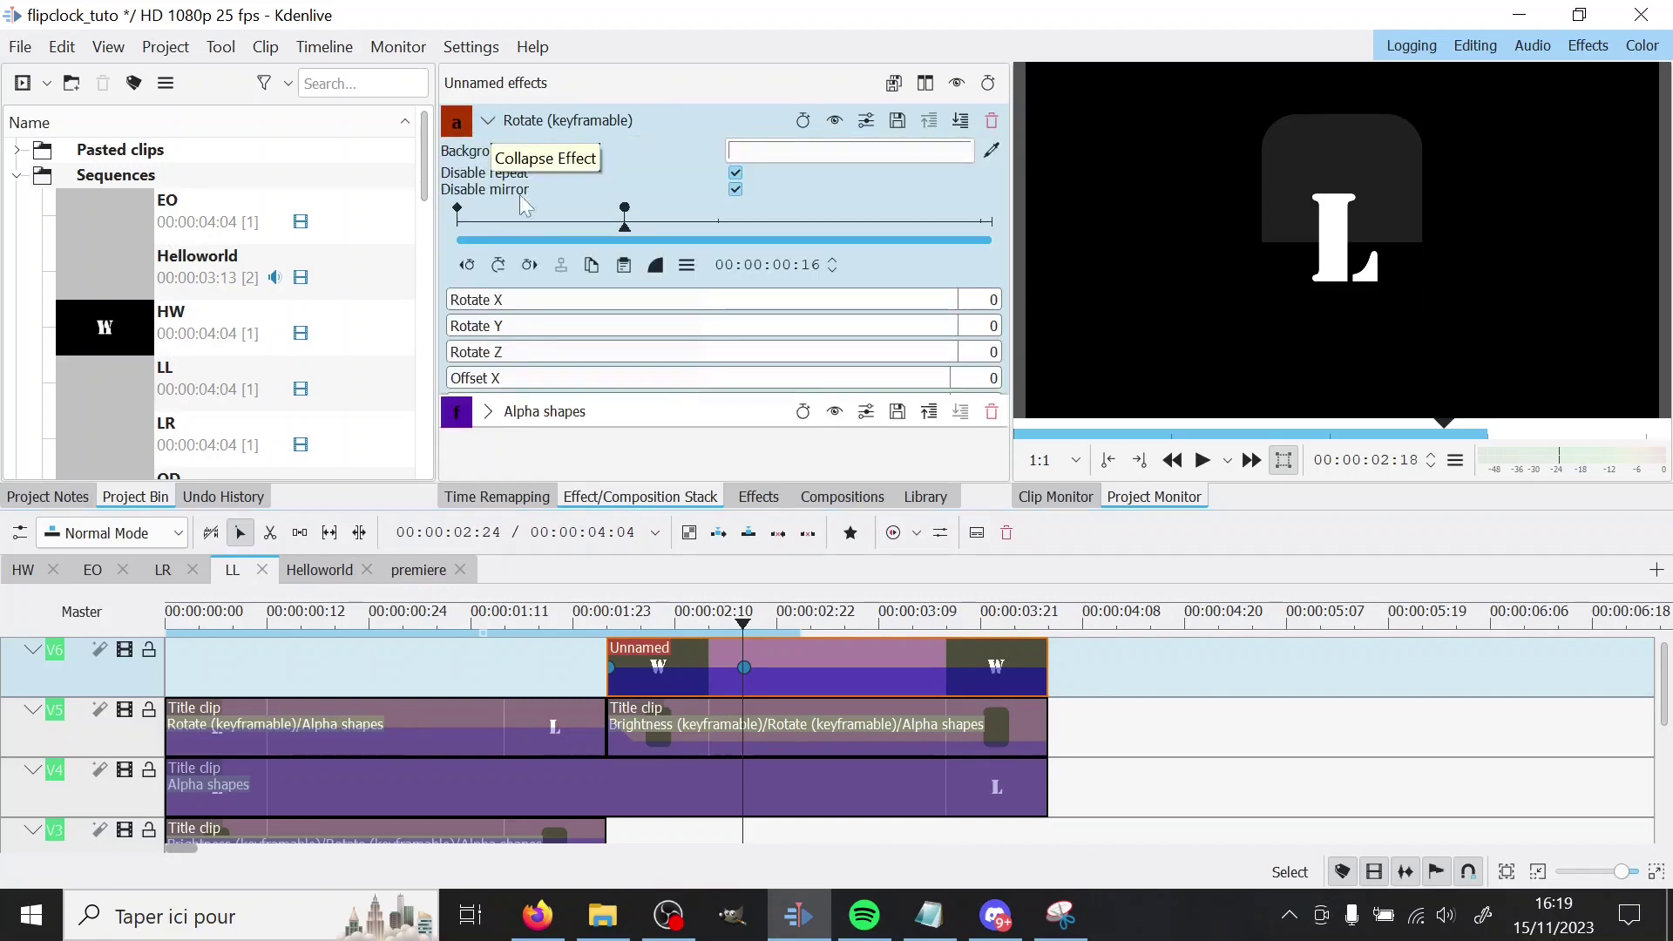
{"action": "left_click_drag", "start_coordinate": [515, 227], "coordinate": [439, 227]}
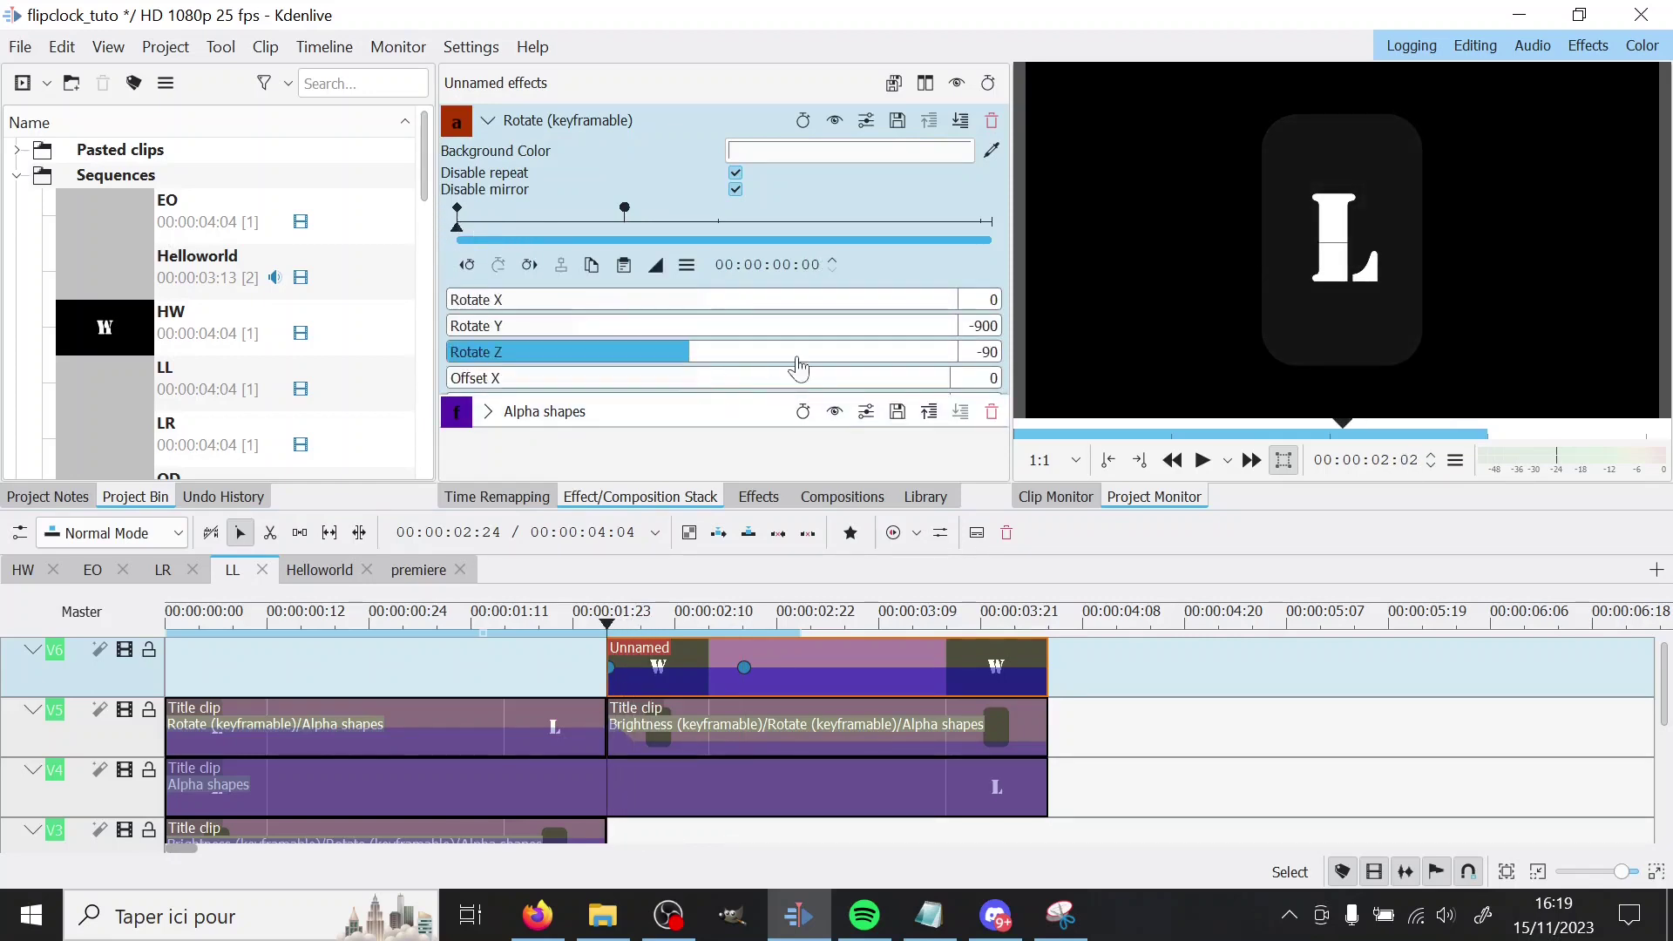
{"action": "left_click", "coordinate": [163, 574]}
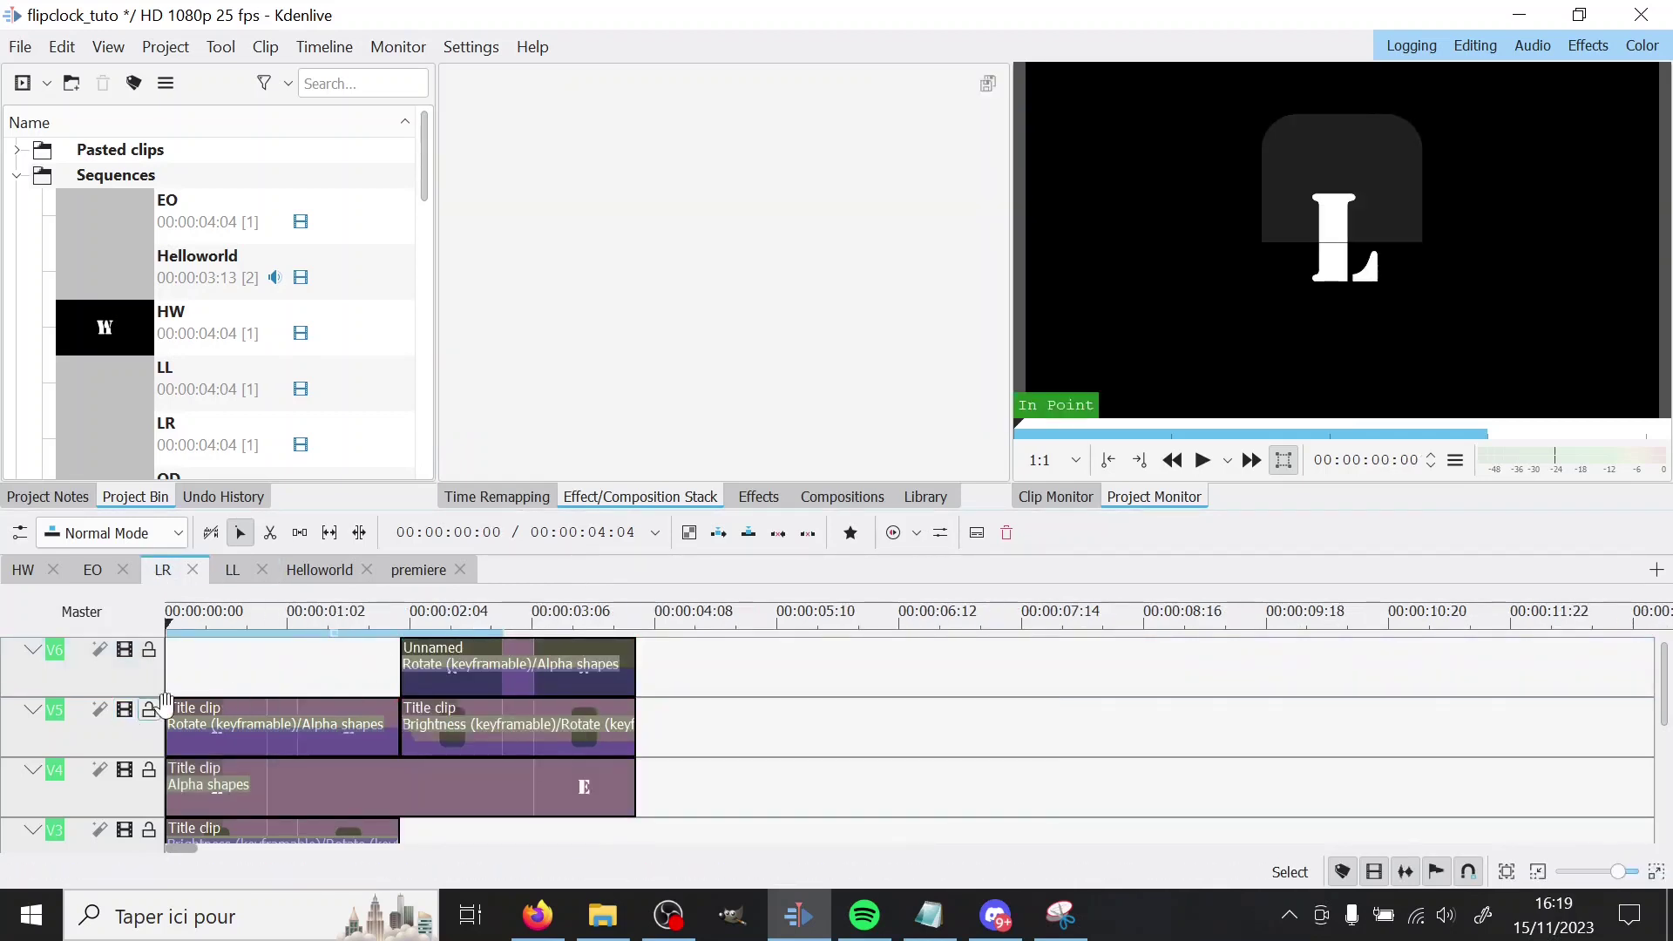
{"action": "left_click", "coordinate": [469, 627]}
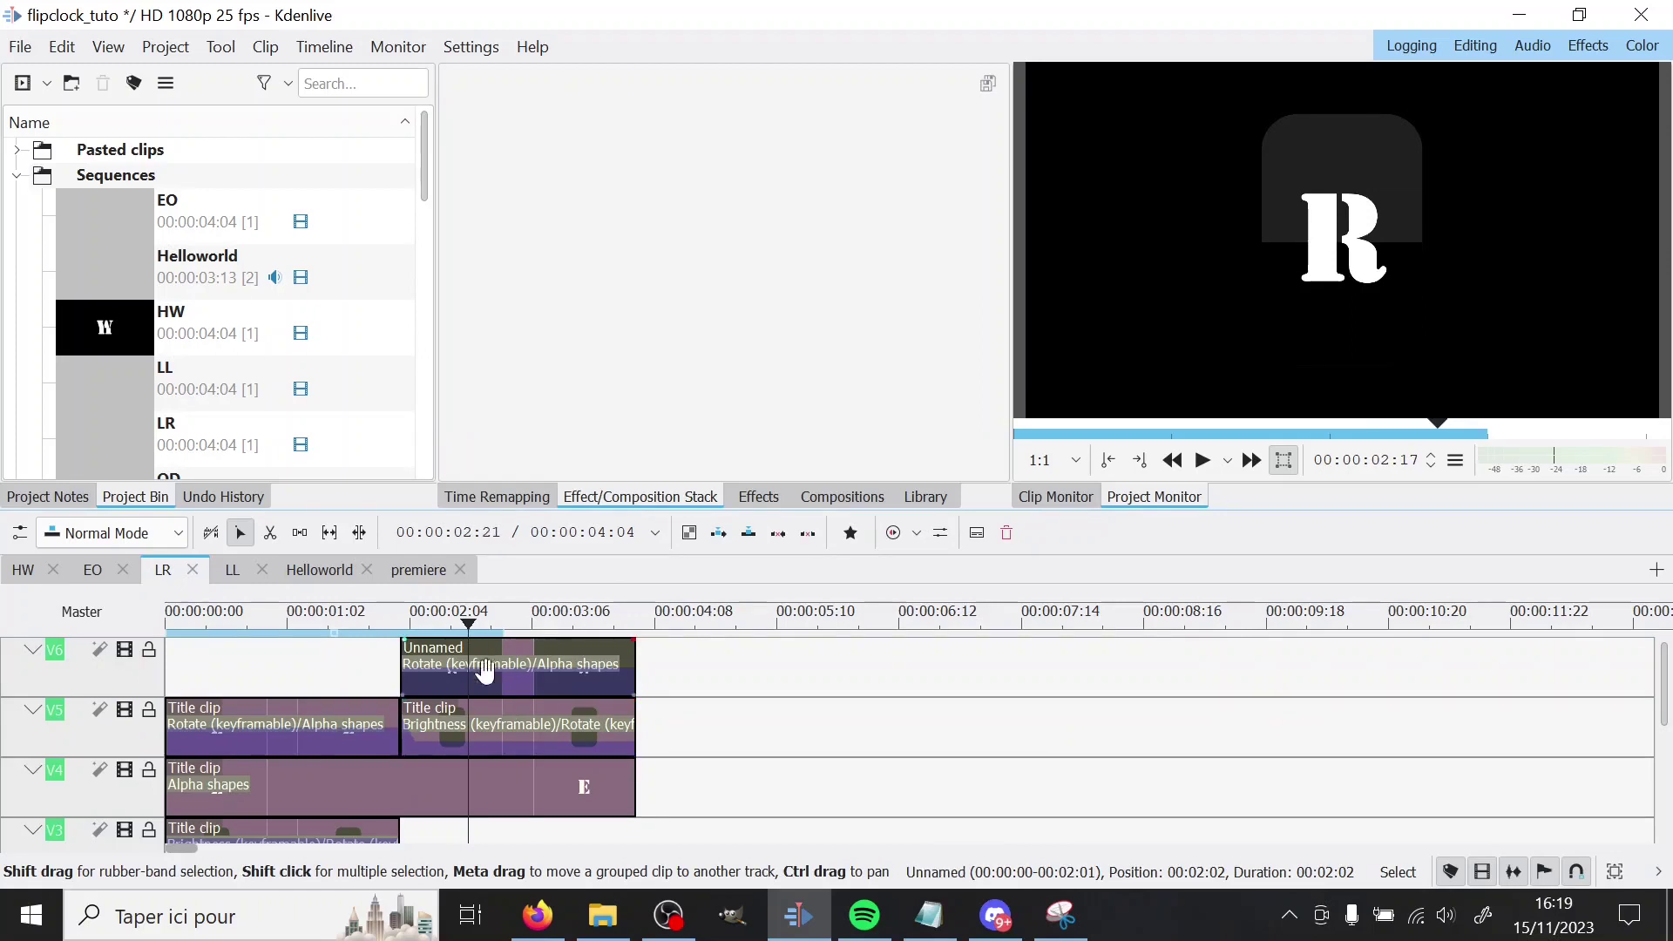
{"action": "scroll", "coordinate": [457, 732], "scroll_direction": "up", "scroll_amount": 2}
{"action": "left_click", "coordinate": [359, 626]}
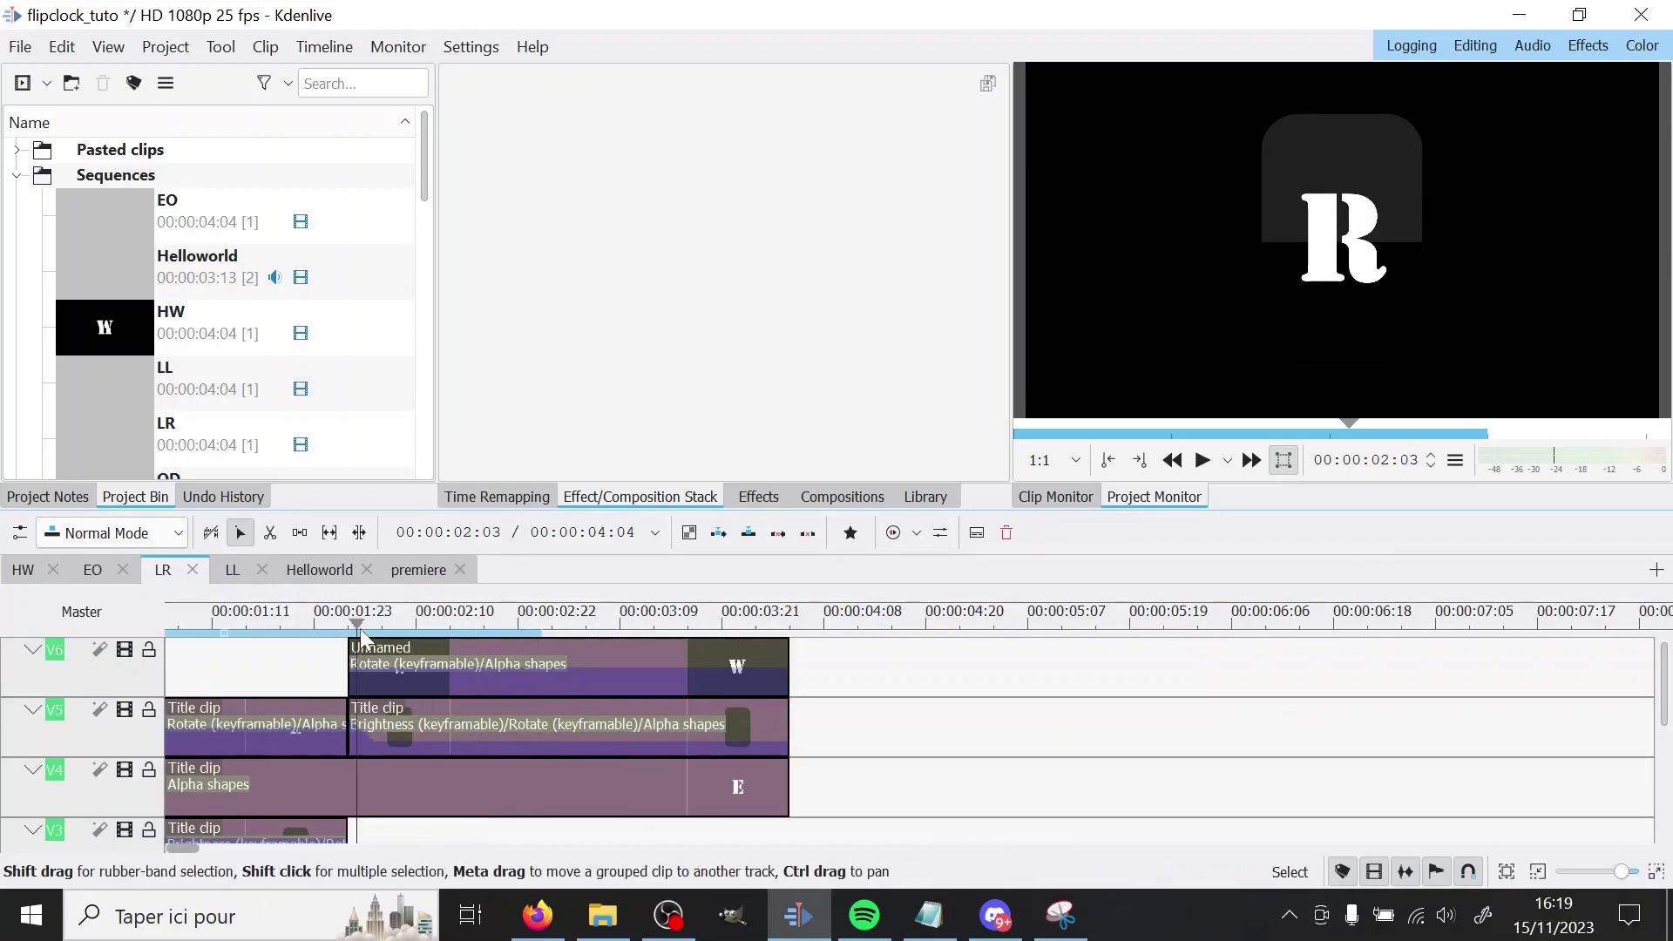
Select the top-track Unnamed clip, step through its Rotate keyframes, and toggle Alpha shapes off and on
{"action": "left_click", "coordinate": [391, 626]}
{"action": "left_click", "coordinate": [392, 667]}
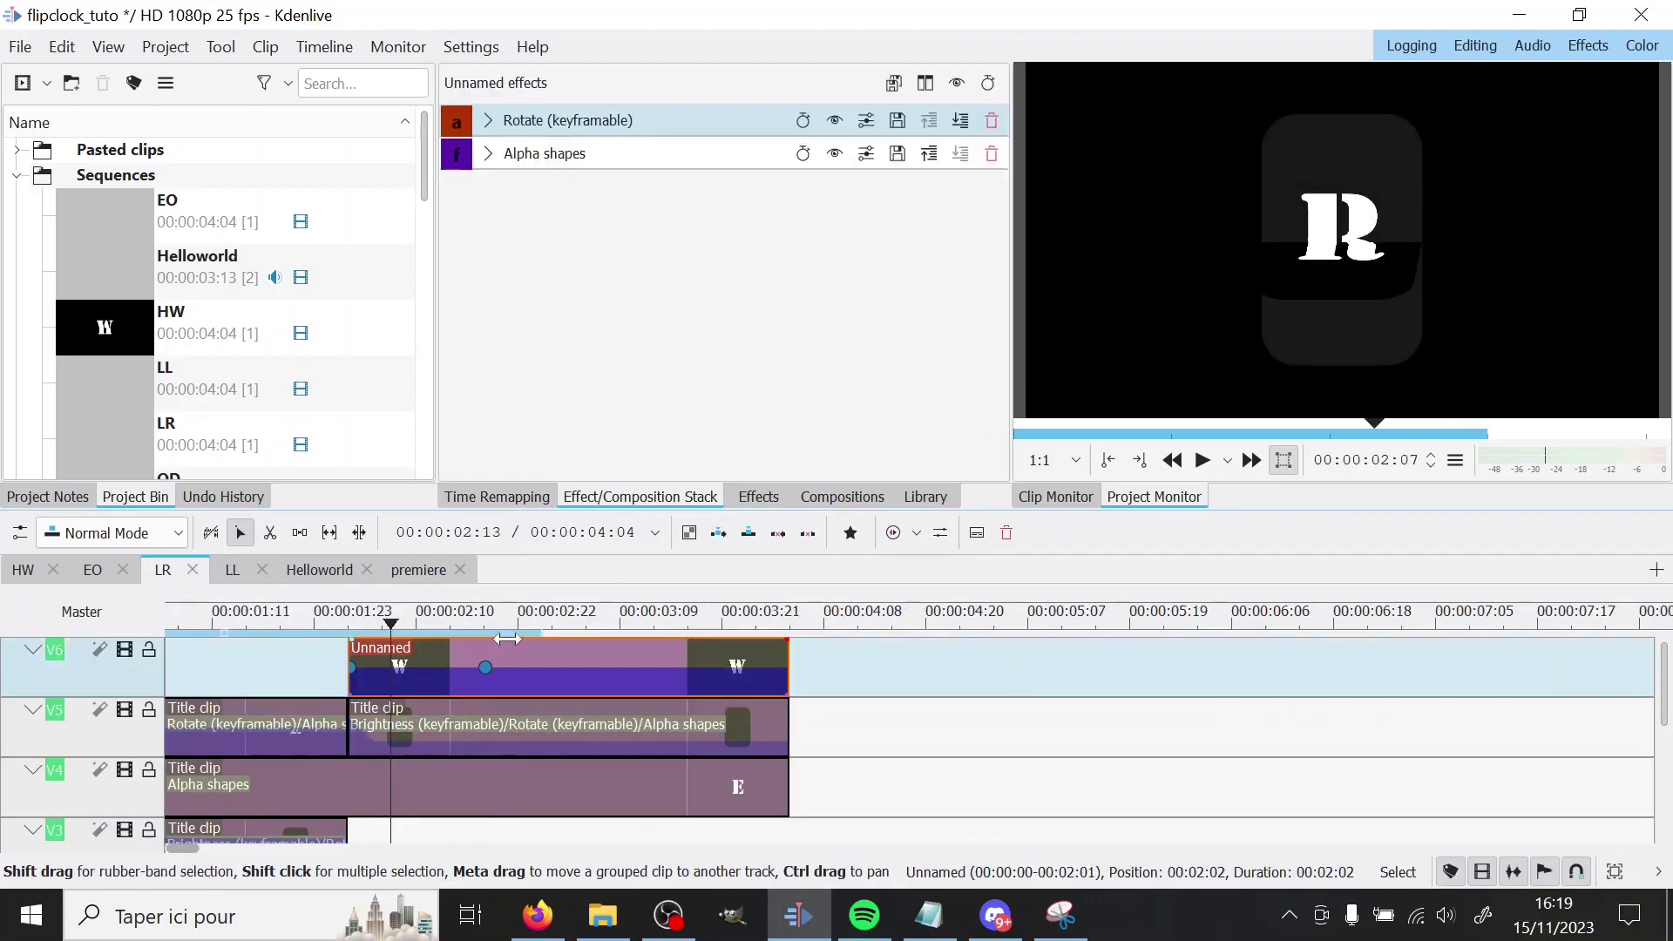
{"action": "left_click", "coordinate": [488, 121]}
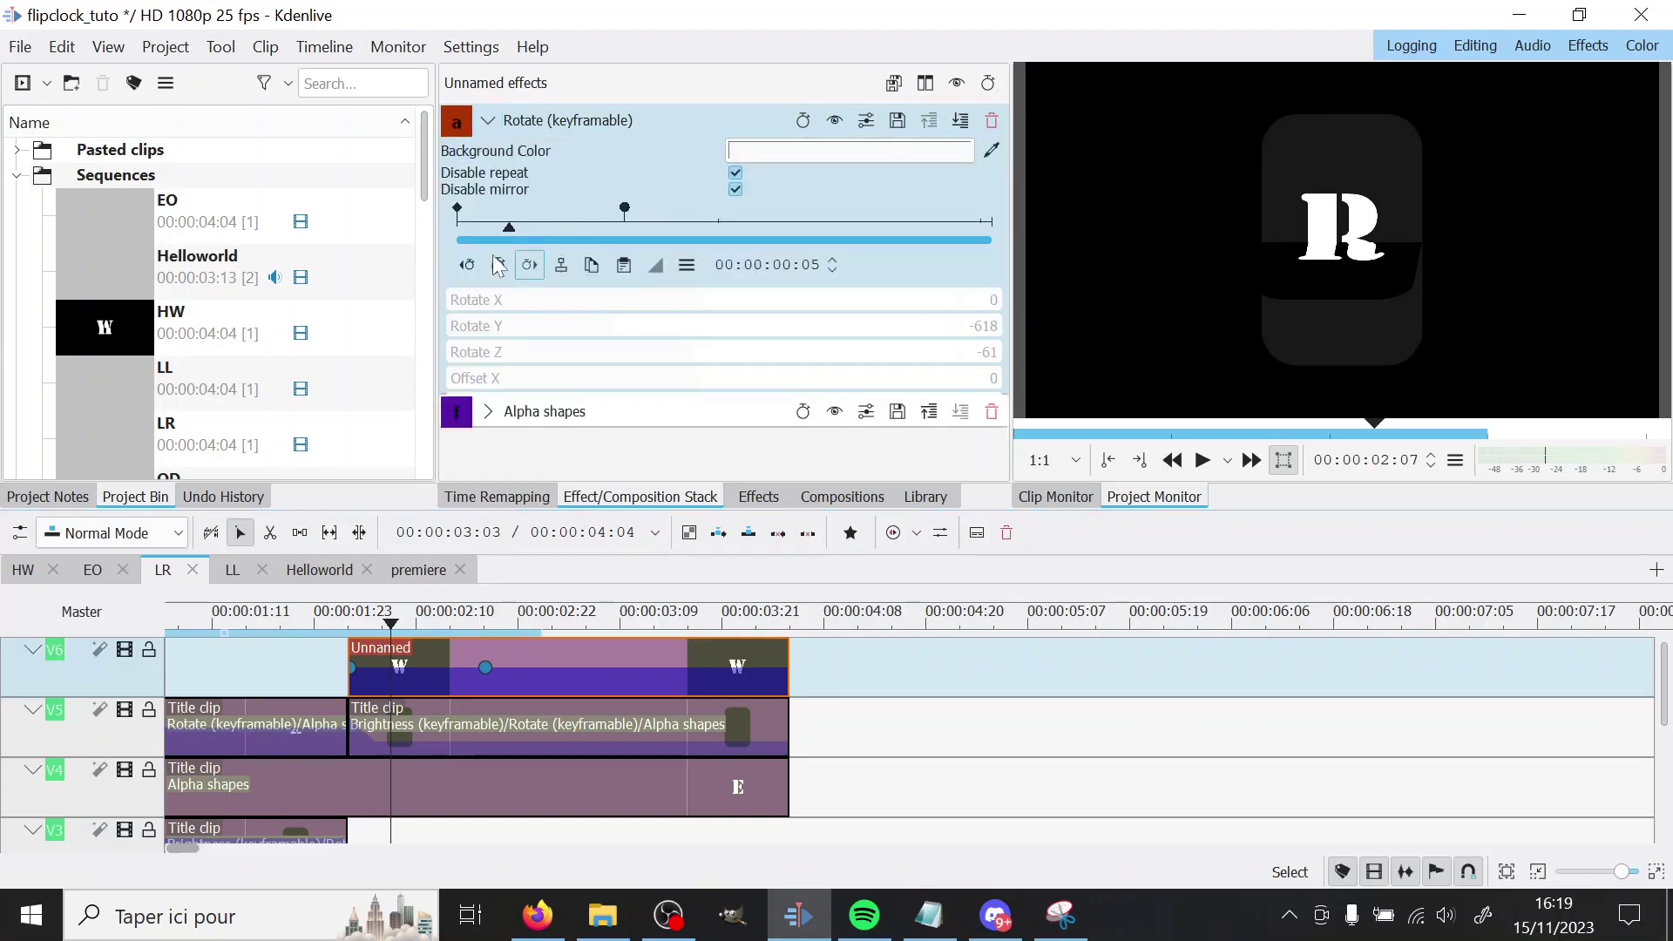
{"action": "left_click", "coordinate": [467, 265]}
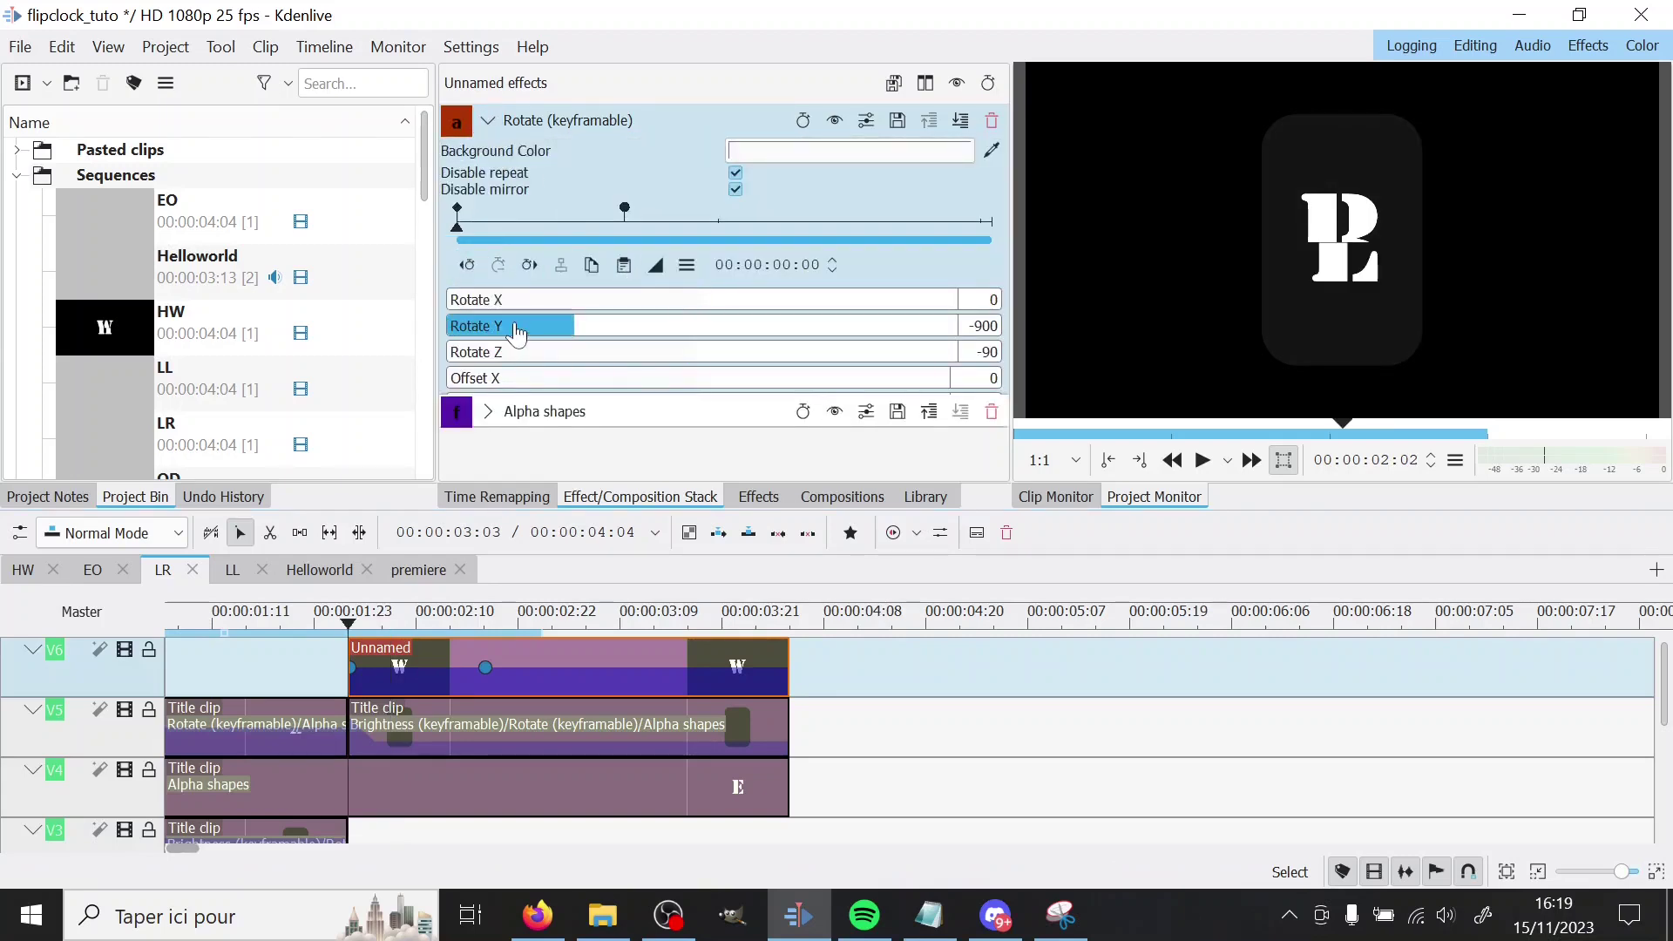
{"action": "left_click", "coordinate": [533, 265]}
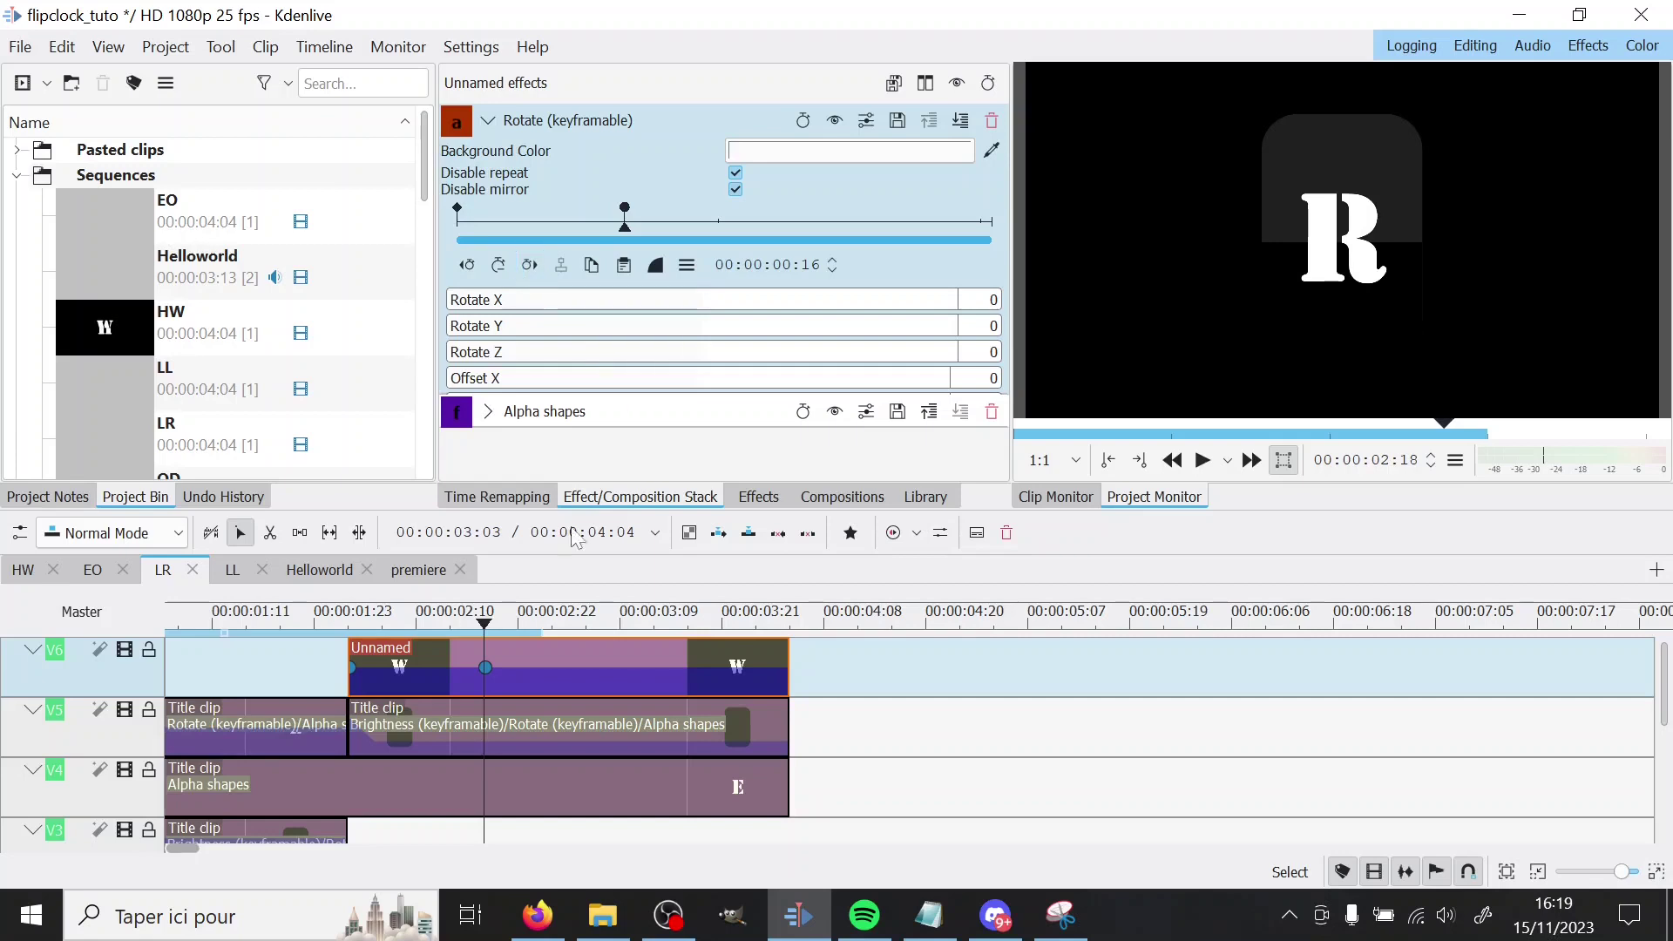
{"action": "mouse_move", "coordinate": [415, 627]}
{"action": "left_mouse_down"}
{"action": "mouse_move", "coordinate": [392, 631]}
{"action": "mouse_move", "coordinate": [442, 633]}
{"action": "left_mouse_up"}
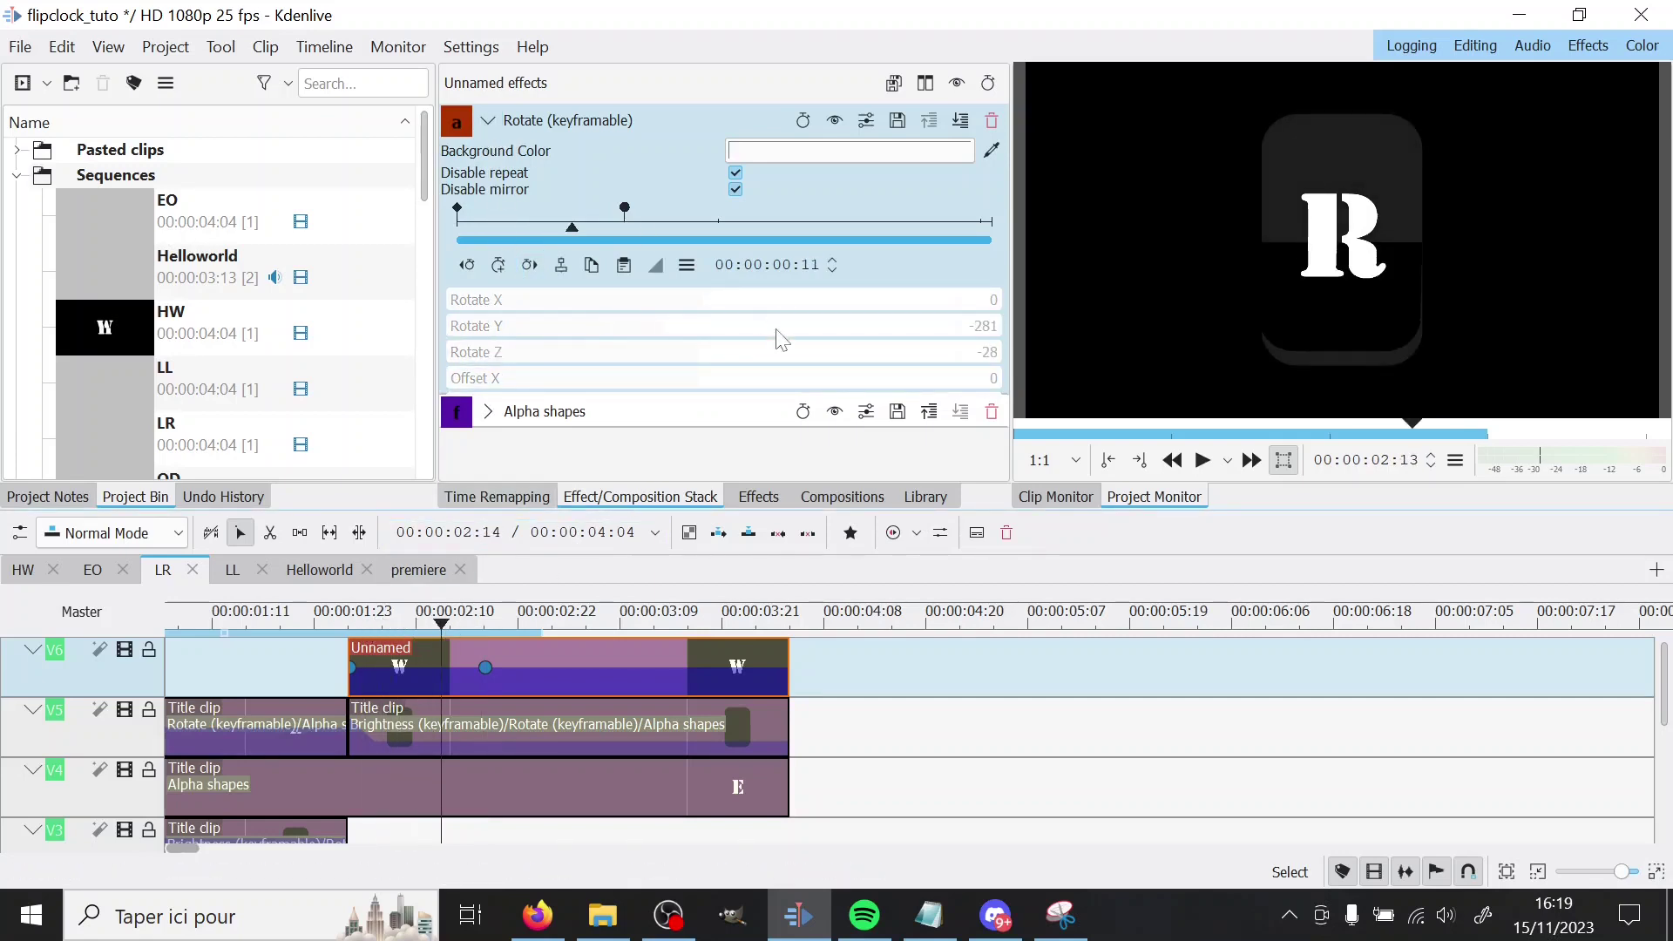
{"action": "left_click", "coordinate": [835, 412]}
{"action": "left_click", "coordinate": [844, 412]}
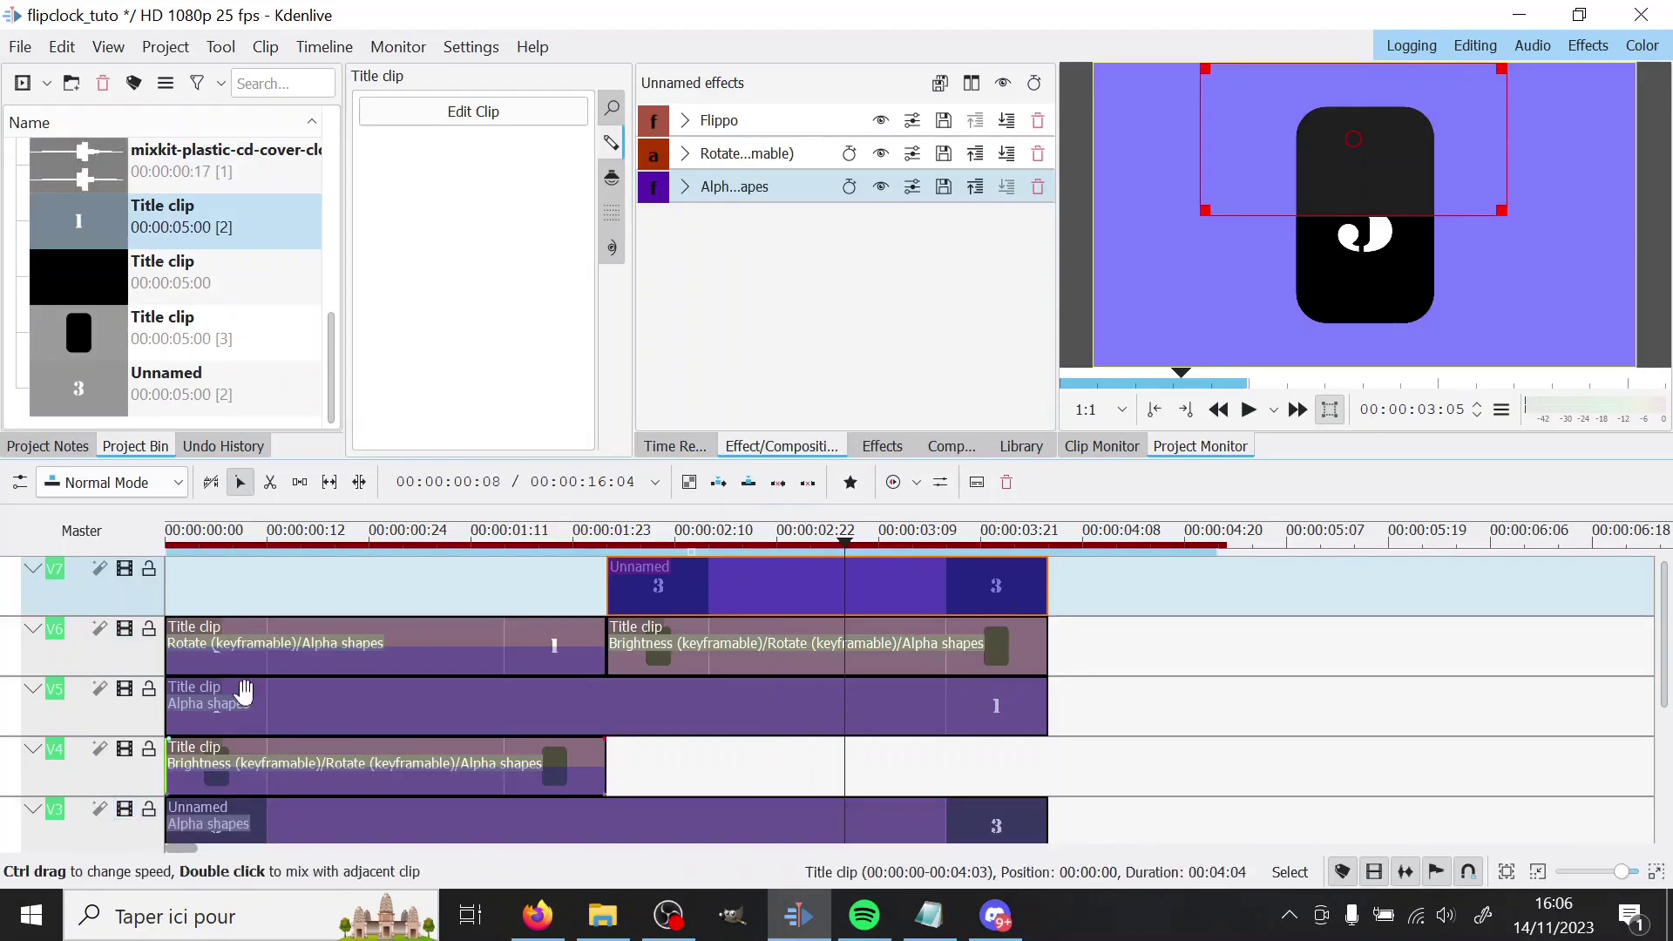
{"action": "scroll", "coordinate": [828, 704], "scroll_direction": "down", "scroll_amount": 3}
{"action": "scroll", "coordinate": [828, 705], "scroll_direction": "up", "scroll_amount": 3}
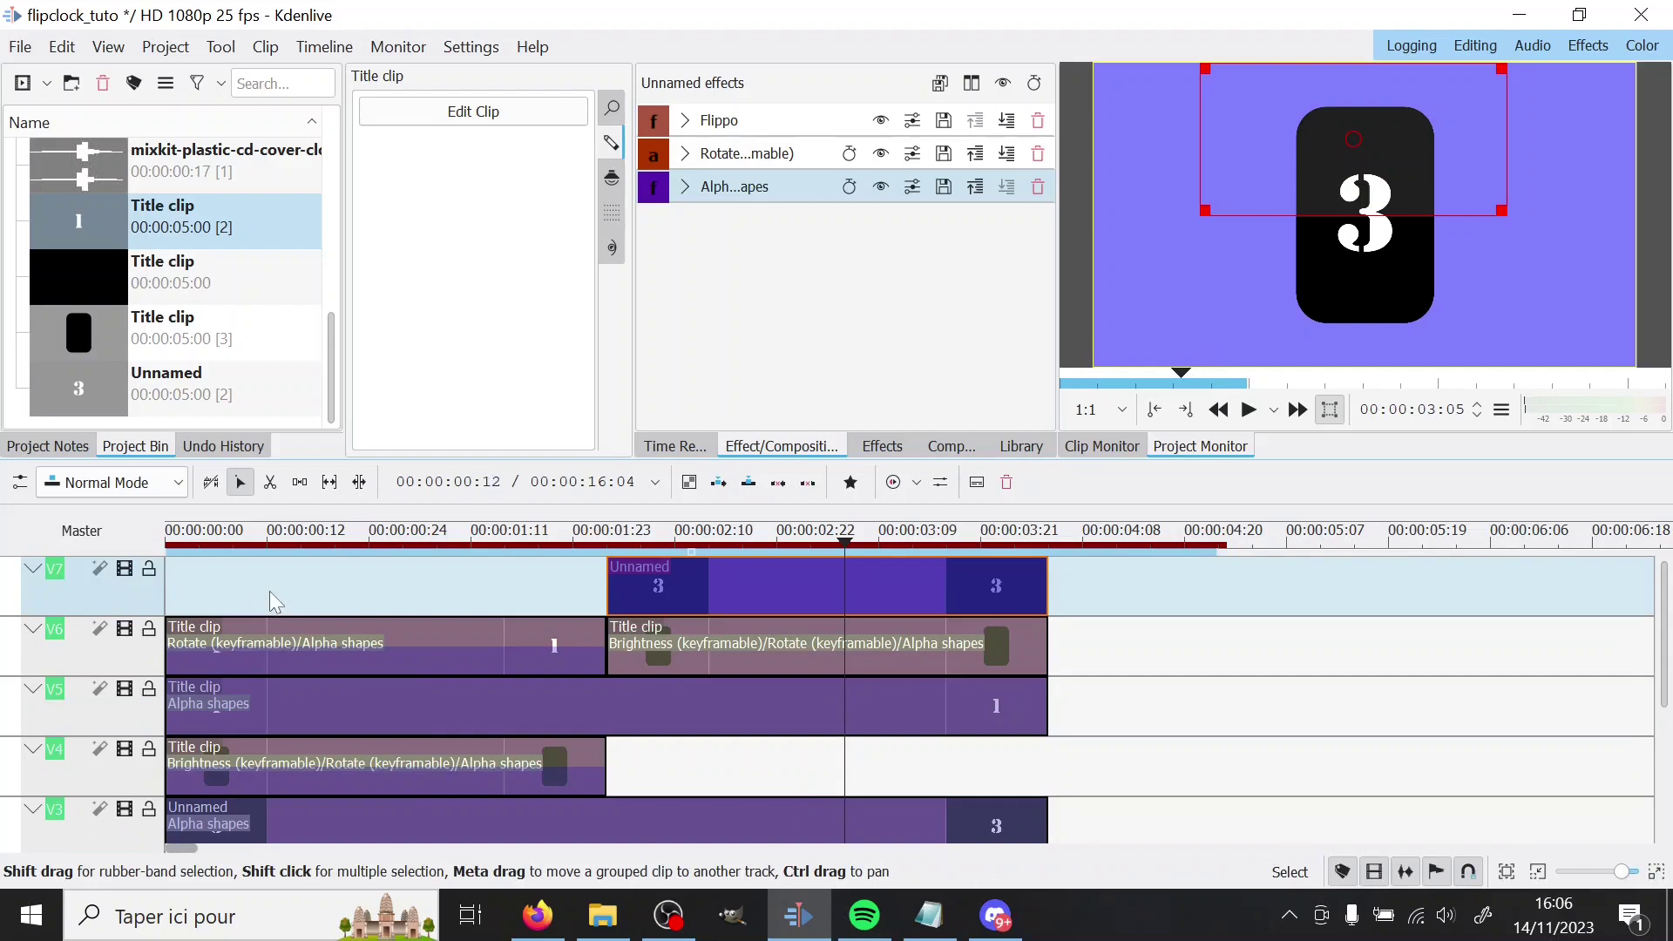
{"action": "left_click", "coordinate": [381, 594]}
{"action": "left_click", "coordinate": [1247, 411]}
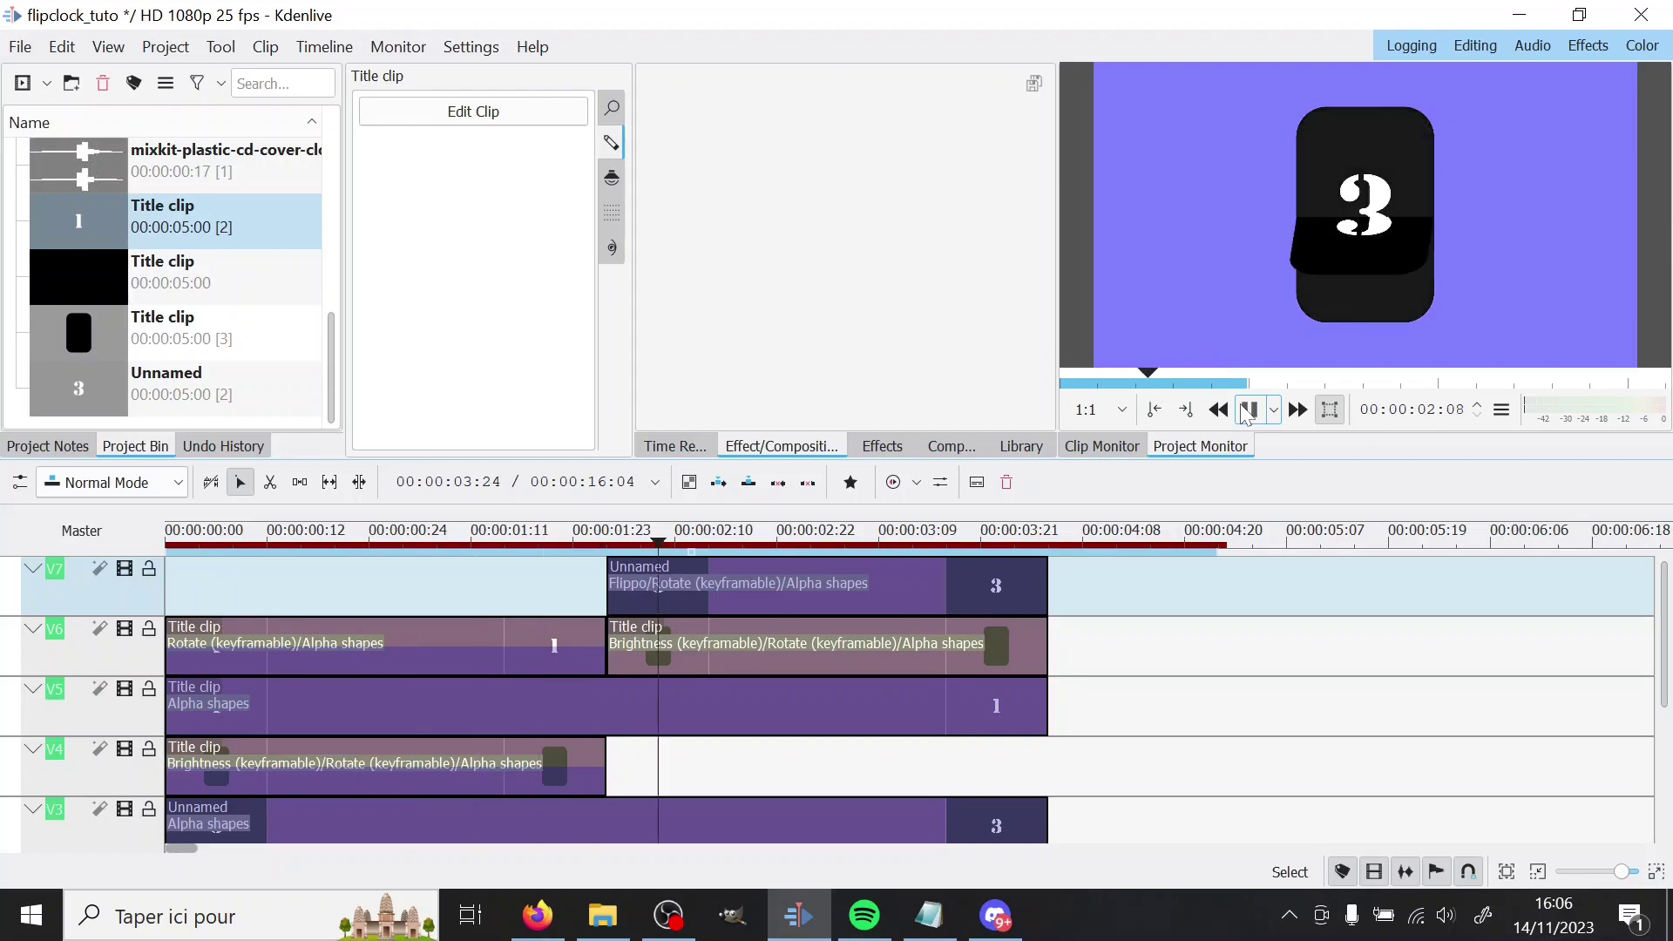
{"action": "left_click", "coordinate": [1247, 411]}
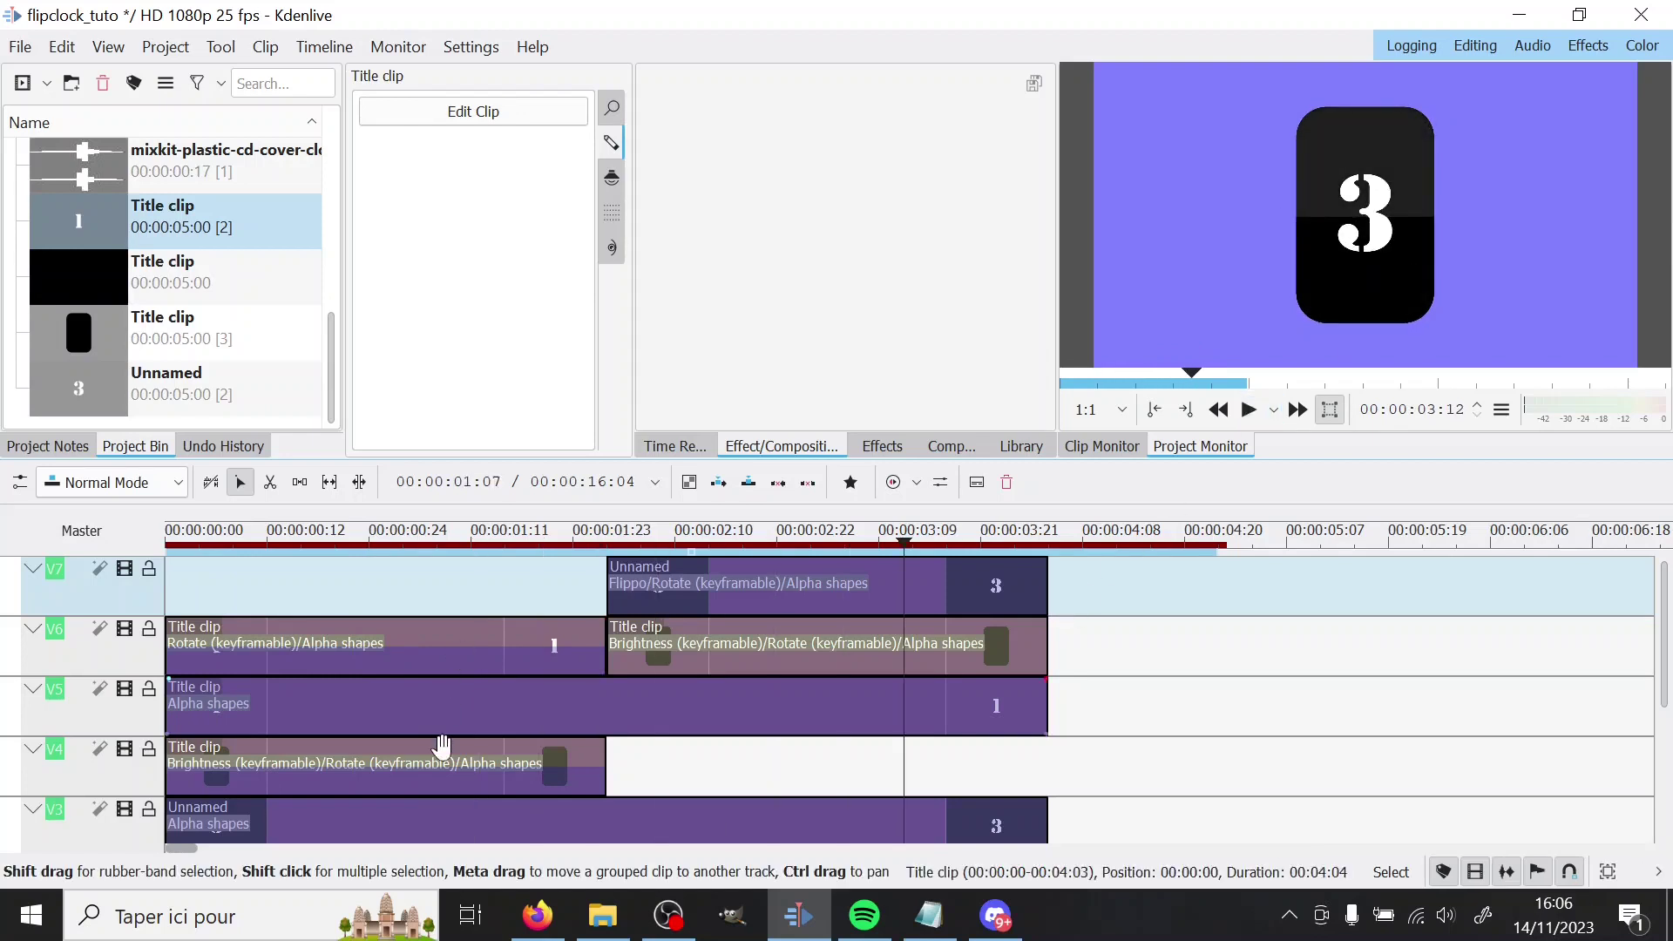
{"action": "left_click", "coordinate": [362, 600]}
{"action": "left_click", "coordinate": [400, 769]}
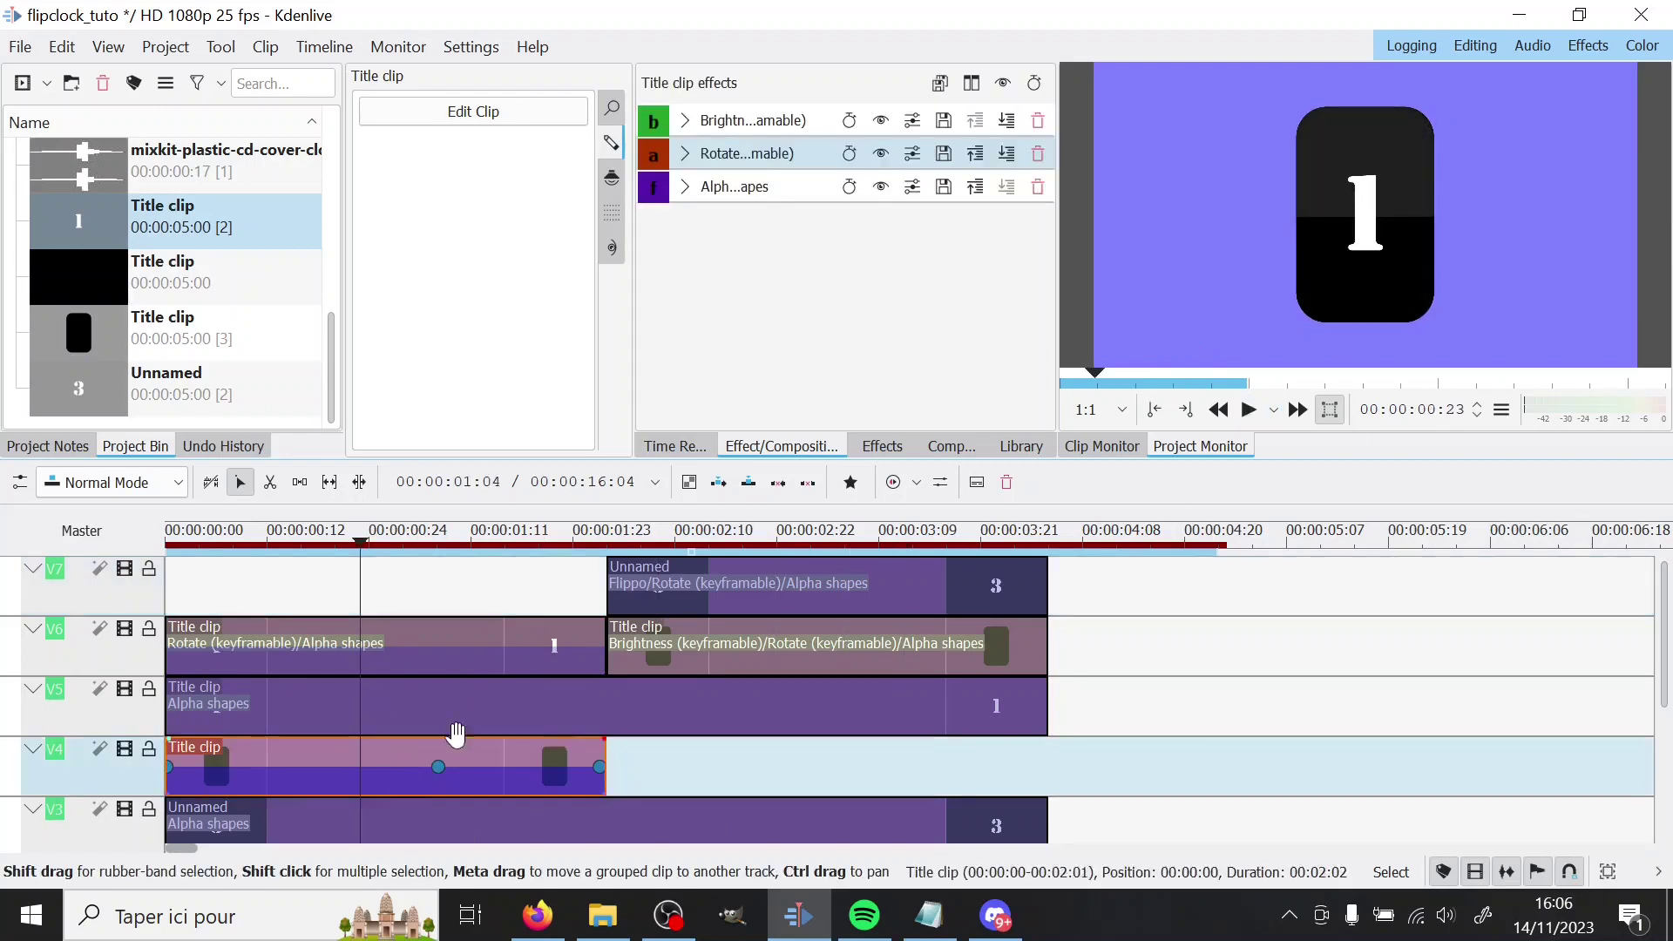
{"action": "left_click", "coordinate": [881, 131]}
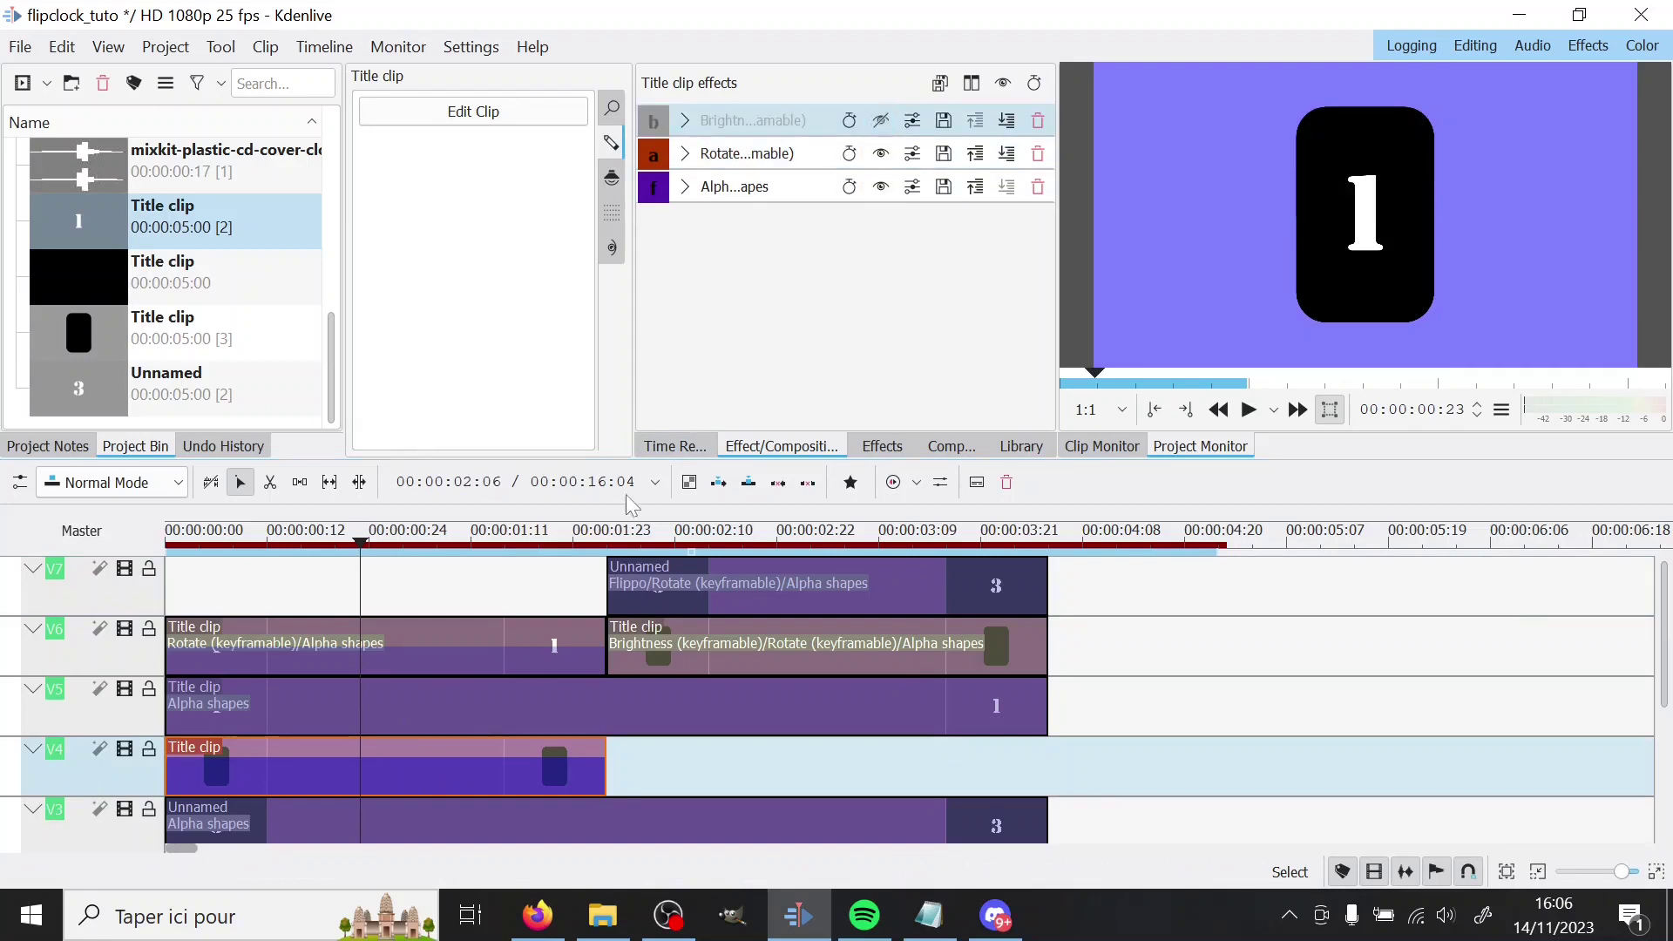
{"action": "left_click", "coordinate": [481, 601]}
{"action": "left_click_drag", "start_coordinate": [487, 599], "coordinate": [541, 601]}
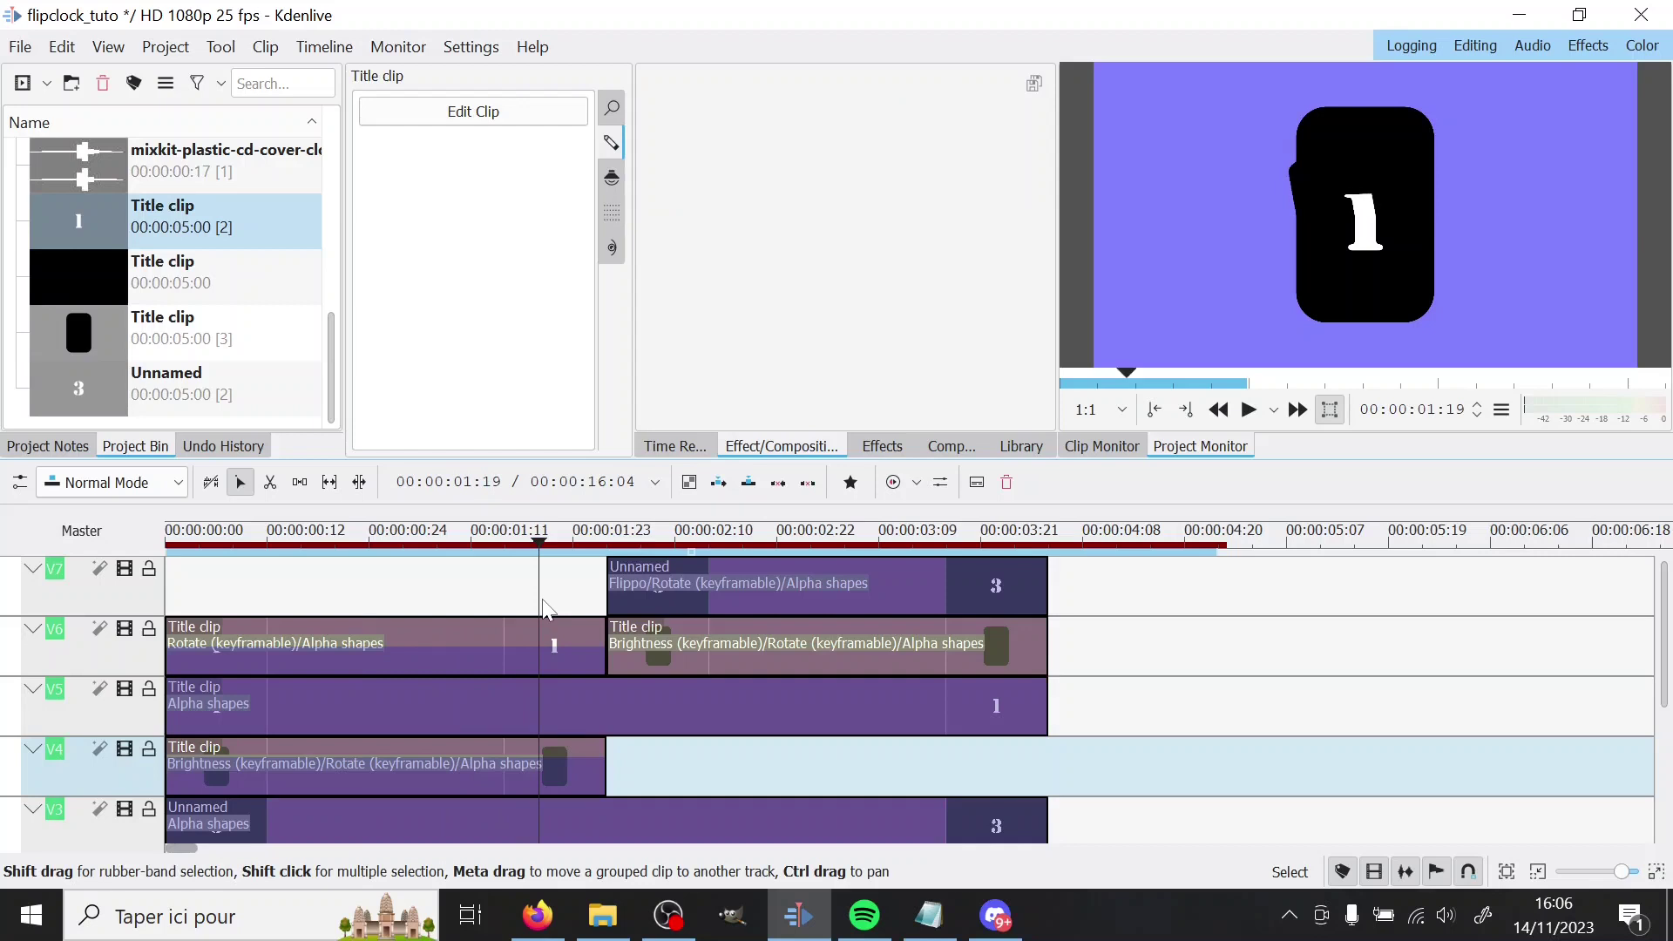
{"action": "left_click", "coordinate": [558, 763]}
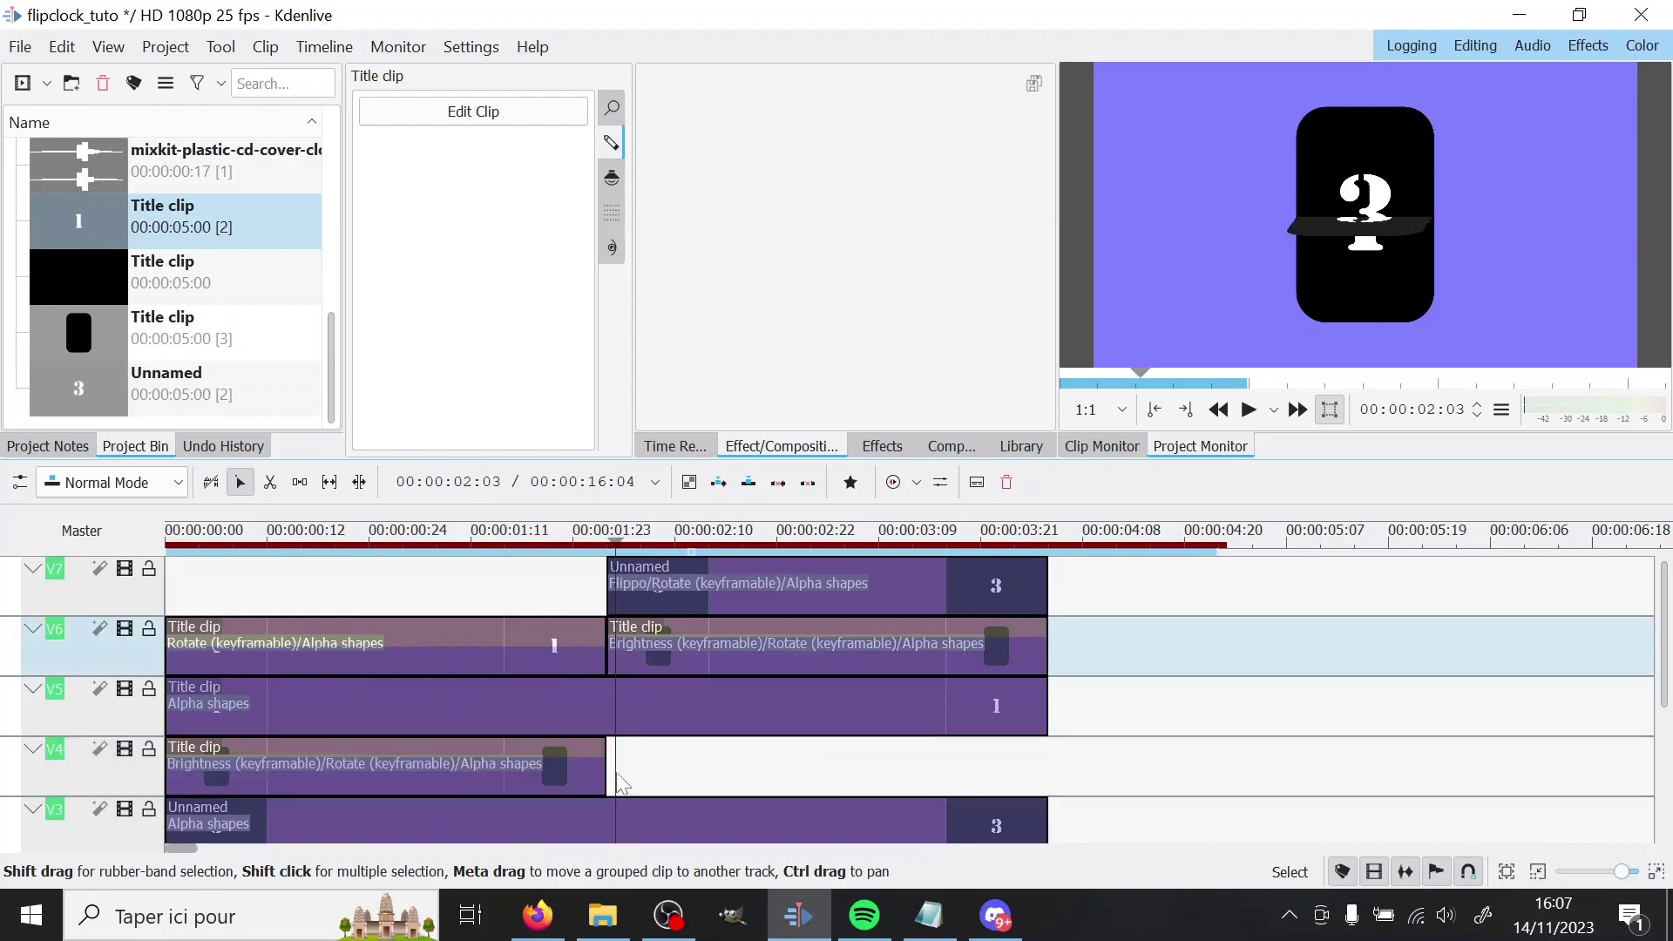
{"action": "left_click_drag", "start_coordinate": [551, 720], "coordinate": [825, 758]}
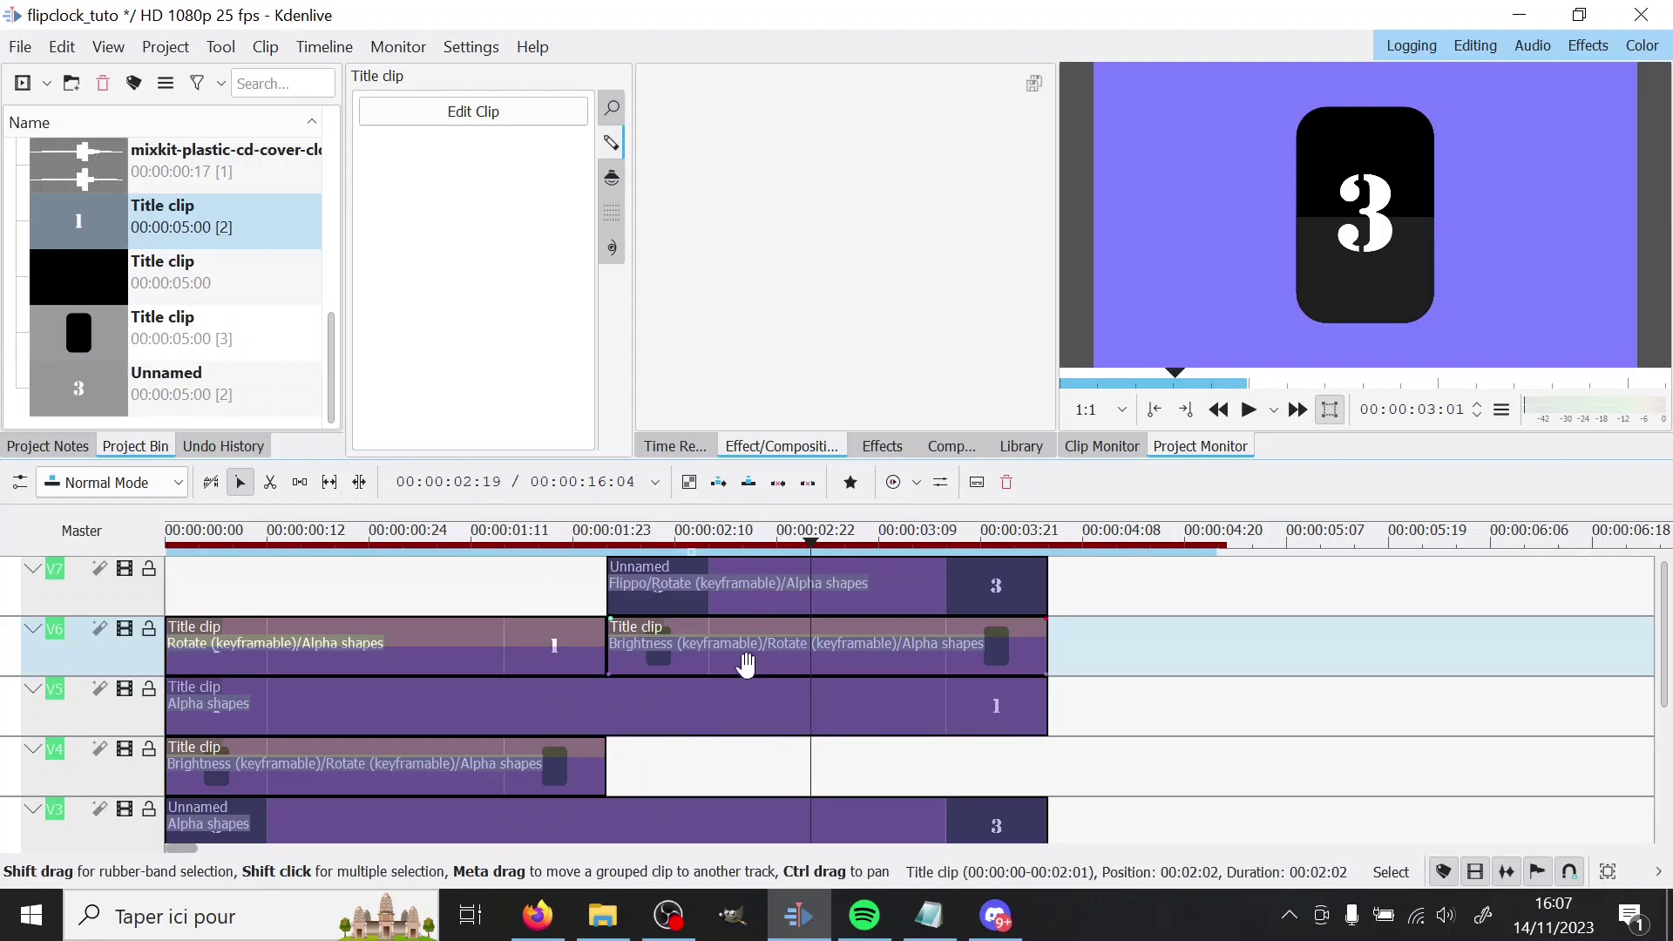
Add a Brightness keyframe at 00:00:00:03 on the second V6 title clip with intensity 100
{"action": "left_click", "coordinate": [740, 657]}
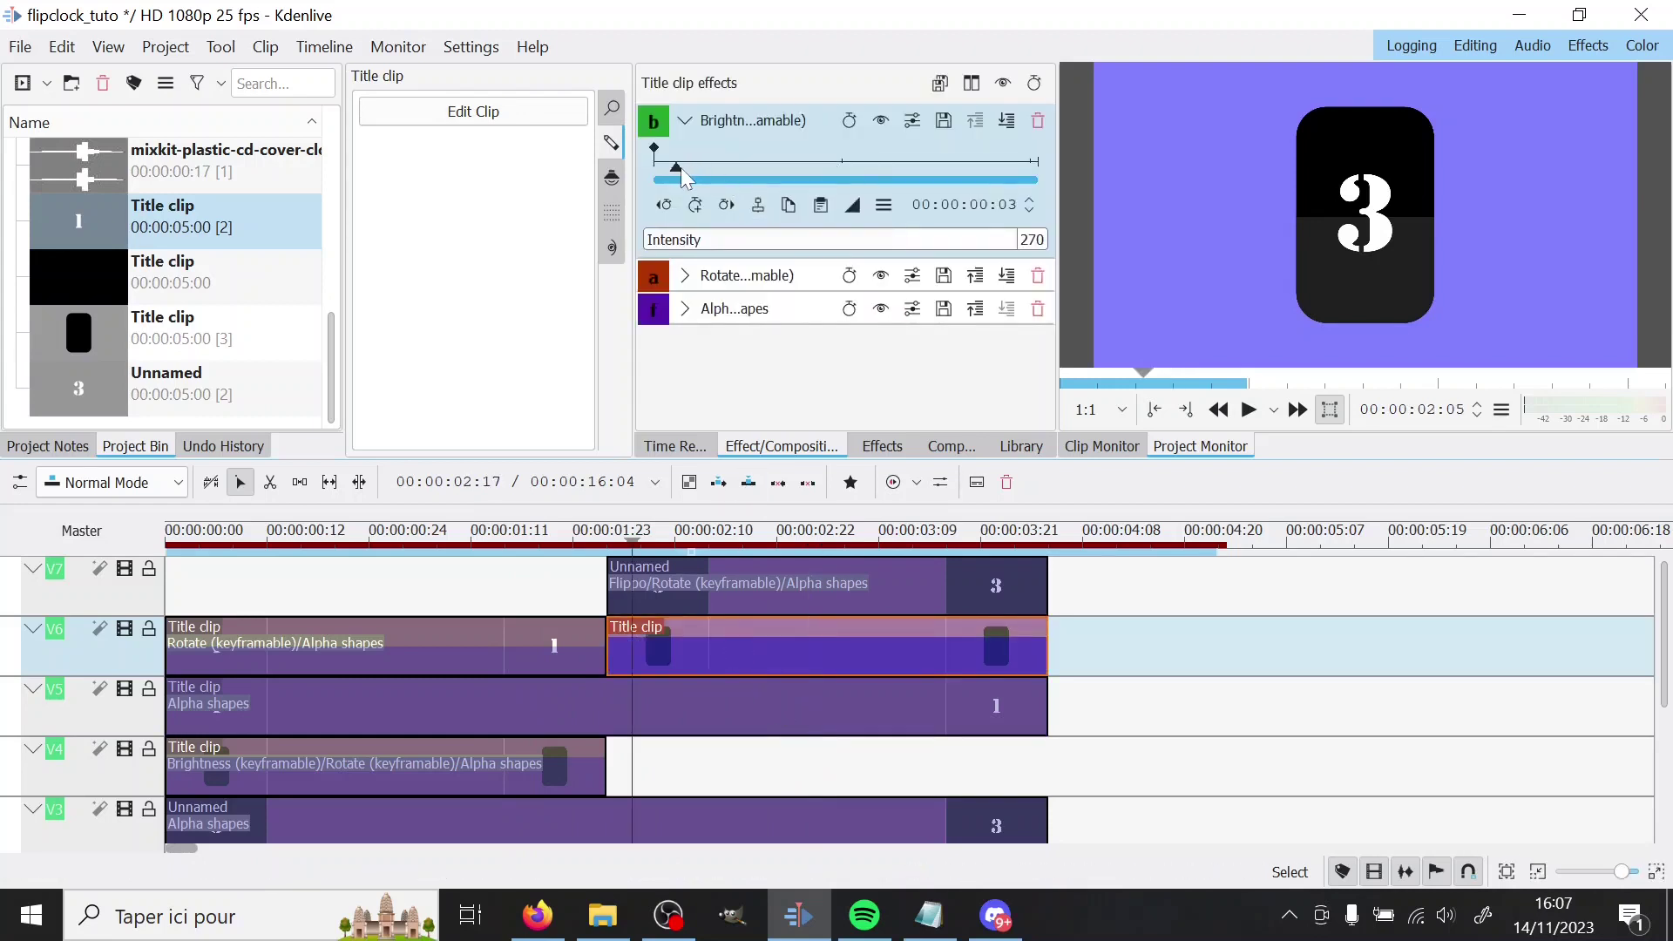
{"action": "left_click", "coordinate": [677, 162]}
{"action": "left_click", "coordinate": [695, 205]}
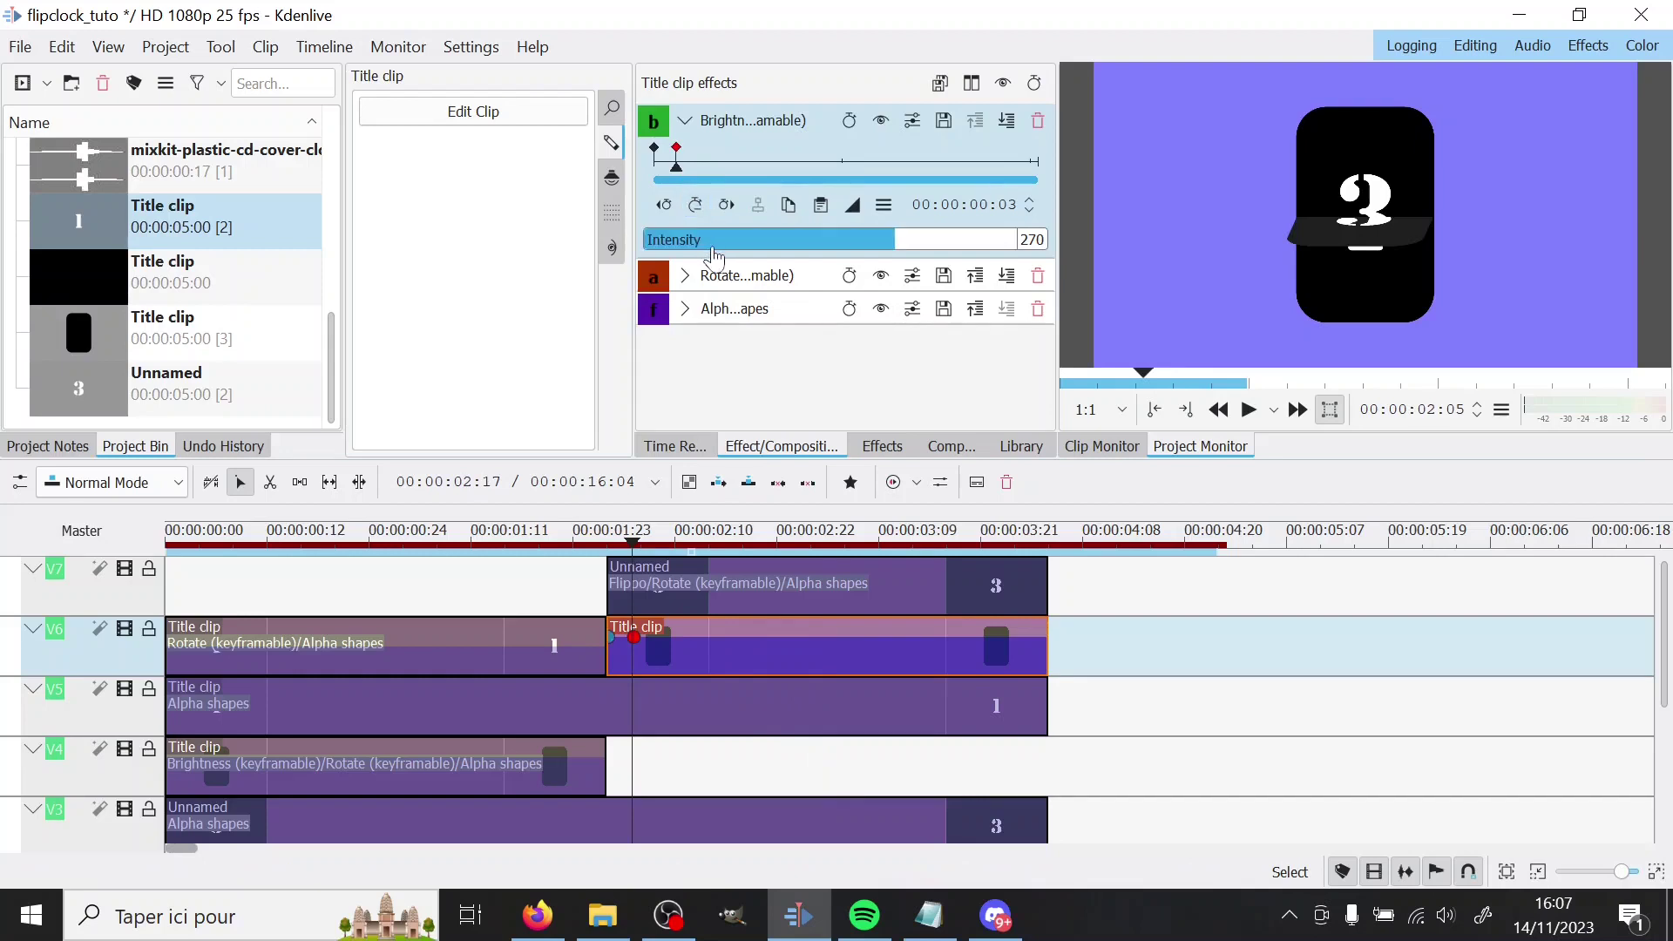
{"action": "left_click_drag", "start_coordinate": [723, 253], "coordinate": [723, 253]}
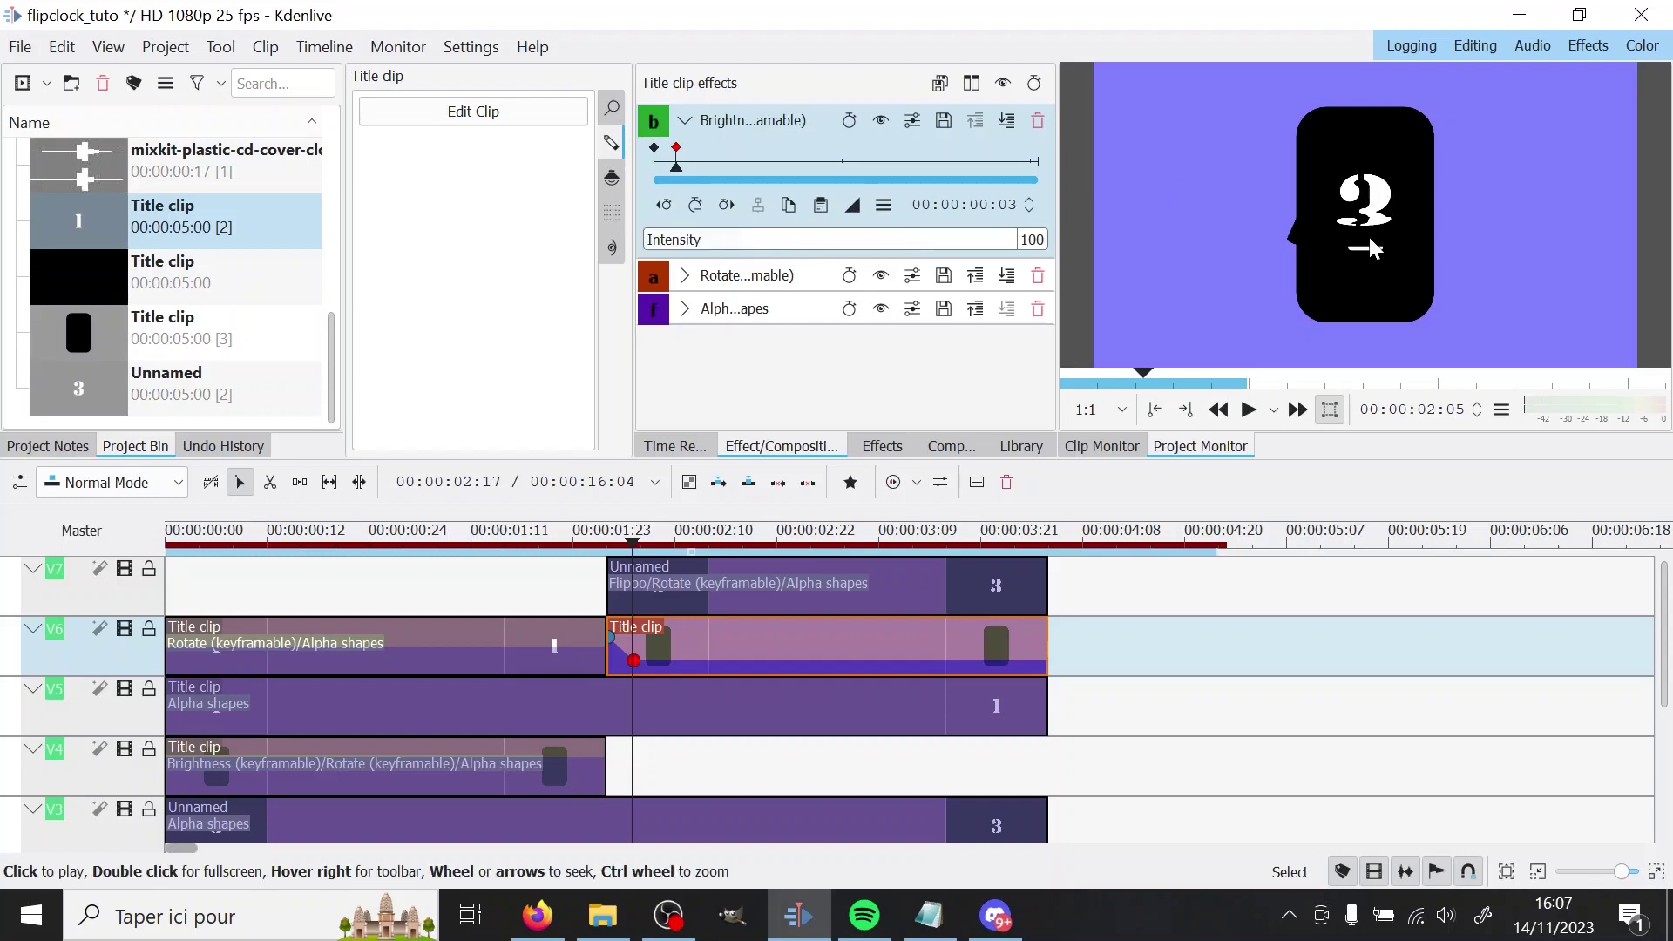
Compare the V2 clip's Brightness effect off and on, then scrub the flip from 00:00:01:17
{"action": "scroll", "coordinate": [104, 697], "scroll_direction": "down", "scroll_amount": 2}
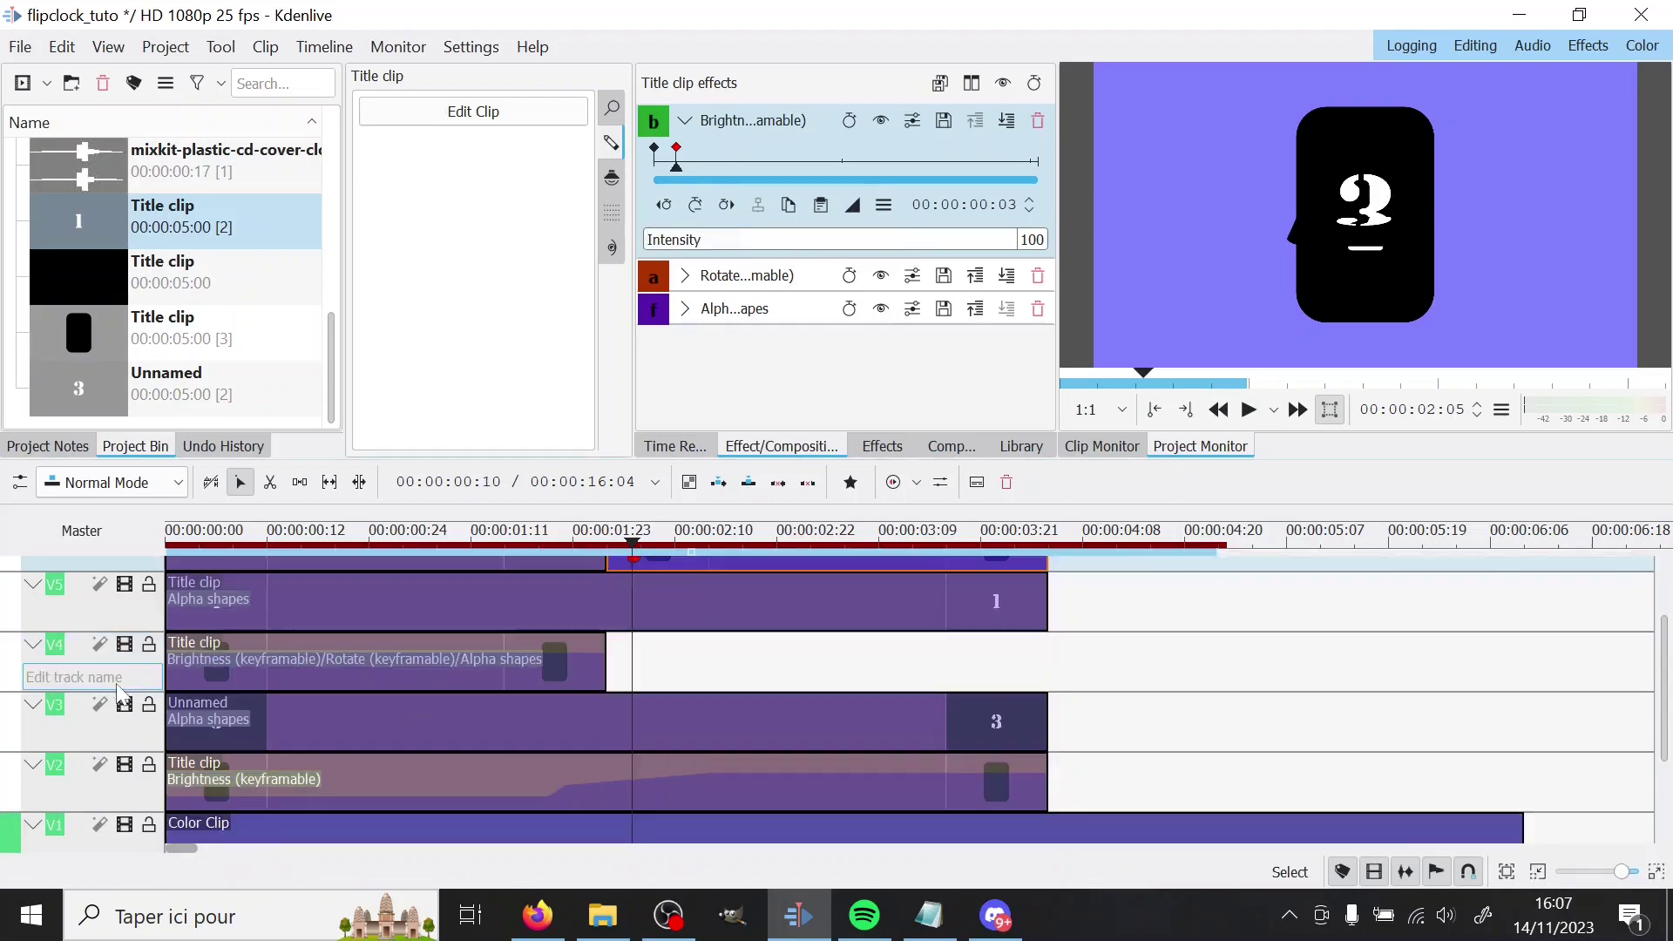
{"action": "left_click", "coordinate": [560, 766]}
{"action": "left_click", "coordinate": [881, 121]}
{"action": "left_click", "coordinate": [882, 122]}
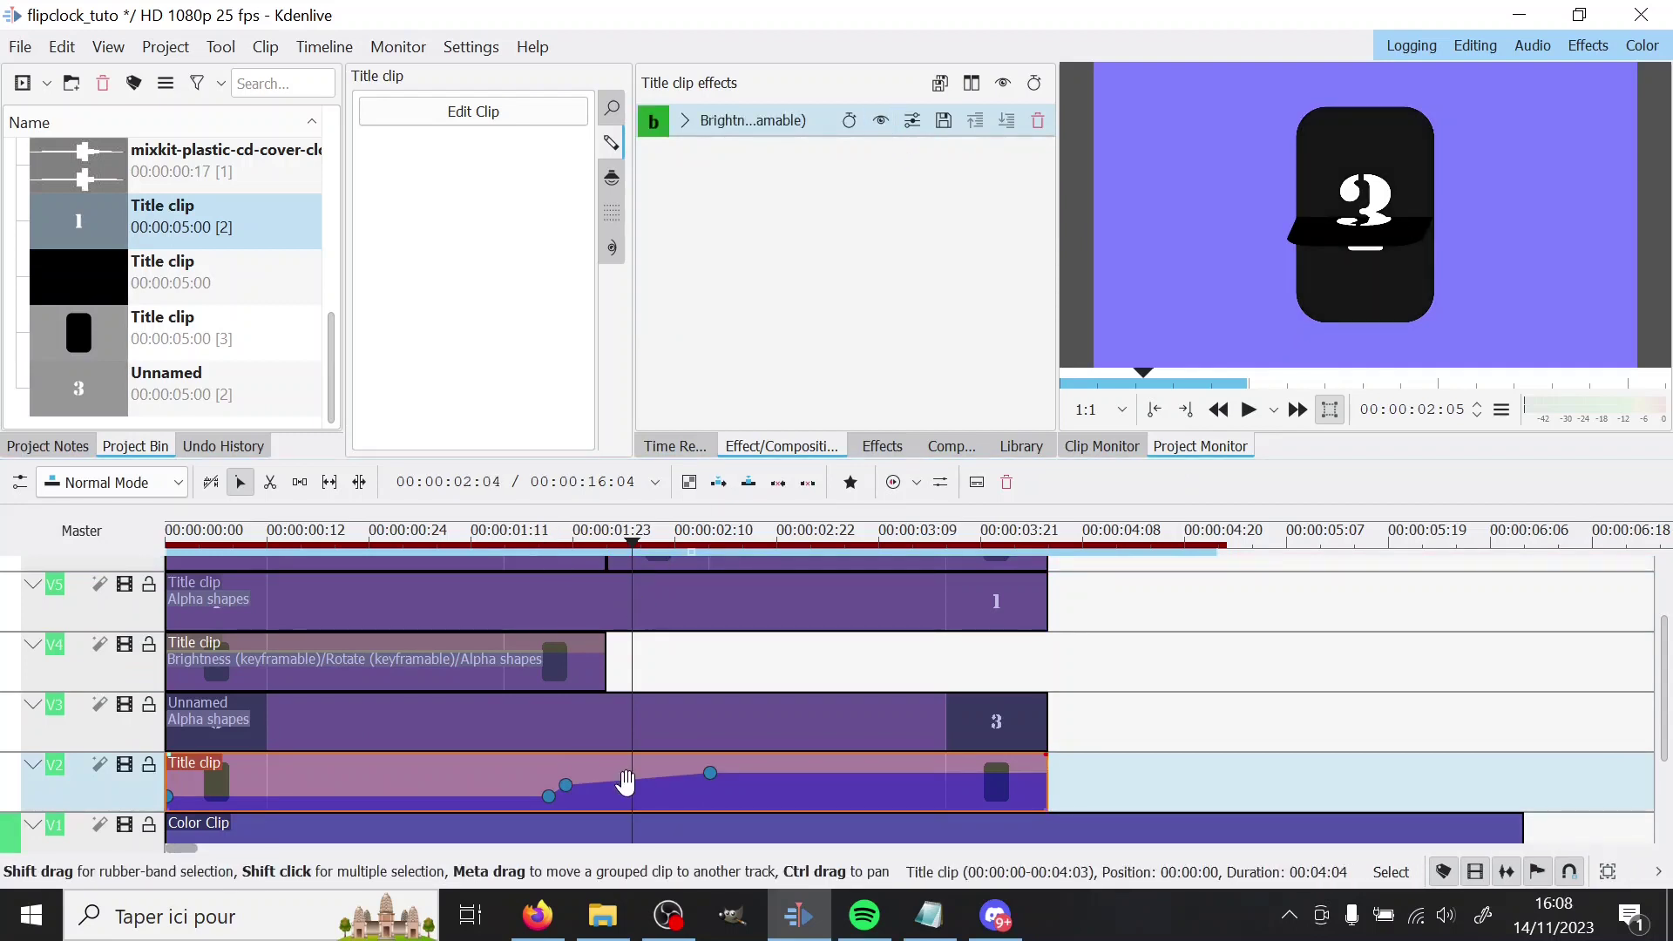
{"action": "left_click", "coordinate": [533, 542]}
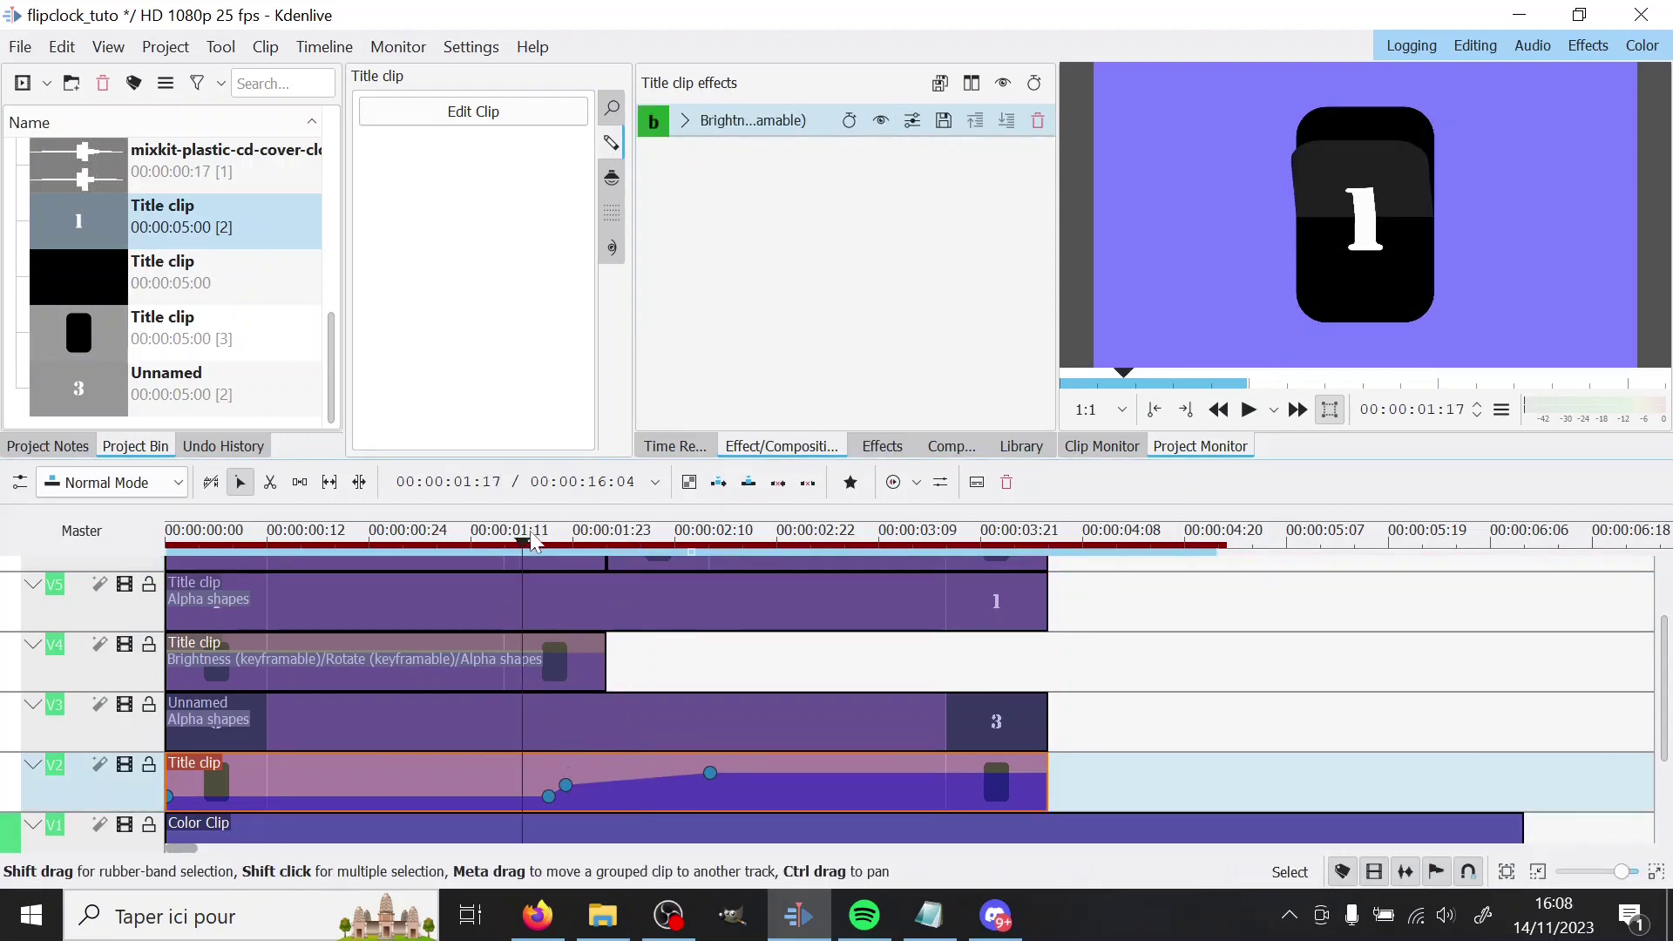
{"action": "left_click_drag", "start_coordinate": [535, 540], "coordinate": [760, 549]}
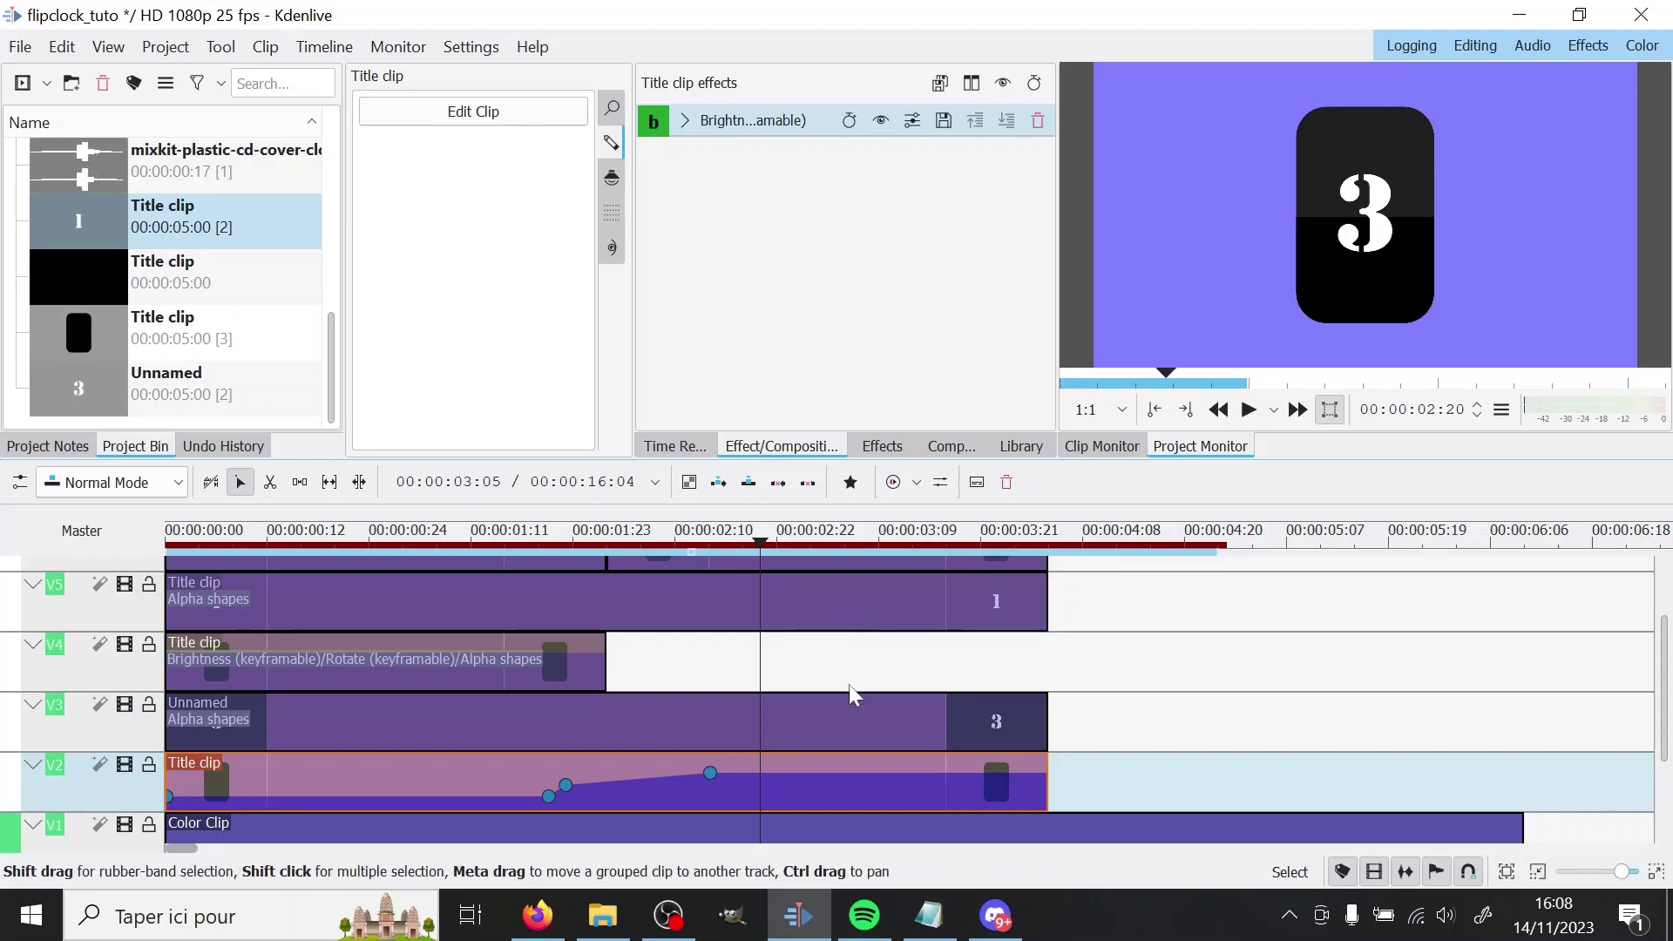
Select the flip-clock clips, drop the V1 Color Clip from the selection, then clear it
{"action": "scroll", "coordinate": [845, 693], "scroll_direction": "down", "scroll_amount": 4}
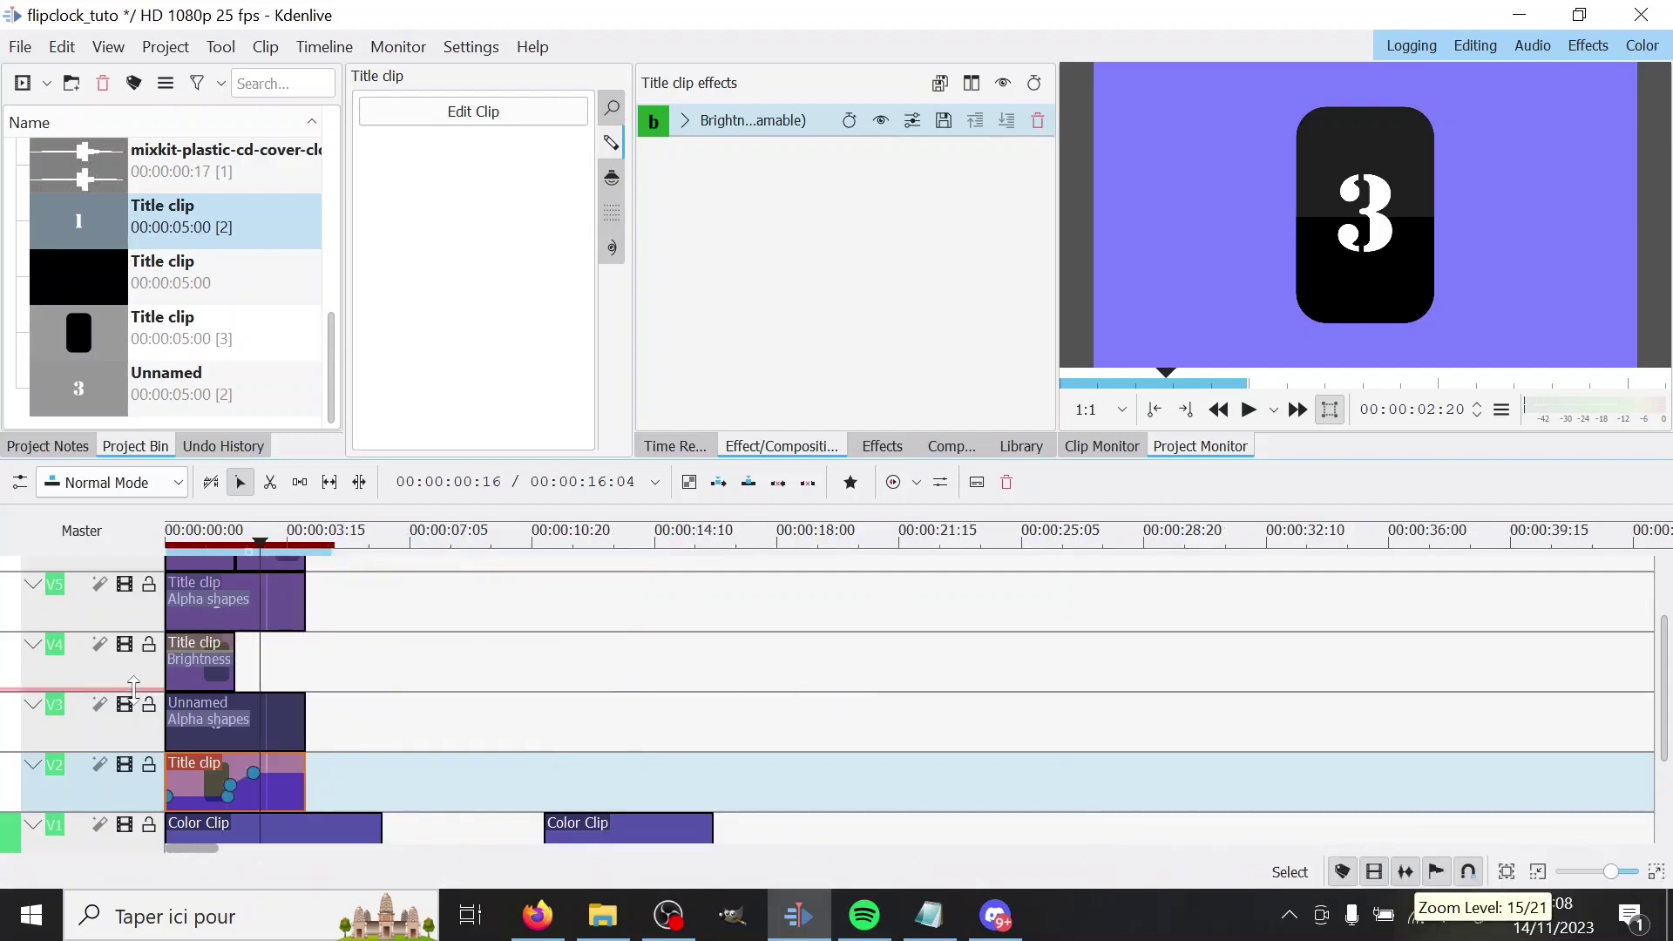
{"action": "scroll", "coordinate": [133, 689], "scroll_direction": "up", "scroll_amount": 2}
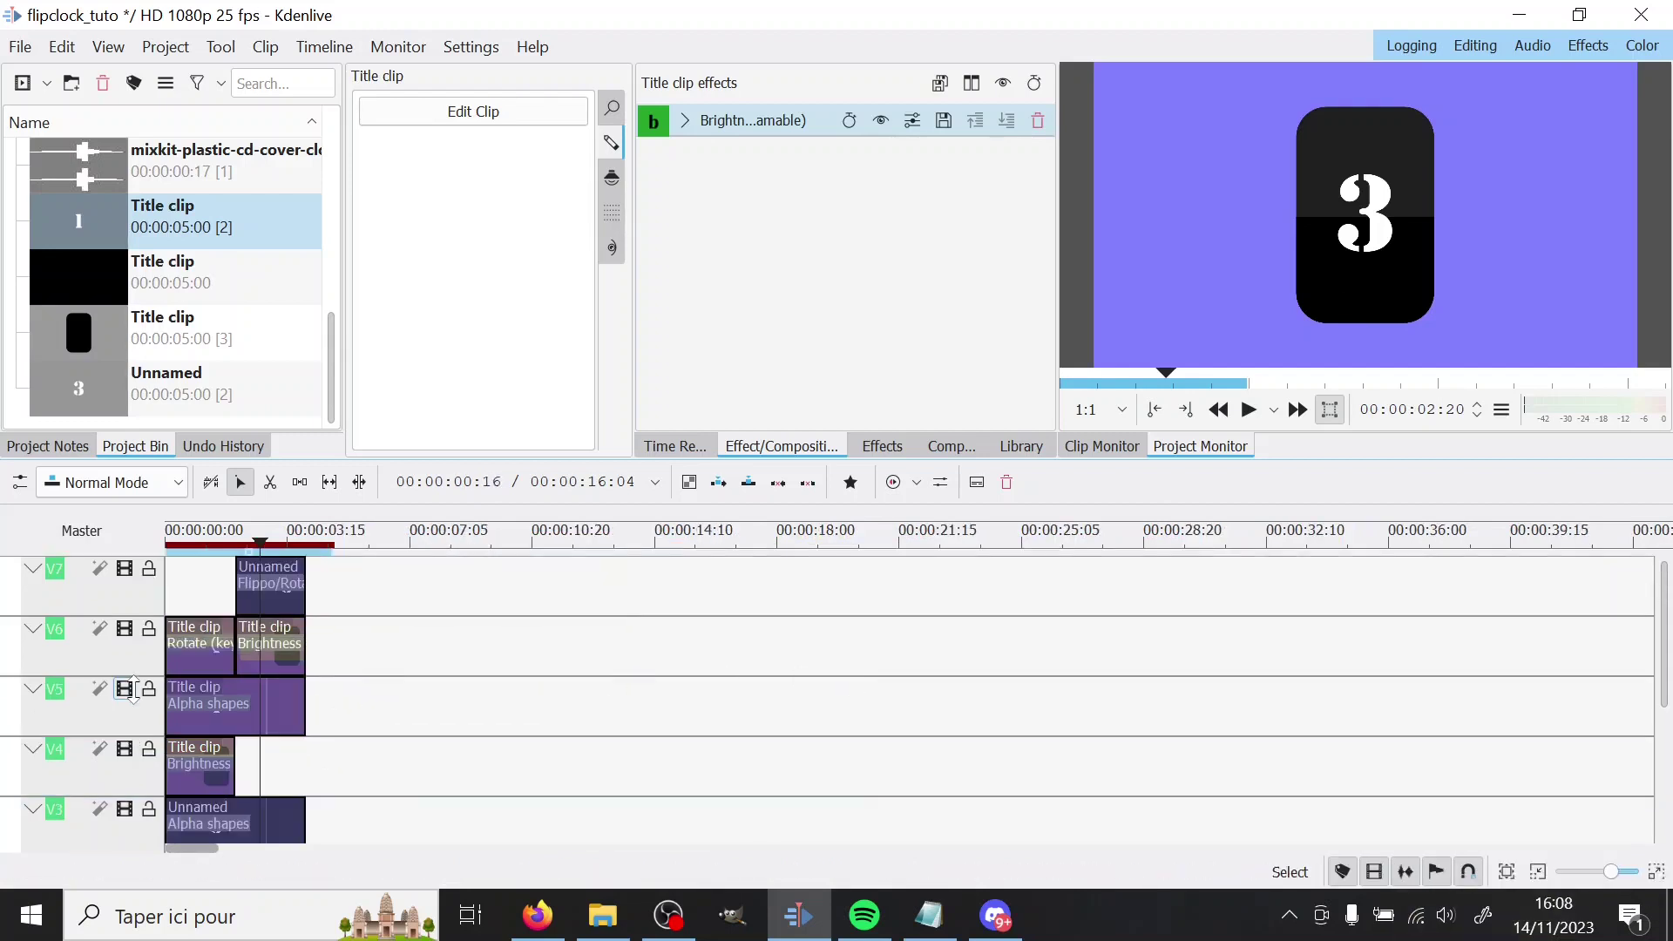
{"action": "left_click", "coordinate": [196, 589]}
{"action": "left_click_drag", "start_coordinate": [188, 580], "coordinate": [287, 874]}
{"action": "scroll", "coordinate": [261, 724], "scroll_direction": "down", "scroll_amount": 4}
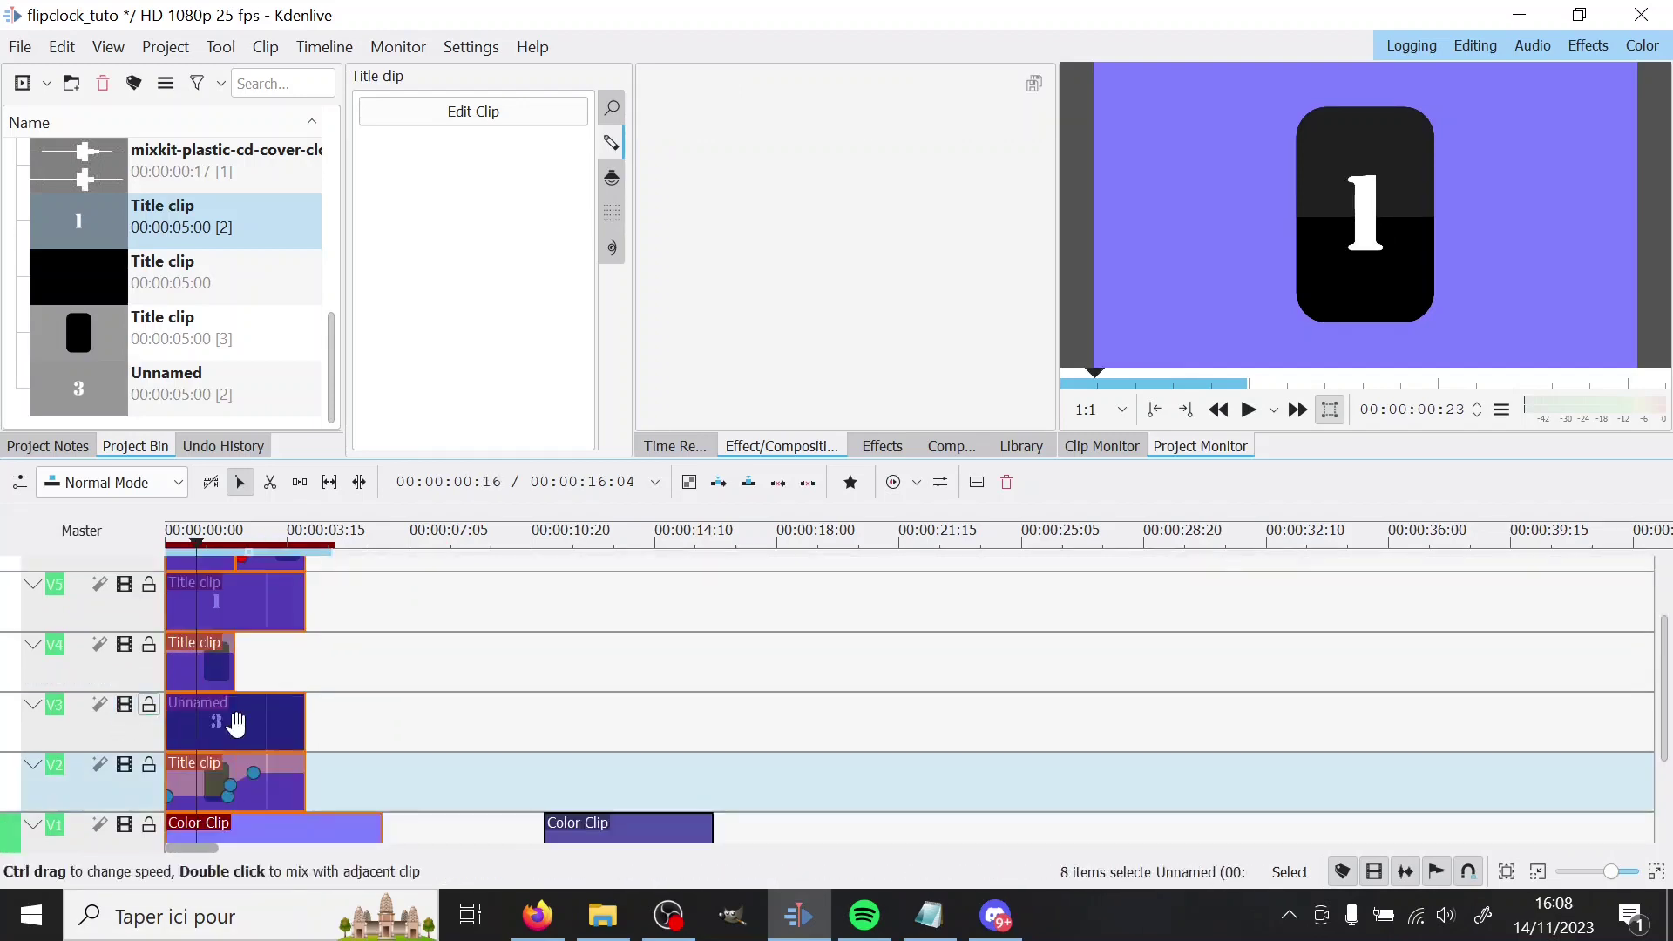
{"action": "scroll", "coordinate": [132, 715], "scroll_direction": "down", "scroll_amount": 1}
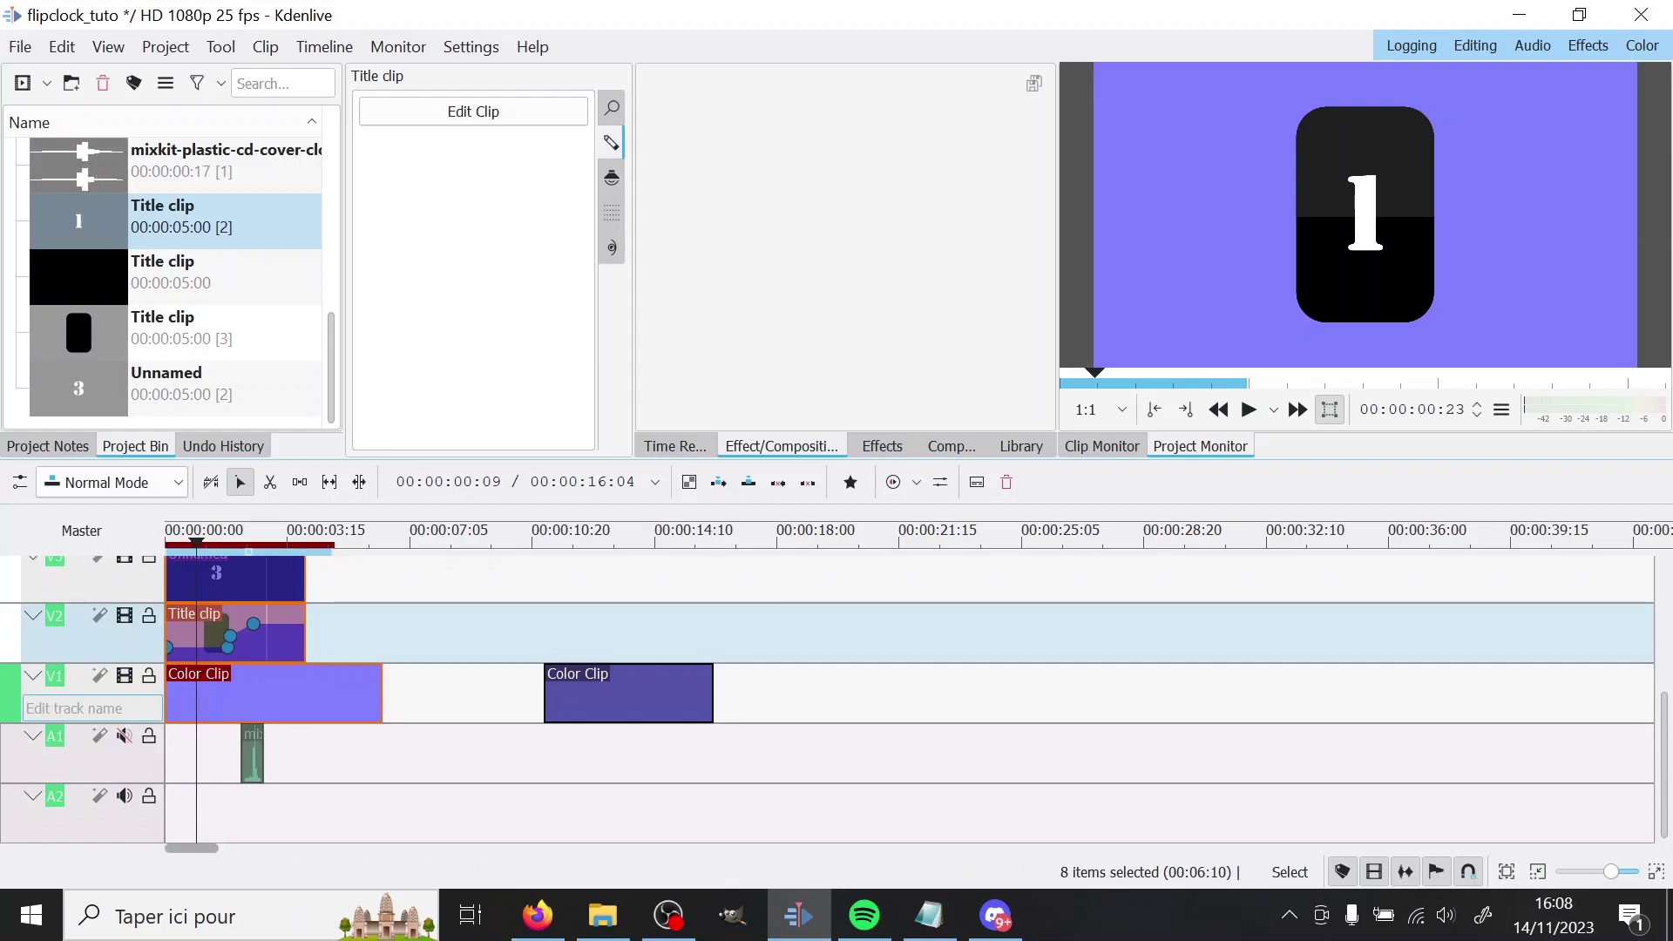
{"action": "left_click", "coordinate": [270, 687], "text": "shift"}
{"action": "left_click", "coordinate": [241, 803]}
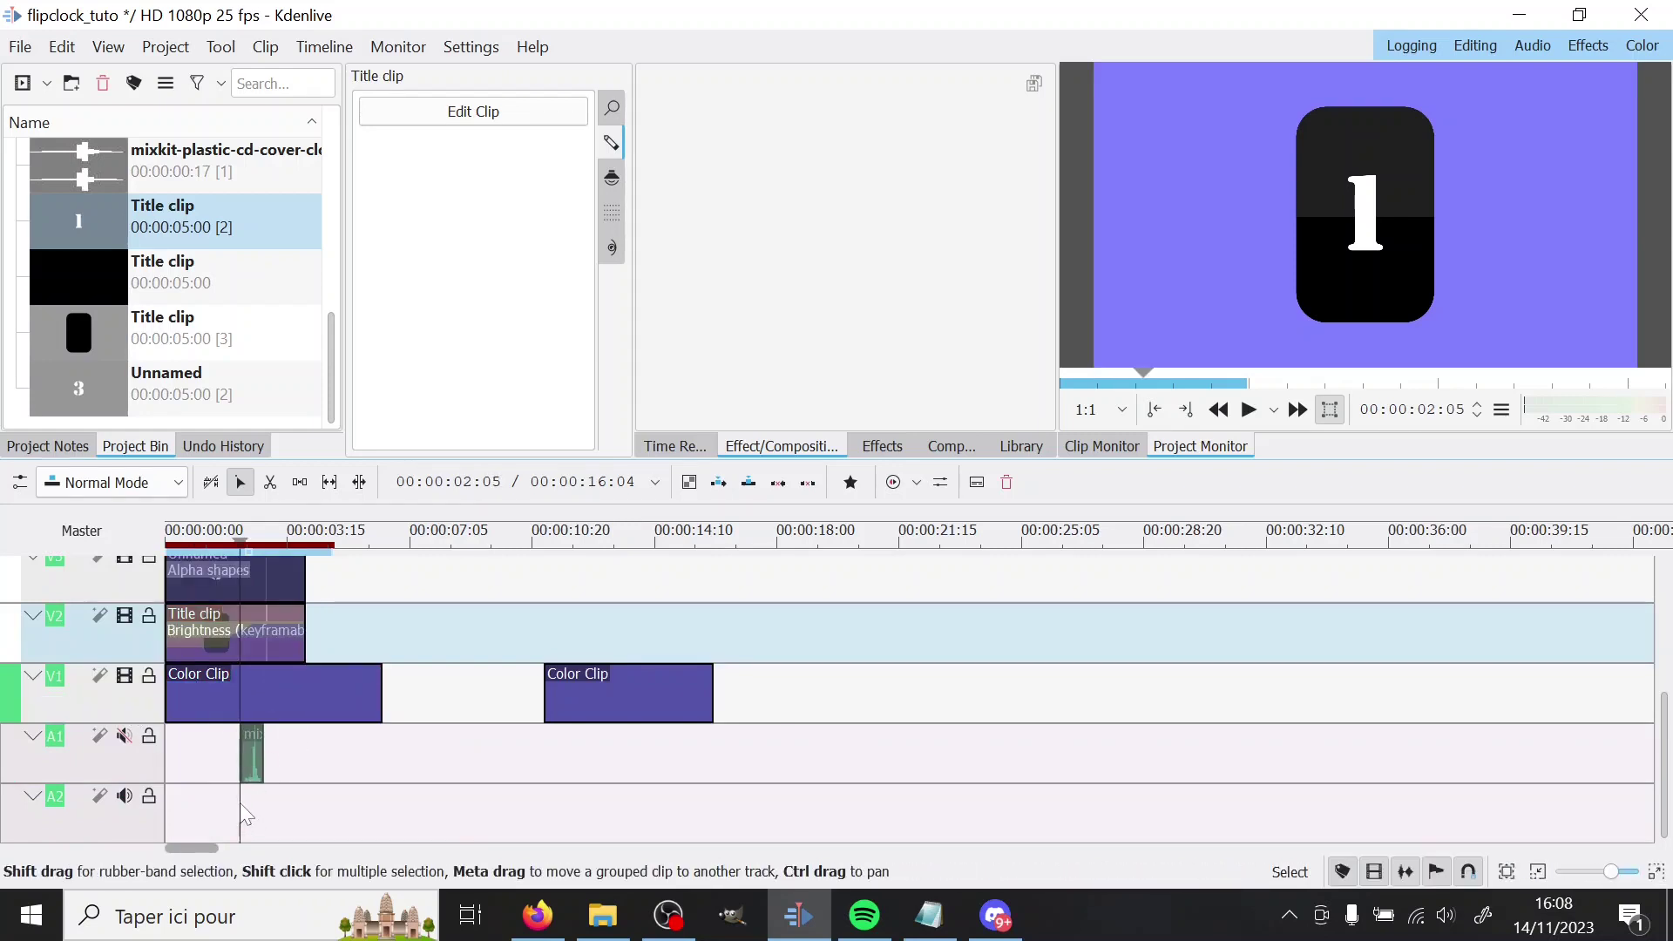
Unmute the A1 flip-sound track and play then pause the project preview
{"action": "left_click", "coordinate": [125, 736]}
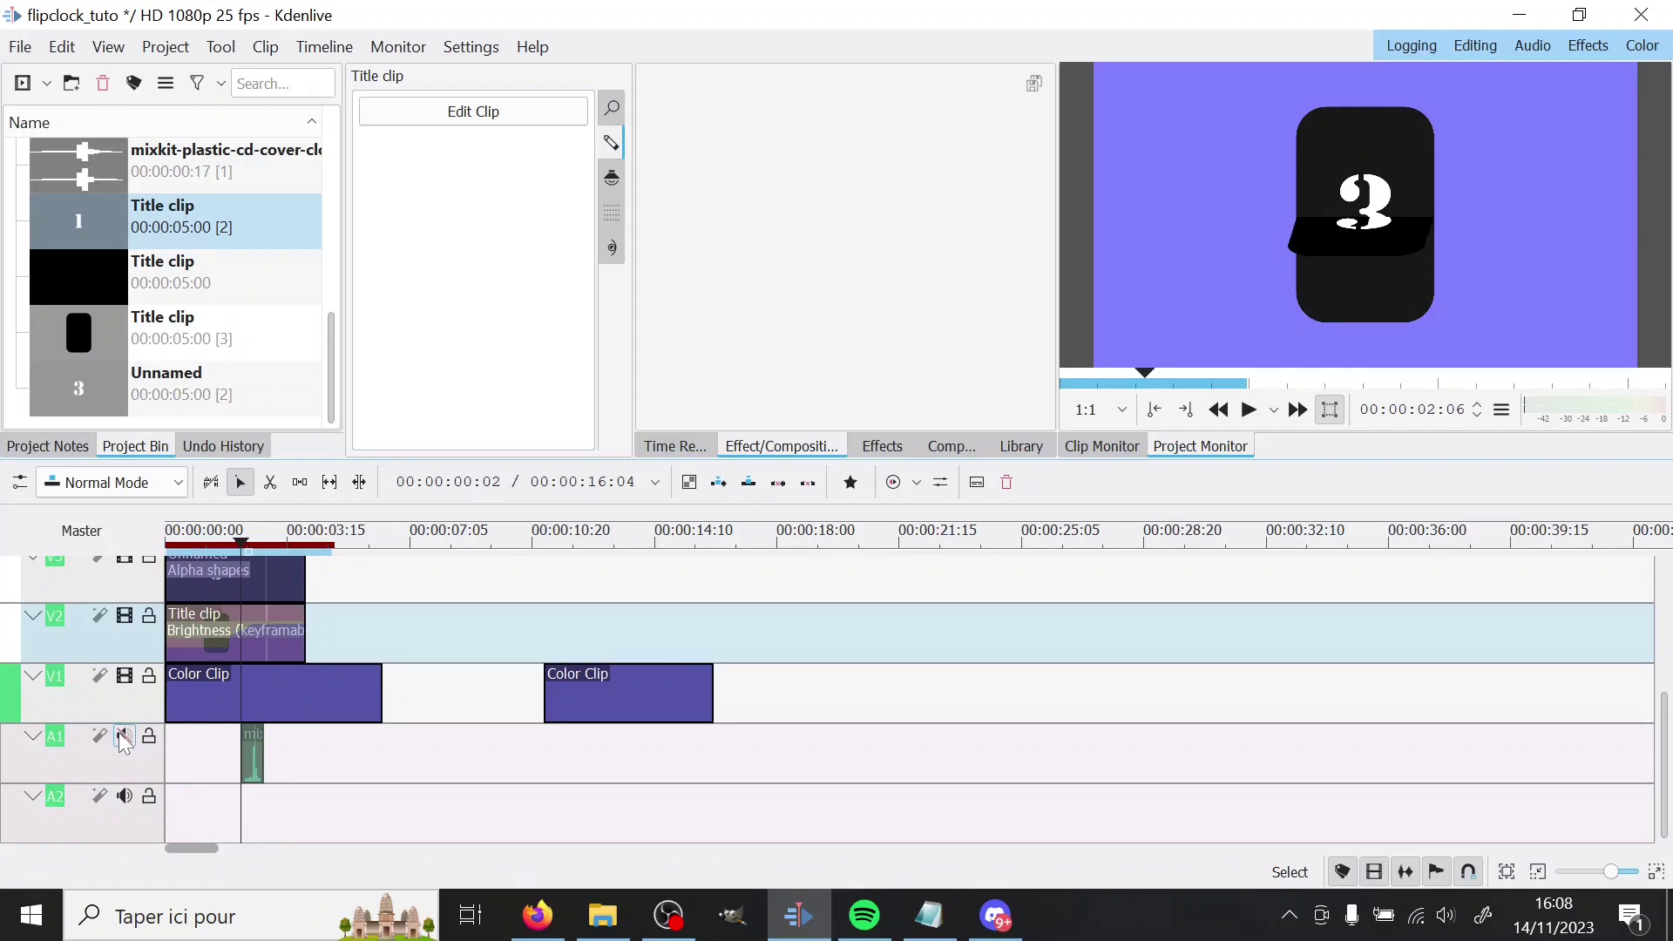
{"action": "left_click", "coordinate": [1249, 411]}
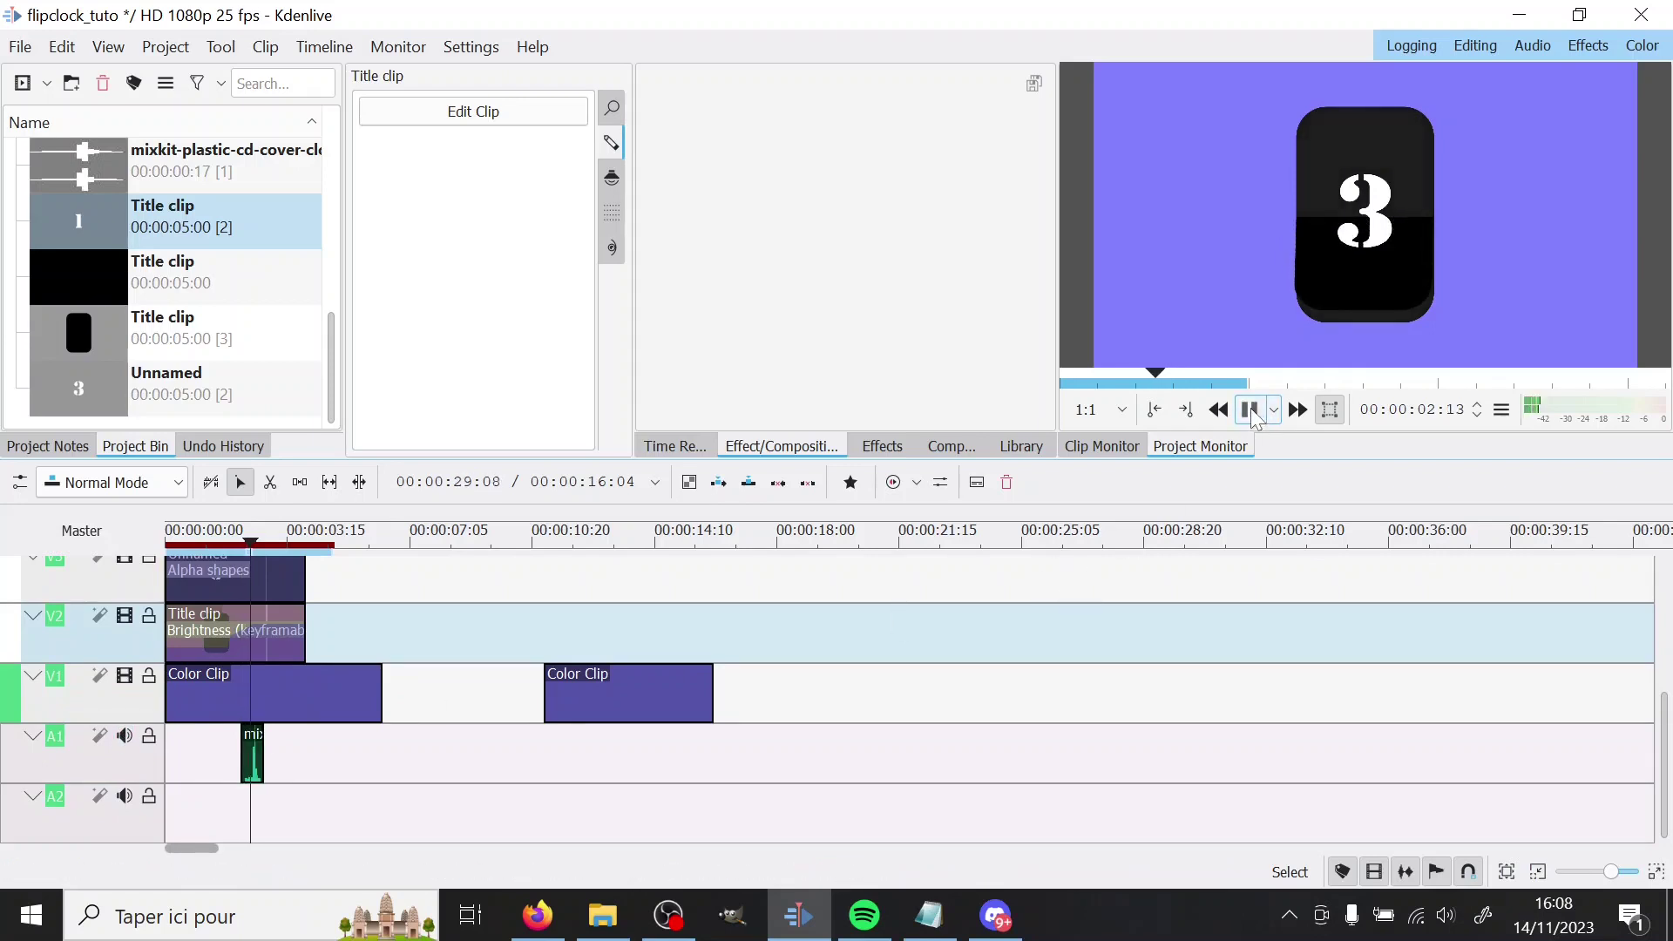
{"action": "left_click", "coordinate": [1253, 415]}
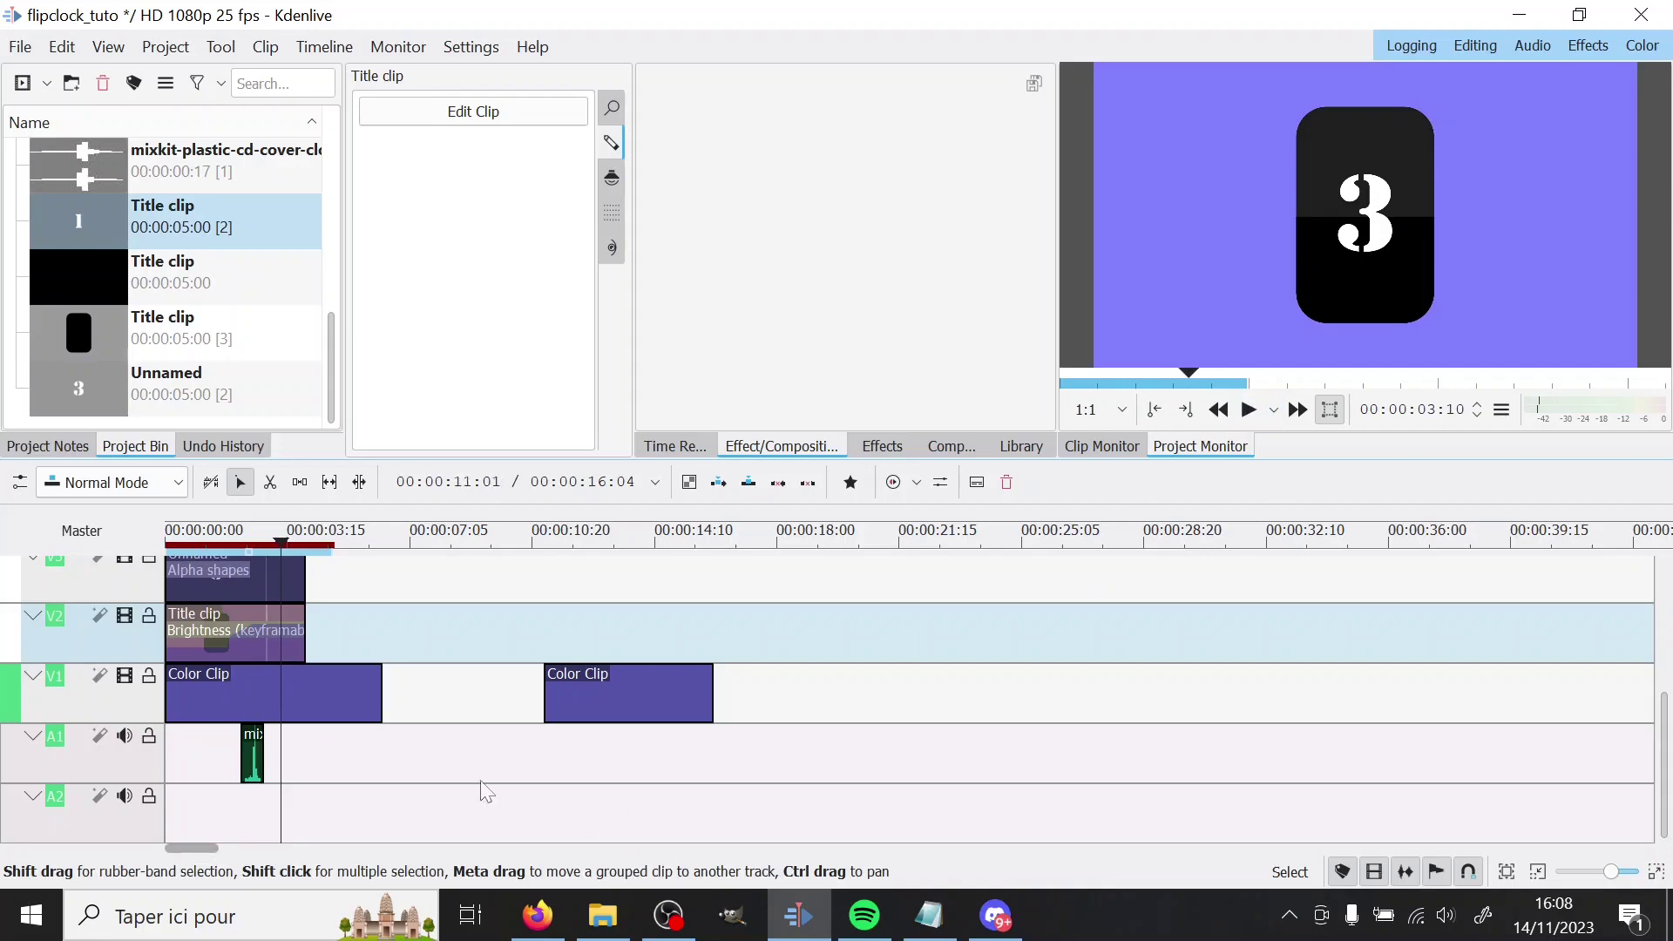
Select the A1 sound clip, then the V2 title group together with the V4 title clip
{"action": "left_click", "coordinate": [250, 750]}
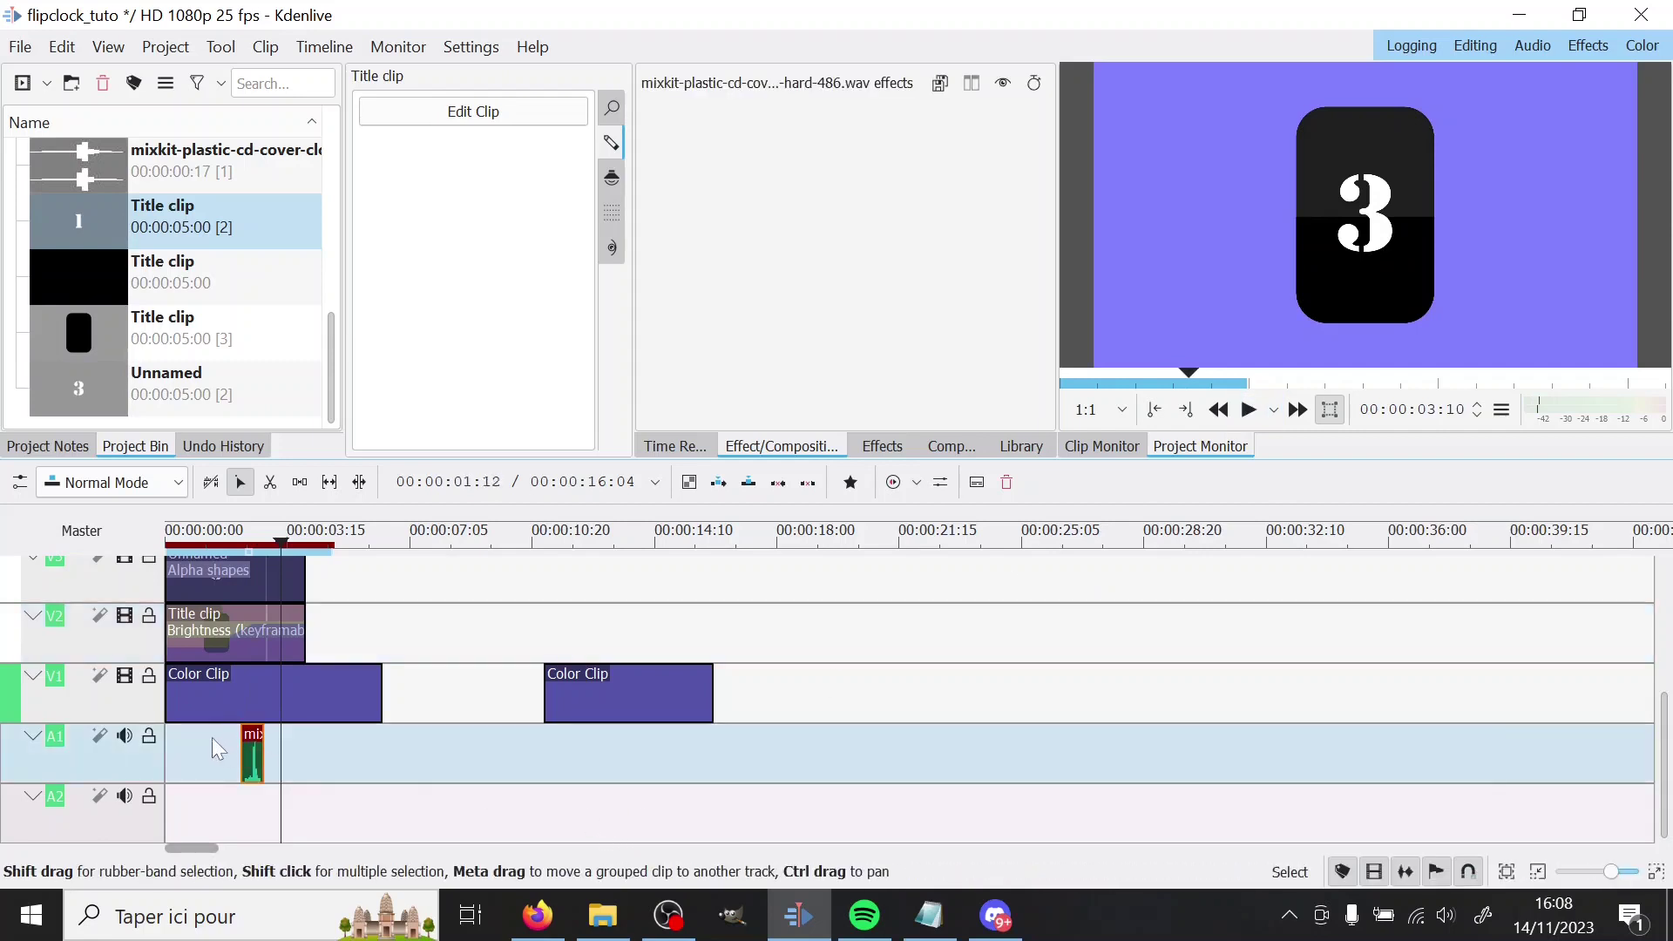
{"action": "scroll", "coordinate": [212, 736], "scroll_direction": "up", "scroll_amount": 1}
{"action": "left_click", "coordinate": [242, 739]}
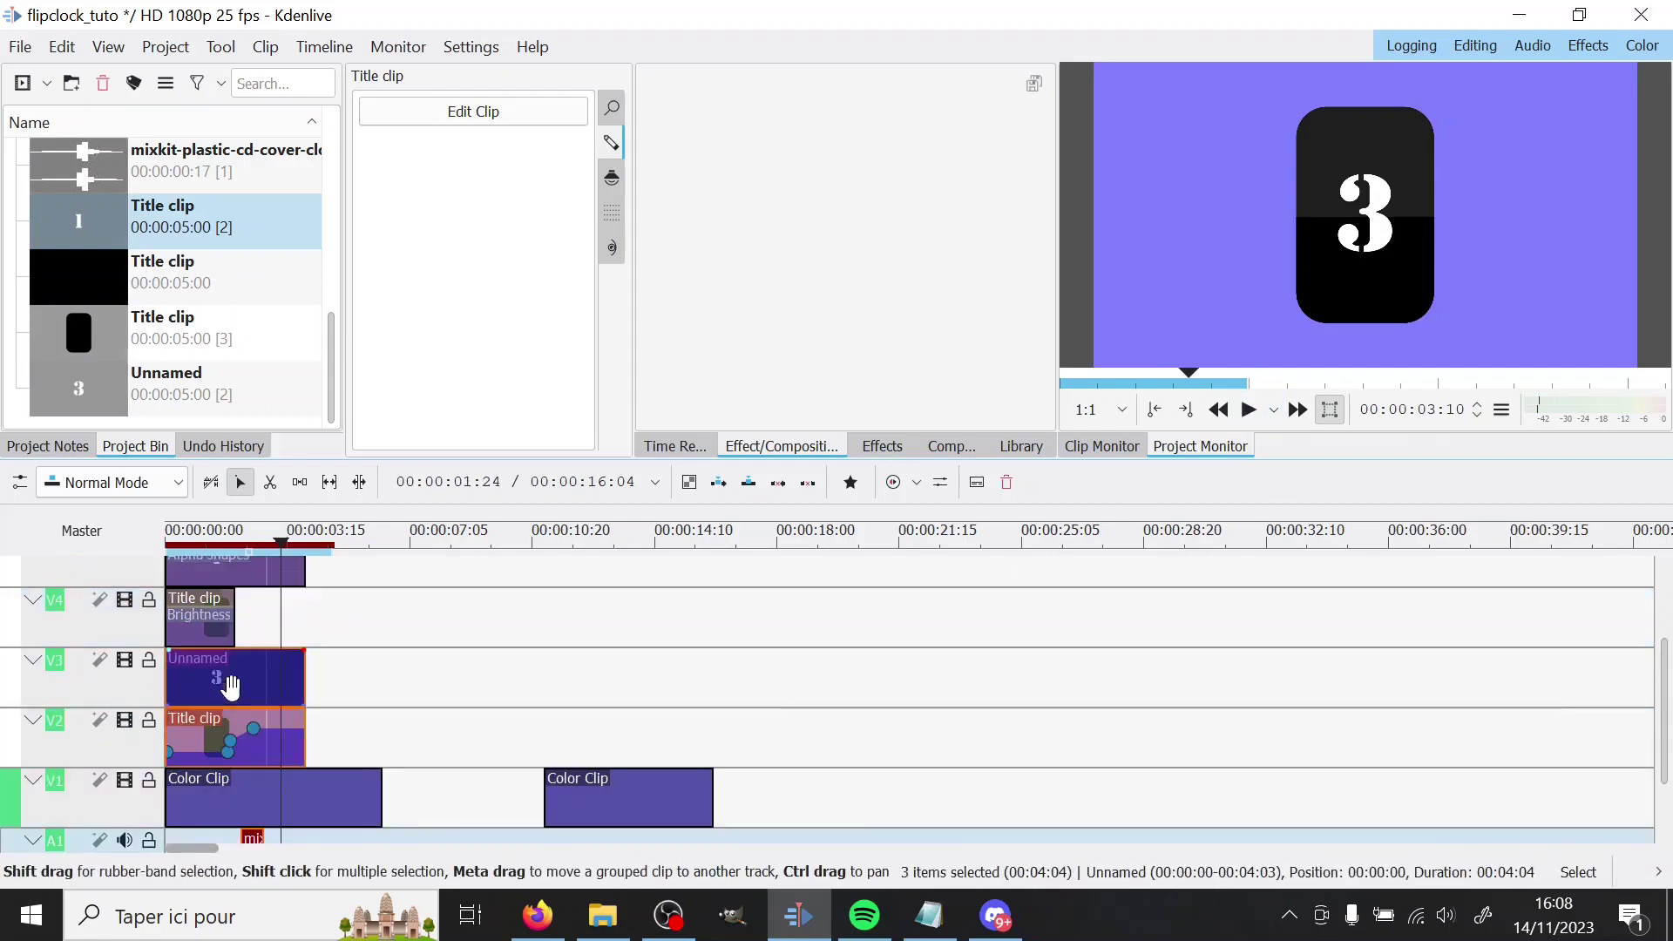
{"action": "left_click", "coordinate": [202, 616]}
{"action": "scroll", "coordinate": [193, 607], "scroll_direction": "up", "scroll_amount": 1}
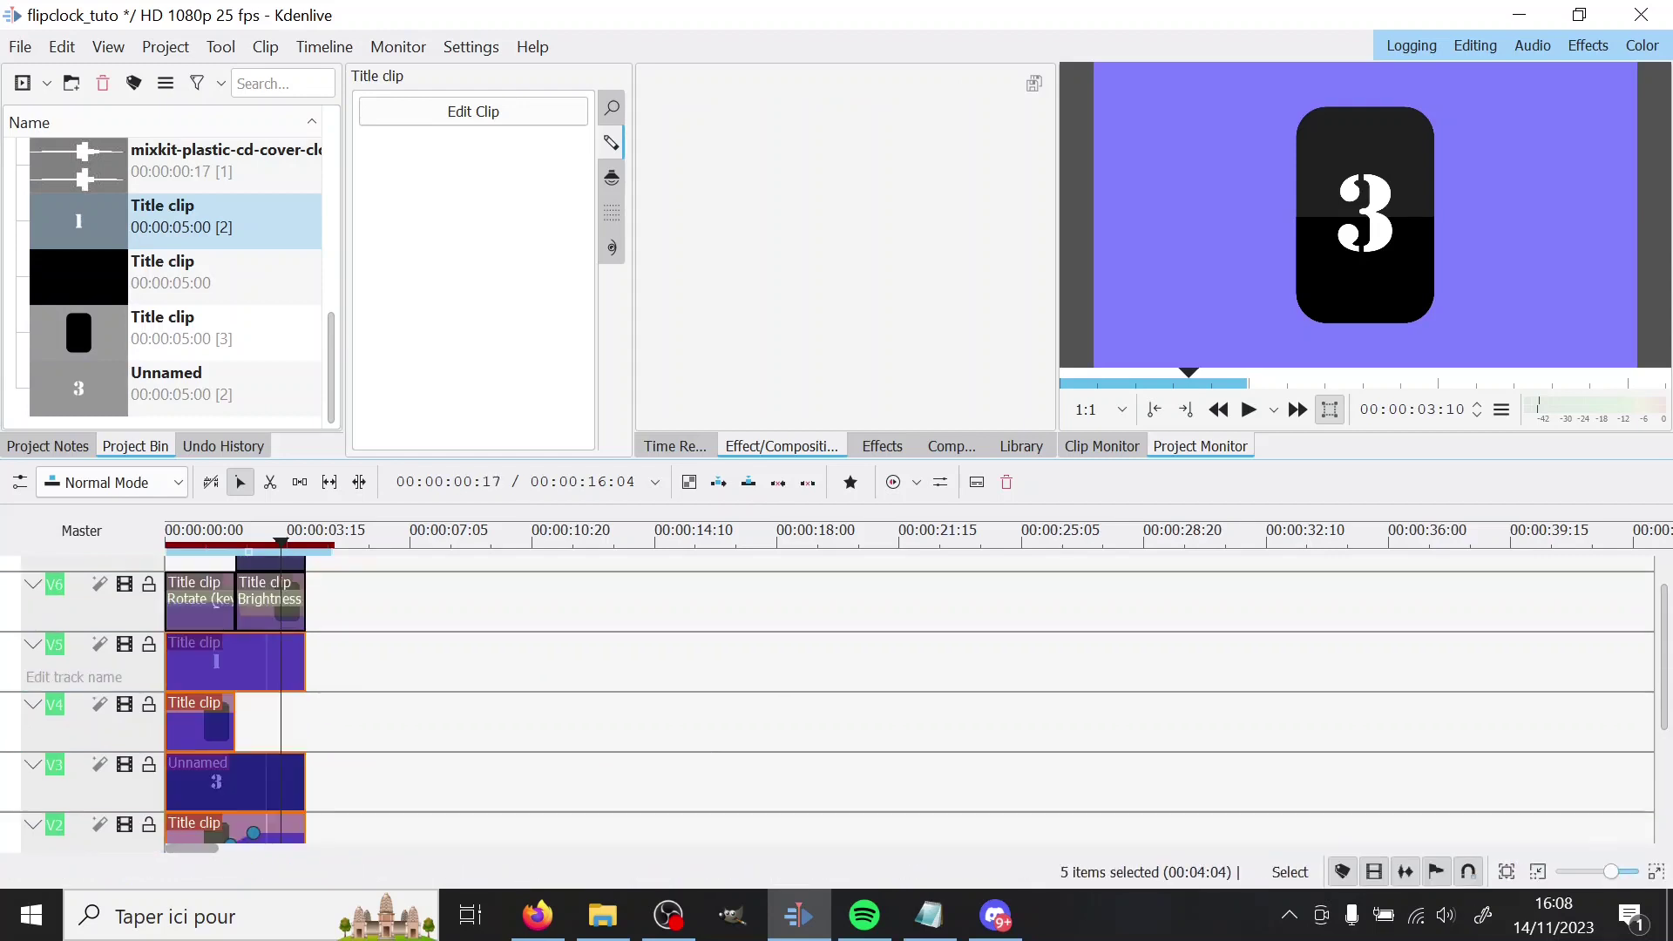
Add the V6 title clips and the V7 Unnamed clip to the selection
{"action": "left_click", "coordinate": [194, 601]}
{"action": "scroll", "coordinate": [235, 592], "scroll_direction": "up", "scroll_amount": 1}
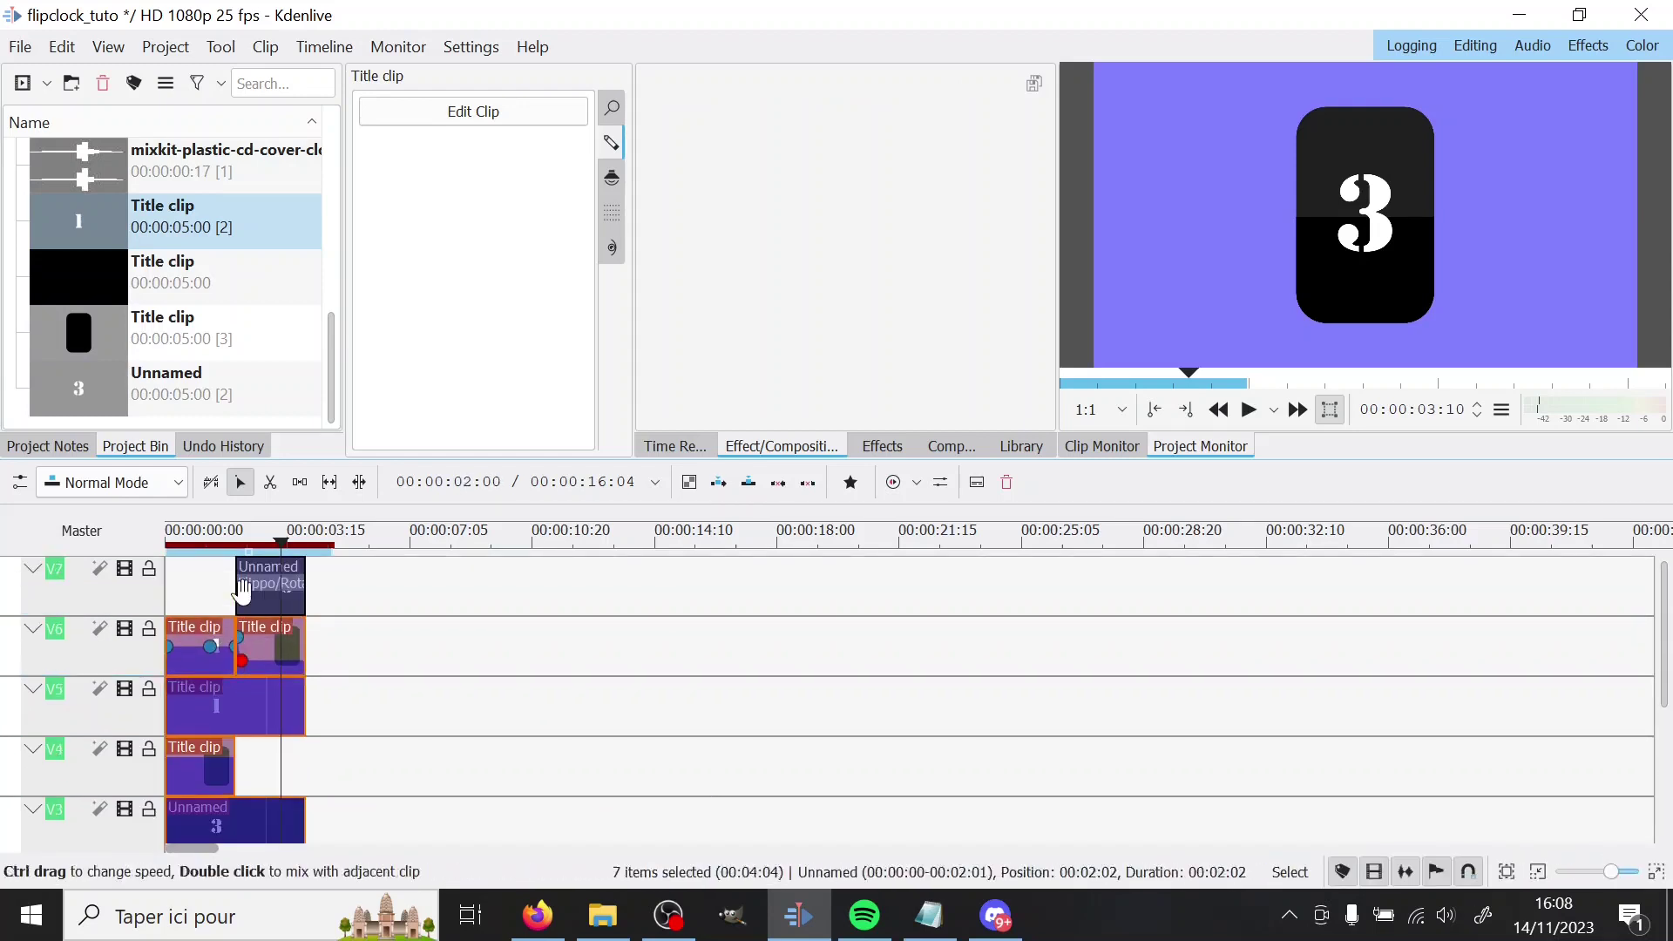
{"action": "left_click", "coordinate": [246, 585]}
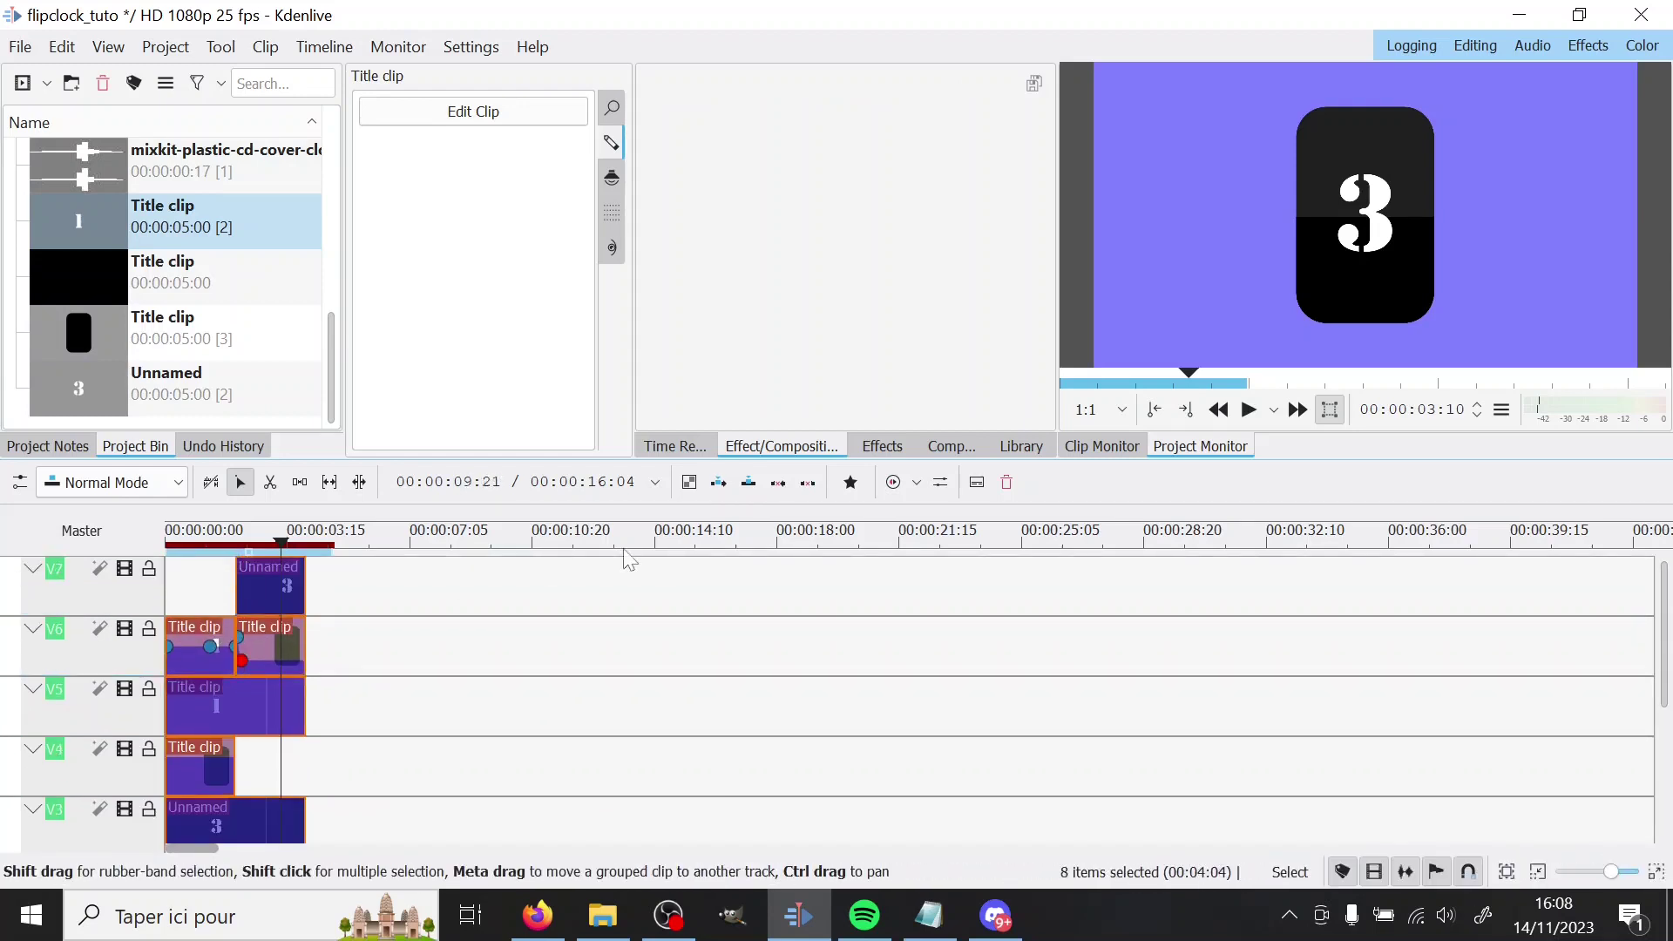
Show the Library, cancel the Add Clip dialog, select Final flip clock.mlt, and save with Ctrl+S
{"action": "left_click", "coordinate": [1019, 448]}
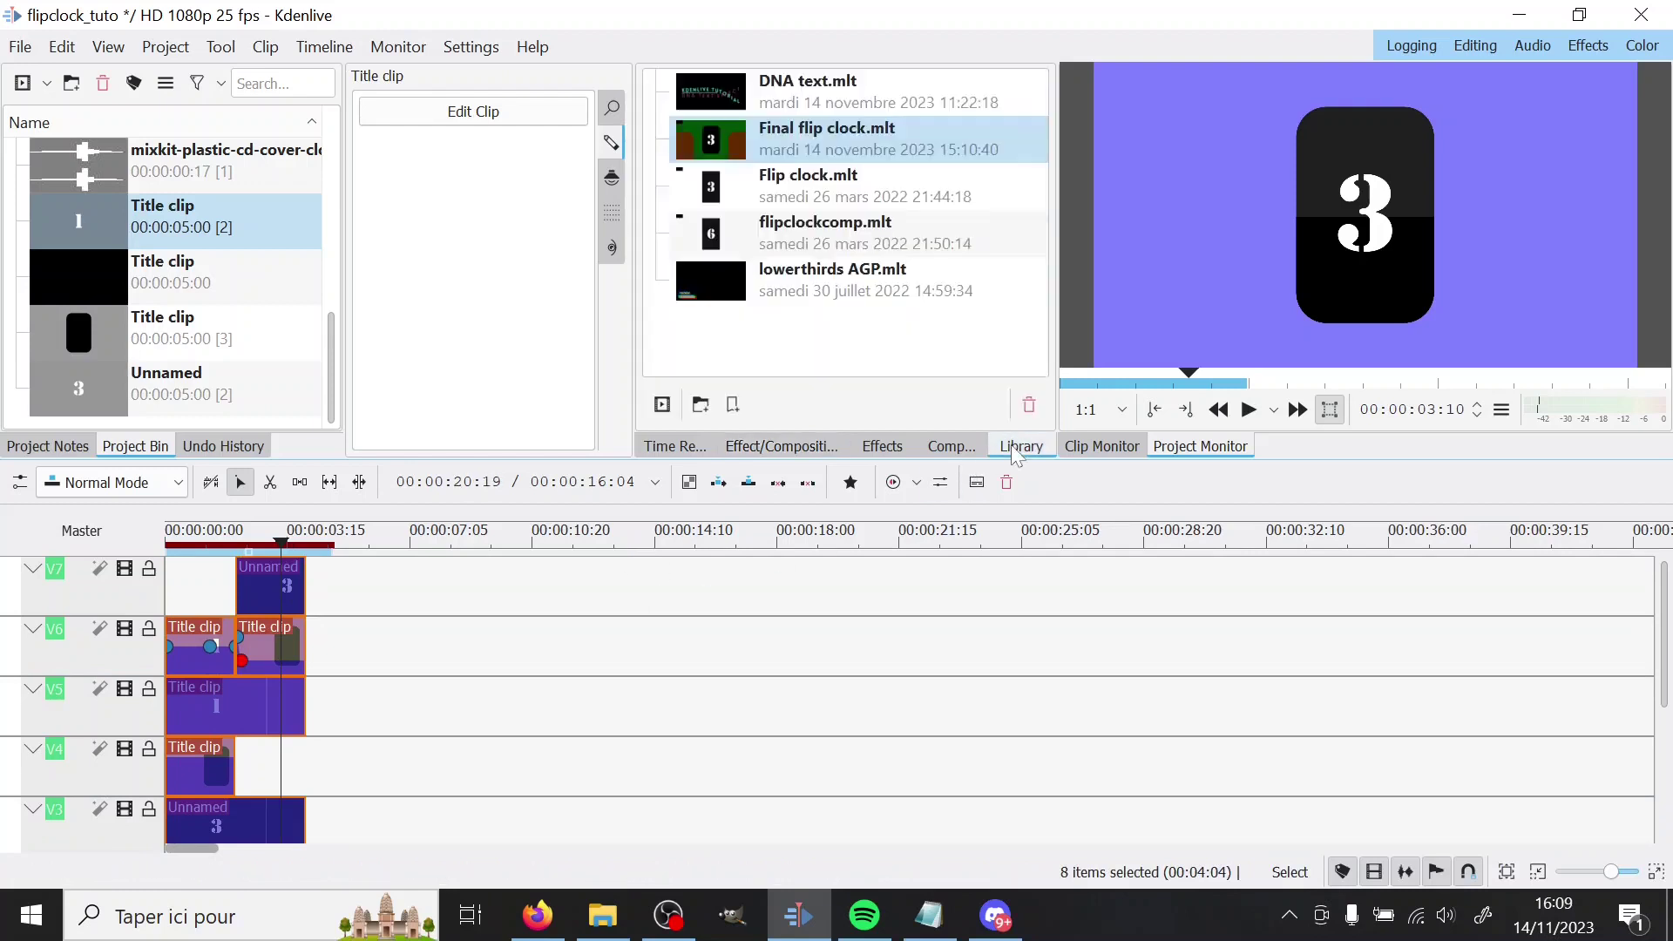
{"action": "left_click", "coordinate": [701, 405]}
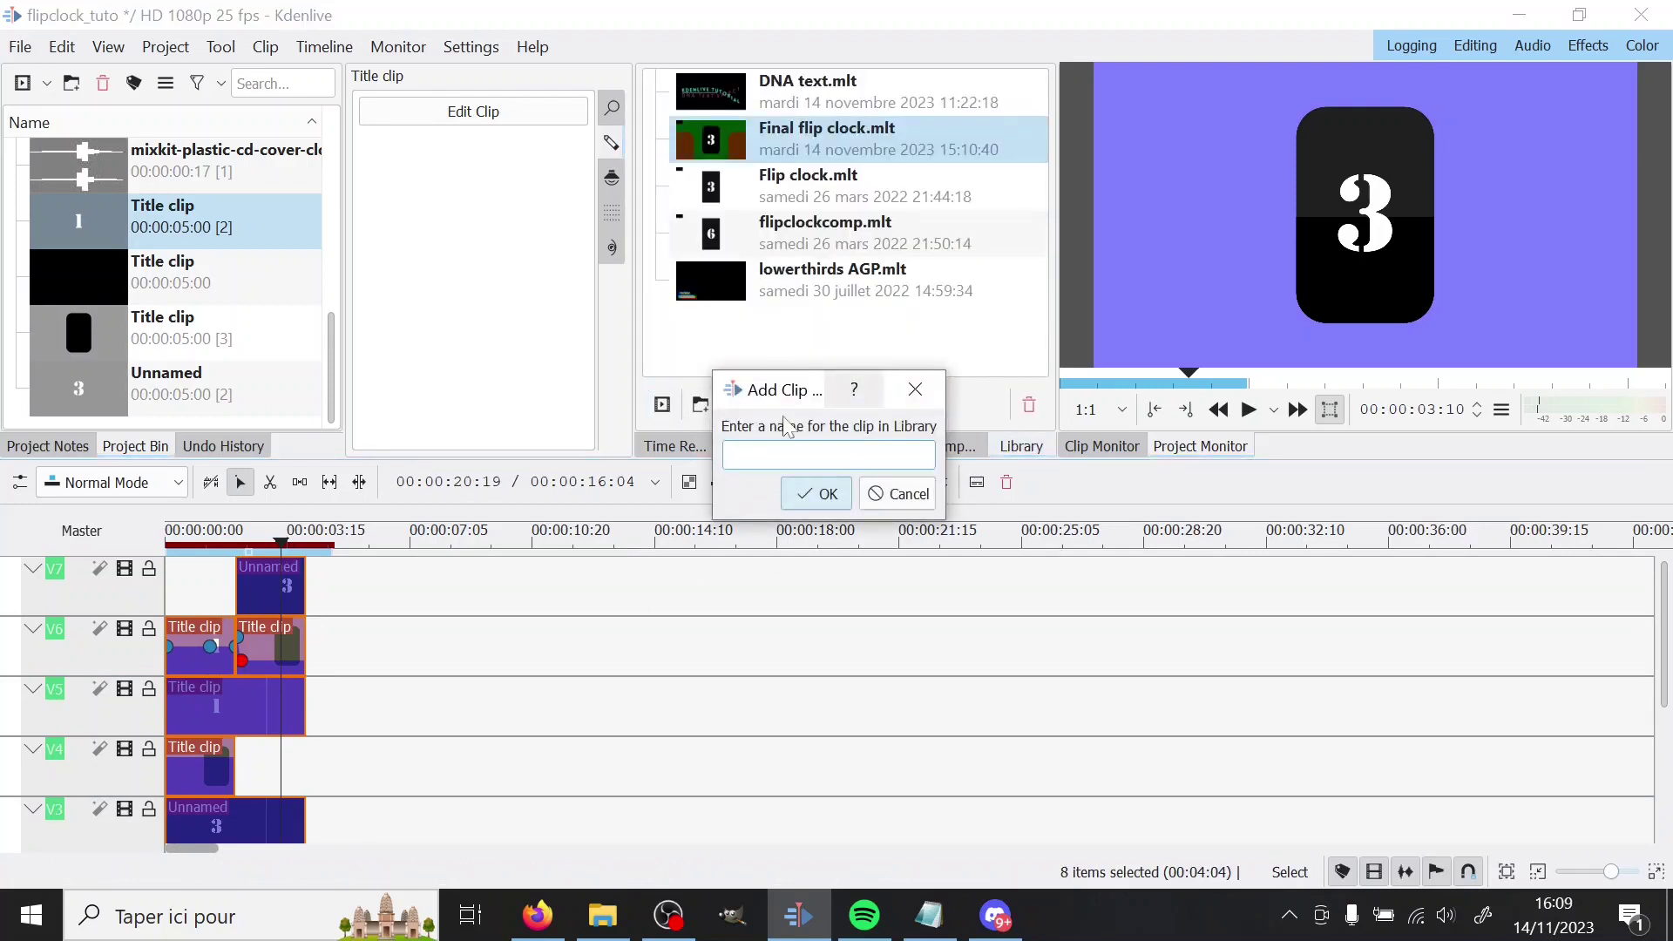
{"action": "left_click", "coordinate": [899, 494]}
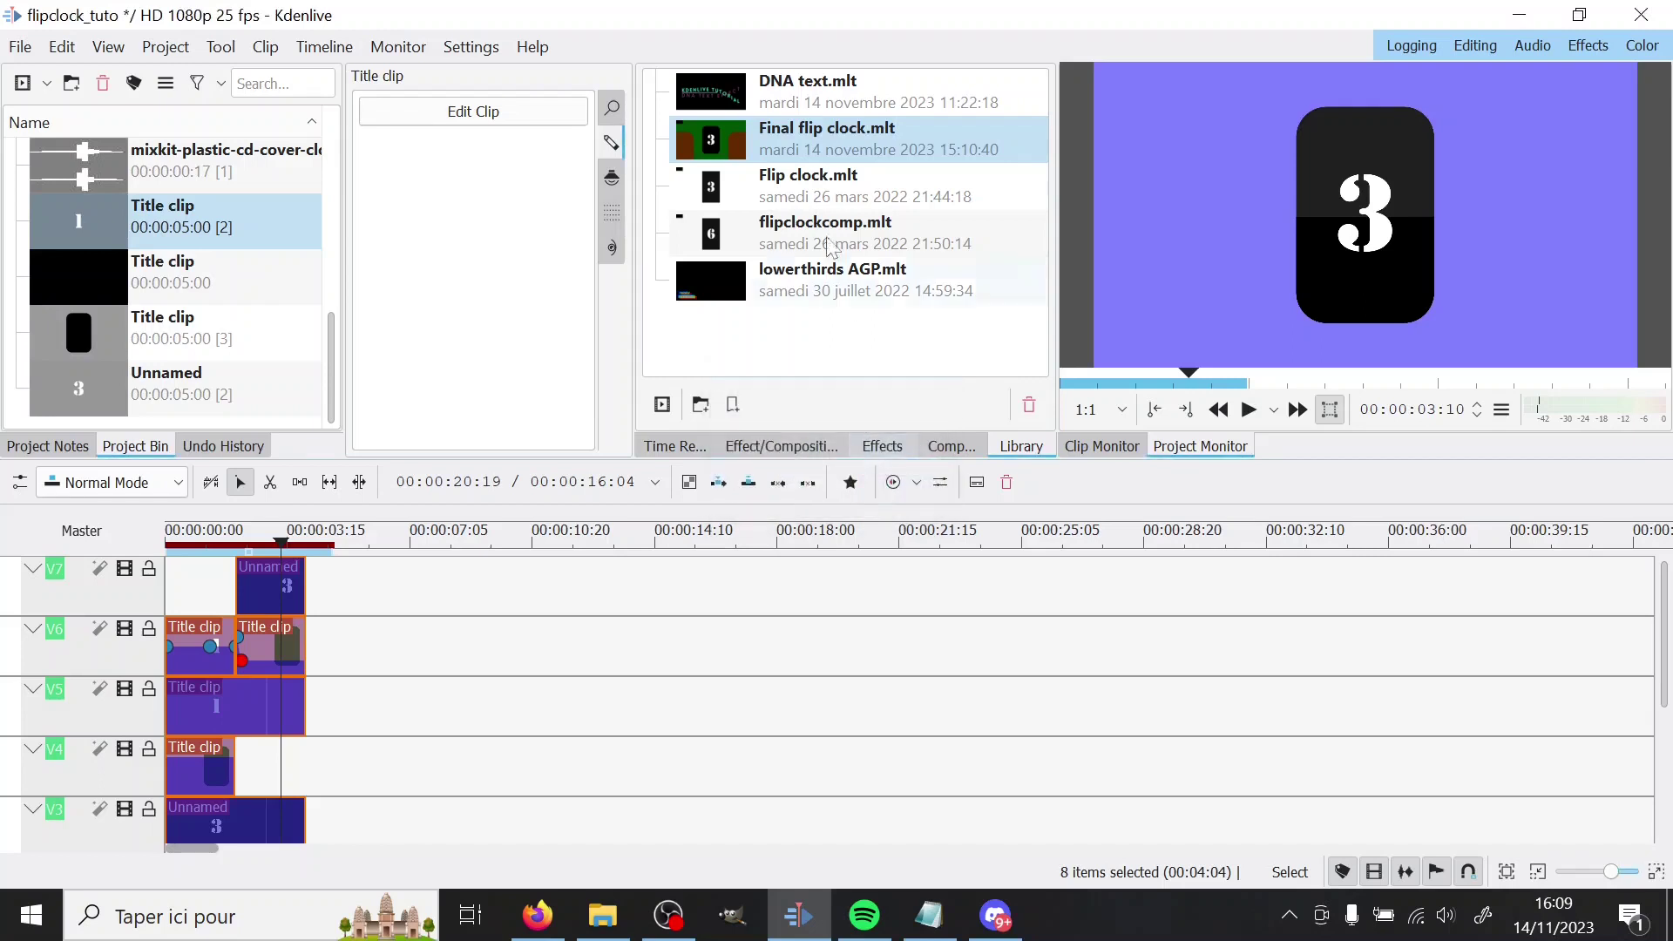
{"action": "left_click", "coordinate": [777, 133]}
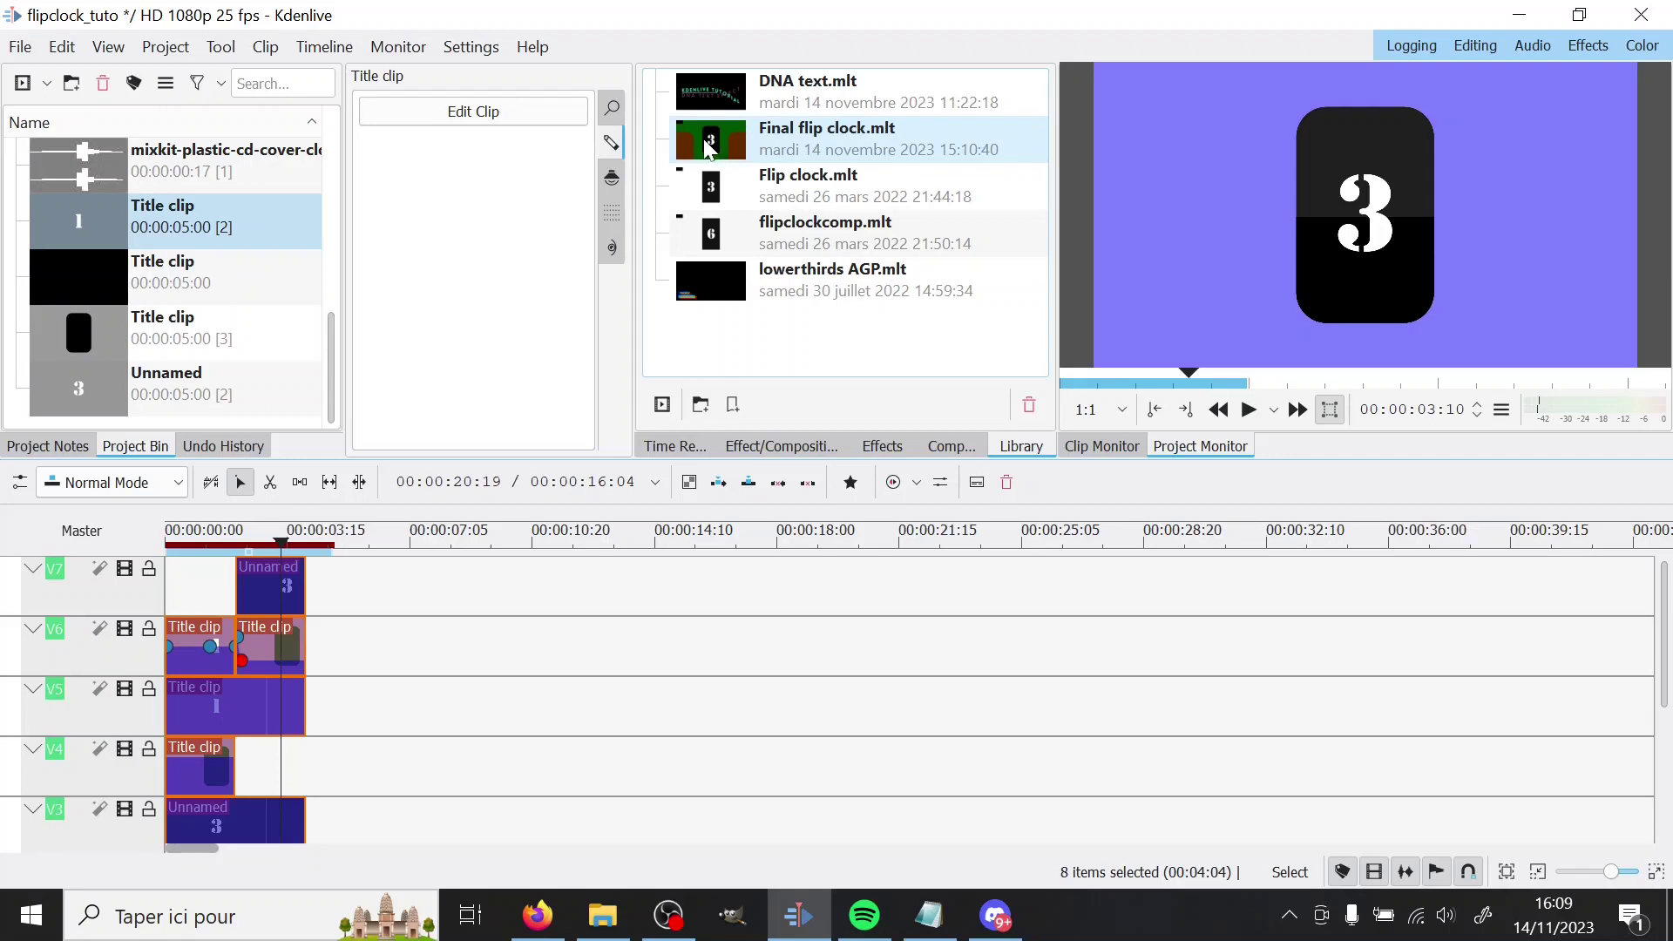
{"action": "key", "text": "ctrl+s"}
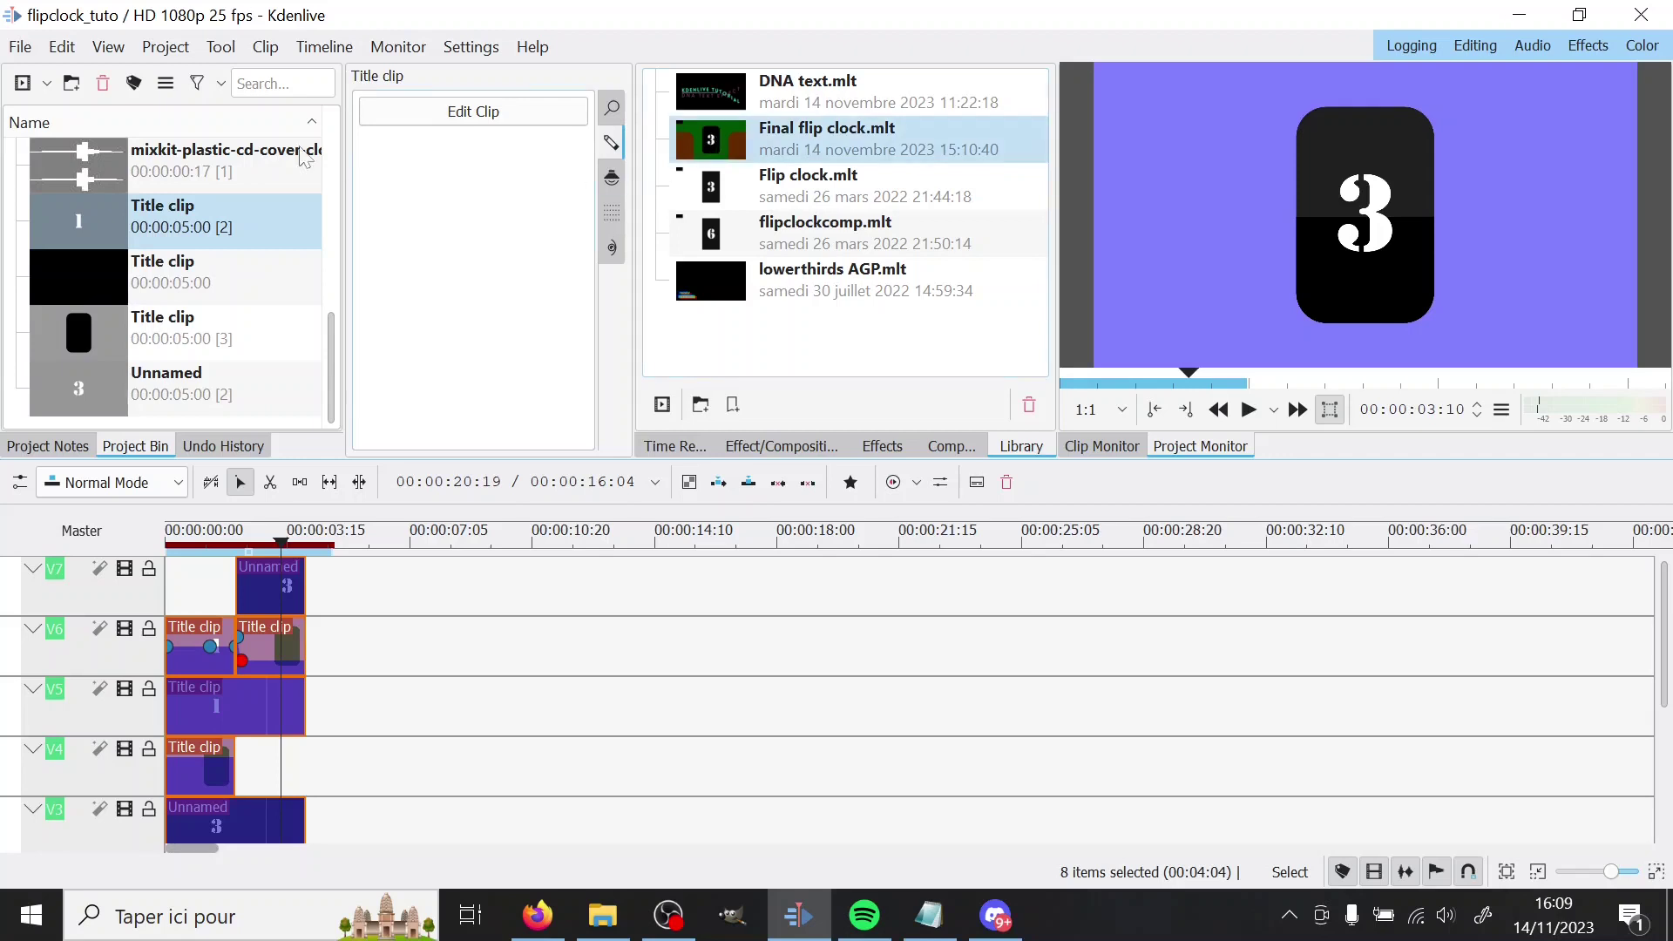
Create a new project, accepting the default Project Settings
{"action": "left_click", "coordinate": [28, 54]}
{"action": "key", "text": "Escape"}
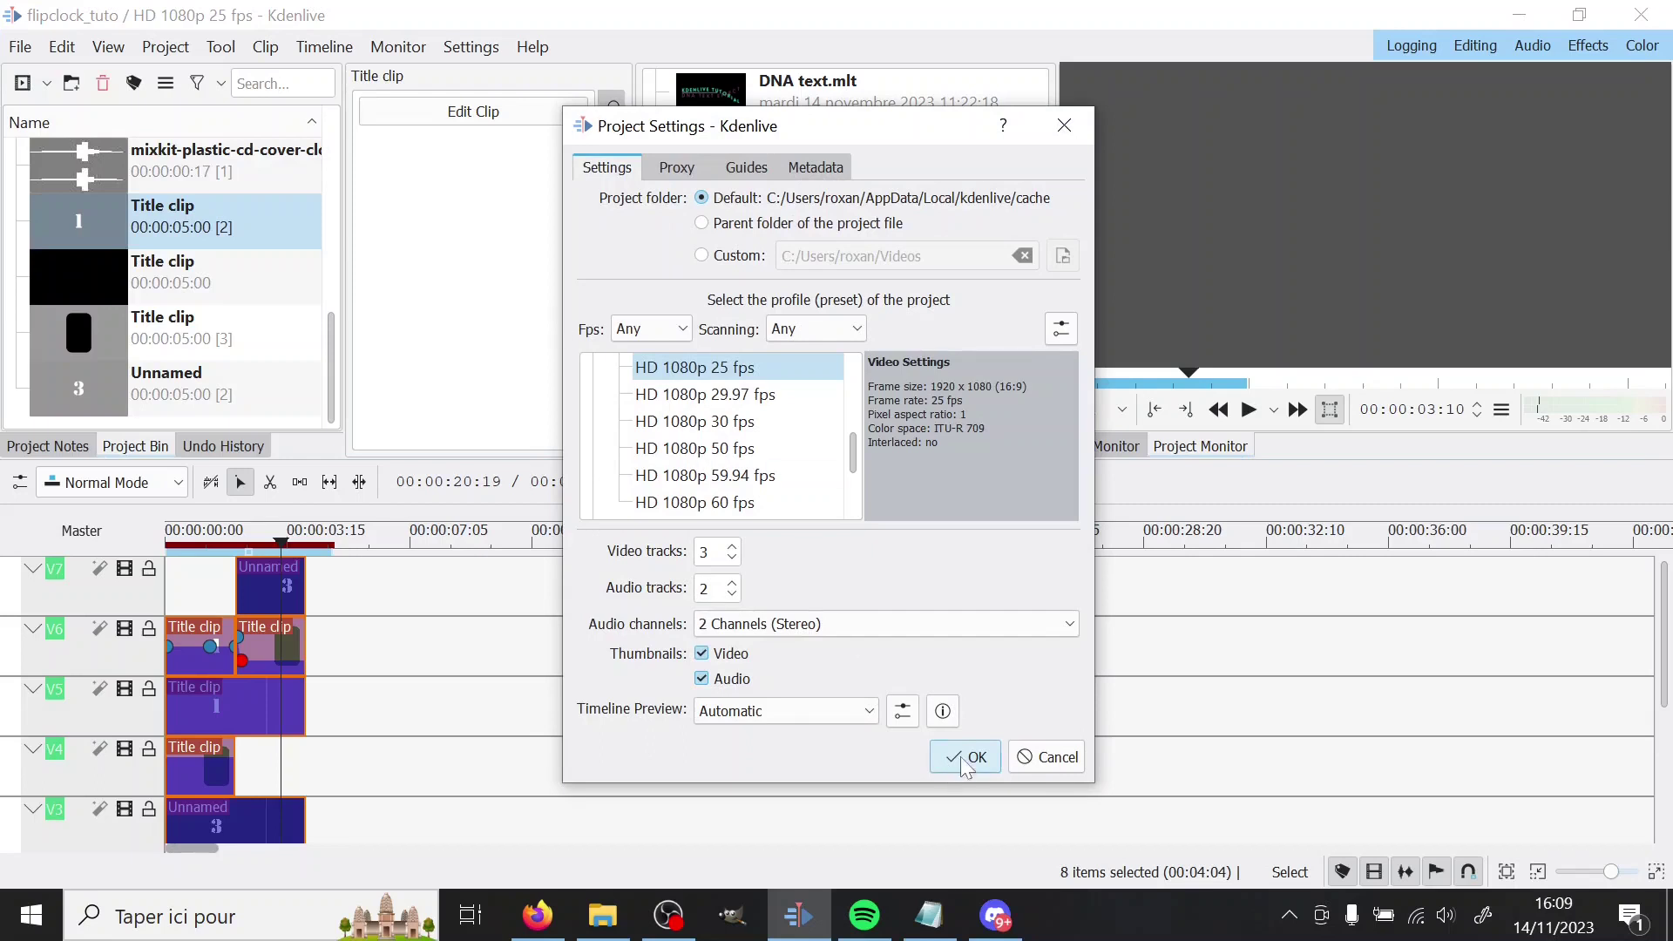
{"action": "left_click", "coordinate": [966, 760]}
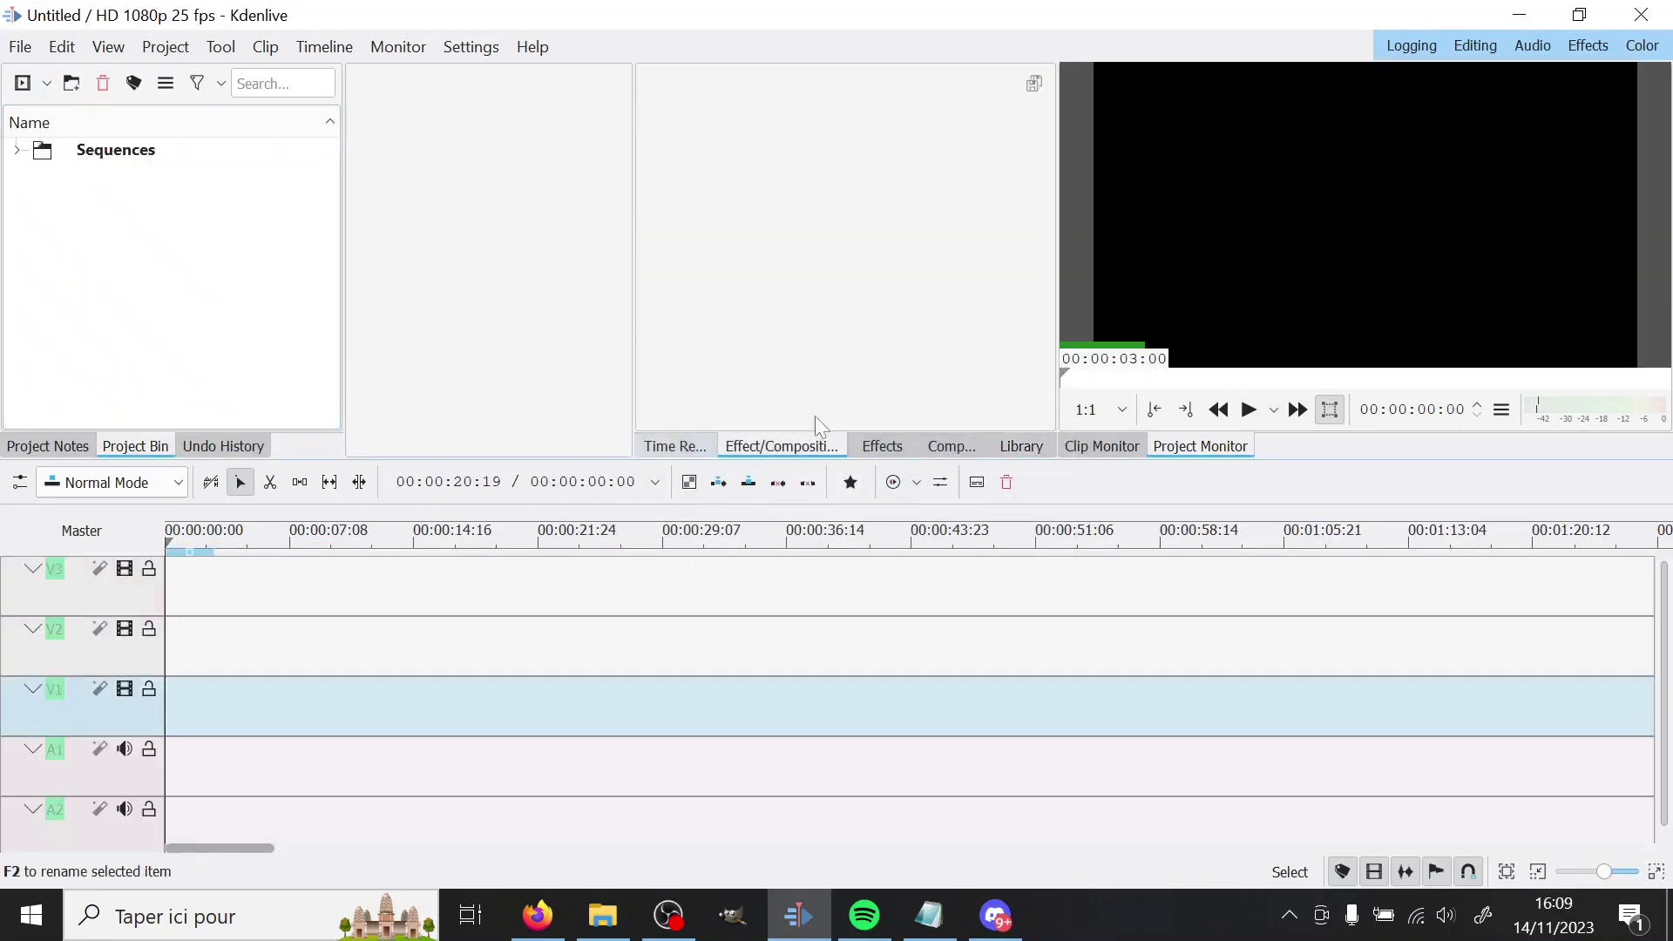
Add Final flip clock.mlt from the Library to the bin, preview it, and place it on V1
{"action": "left_click", "coordinate": [793, 138]}
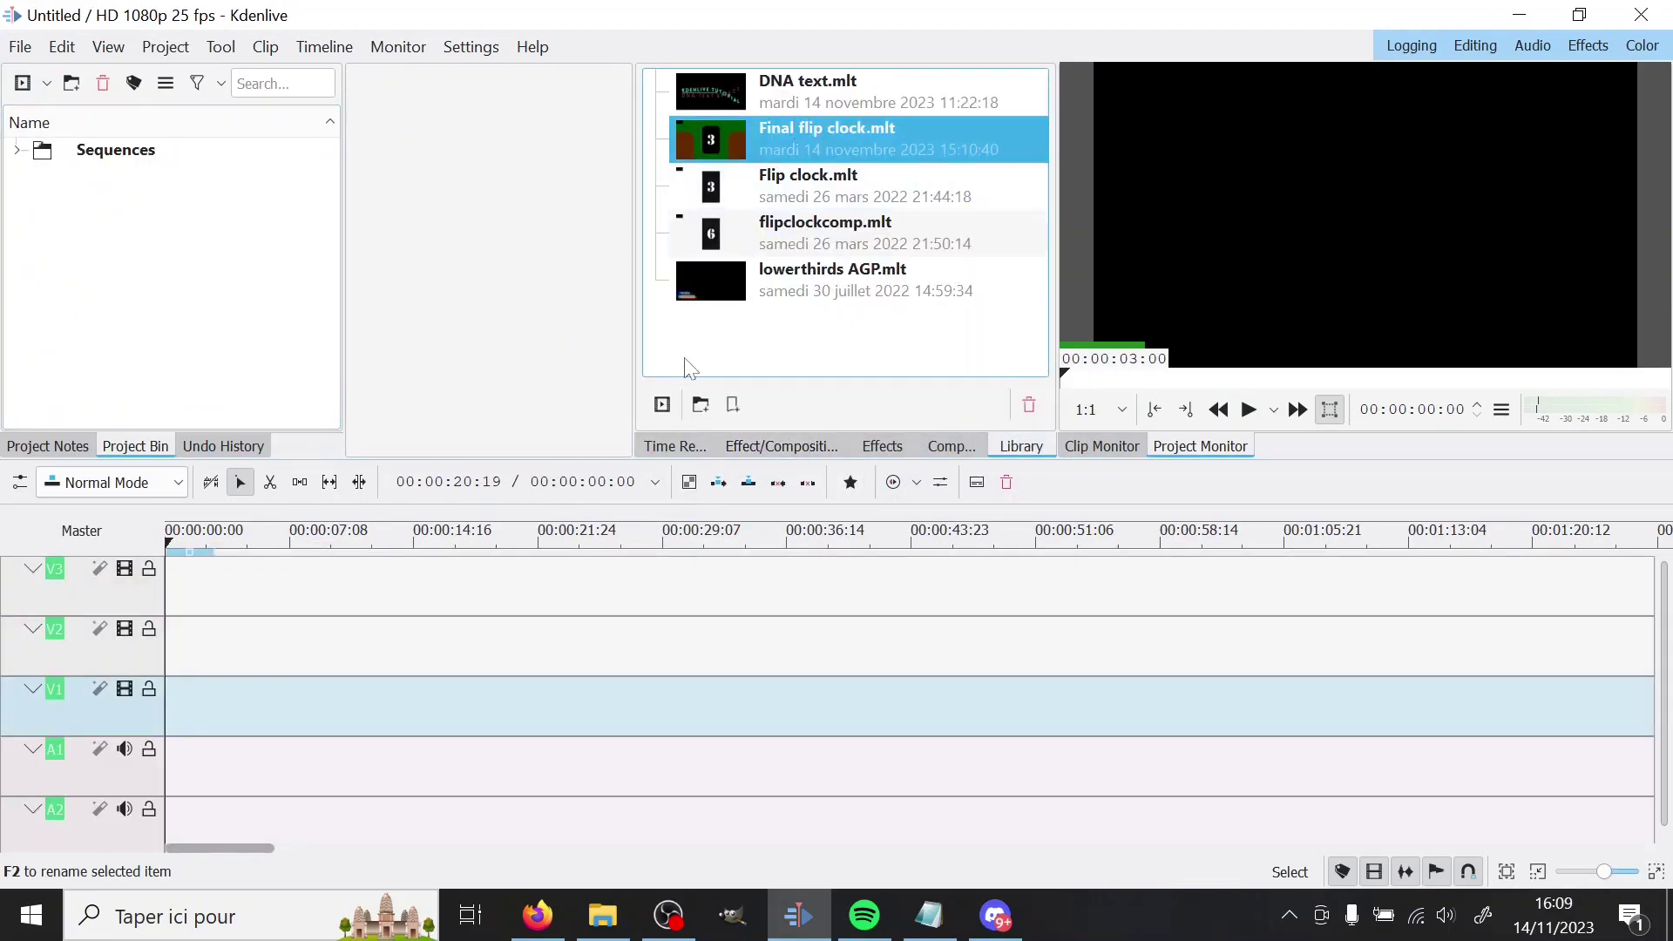
{"action": "left_click", "coordinate": [663, 406]}
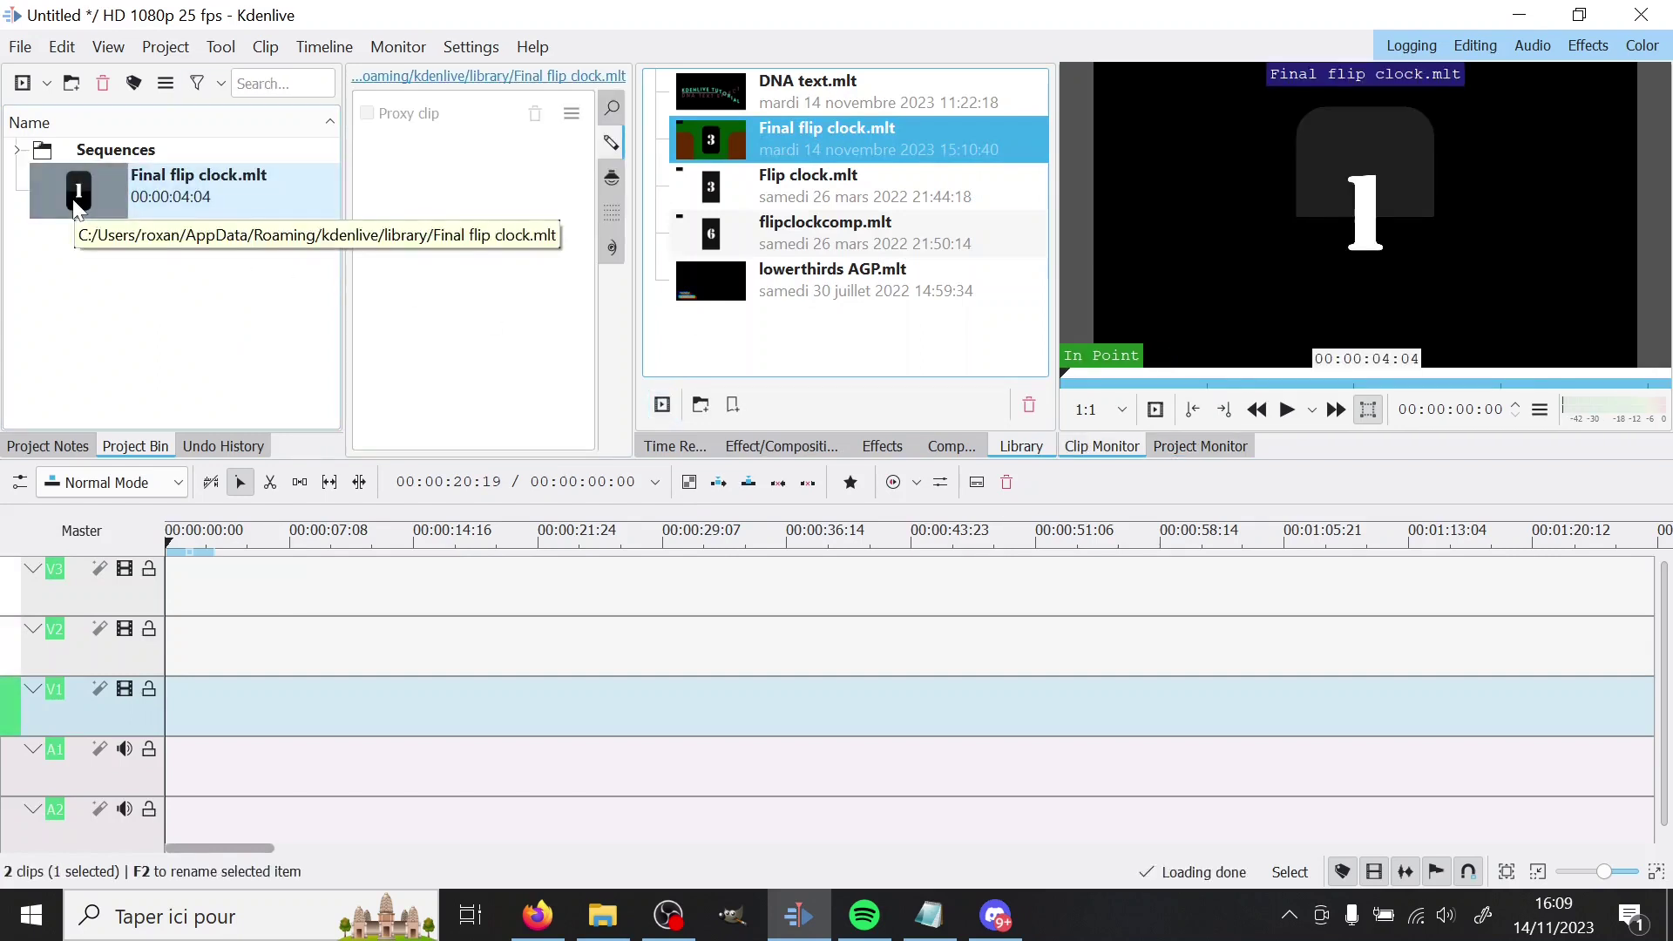
{"action": "left_click", "coordinate": [1289, 415]}
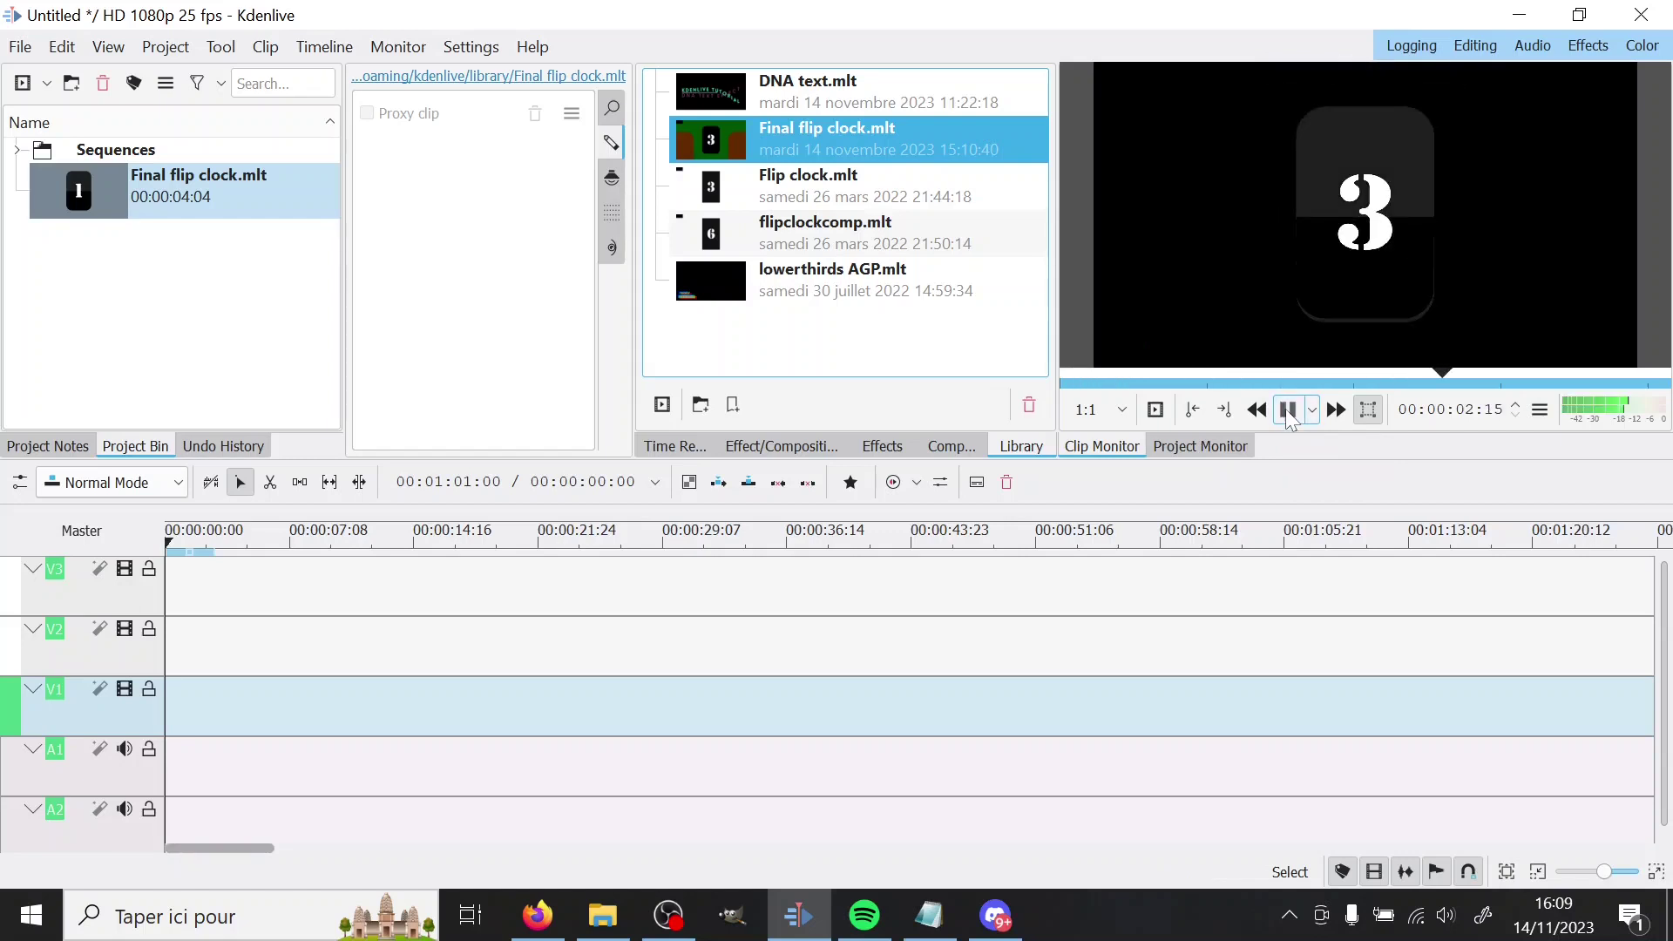
{"action": "left_click", "coordinate": [1289, 411]}
{"action": "left_click_drag", "start_coordinate": [78, 191], "coordinate": [162, 737]}
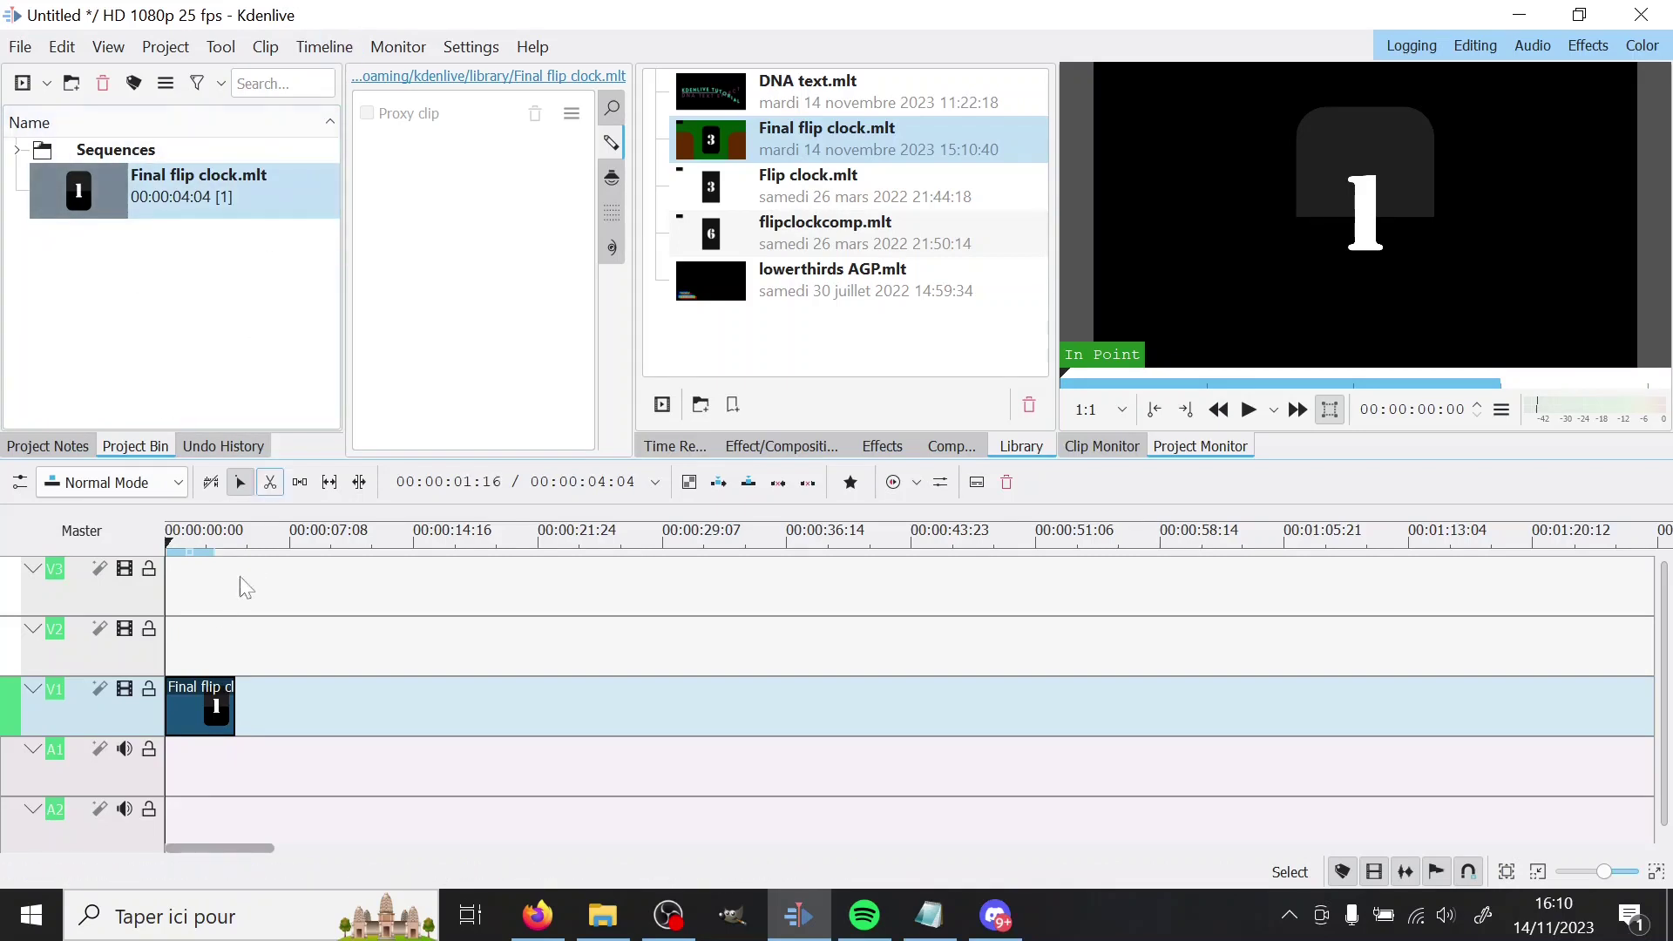
Select the Final flip clock clip and attempt Expand Clip from the Timeline menu
{"action": "left_click", "coordinate": [218, 689]}
{"action": "left_click", "coordinate": [324, 46]}
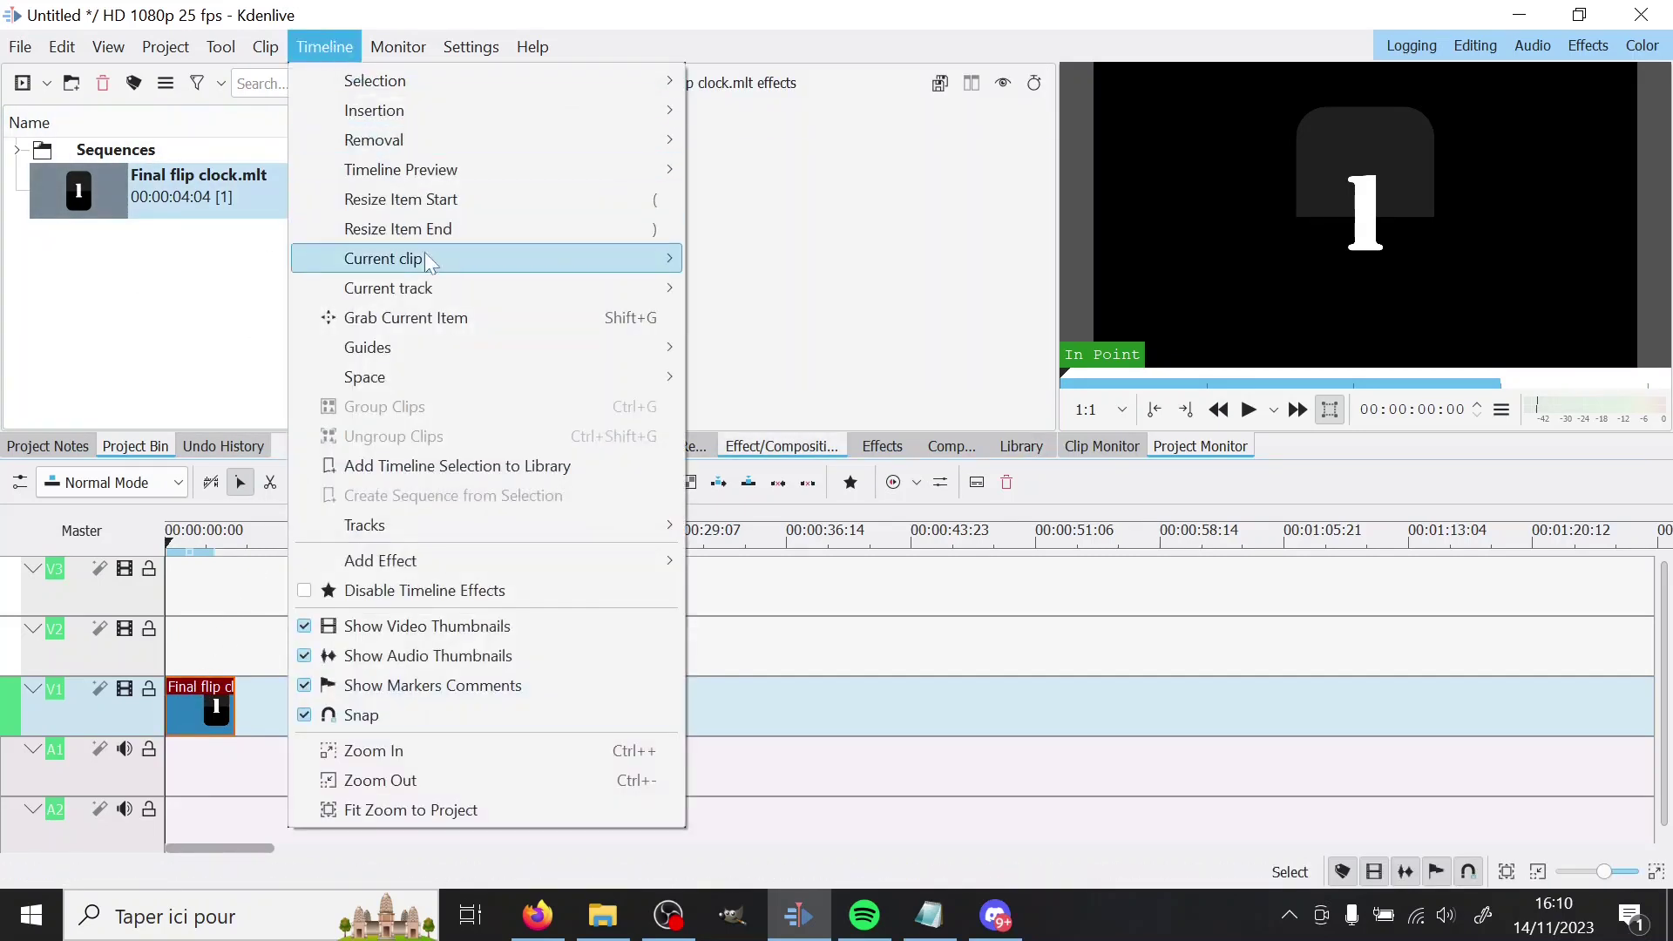
{"action": "mouse_move", "coordinate": [432, 259]}
{"action": "left_click", "coordinate": [793, 558]}
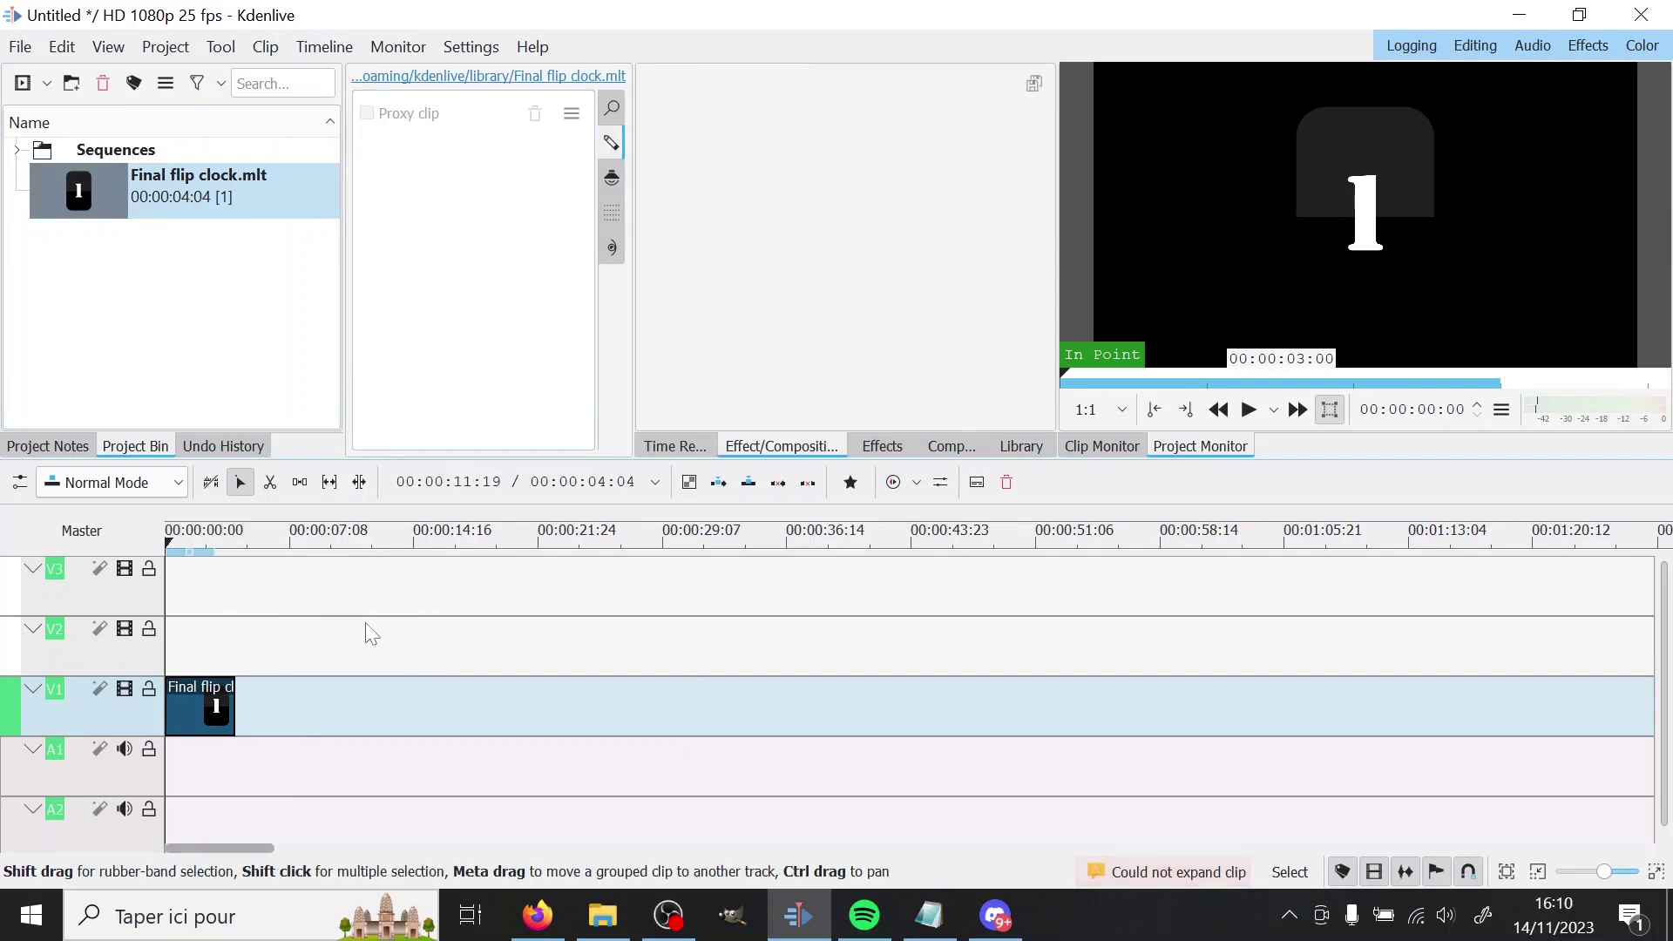
Insert 4 new video tracks from the V3 track menu
{"action": "right_click", "coordinate": [111, 597]}
{"action": "left_click", "coordinate": [185, 615]}
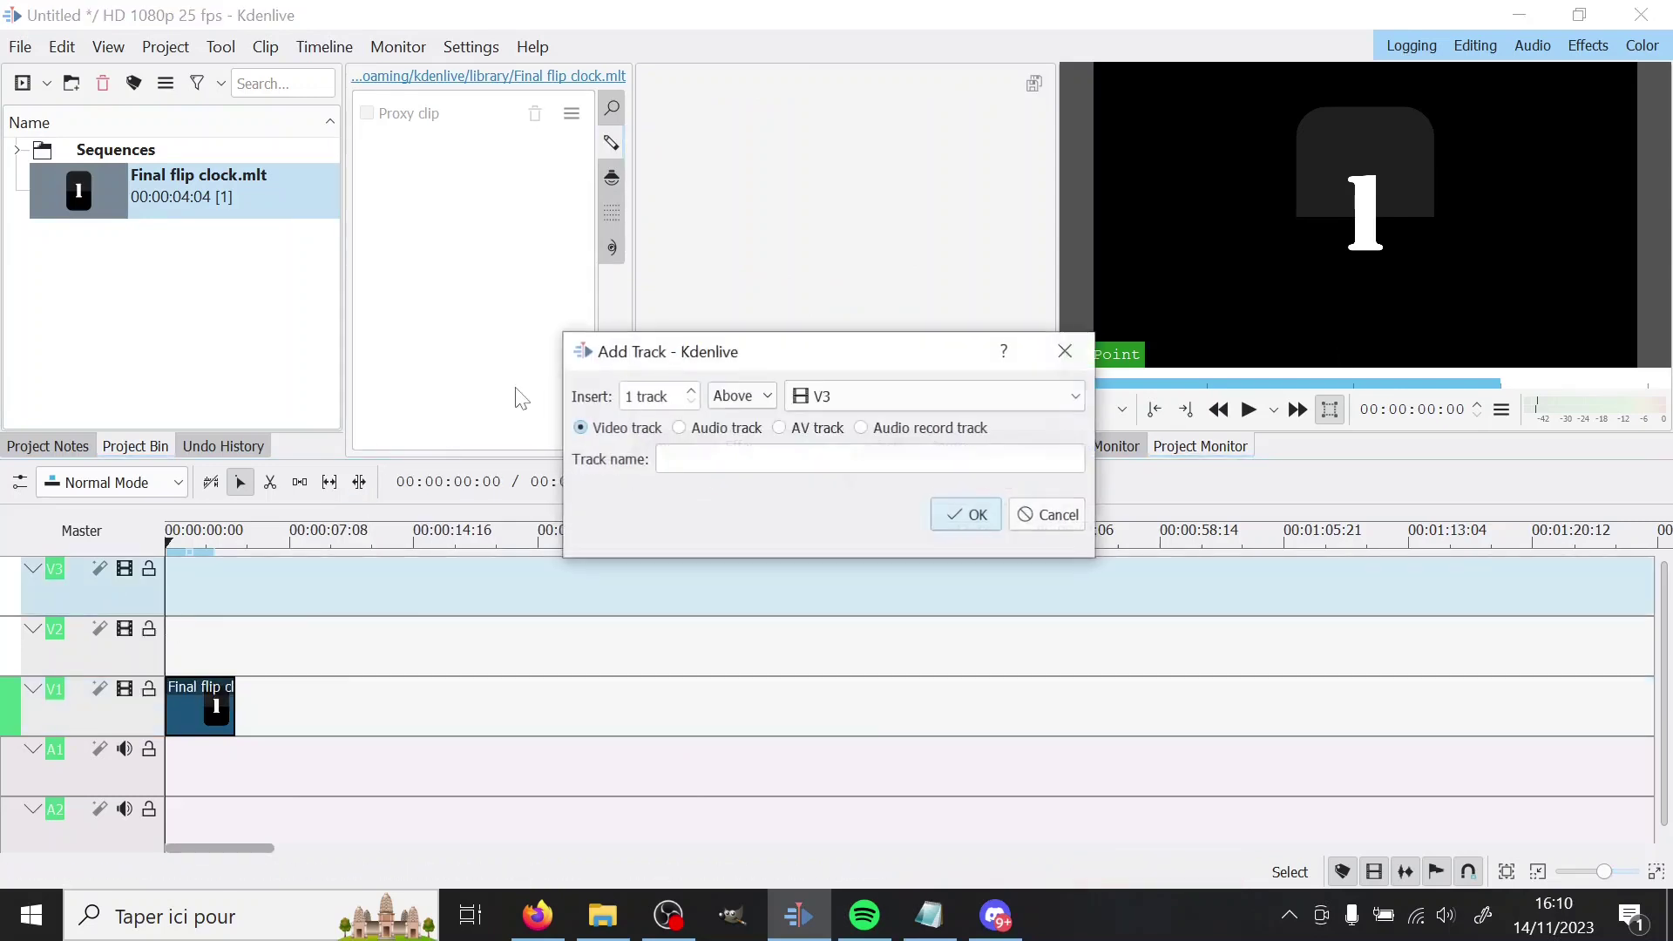
{"action": "left_click", "coordinate": [694, 392]}
{"action": "left_click", "coordinate": [695, 392]}
{"action": "left_click", "coordinate": [694, 393]}
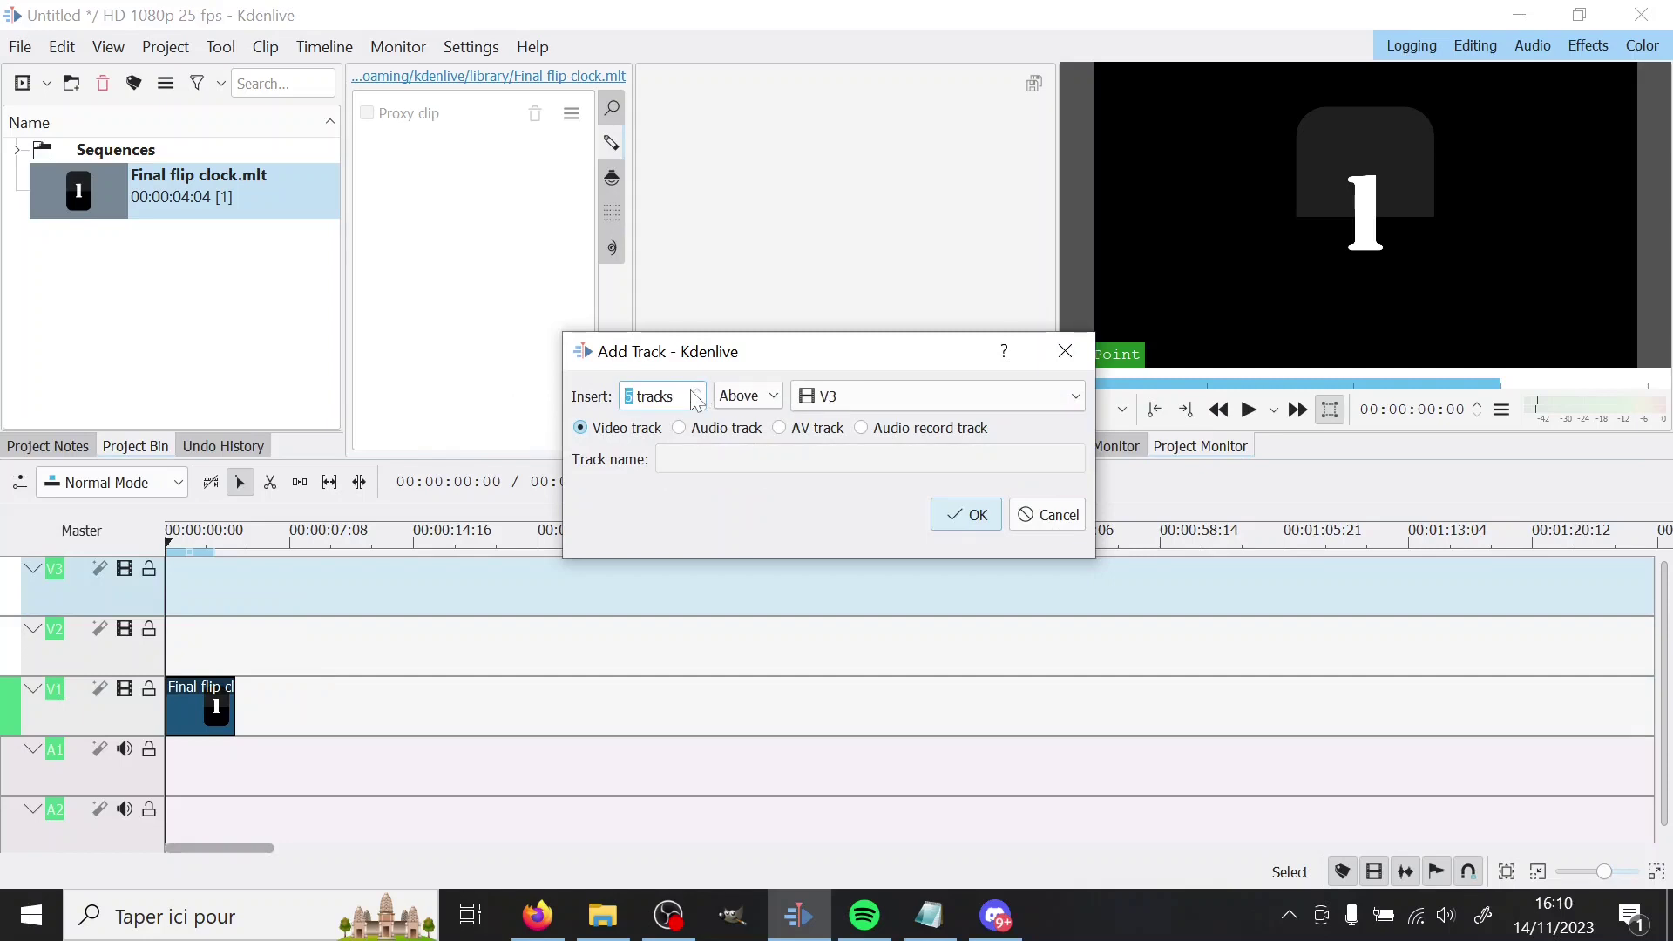
{"action": "left_click", "coordinate": [967, 520]}
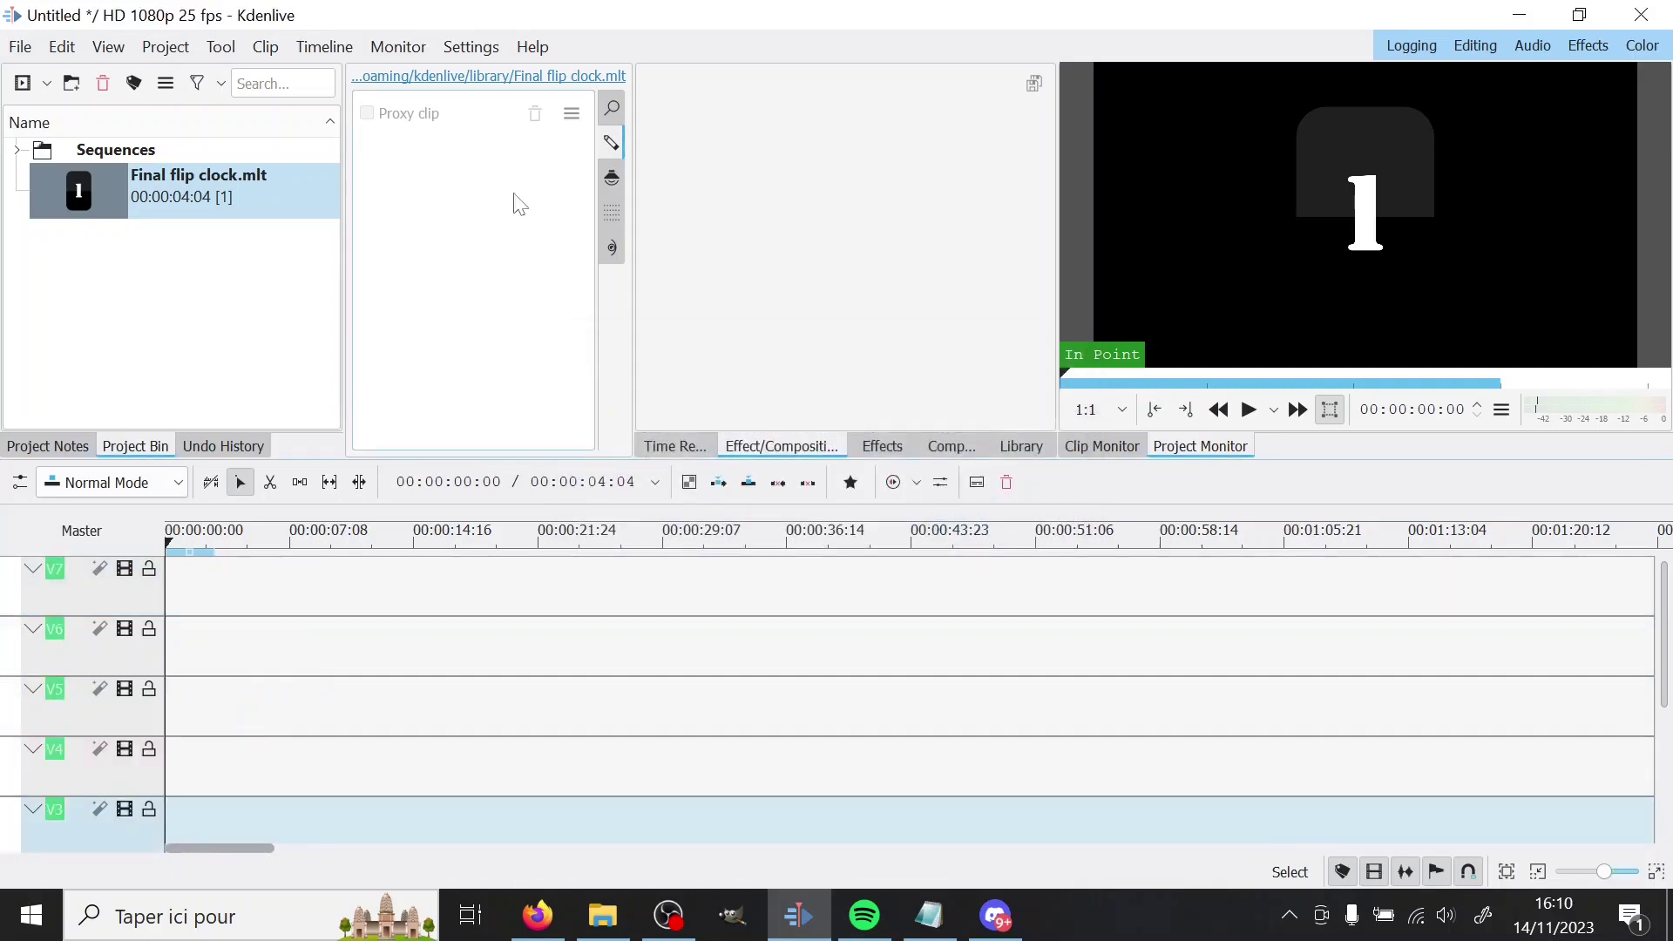
Expand the Final flip clock clip into its separate layers via Timeline > Current clip
{"action": "left_click", "coordinate": [396, 47]}
{"action": "mouse_move", "coordinate": [334, 52]}
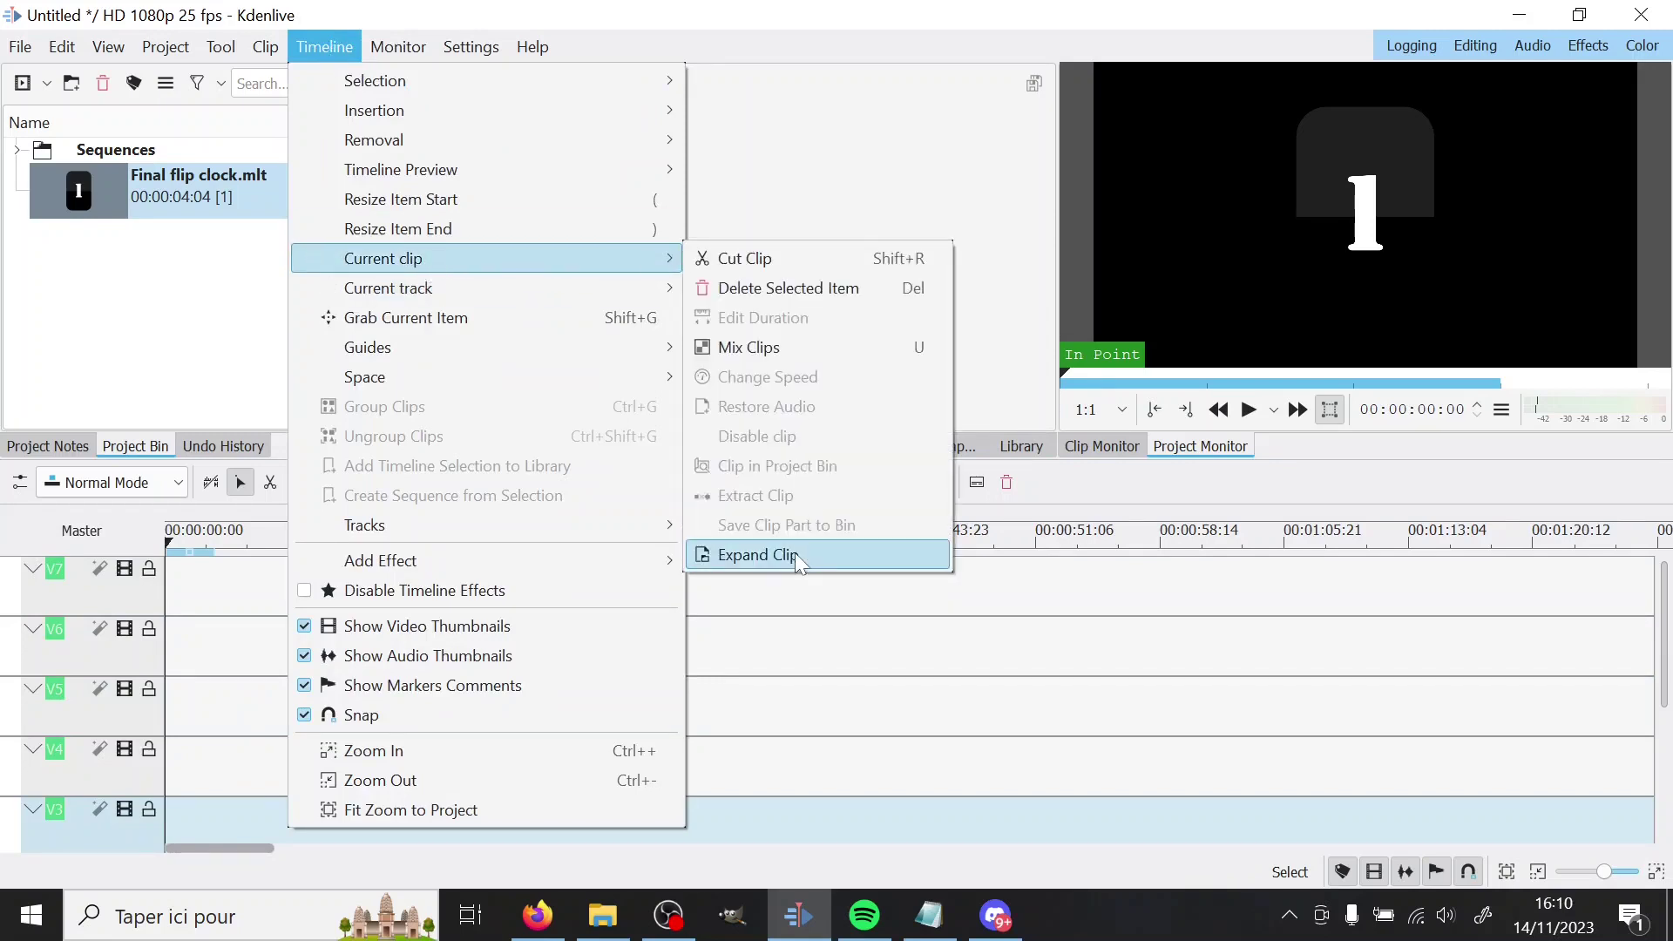
{"action": "left_click", "coordinate": [744, 549]}
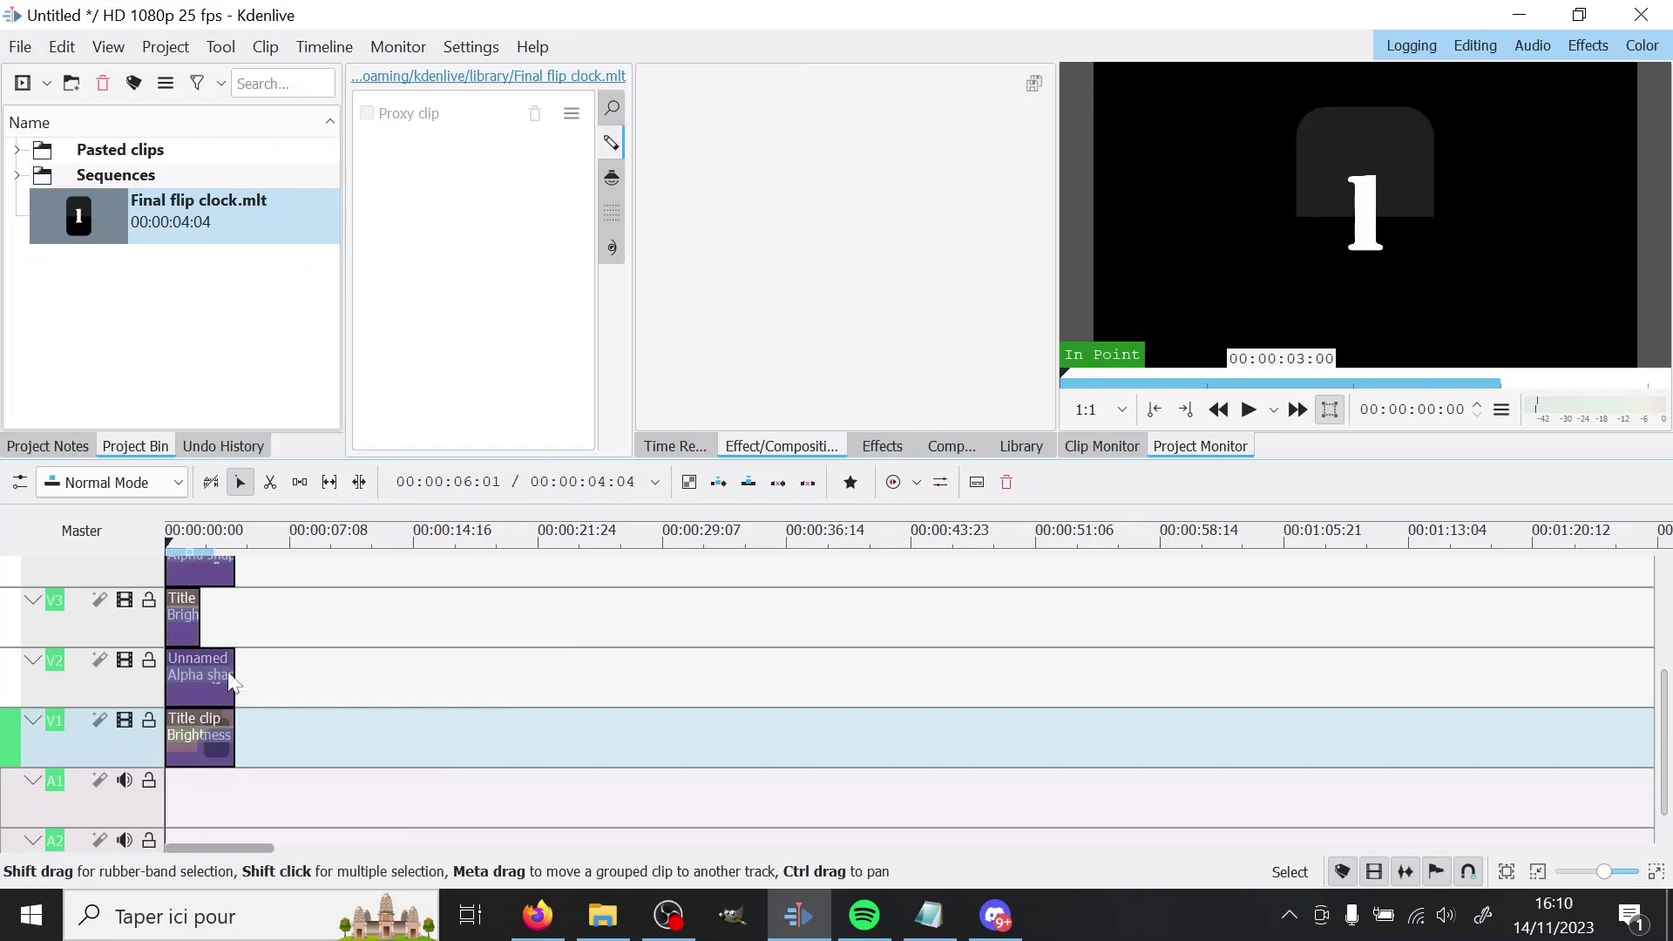
Select all expanded clips including the V1 title and move them up one track
{"action": "scroll", "coordinate": [88, 688], "scroll_direction": "down", "scroll_amount": 2}
{"action": "scroll", "coordinate": [91, 677], "scroll_direction": "up", "scroll_amount": 2}
{"action": "left_click_drag", "start_coordinate": [181, 594], "coordinate": [249, 906]}
{"action": "scroll", "coordinate": [206, 716], "scroll_direction": "down", "scroll_amount": 3}
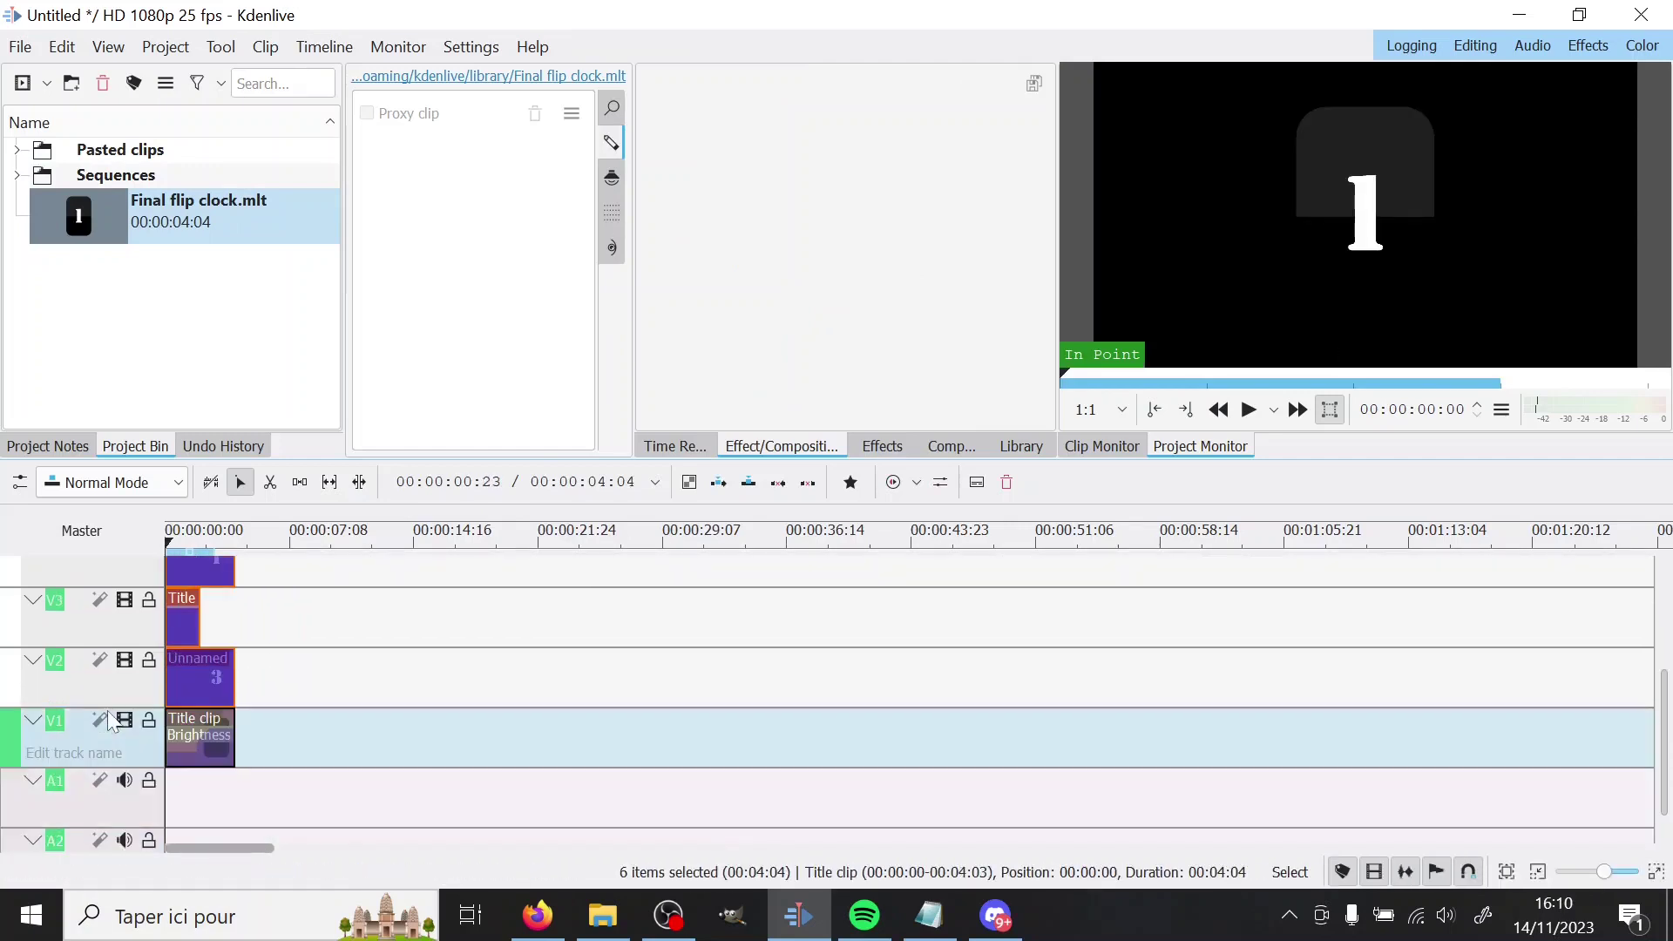
{"action": "left_click", "coordinate": [185, 728]}
{"action": "left_click_drag", "start_coordinate": [183, 700], "coordinate": [193, 704]}
{"action": "left_click", "coordinate": [189, 757]}
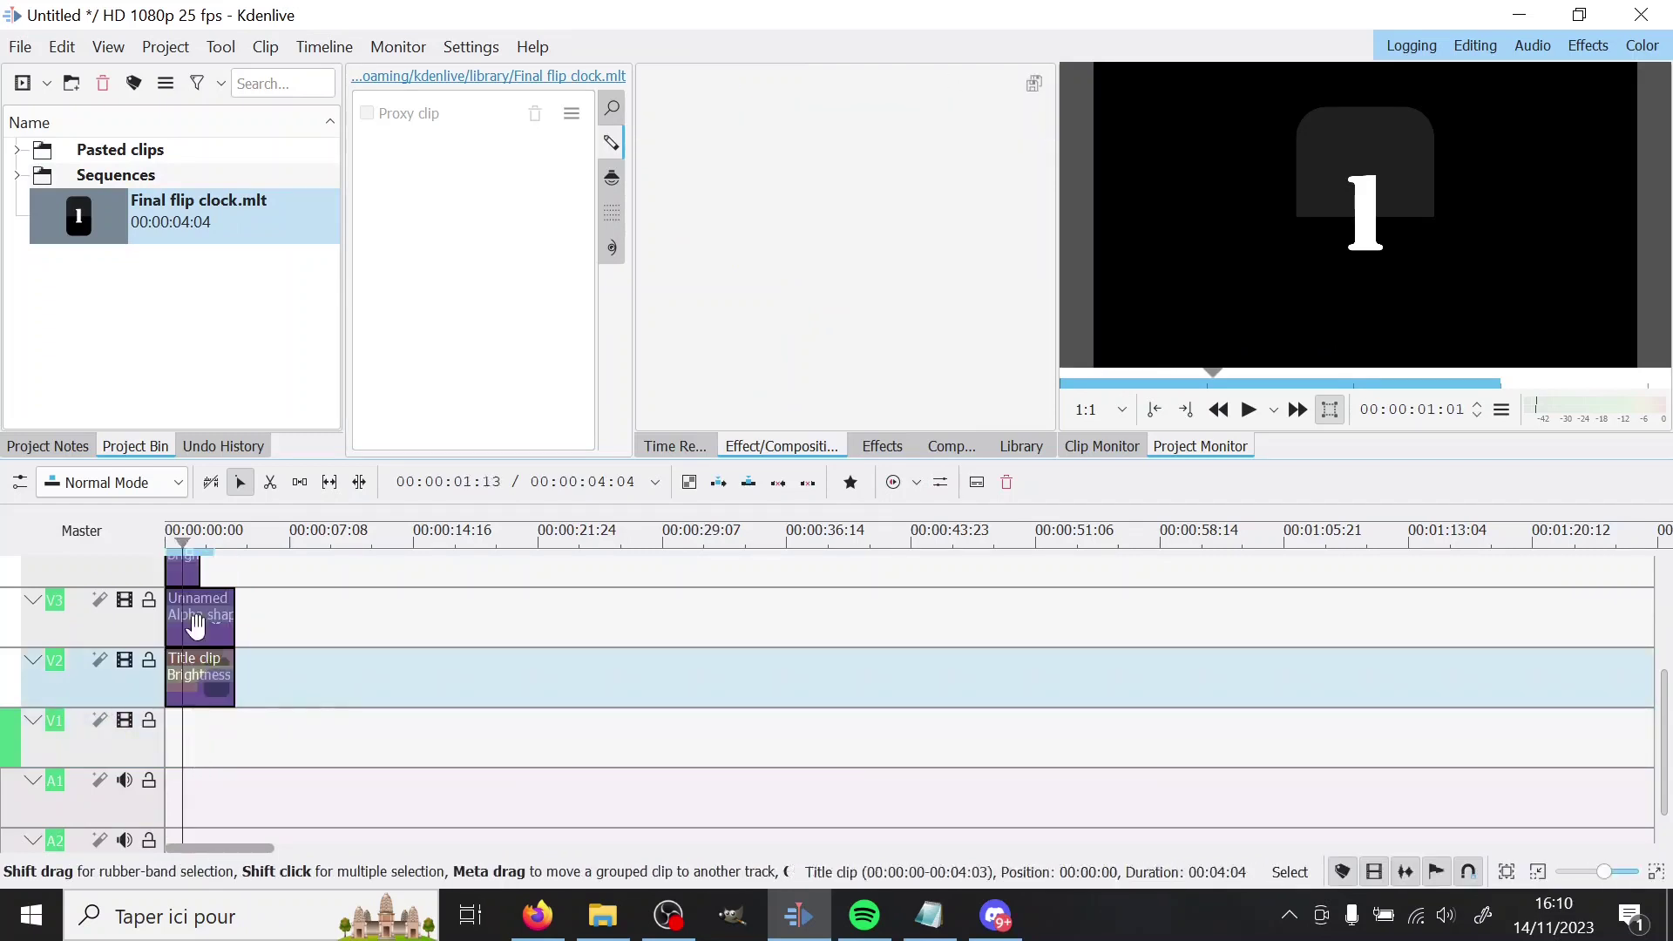
{"action": "left_click", "coordinate": [167, 48]}
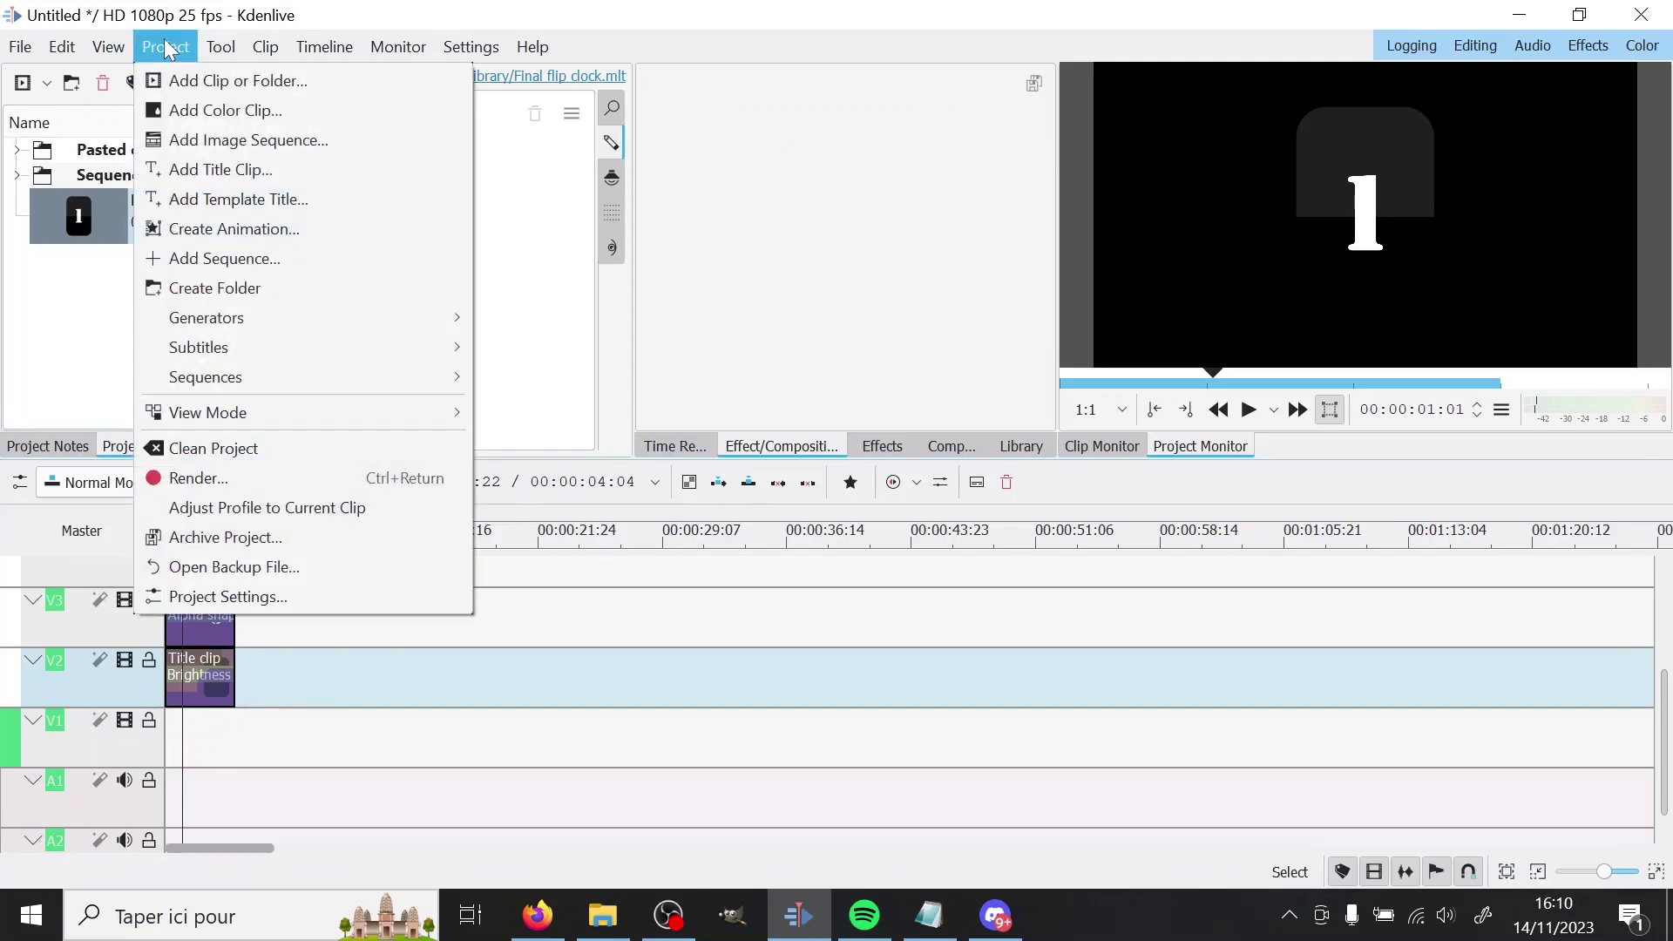
Create a yellow colour clip and place it on track V1
{"action": "left_click", "coordinate": [218, 111]}
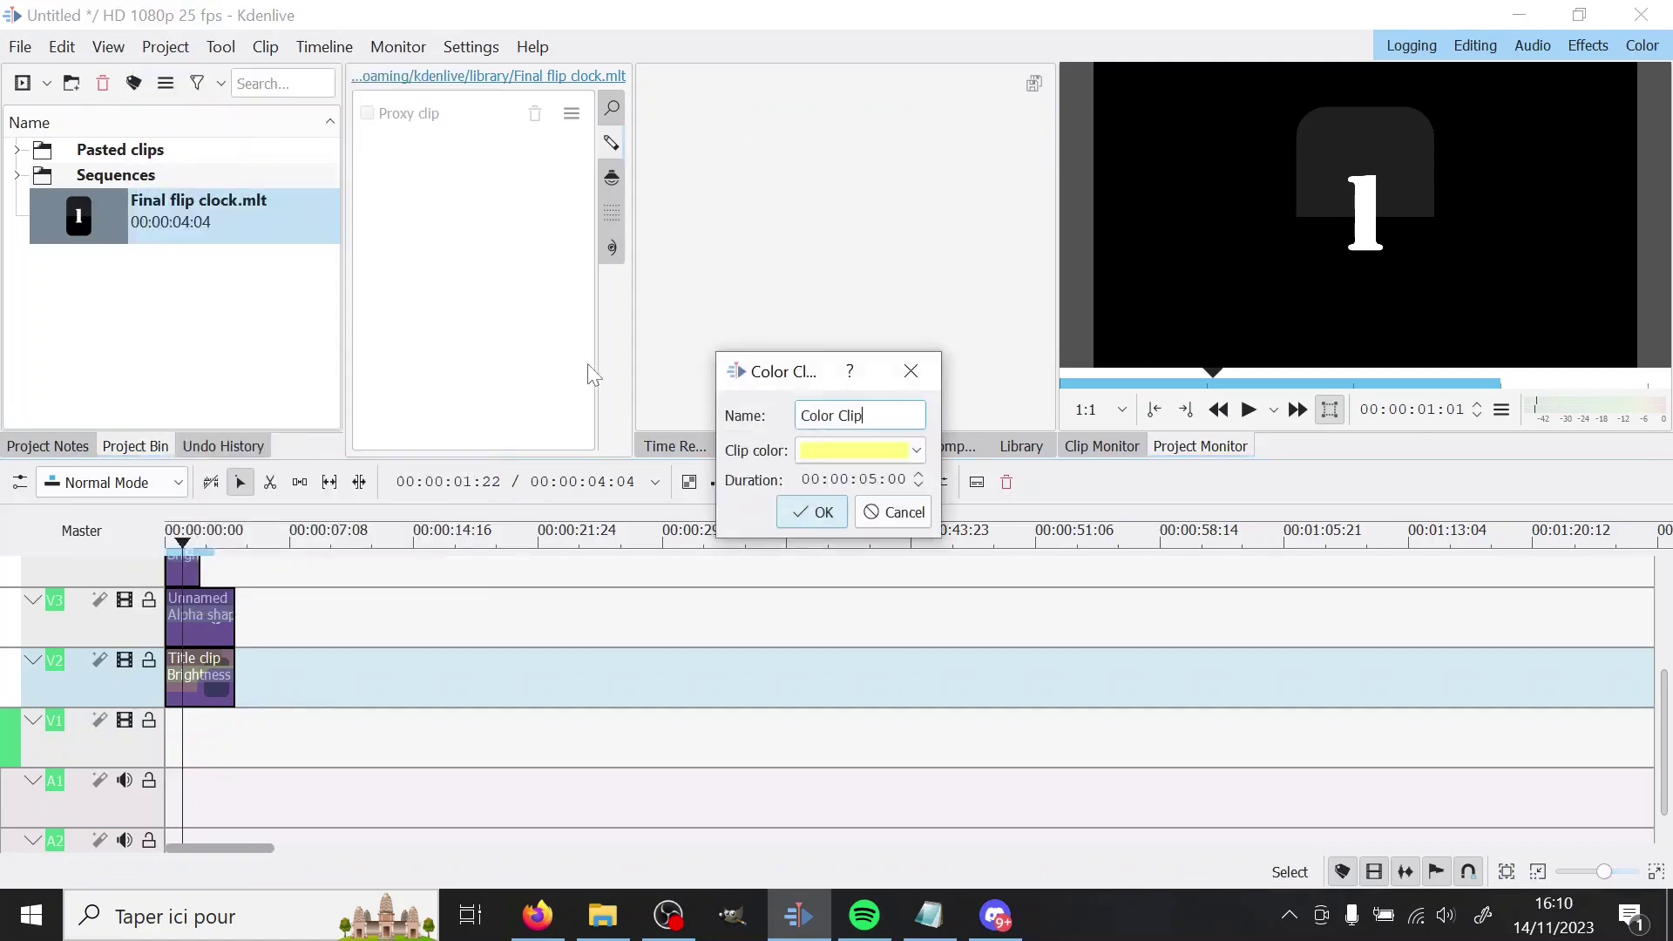
{"action": "left_click", "coordinate": [822, 514]}
{"action": "left_click_drag", "start_coordinate": [165, 218], "coordinate": [178, 810]}
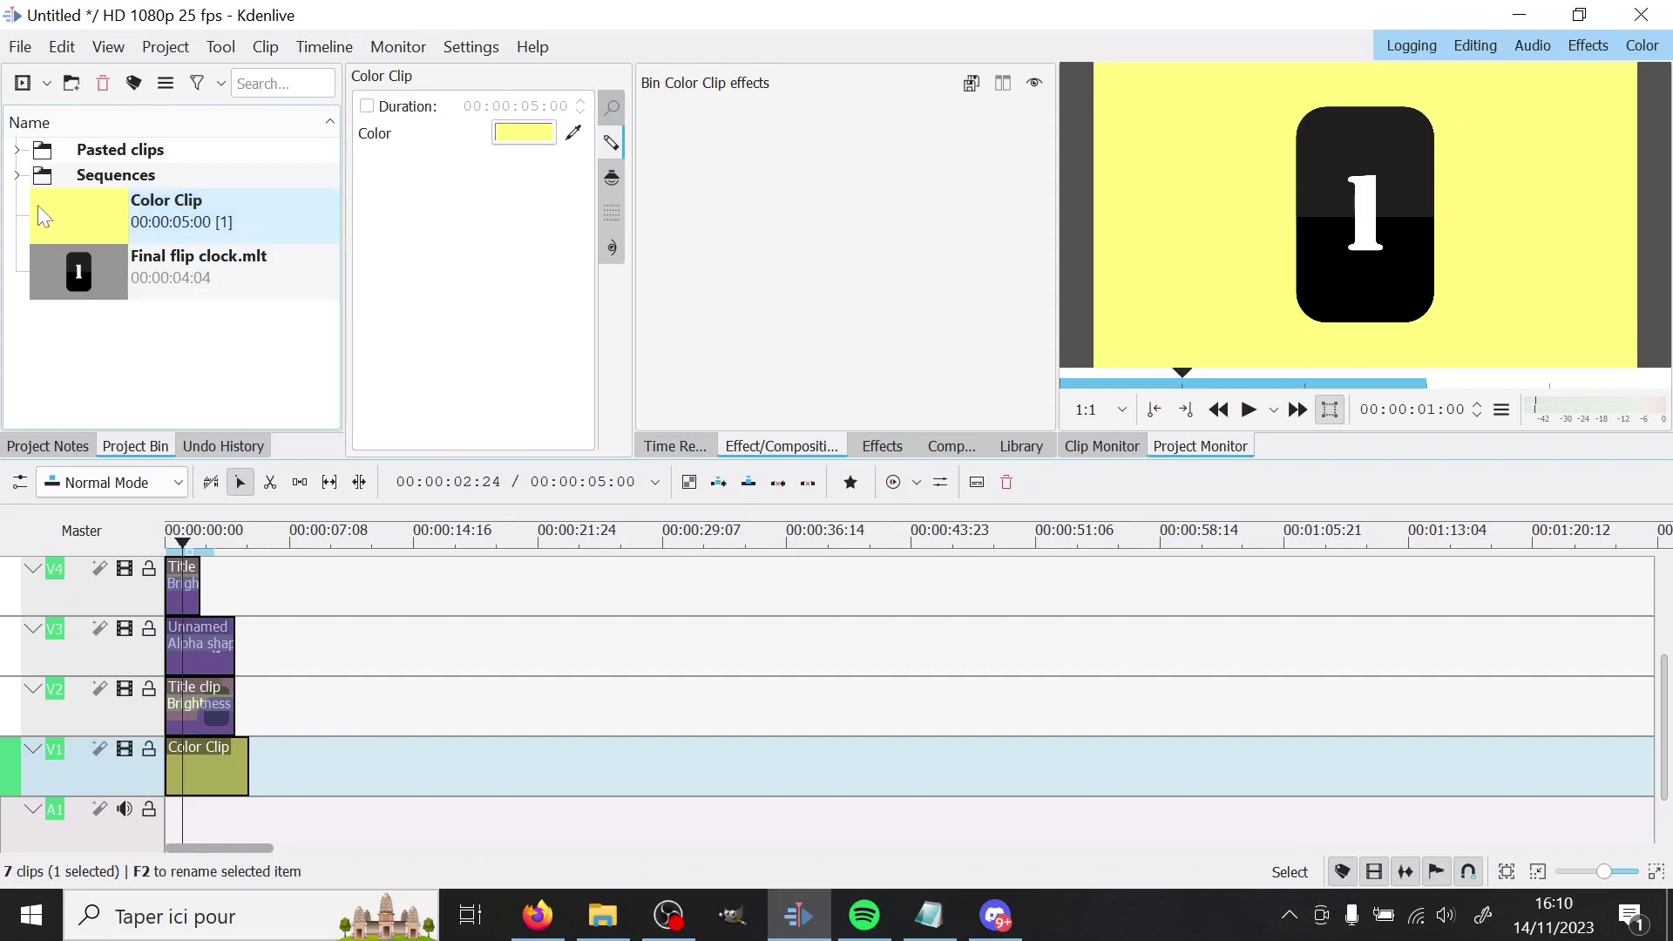
Change the title digit from 1 to 2 and the Unnamed title digit from 3 to 8
{"action": "left_click", "coordinate": [16, 149]}
{"action": "double_click", "coordinate": [104, 302]}
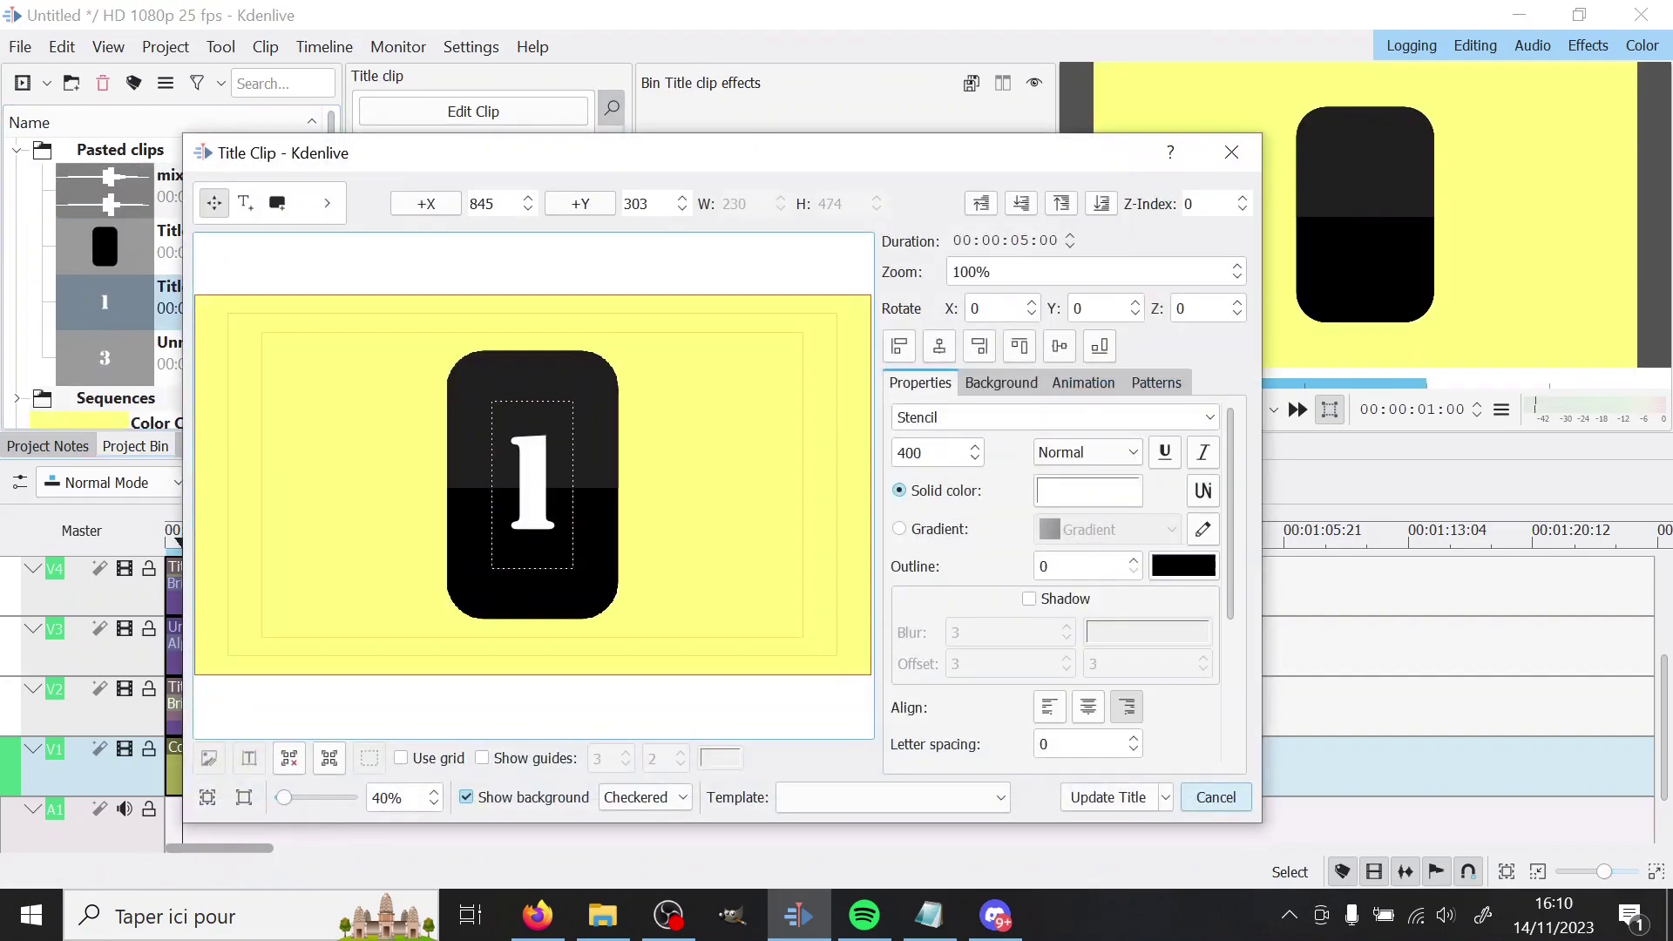
{"action": "double_click", "coordinate": [533, 476]}
{"action": "type", "text": "2"}
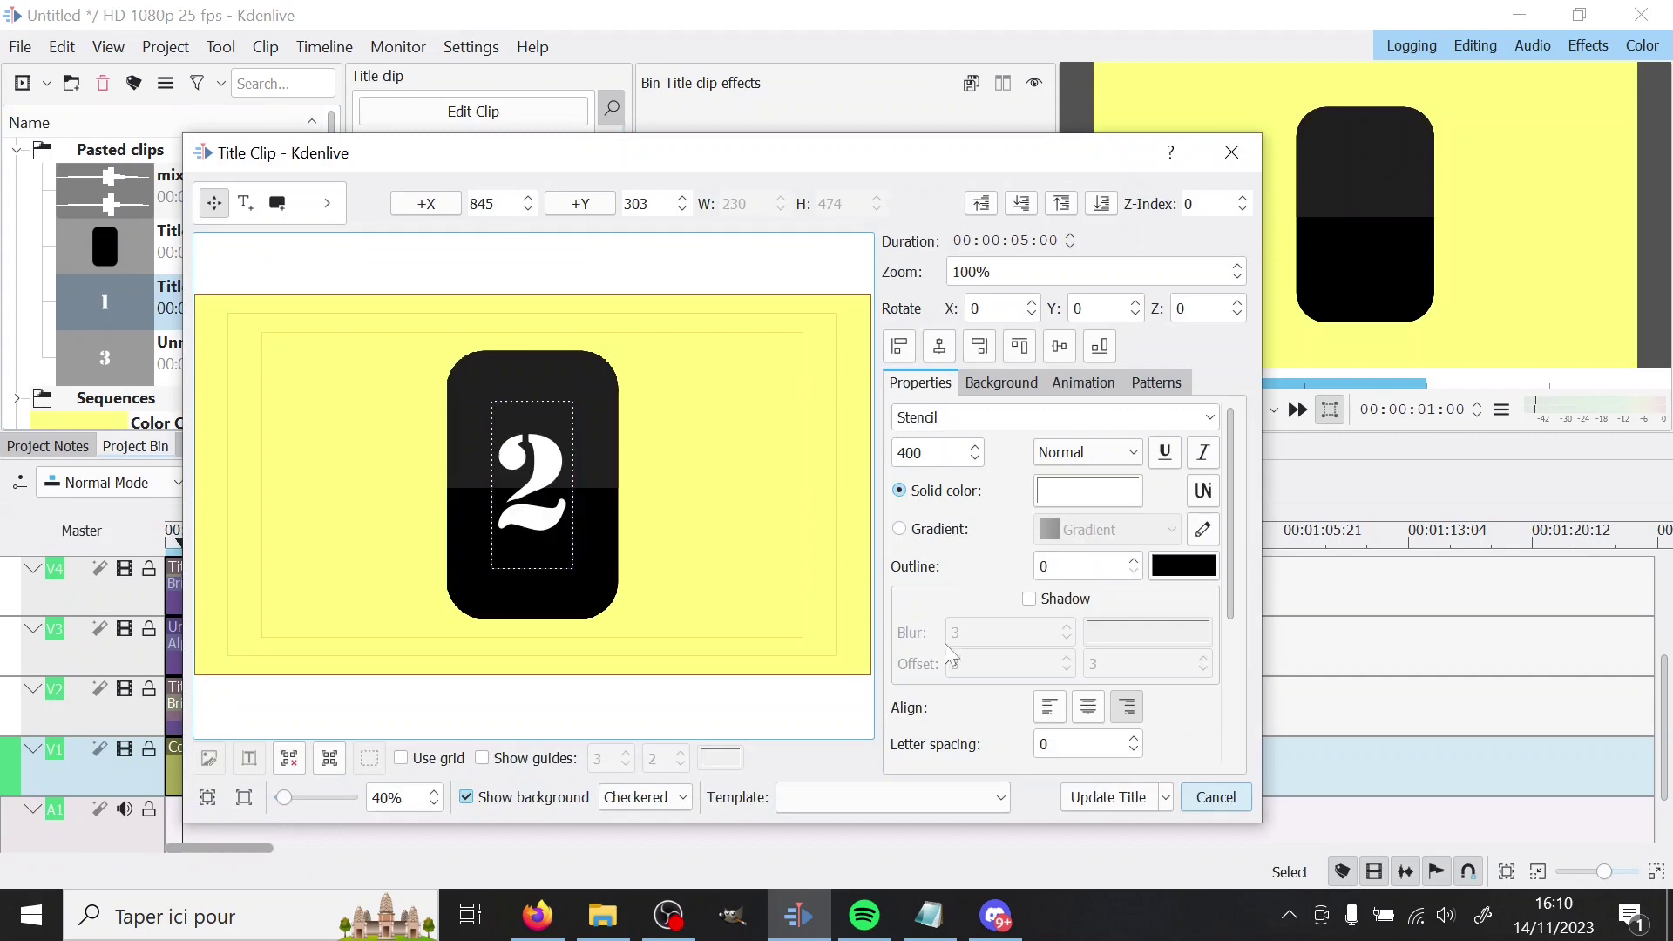
{"action": "left_click", "coordinate": [1102, 797]}
{"action": "left_click", "coordinate": [129, 359]}
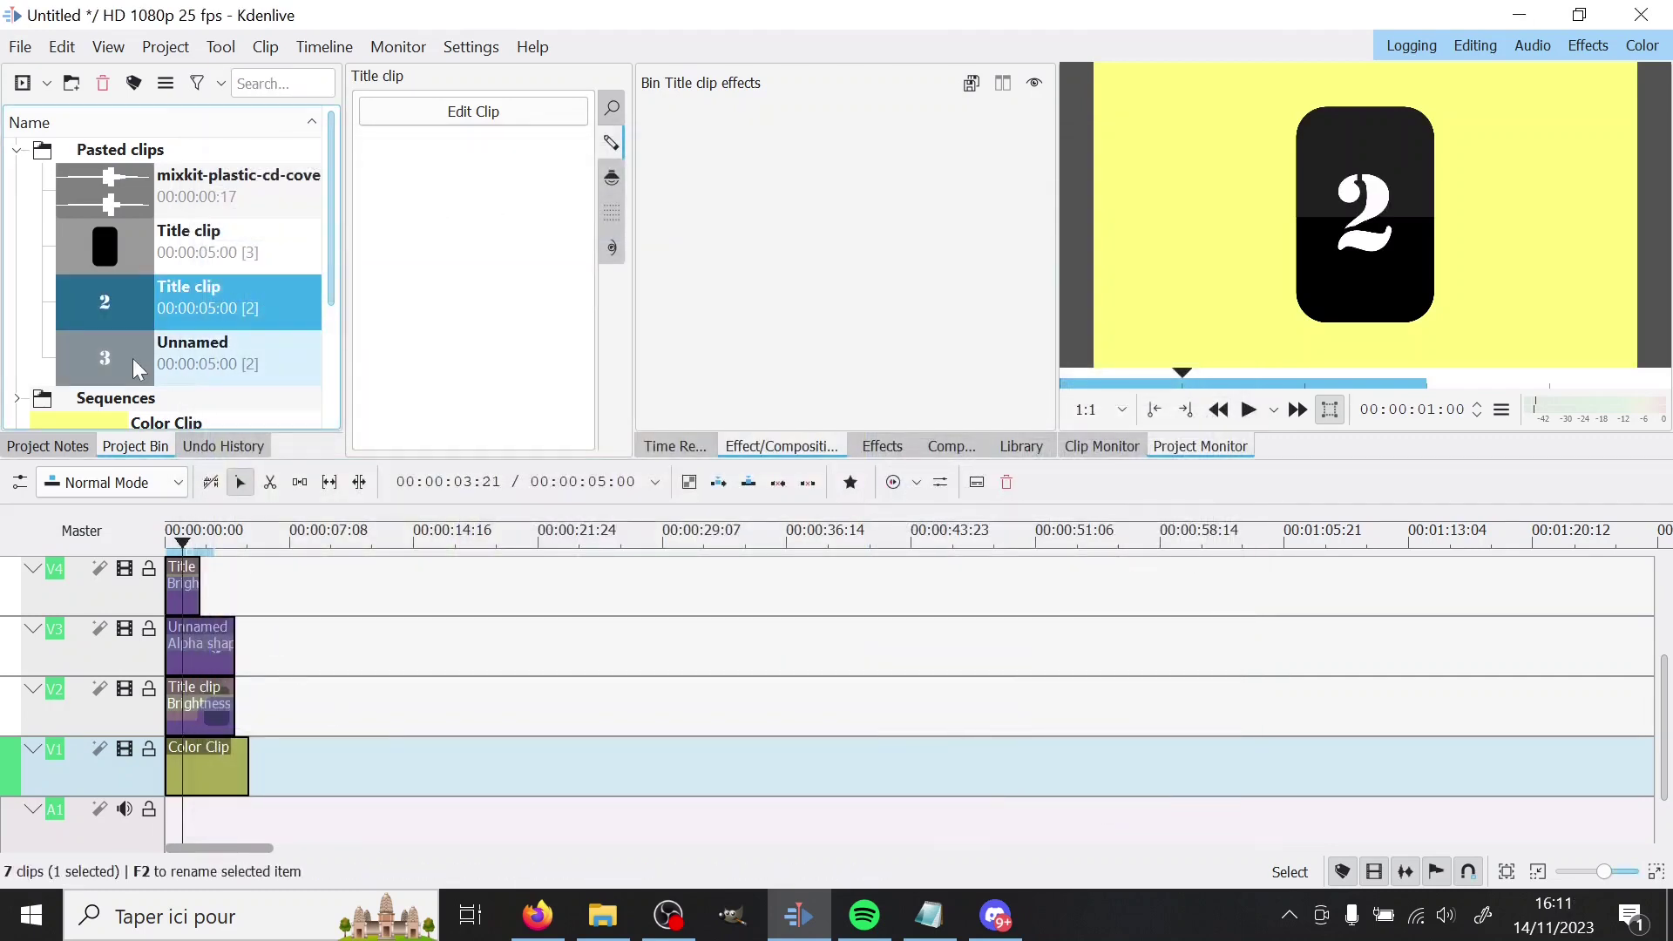
{"action": "double_click", "coordinate": [129, 359]}
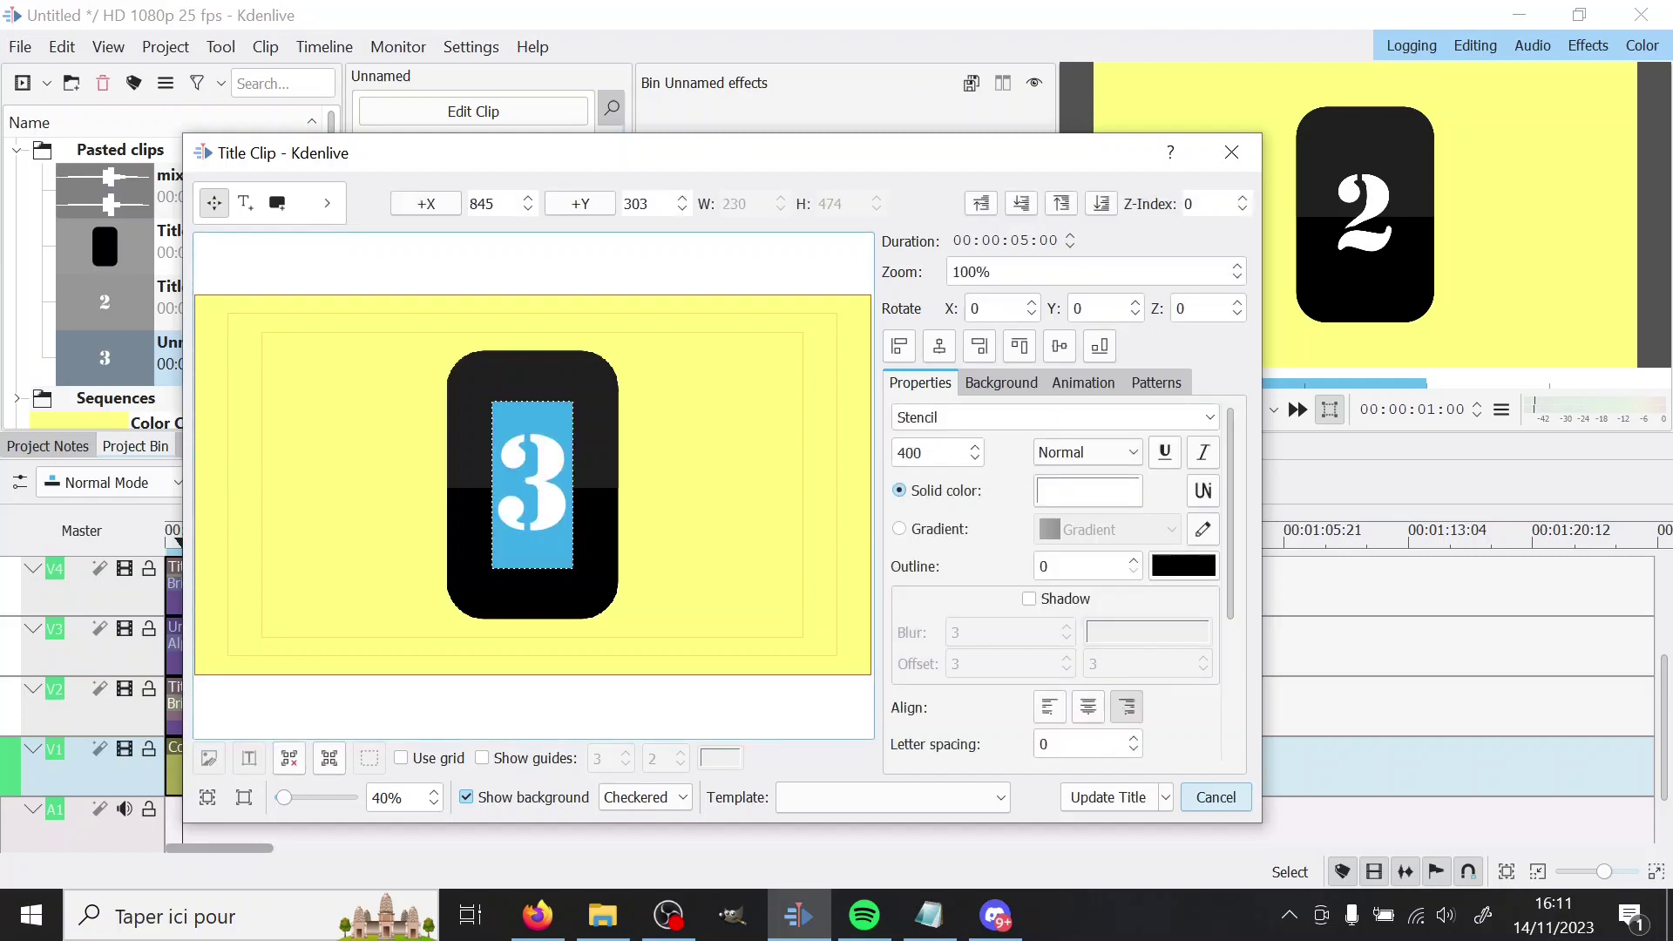
{"action": "type", "text": "8"}
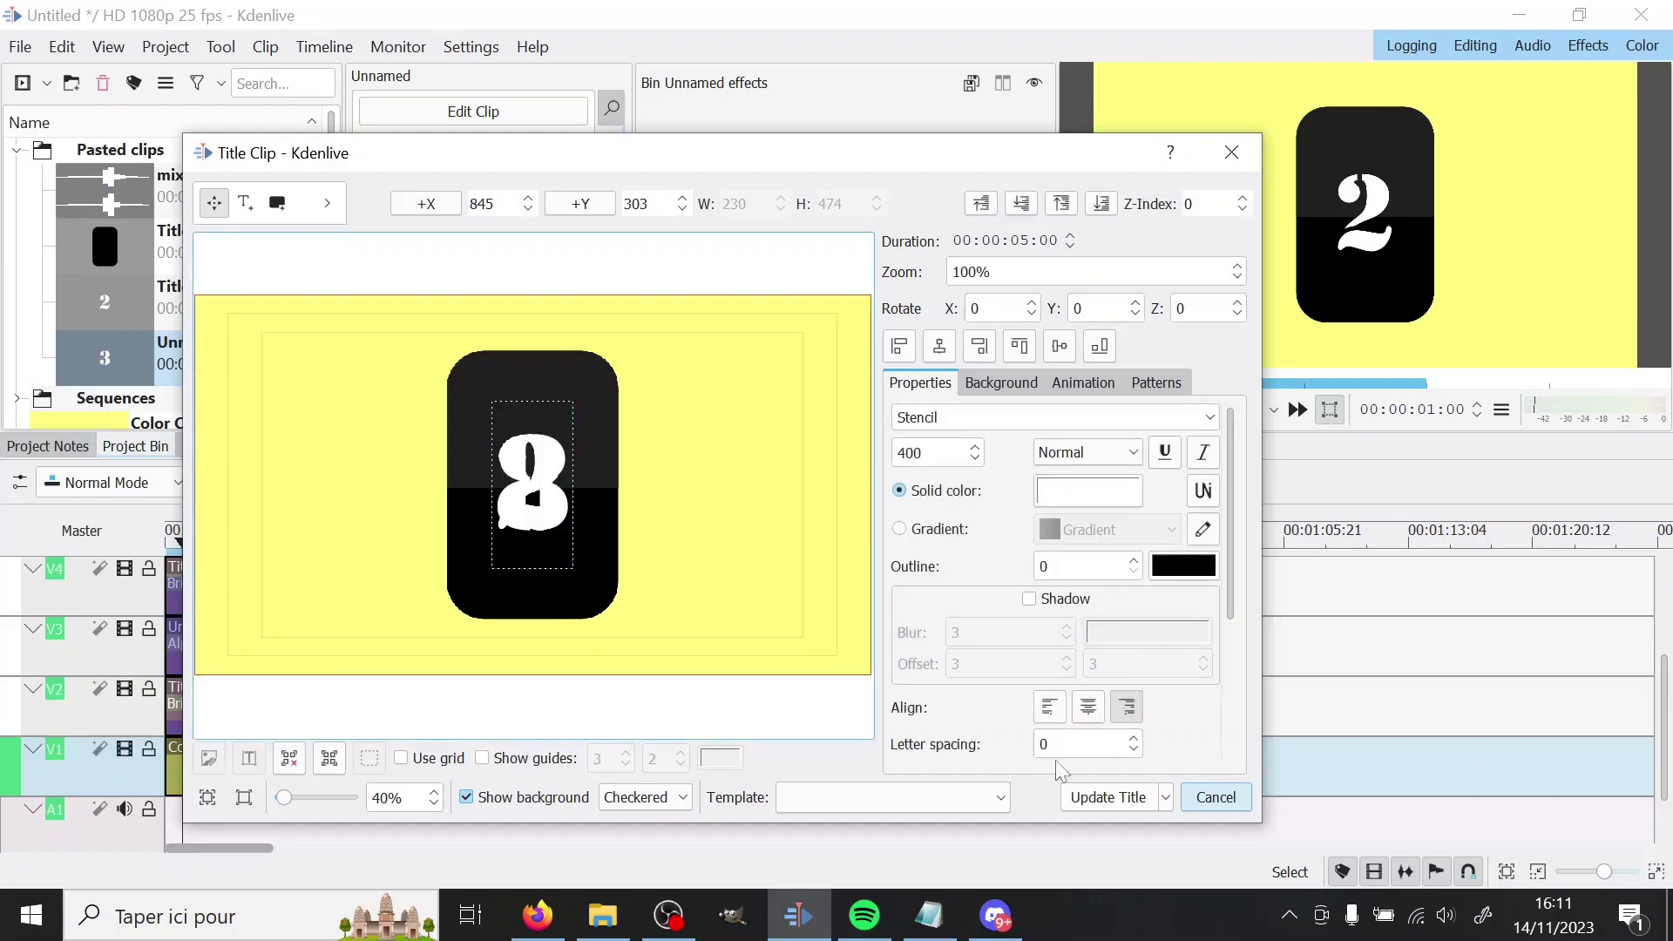
{"action": "left_click", "coordinate": [1109, 795]}
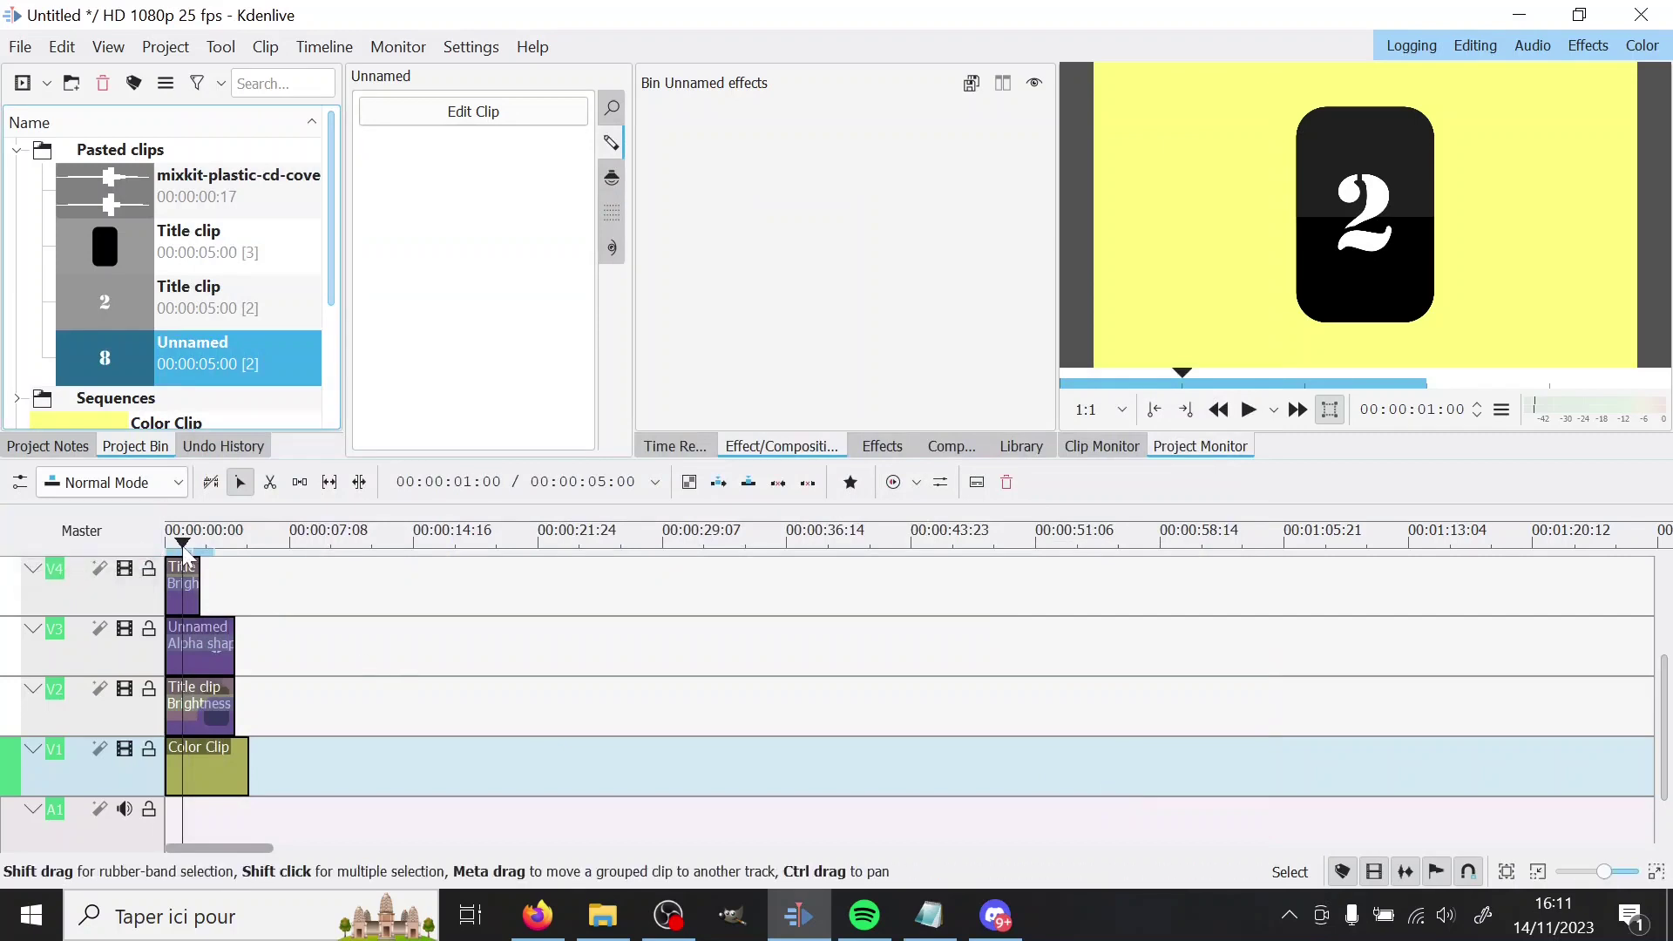
Rewind the timeline and play the flip animation, then stop
{"action": "left_click_drag", "start_coordinate": [186, 558], "coordinate": [167, 558]}
{"action": "left_click", "coordinate": [1251, 411]}
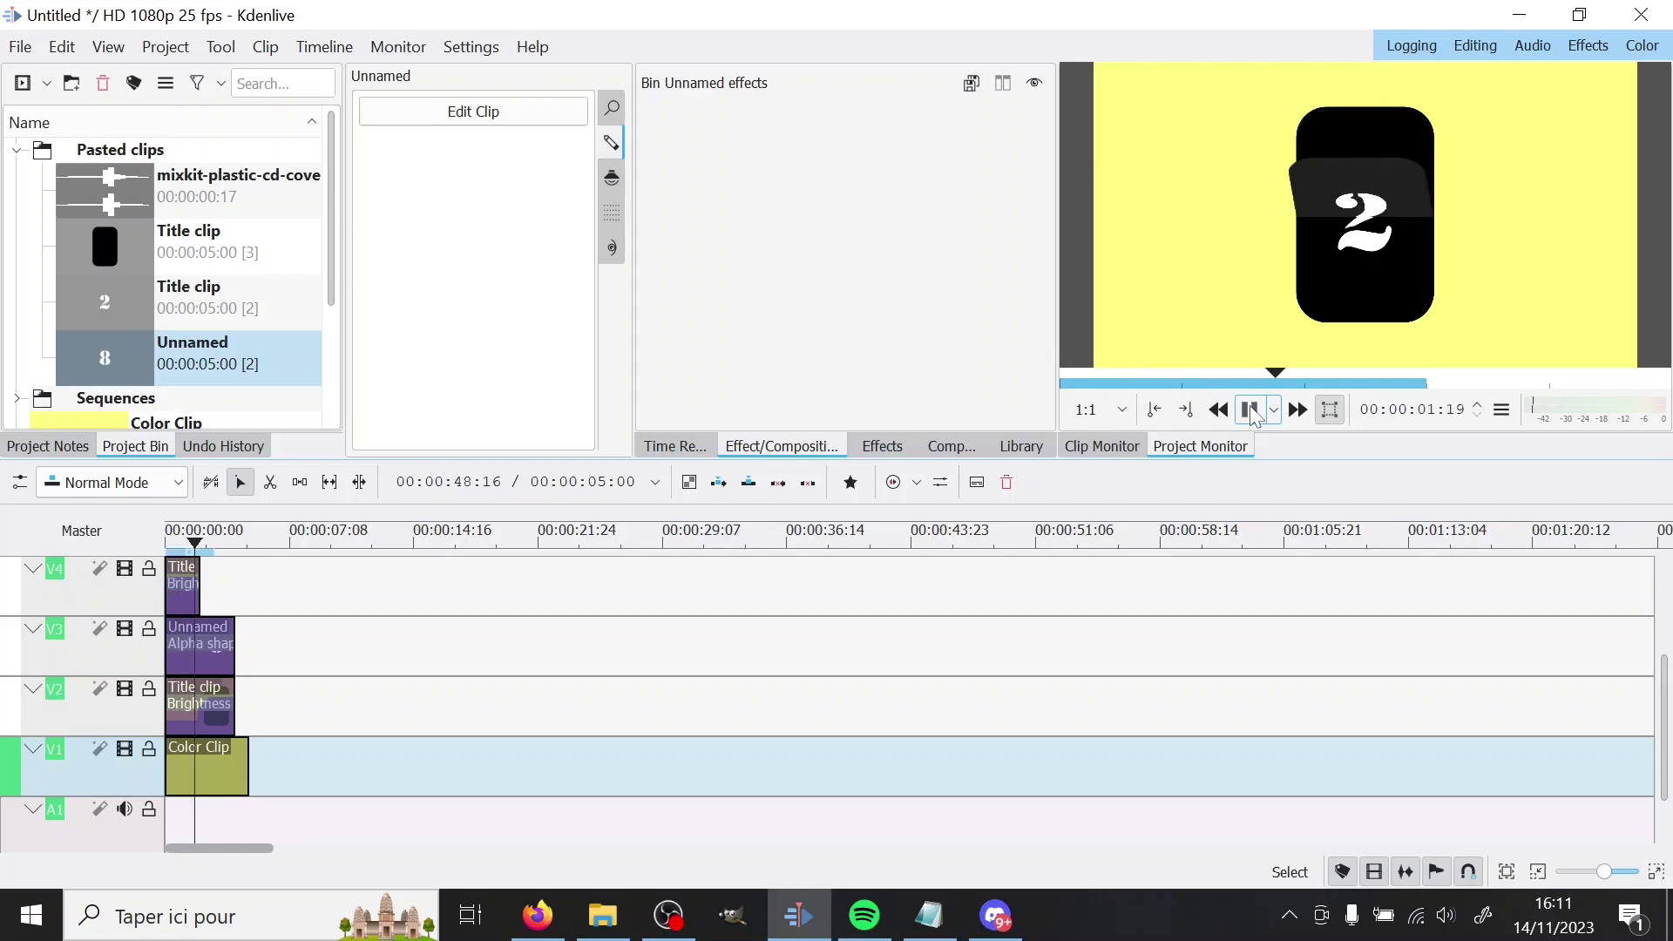
{"action": "left_click", "coordinate": [1251, 412]}
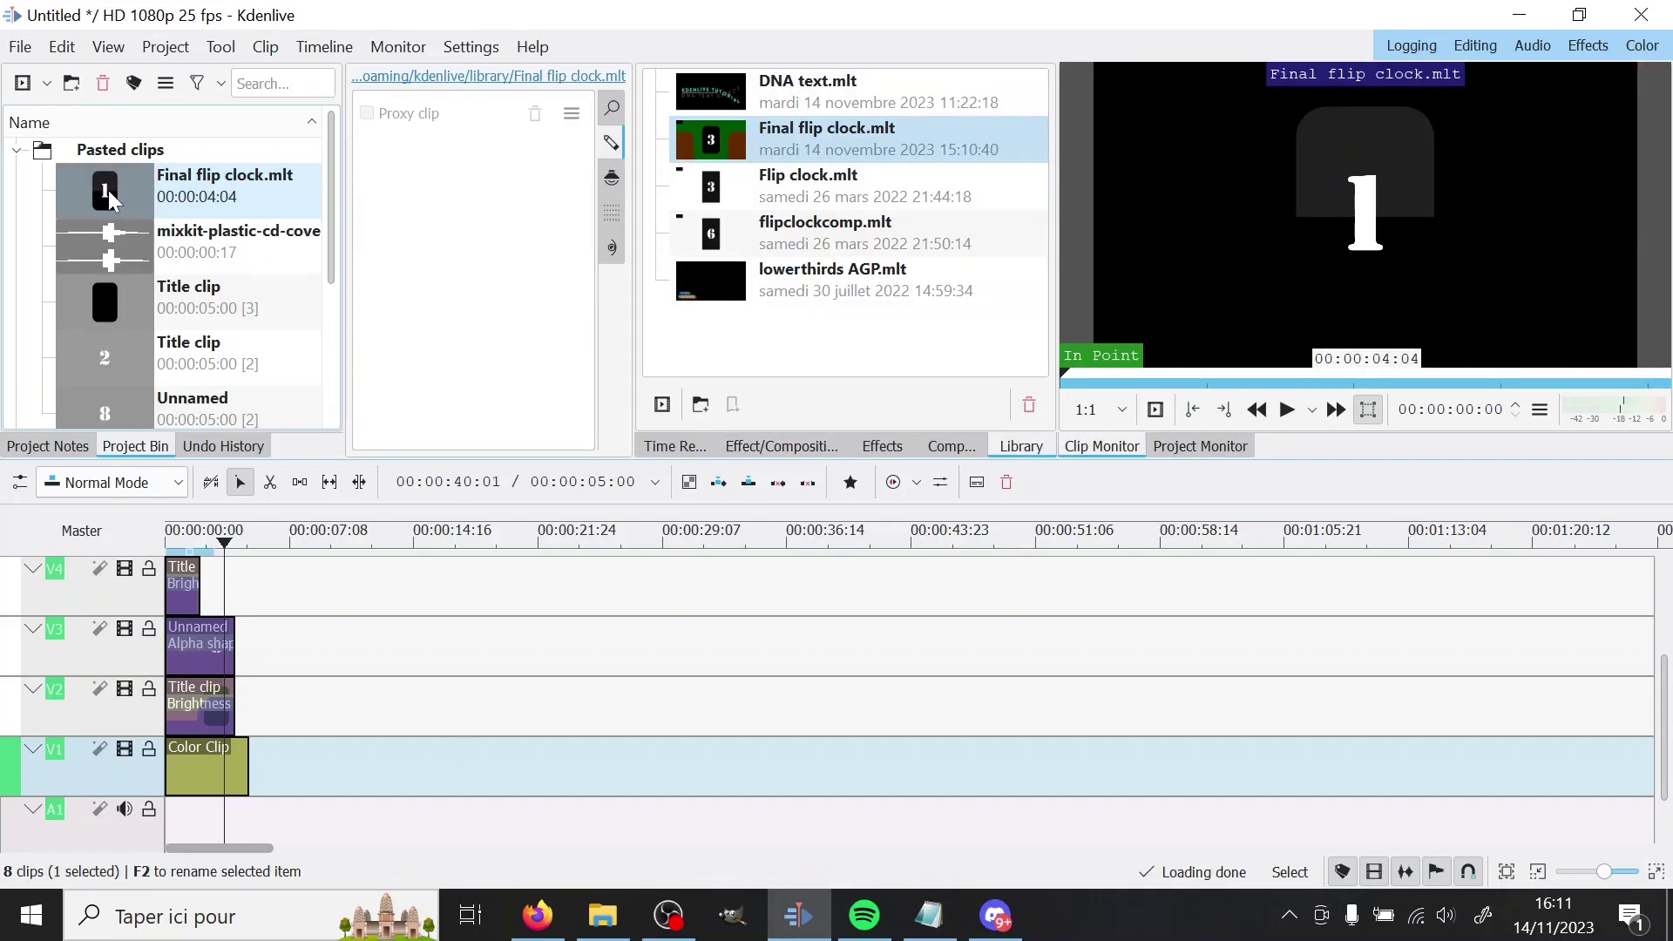
Drag Final flip clock.mlt from the Library onto V1 and expand it into separate tracks
{"action": "left_click_drag", "start_coordinate": [108, 190], "coordinate": [284, 844]}
{"action": "left_click", "coordinate": [324, 46]}
{"action": "mouse_move", "coordinate": [417, 266]}
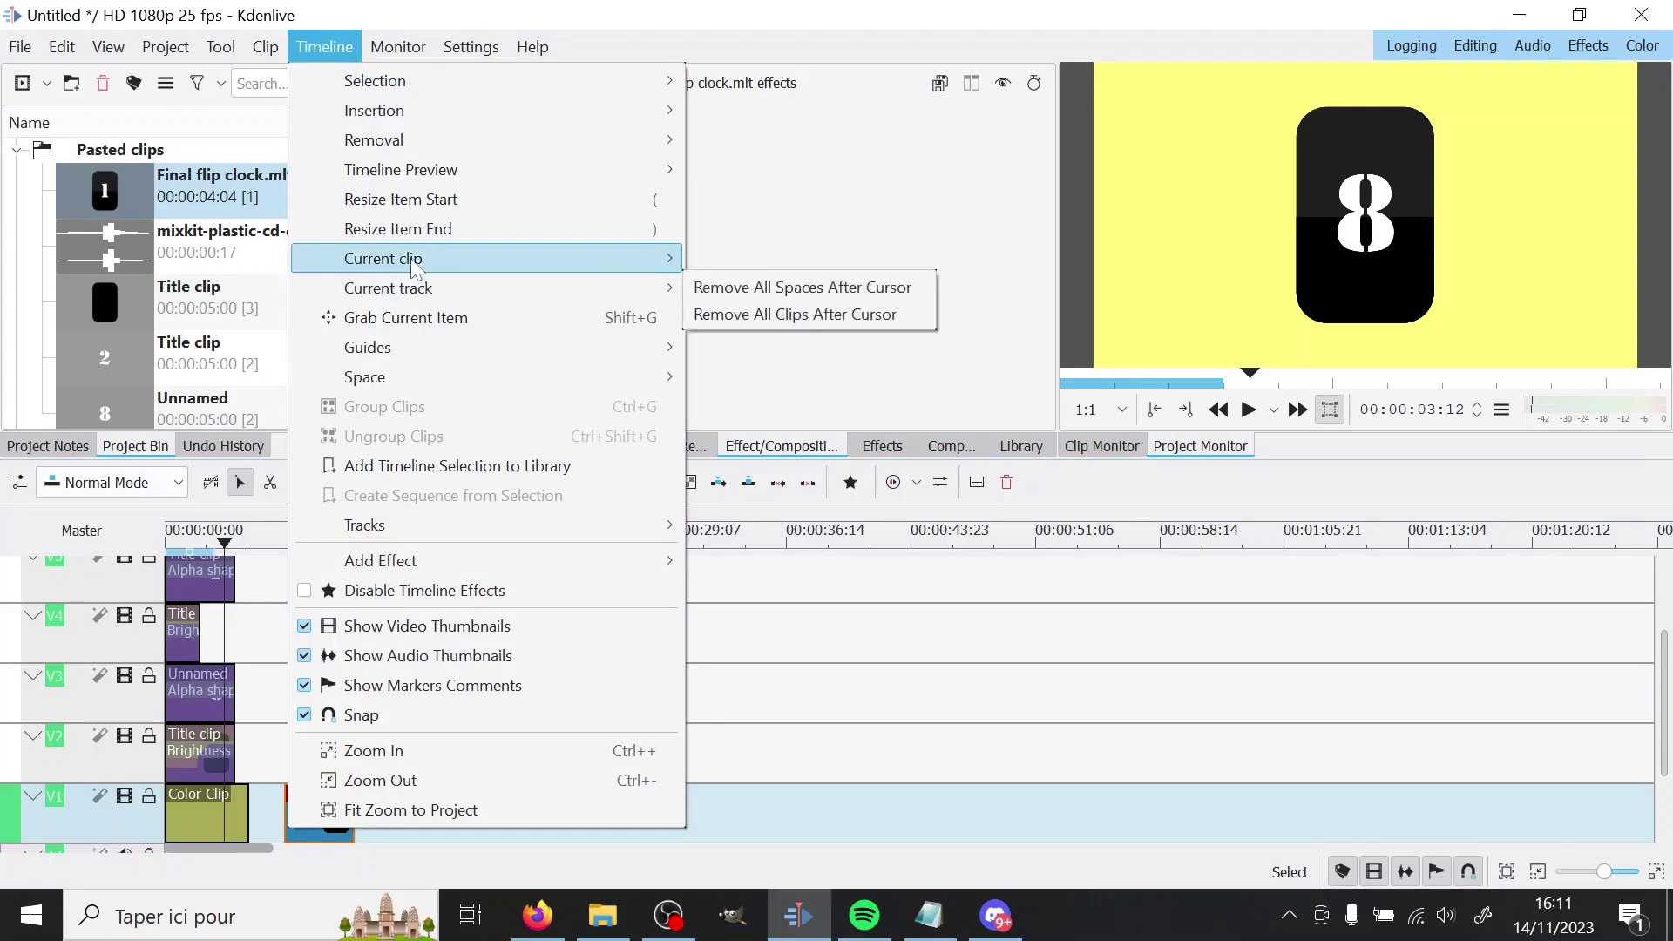
{"action": "left_click", "coordinate": [782, 556]}
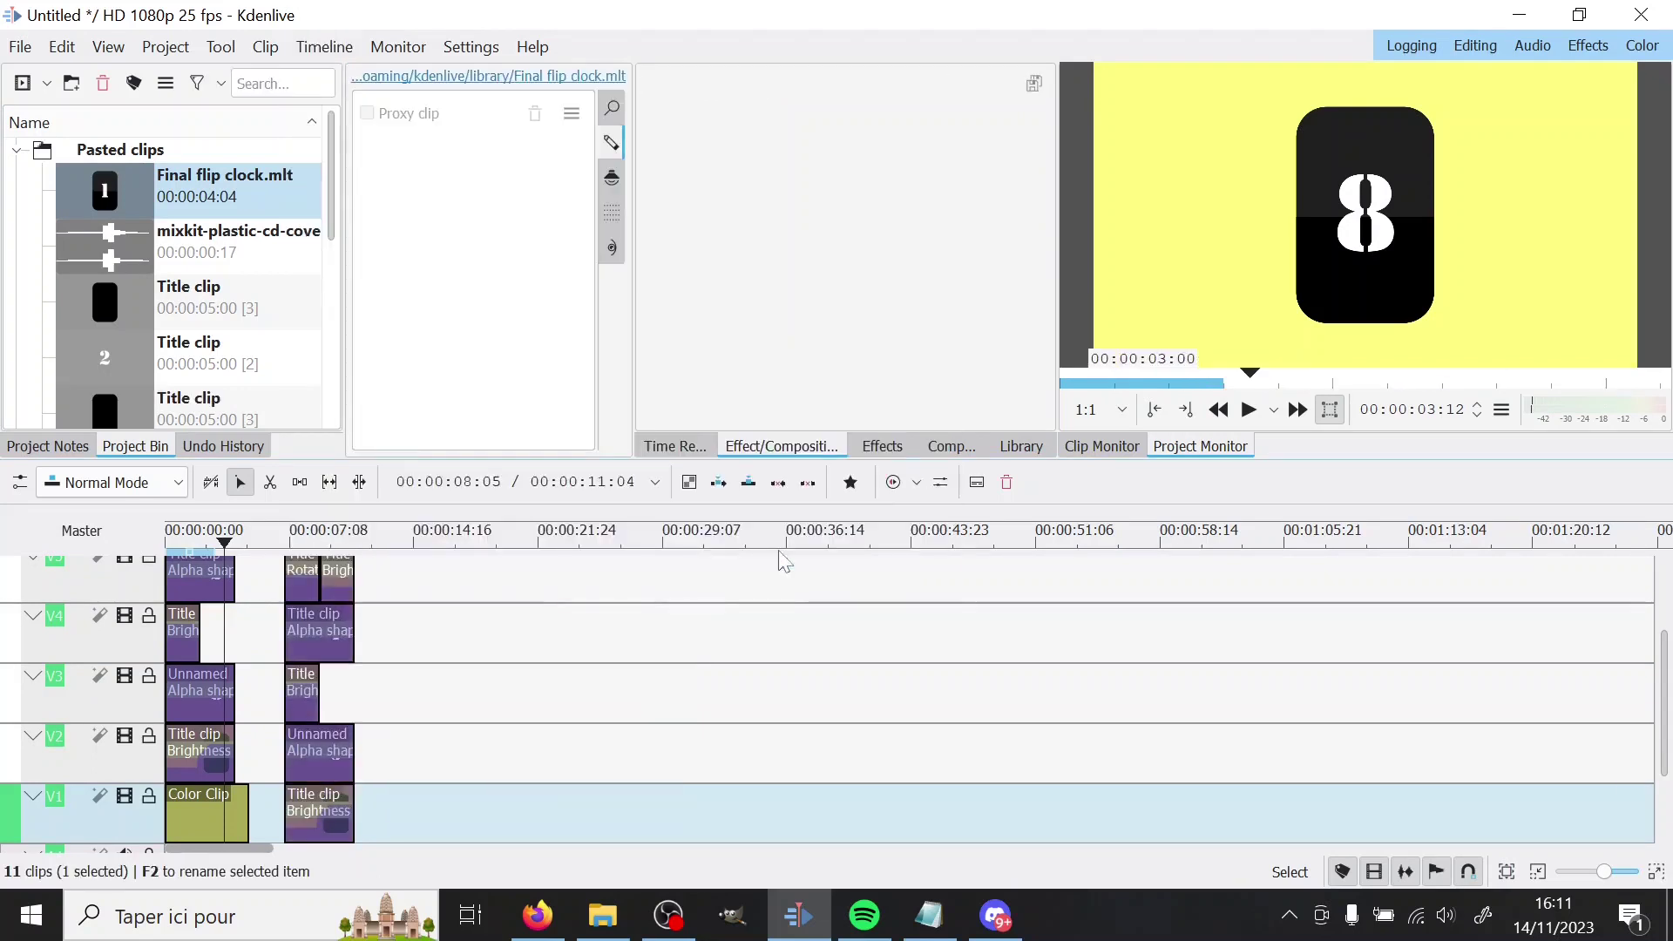
{"action": "scroll", "coordinate": [112, 280], "scroll_direction": "down", "scroll_amount": 4}
{"action": "scroll", "coordinate": [111, 283], "scroll_direction": "up", "scroll_amount": 2}
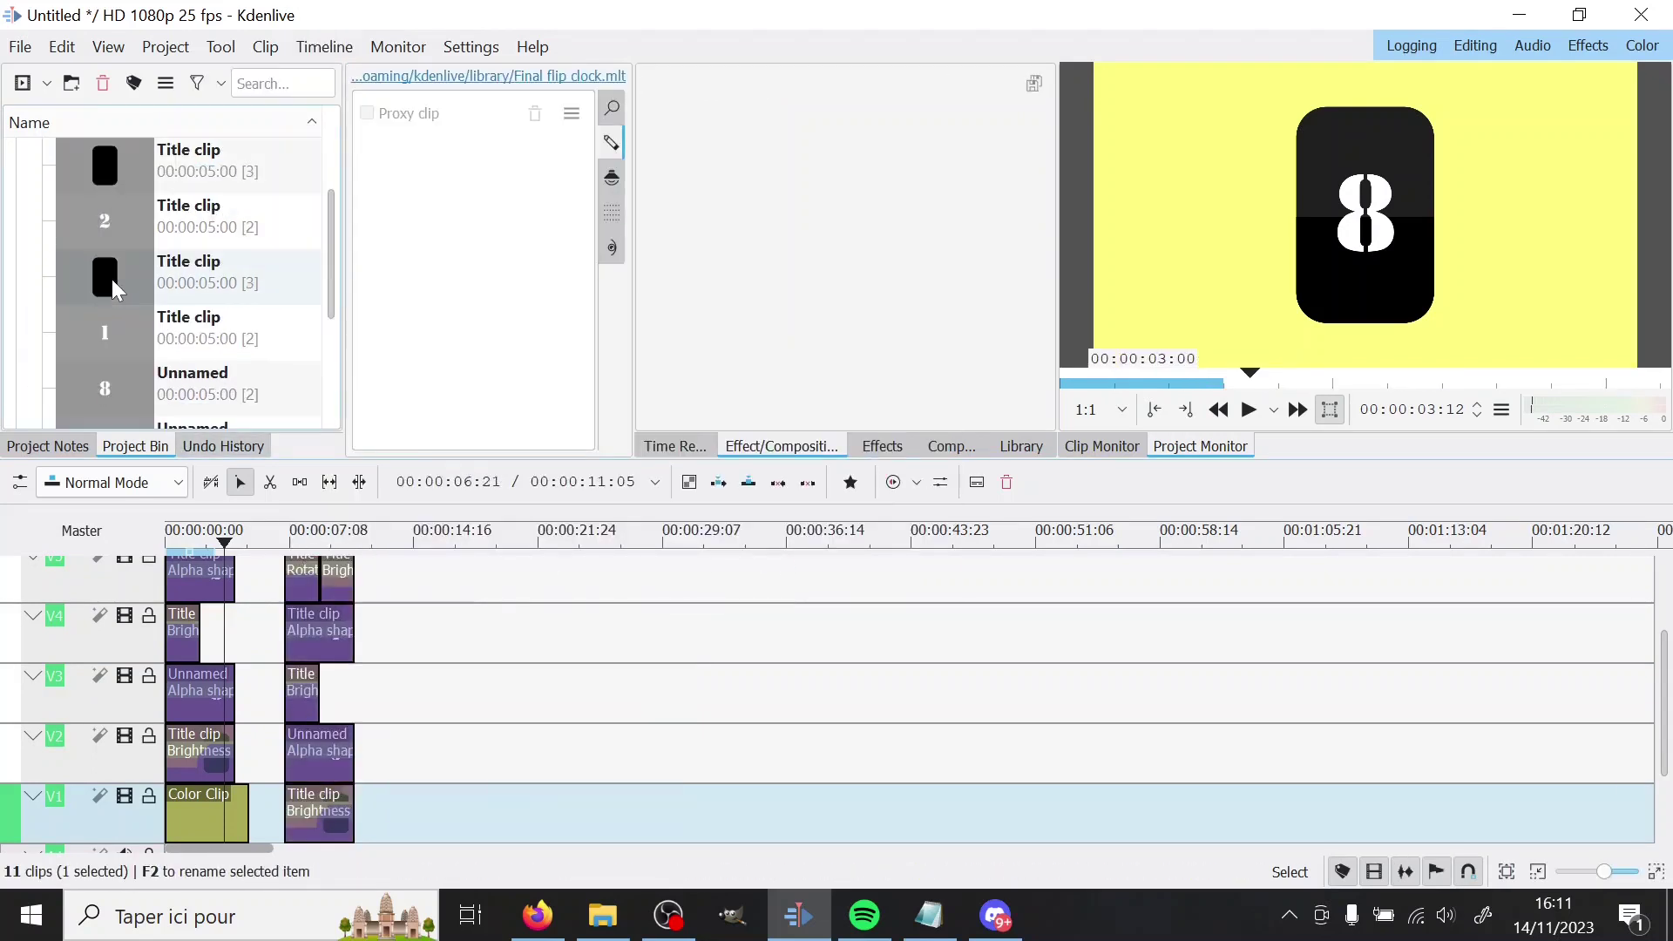
{"action": "scroll", "coordinate": [125, 323], "scroll_direction": "down", "scroll_amount": 2}
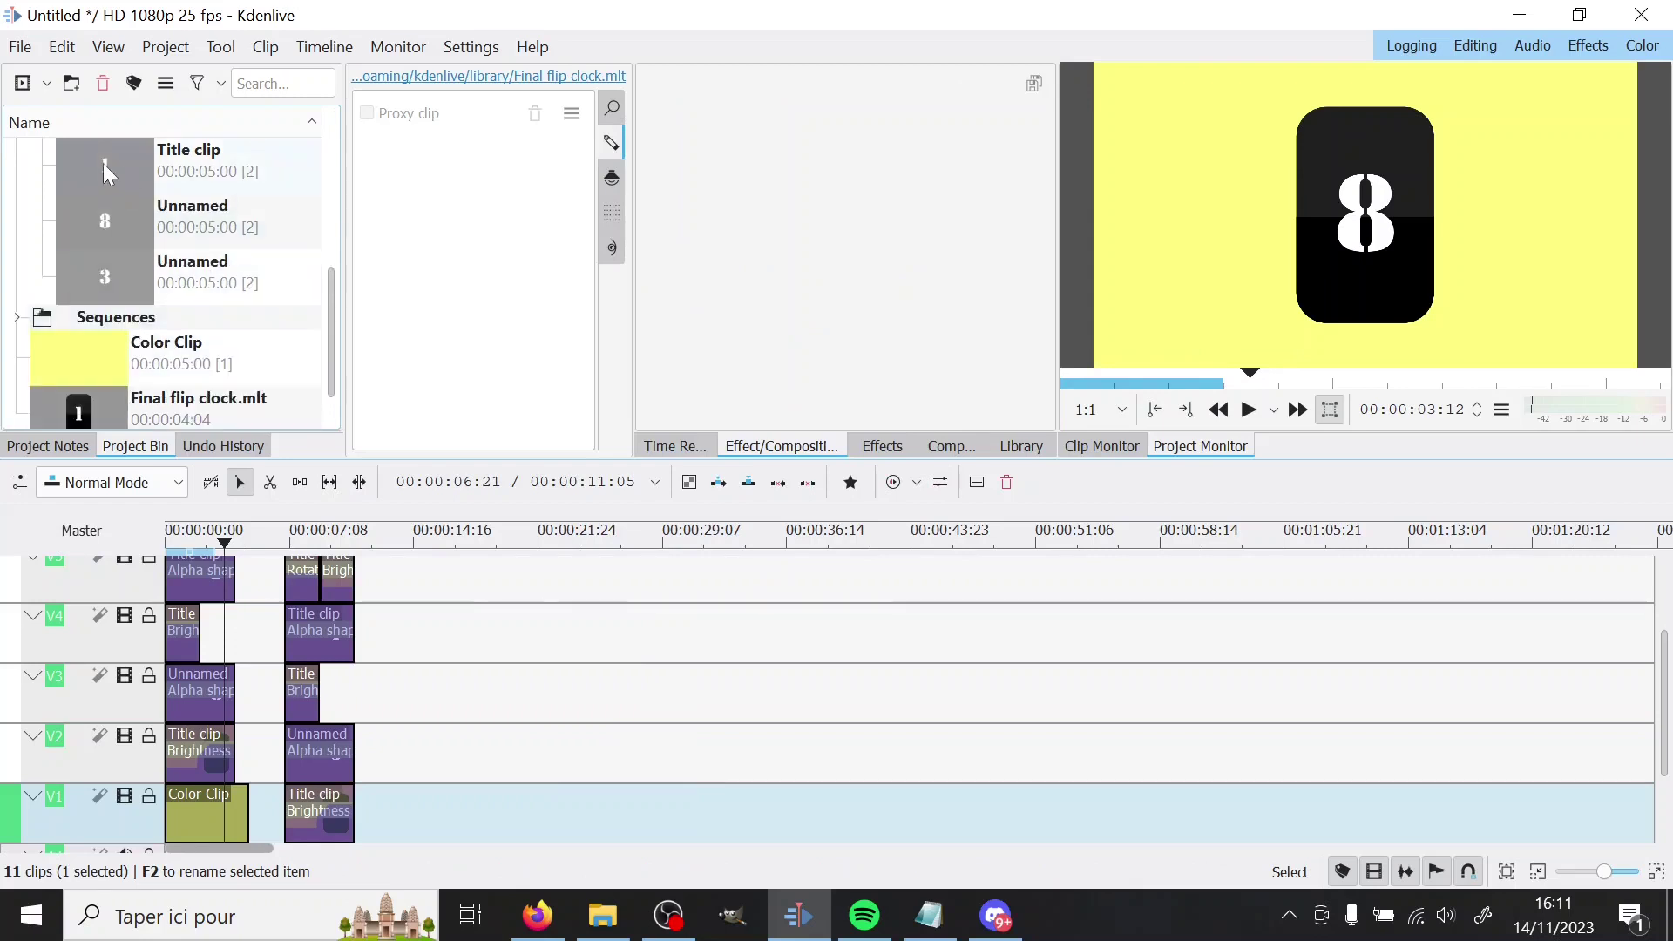
Edit the copied flip's two title digits, replacing the 3 with 0, and update both titles
{"action": "double_click", "coordinate": [103, 164]}
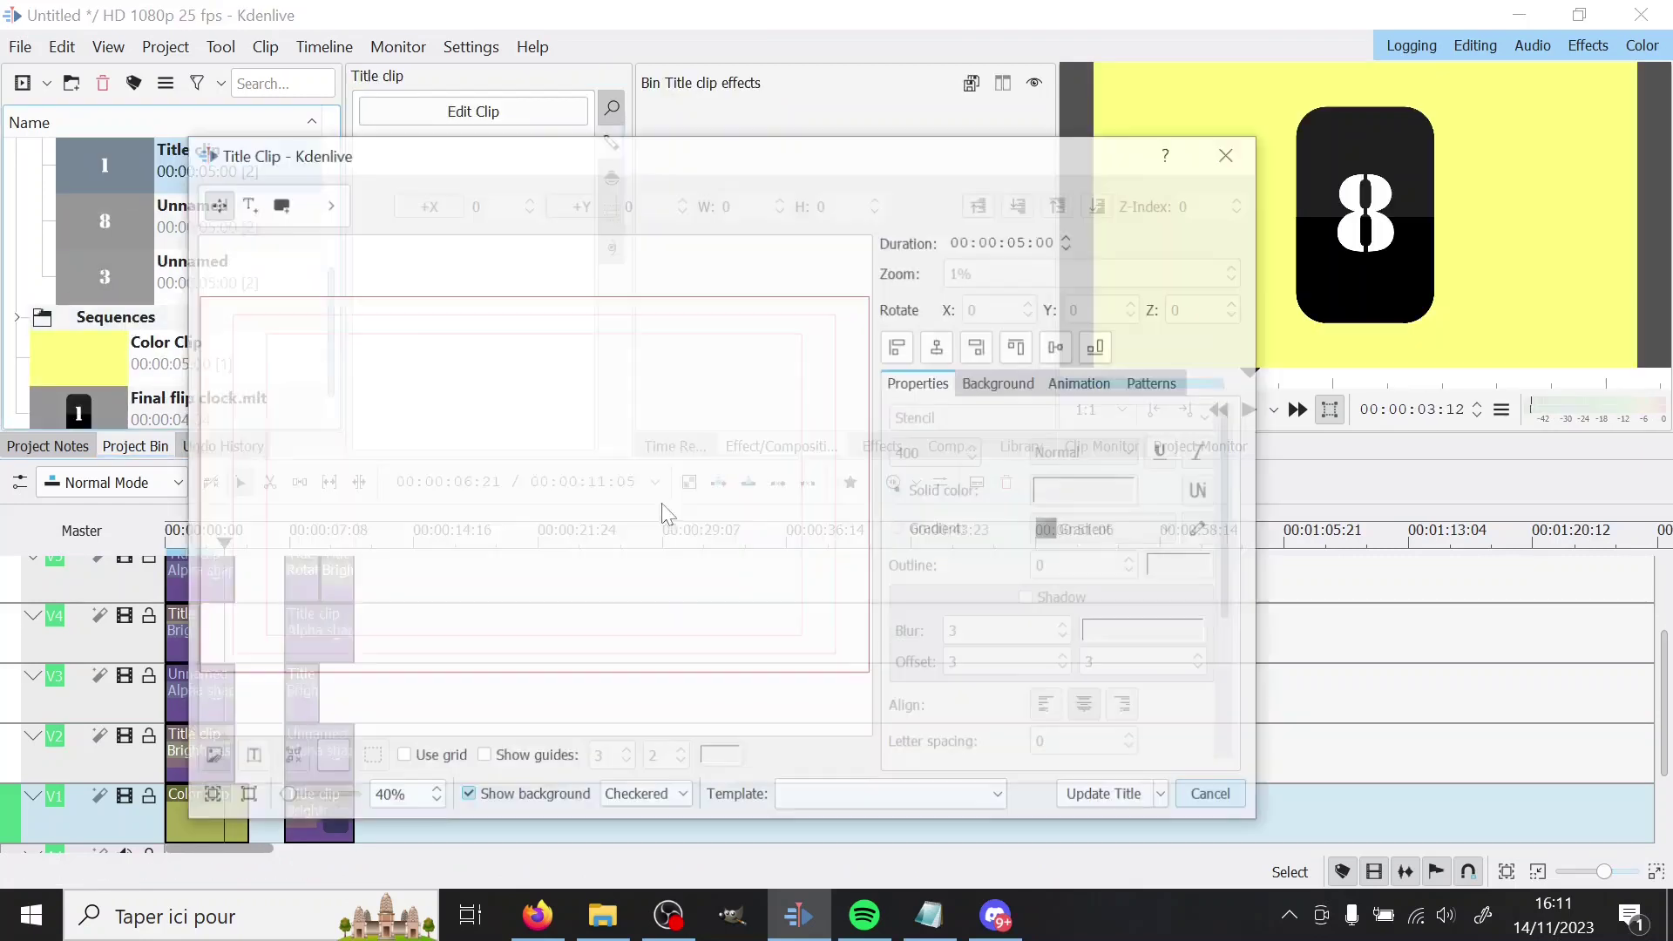
{"action": "left_click", "coordinate": [492, 497]}
{"action": "double_click", "coordinate": [492, 497]}
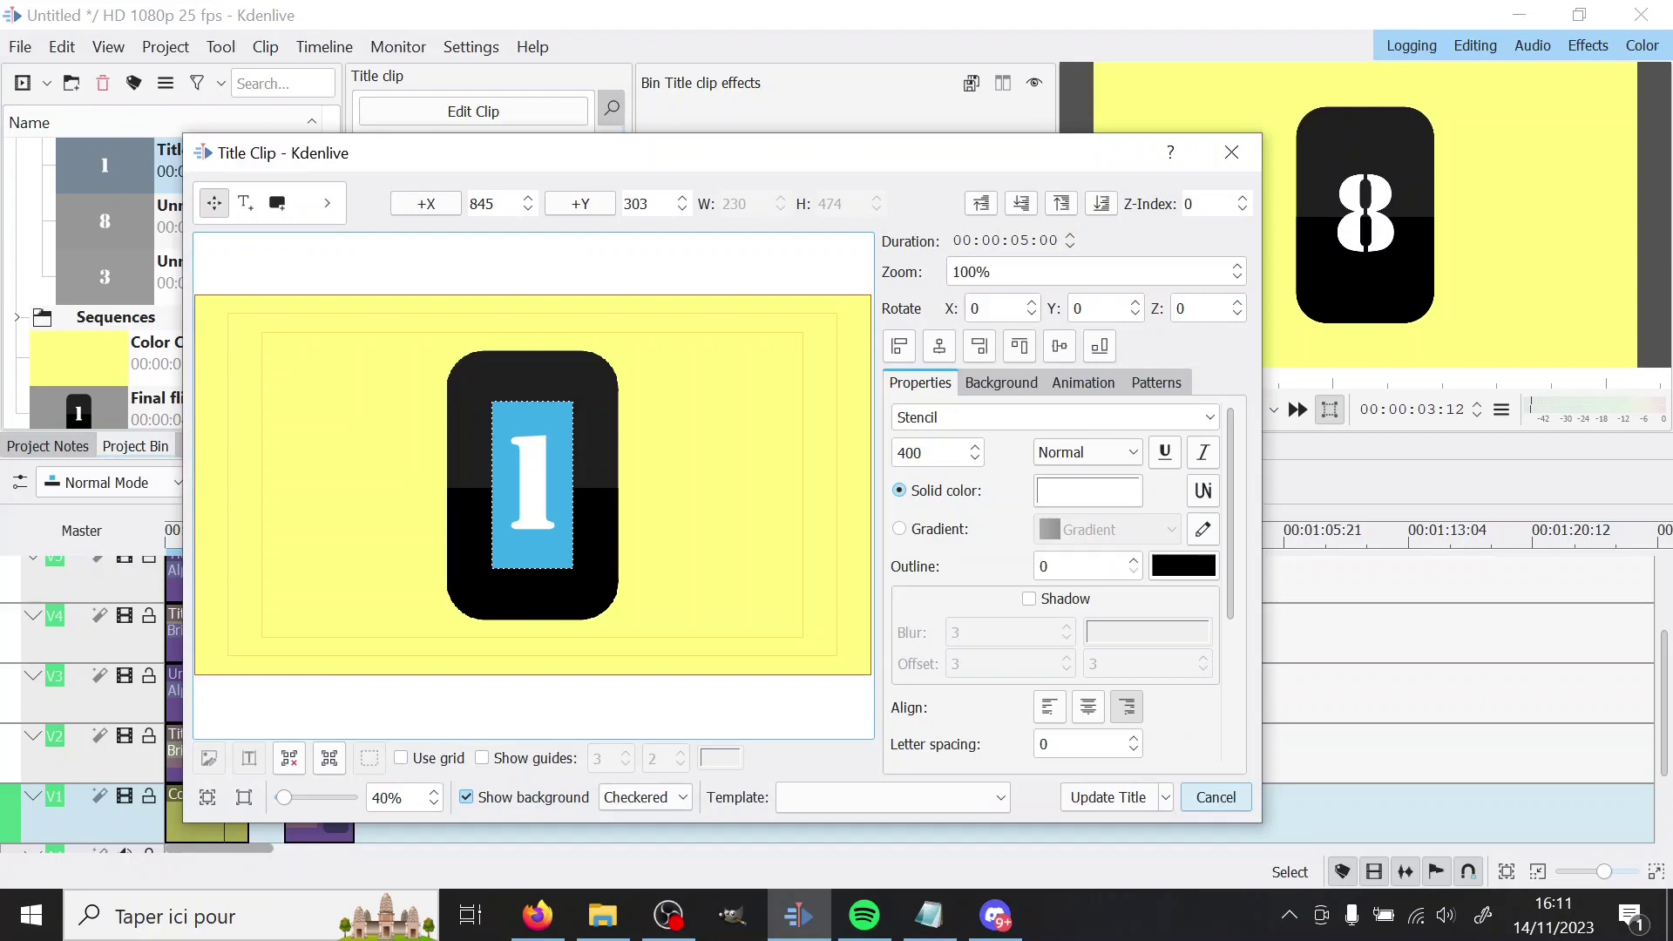
{"action": "type", "text": "8"}
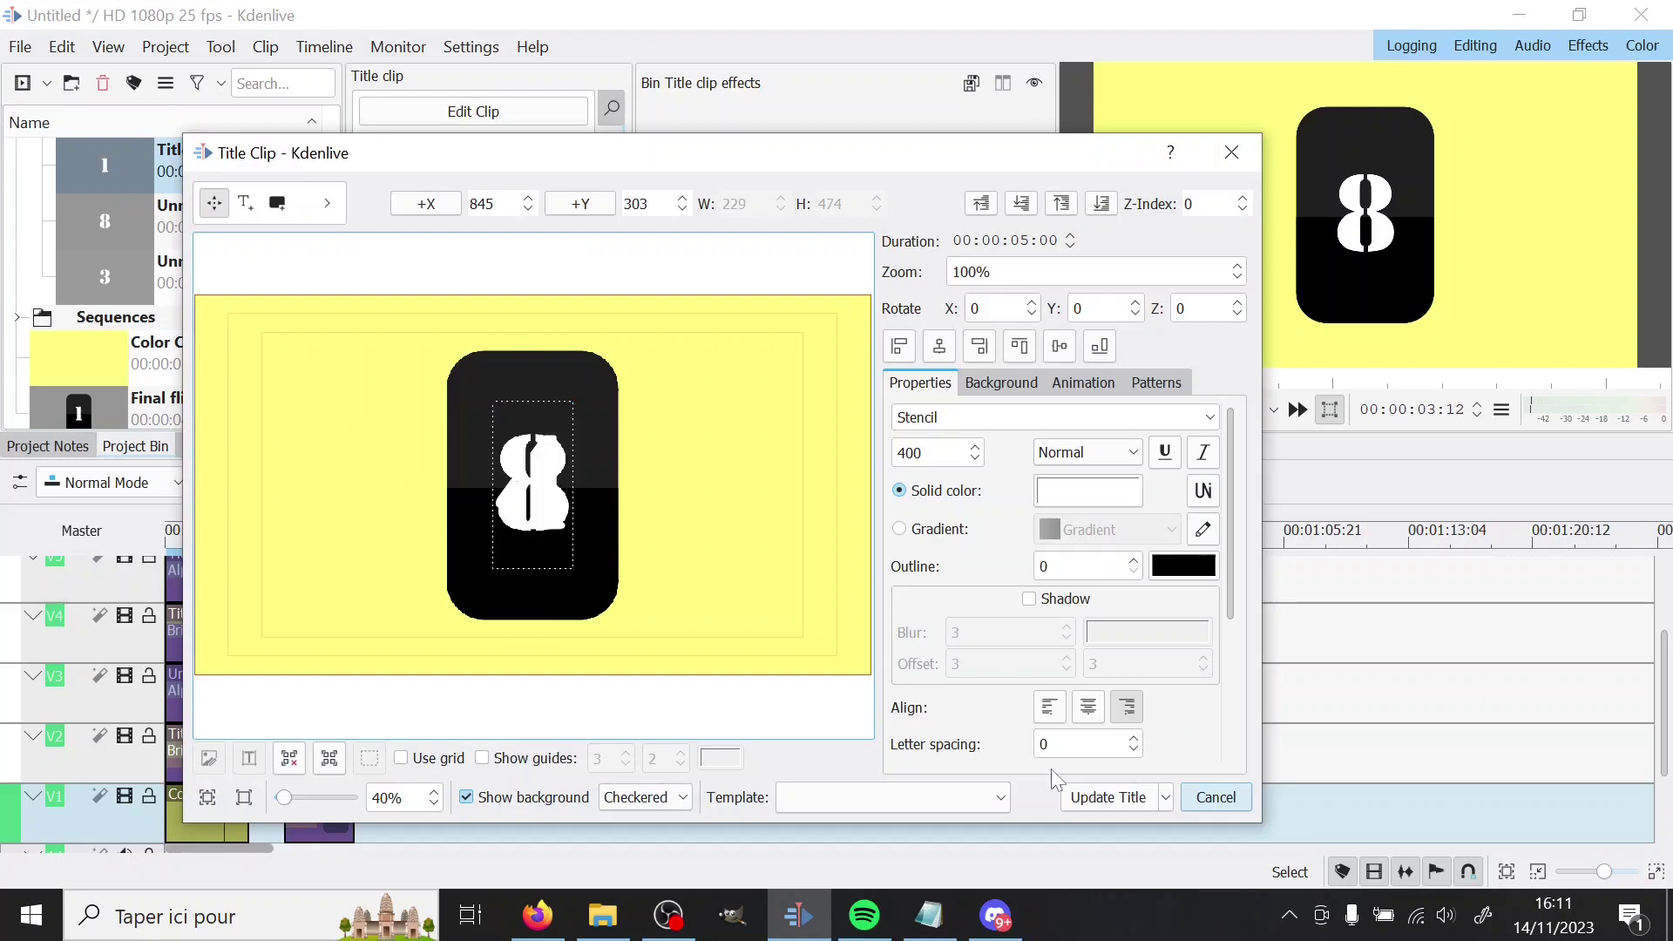
{"action": "left_click", "coordinate": [1105, 798]}
{"action": "left_click", "coordinate": [113, 270]}
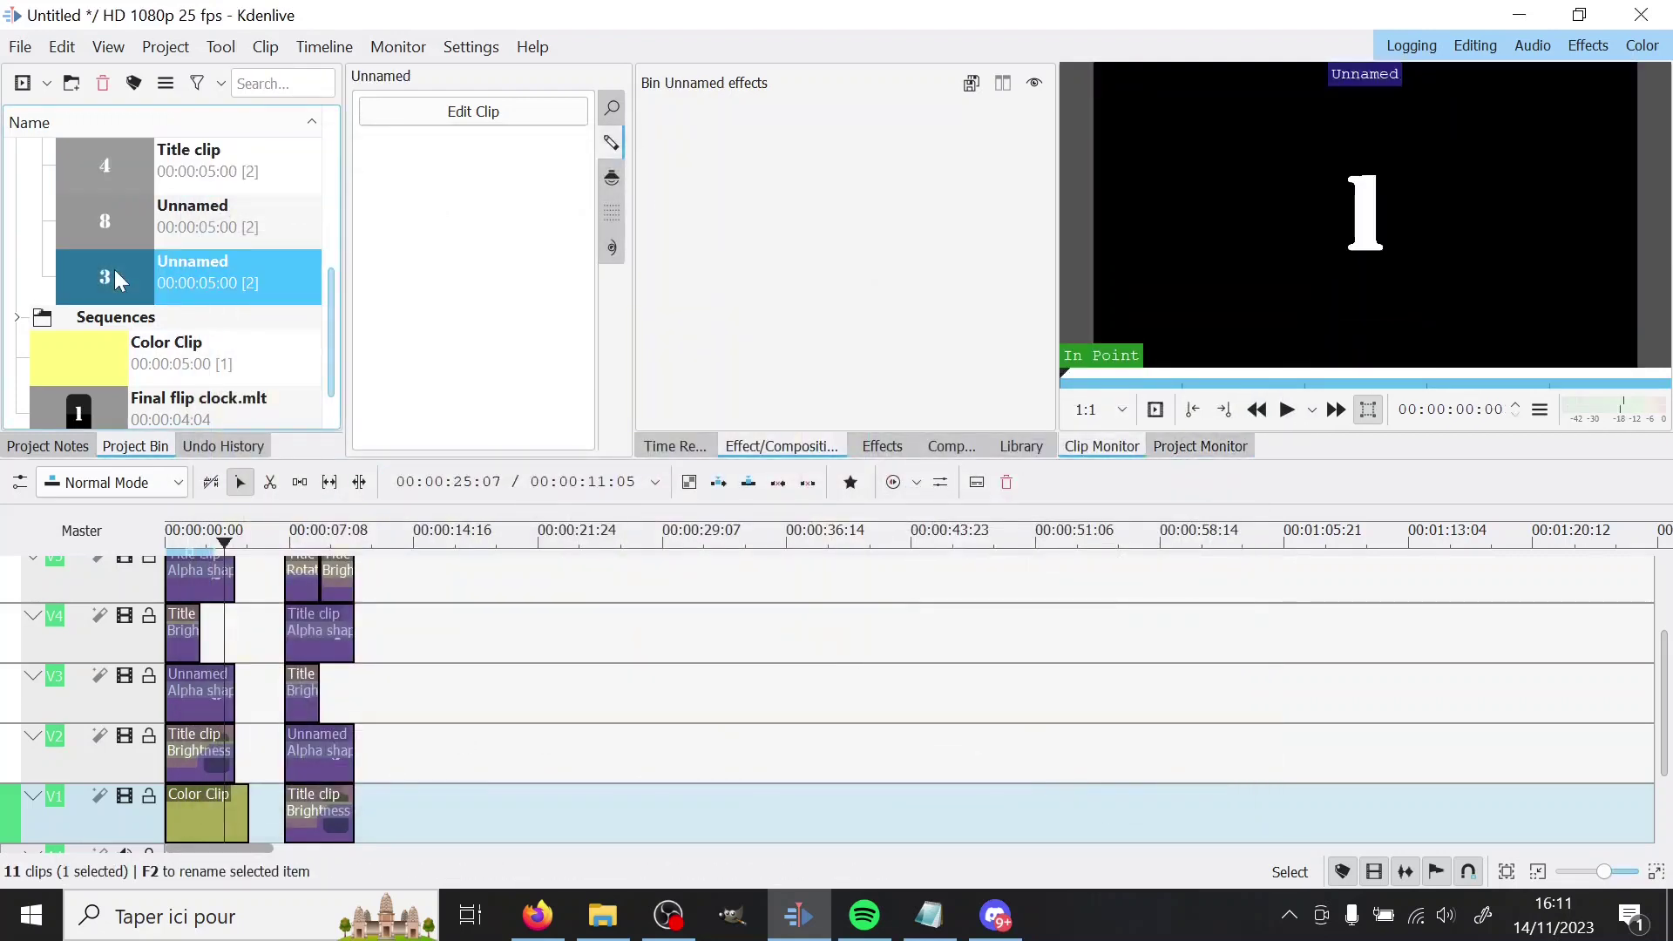
{"action": "double_click", "coordinate": [113, 270]}
{"action": "double_click", "coordinate": [546, 516]}
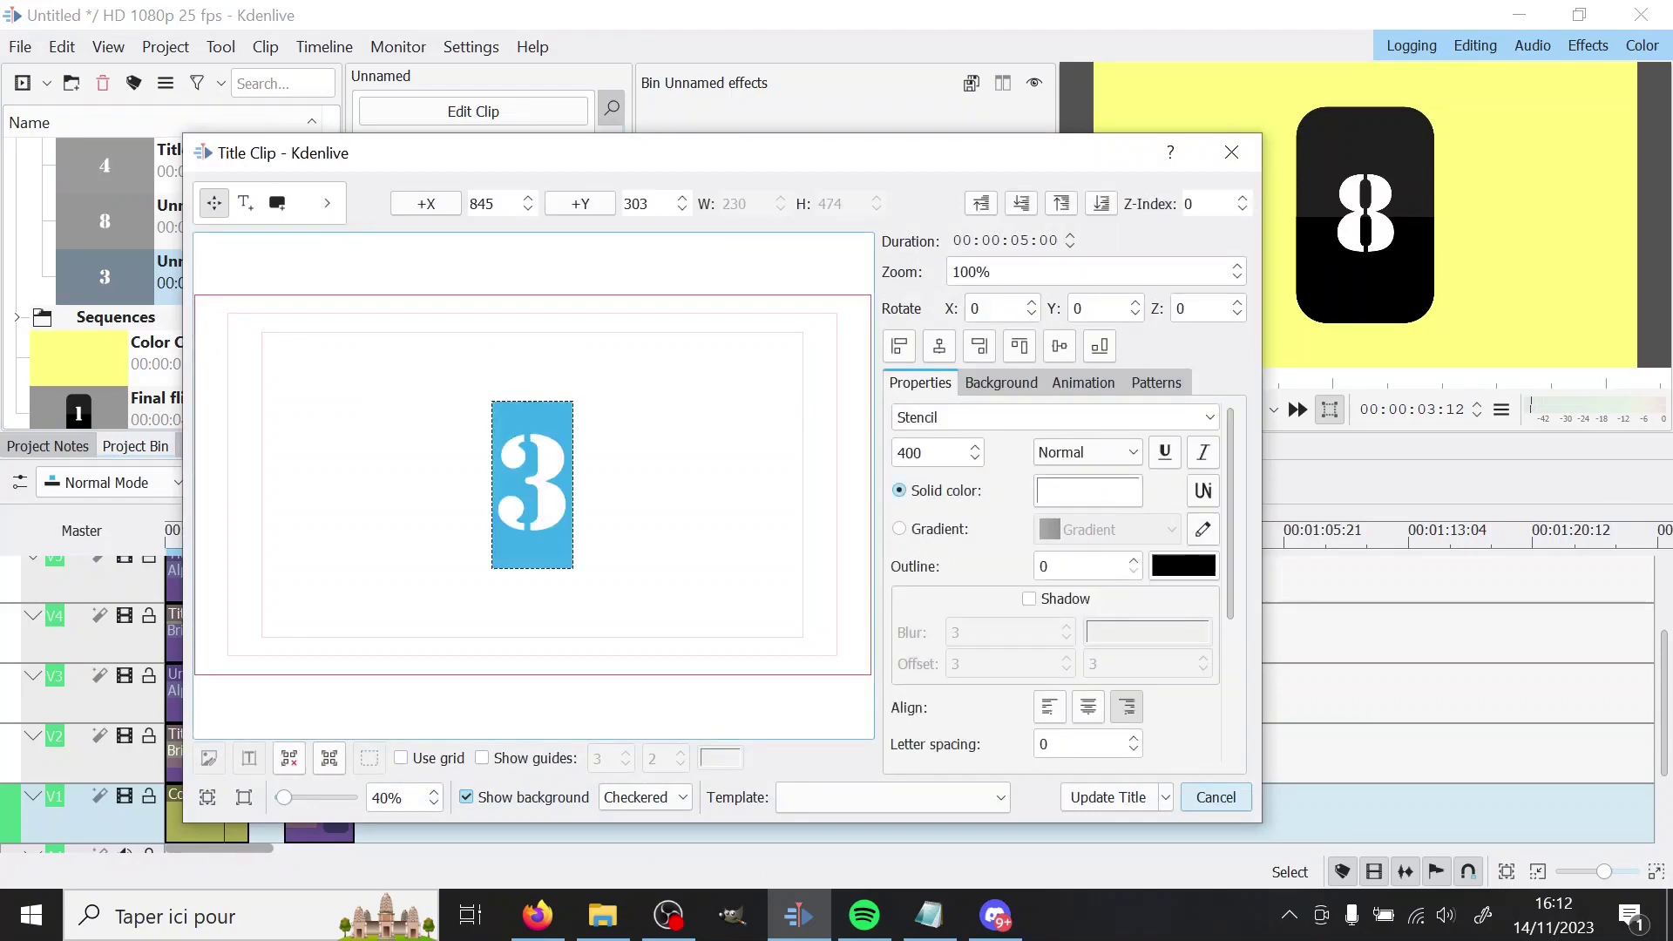
{"action": "key", "text": "BackSpace"}
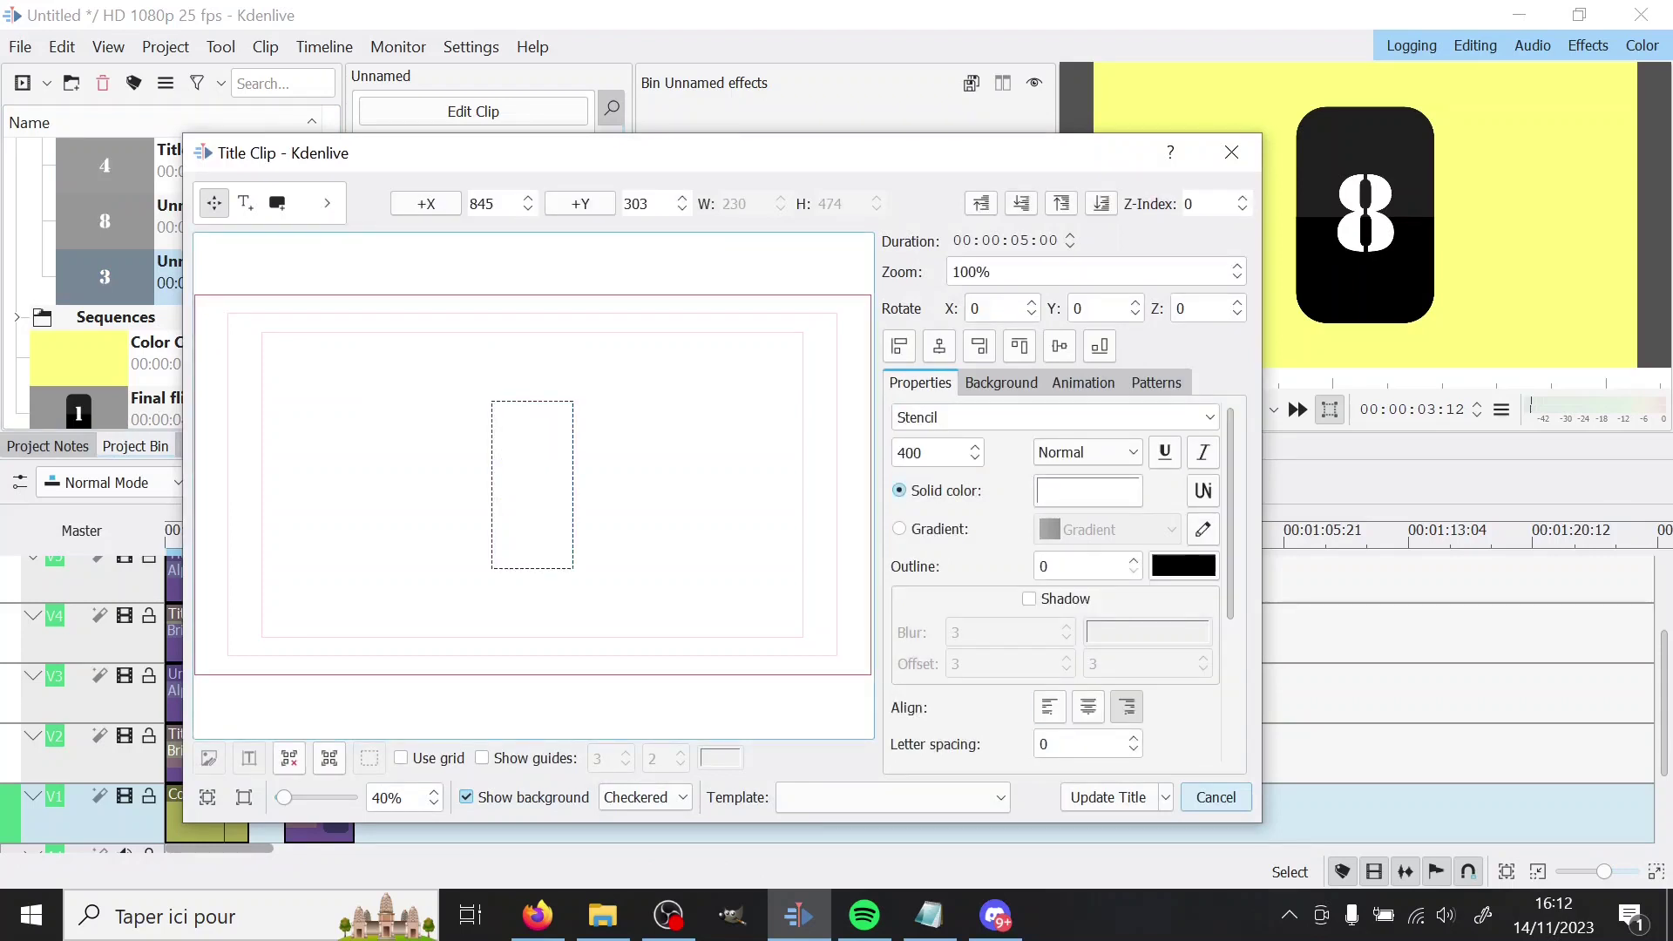
{"action": "type", "text": "0"}
{"action": "left_click", "coordinate": [1091, 809]}
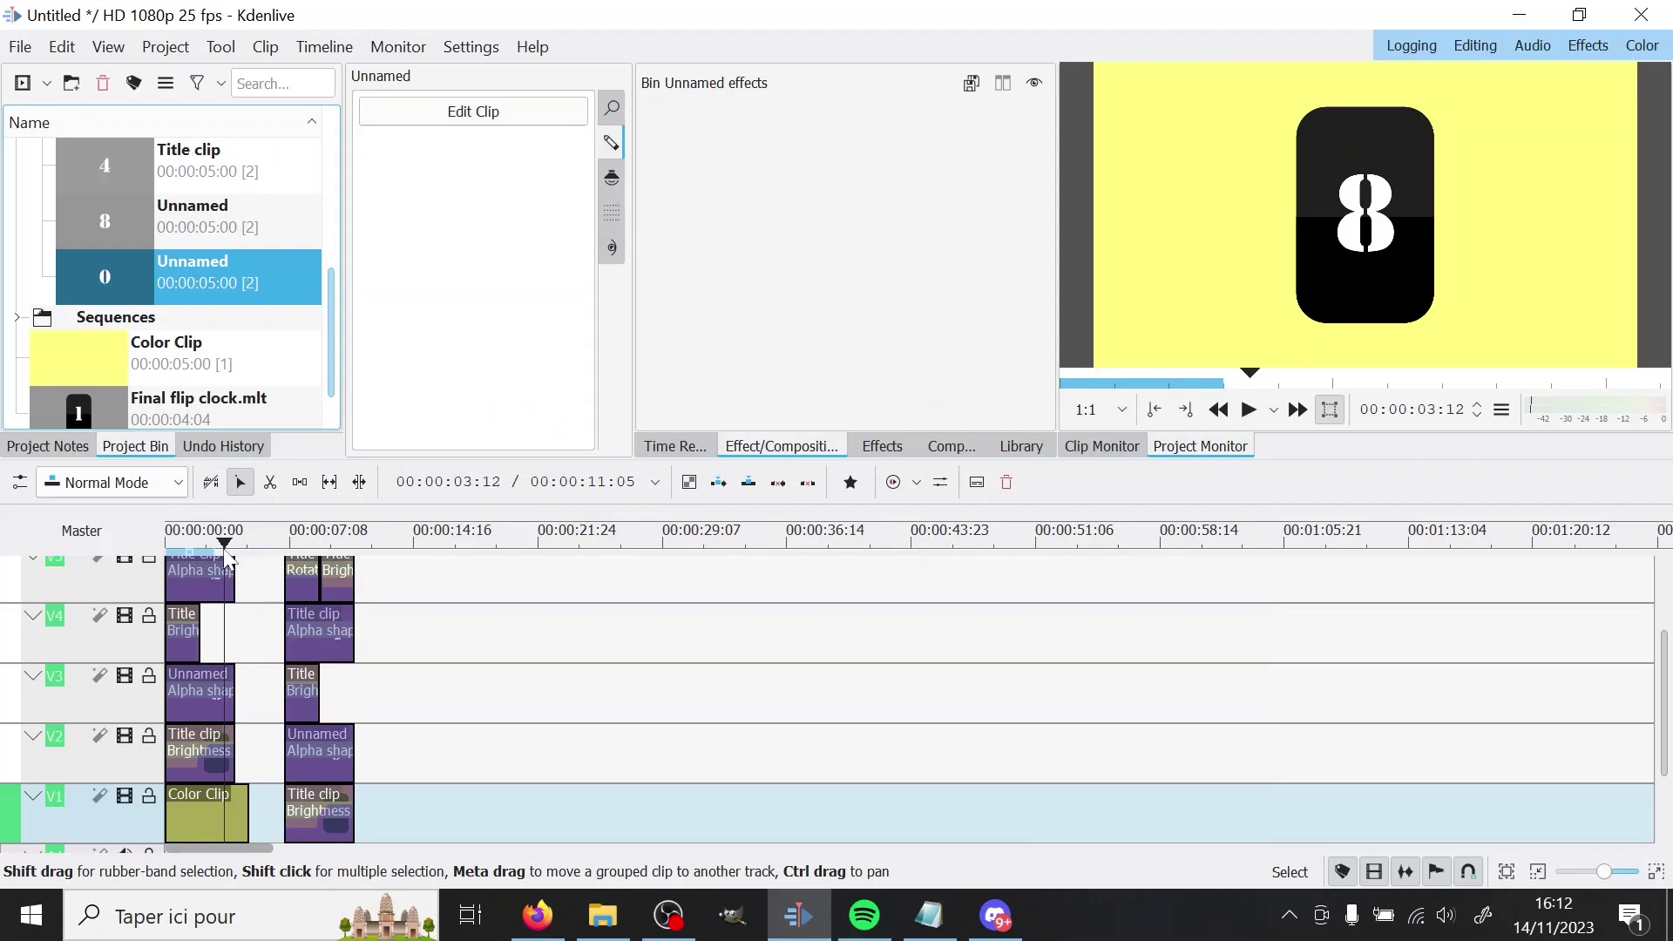
Scrub to preview the second flip, then rubber-band select its clips from V1 through V7
{"action": "left_click_drag", "start_coordinate": [225, 557], "coordinate": [375, 549]}
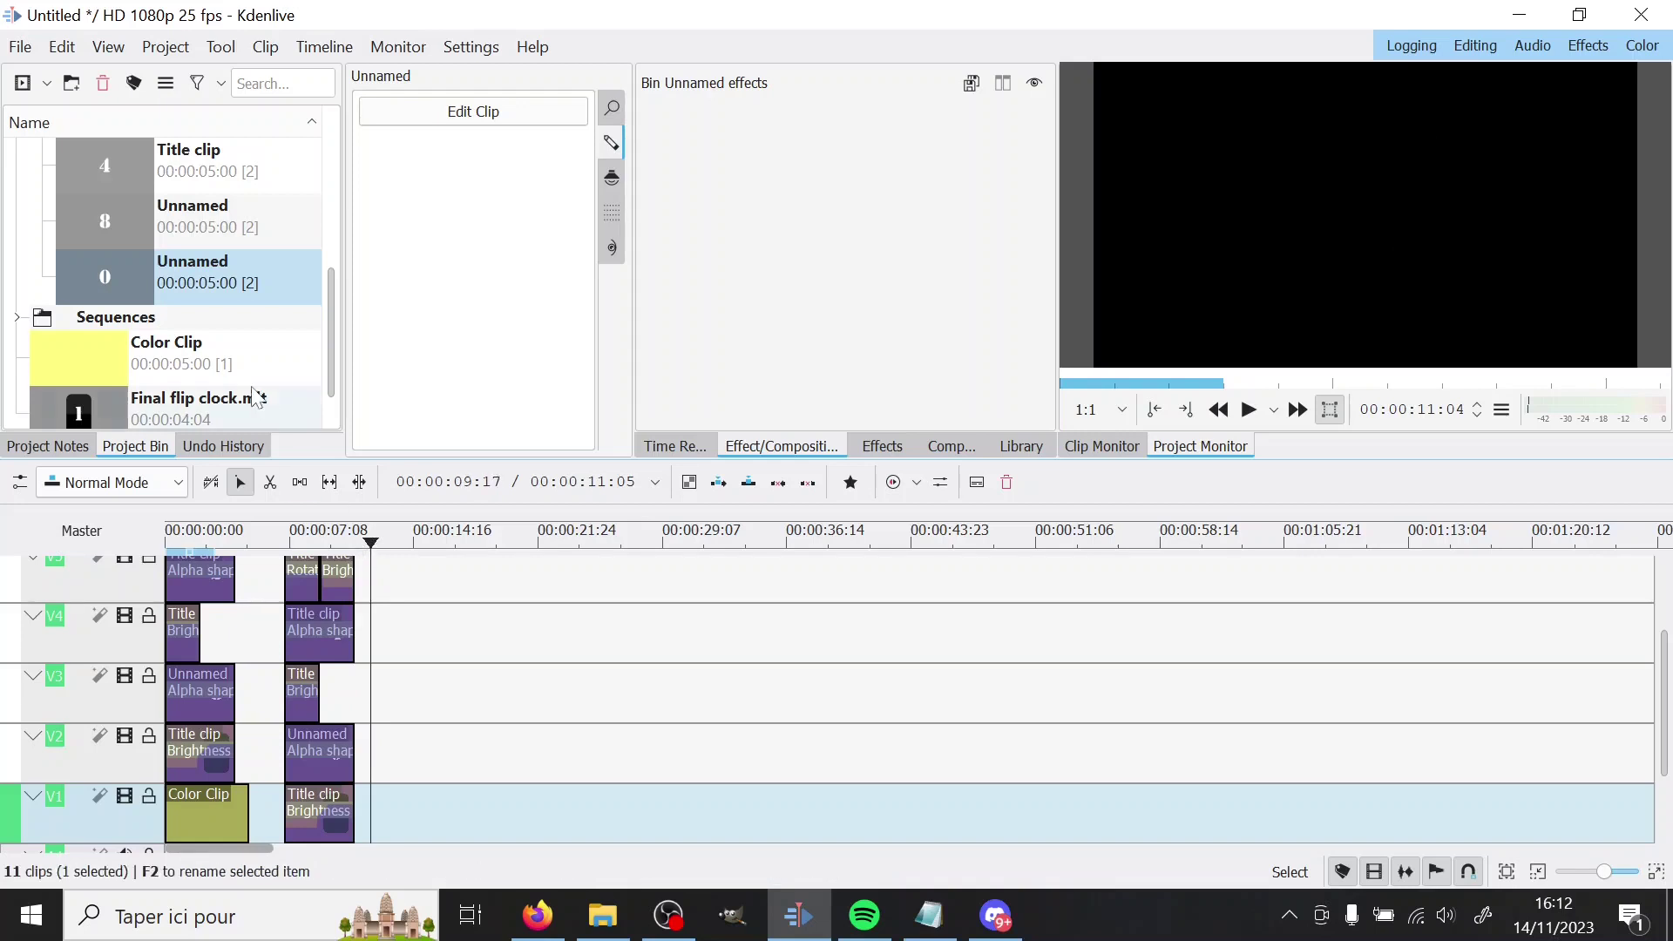
{"action": "scroll", "coordinate": [232, 357], "scroll_direction": "down", "scroll_amount": 1}
{"action": "scroll", "coordinate": [231, 357], "scroll_direction": "up", "scroll_amount": 7}
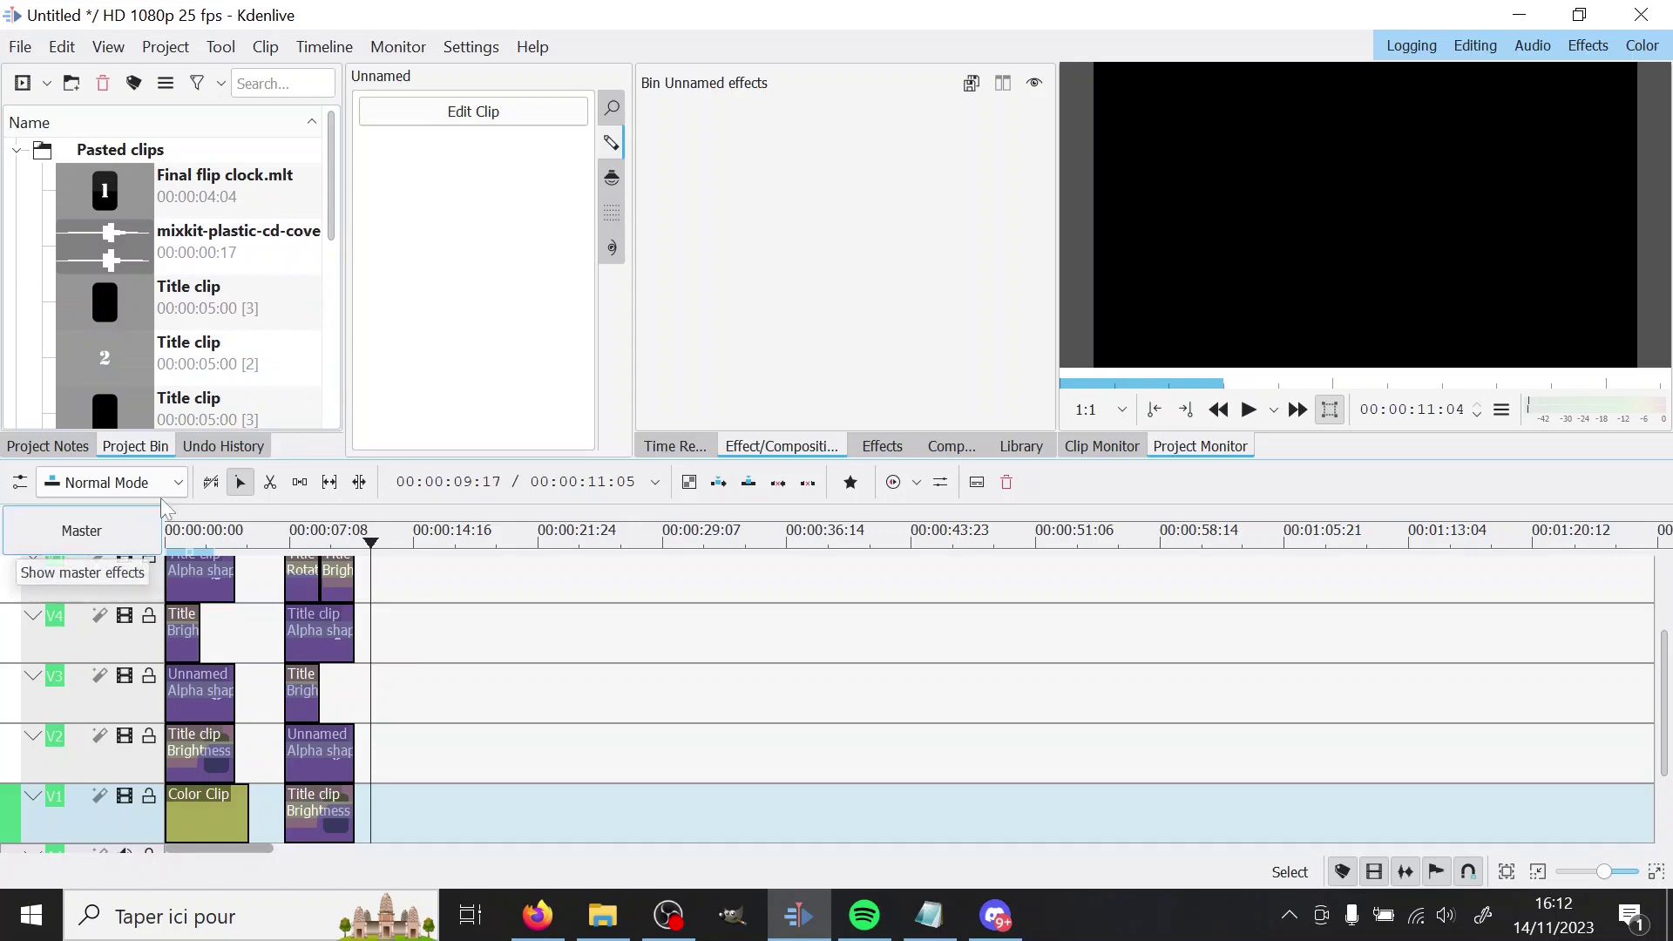
{"action": "left_click_drag", "start_coordinate": [276, 831], "coordinate": [386, 609]}
Create Sequence 2 from the selected second-digit clips and view its contents
{"action": "right_click", "coordinate": [336, 650]}
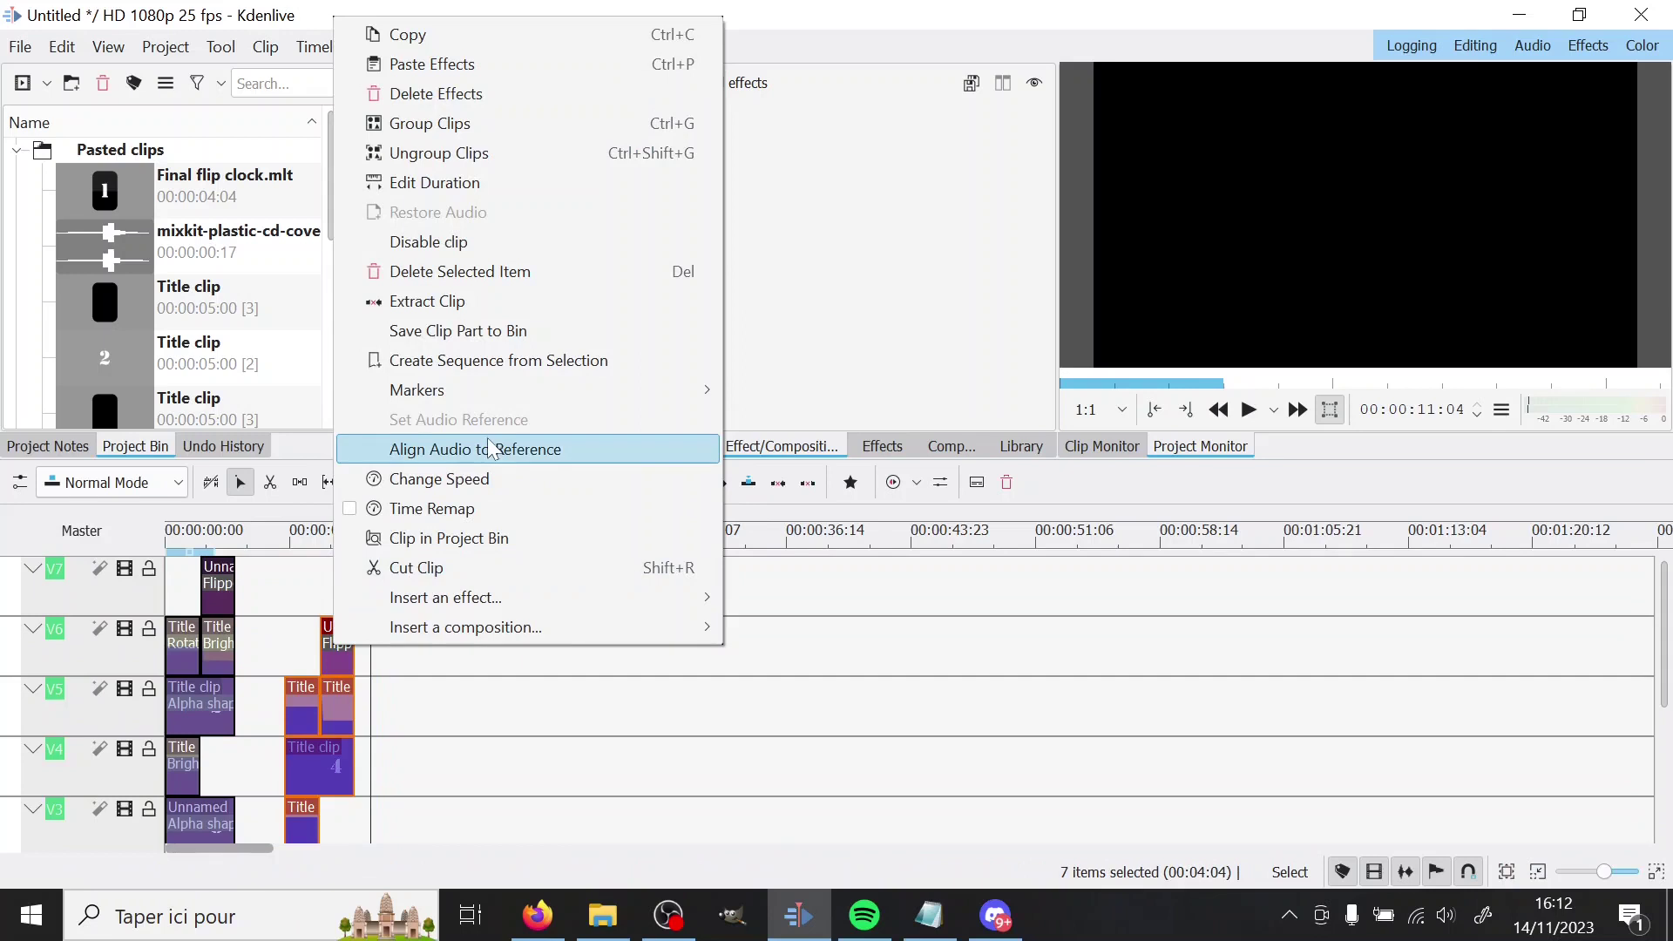
{"action": "left_click", "coordinate": [471, 360]}
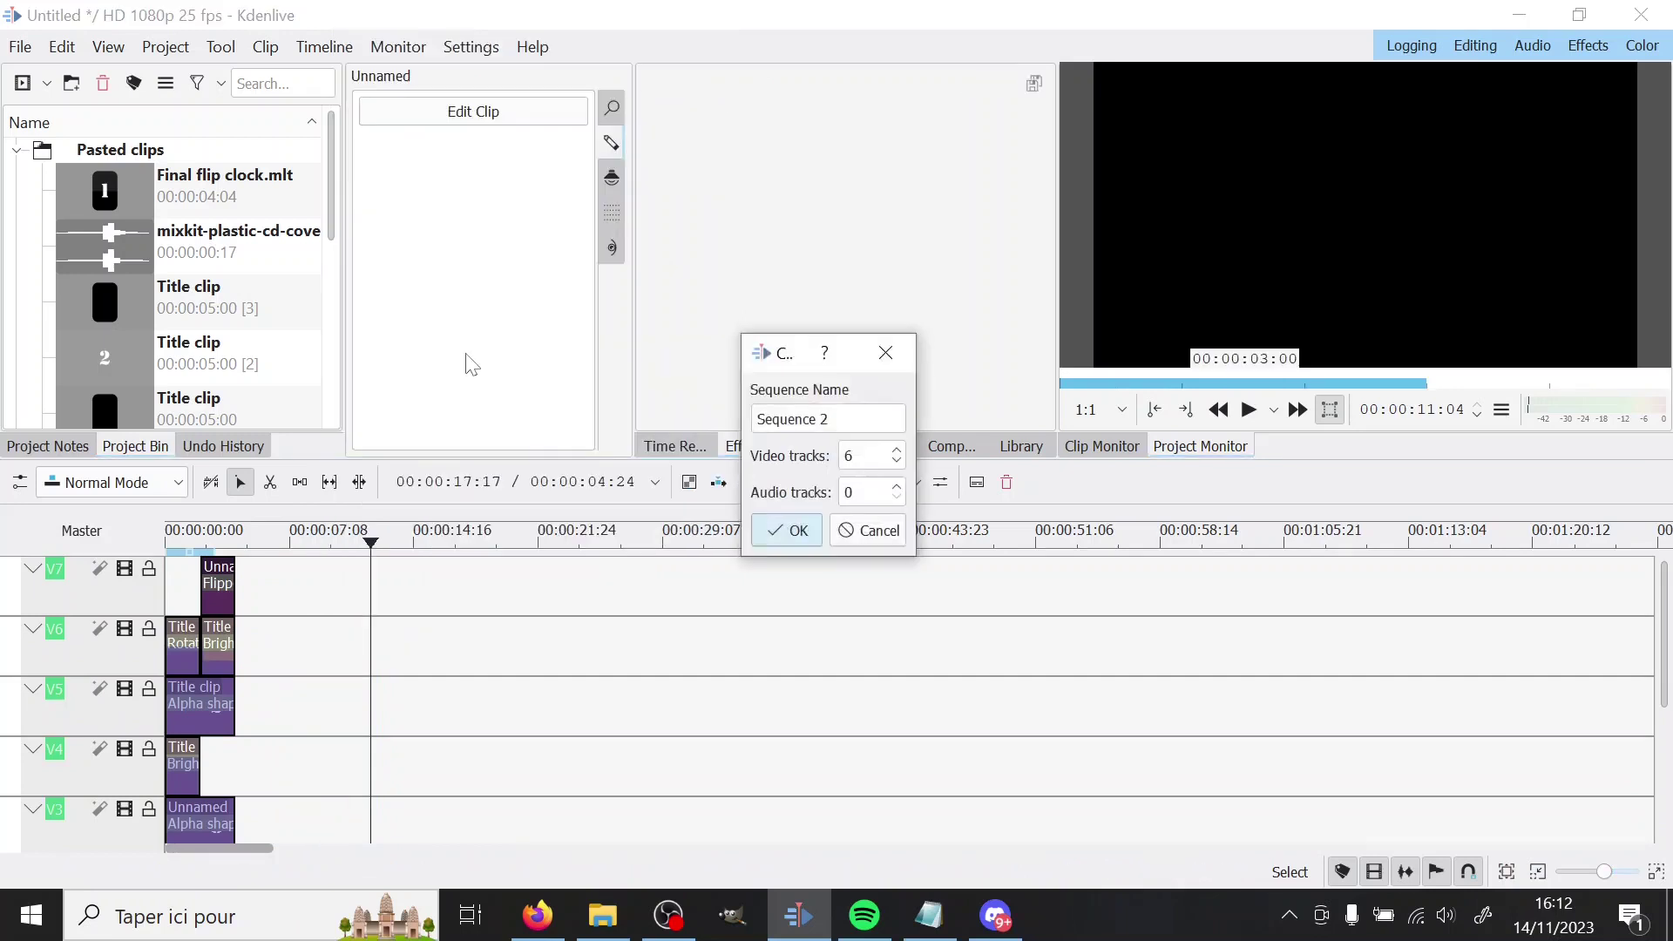
{"action": "left_click", "coordinate": [789, 531]}
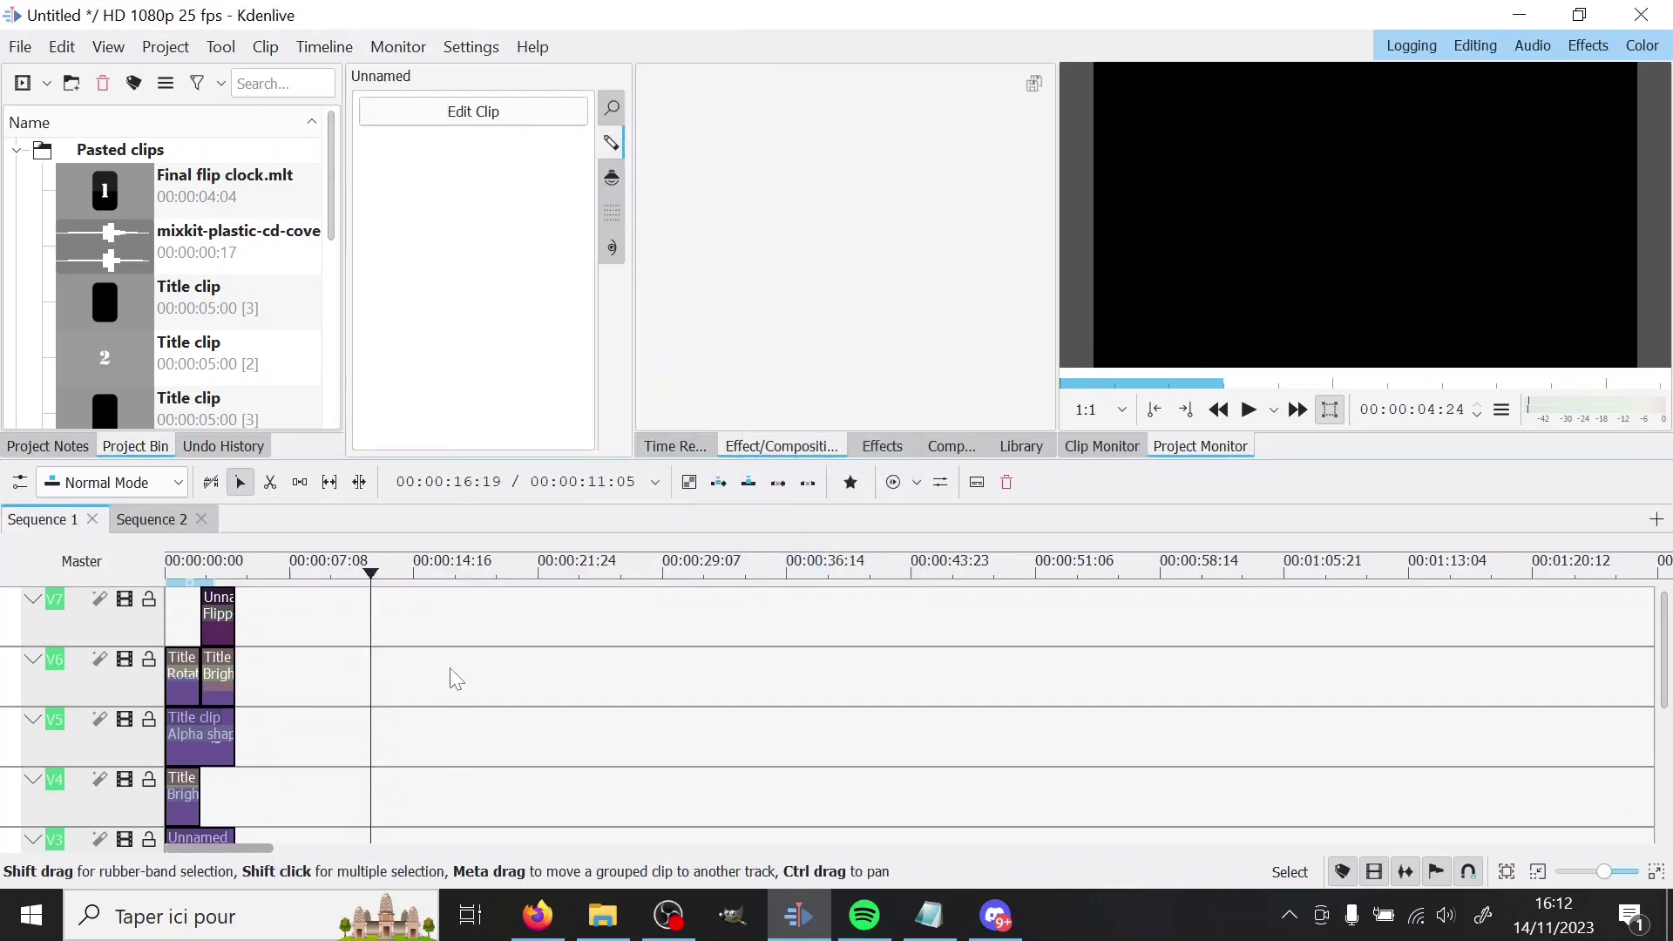
{"action": "left_click", "coordinate": [154, 521]}
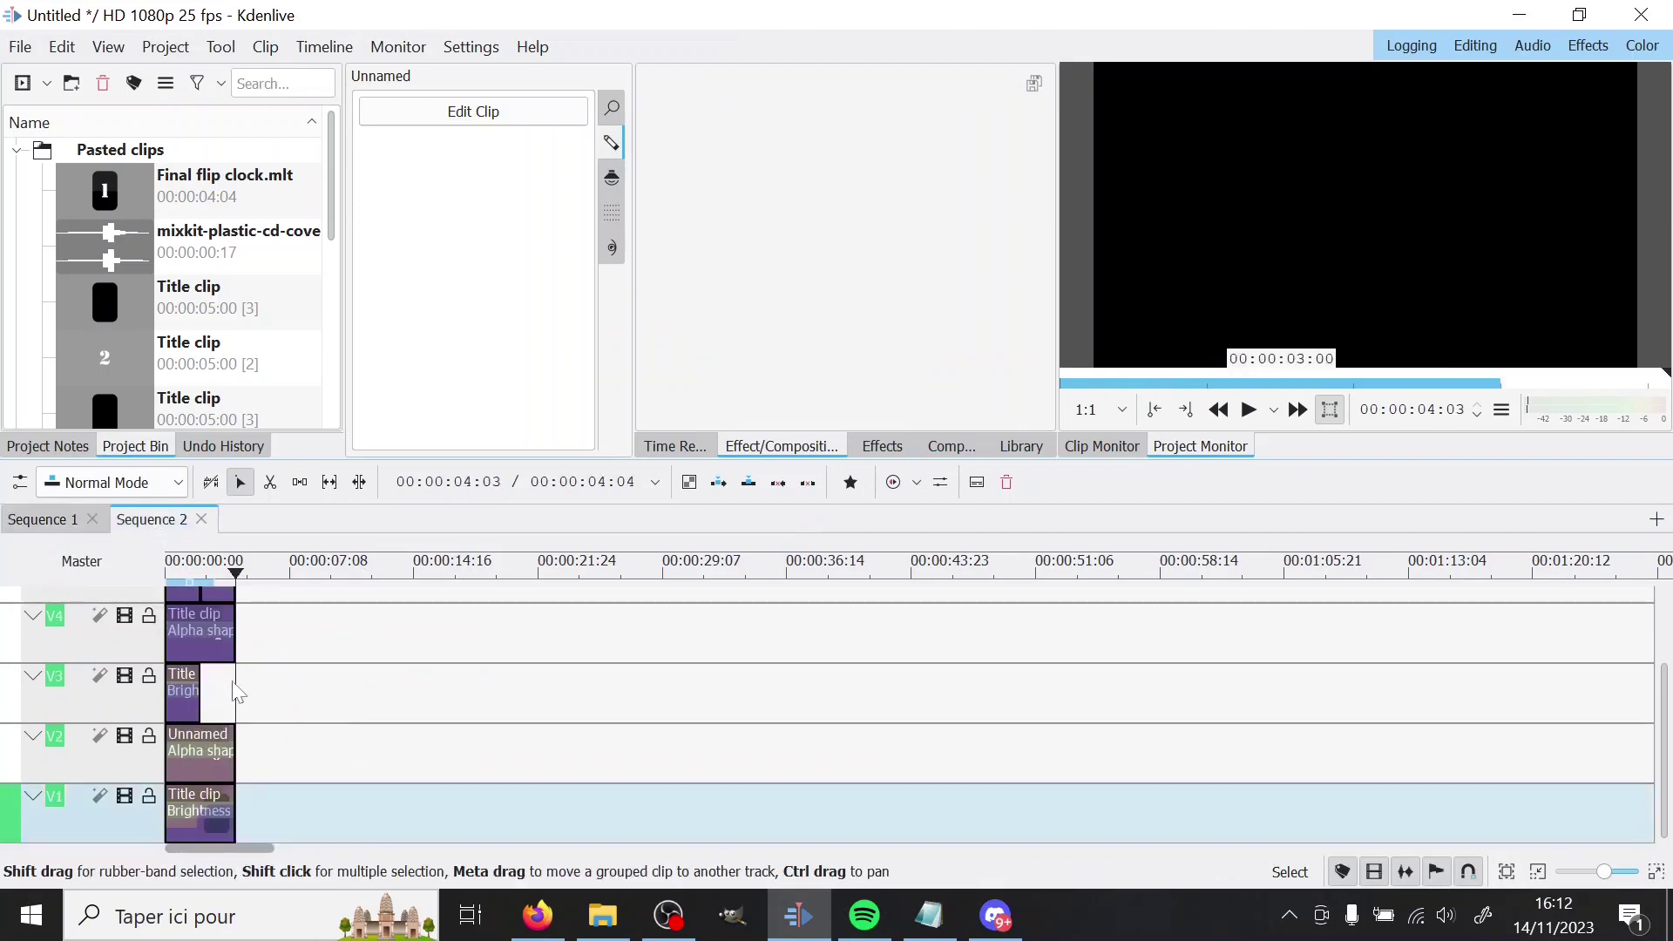
Back in Sequence 1, select the first digit's clips and create a sequence from them
{"action": "left_click", "coordinate": [40, 519]}
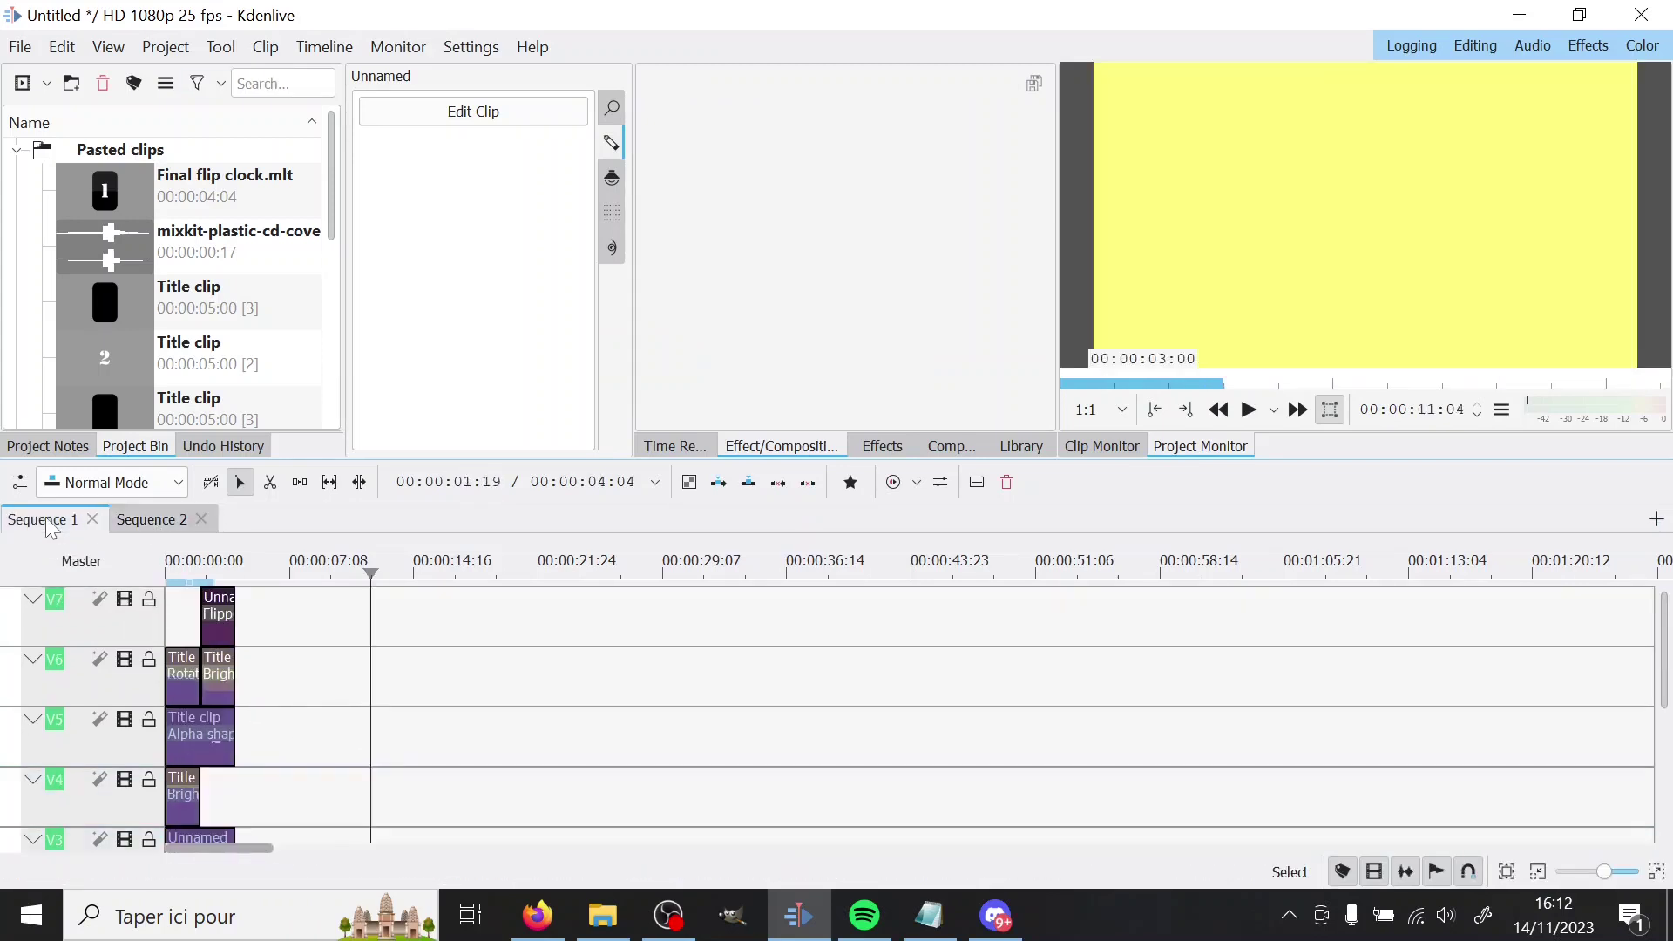
{"action": "left_click_drag", "start_coordinate": [164, 608], "coordinate": [255, 863]}
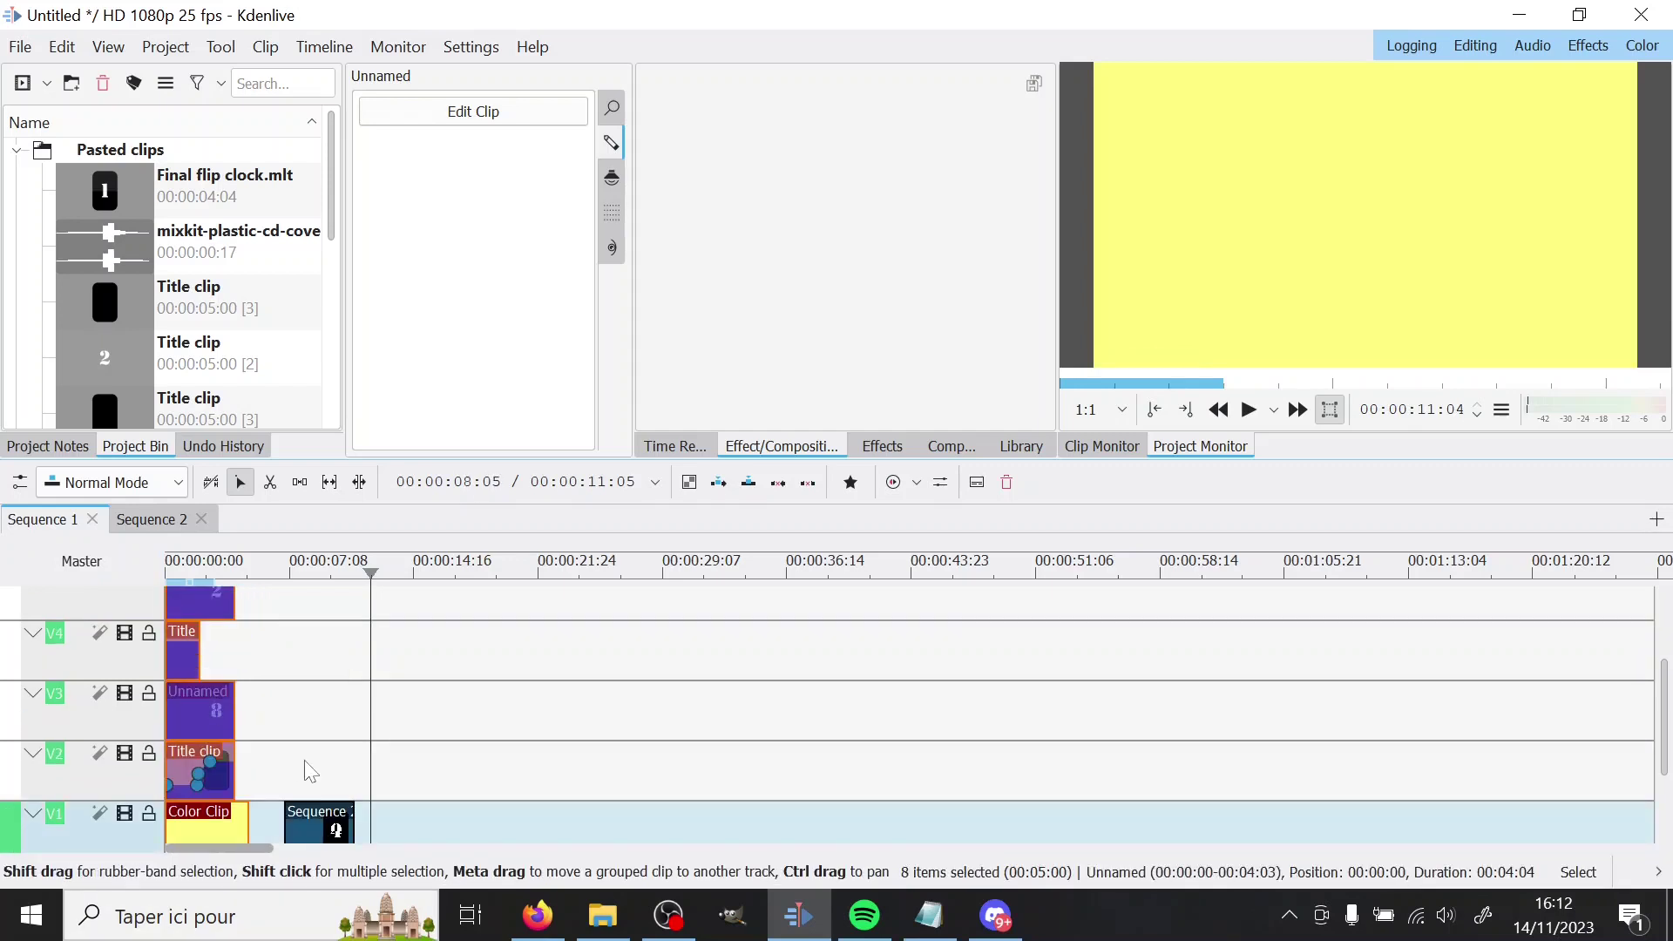
{"action": "right_click", "coordinate": [212, 714]}
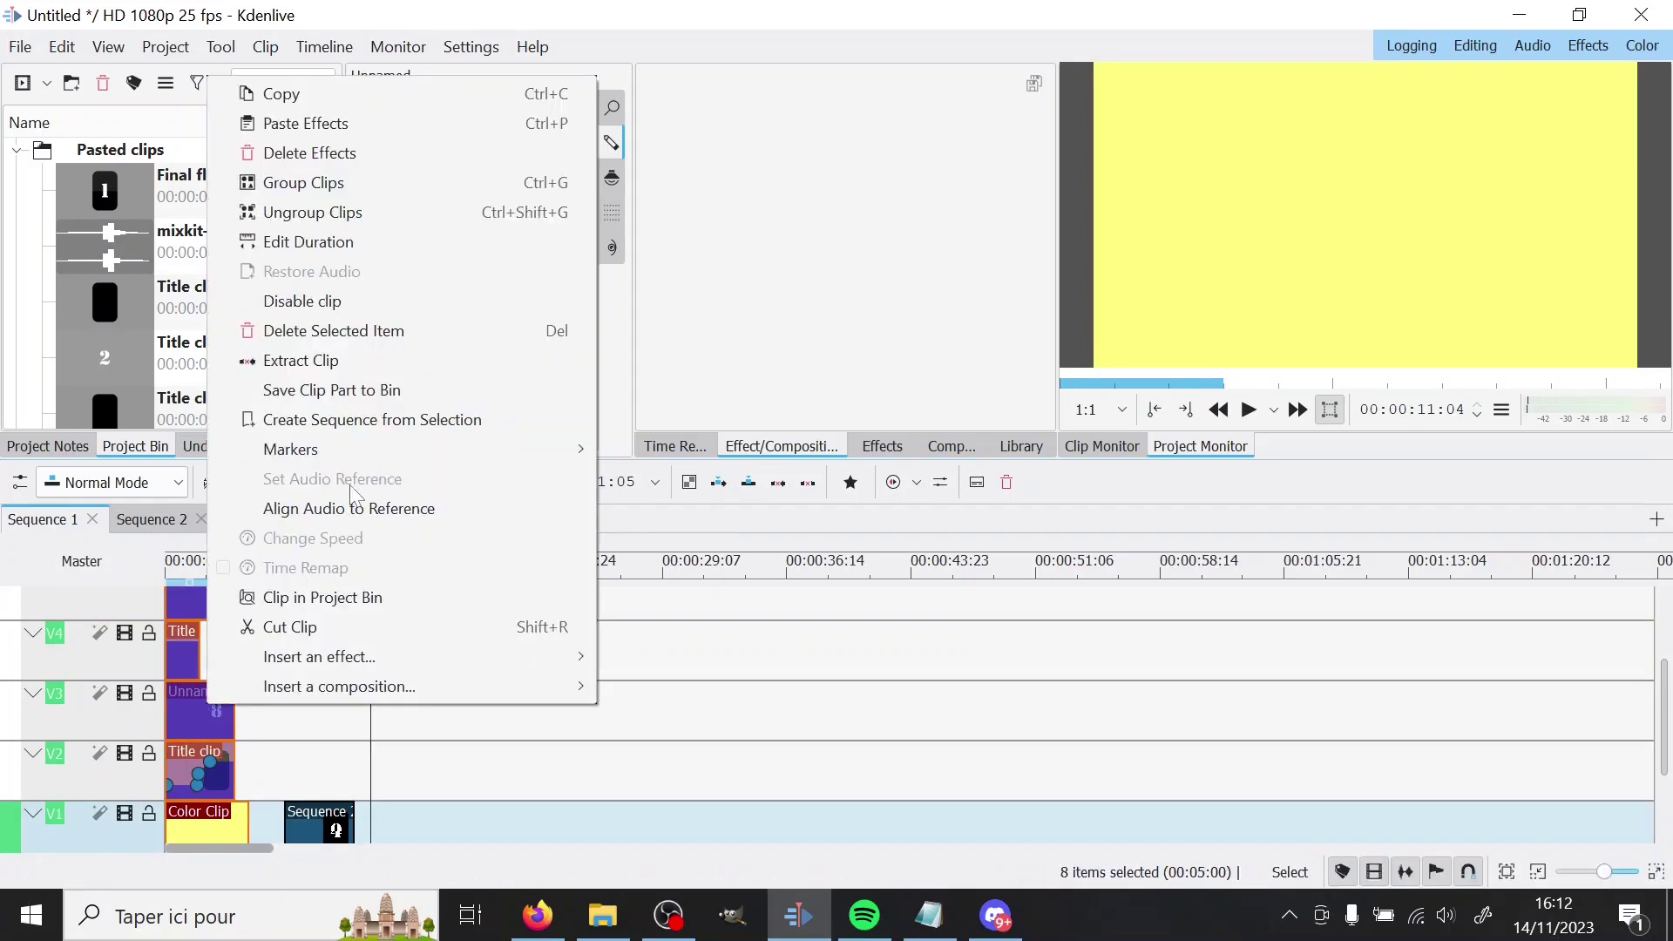
{"action": "left_click", "coordinate": [349, 420]}
Create Sequence 3, move its clip up to V2 and put Sequence 2 at the timeline start
{"action": "left_click", "coordinate": [786, 534]}
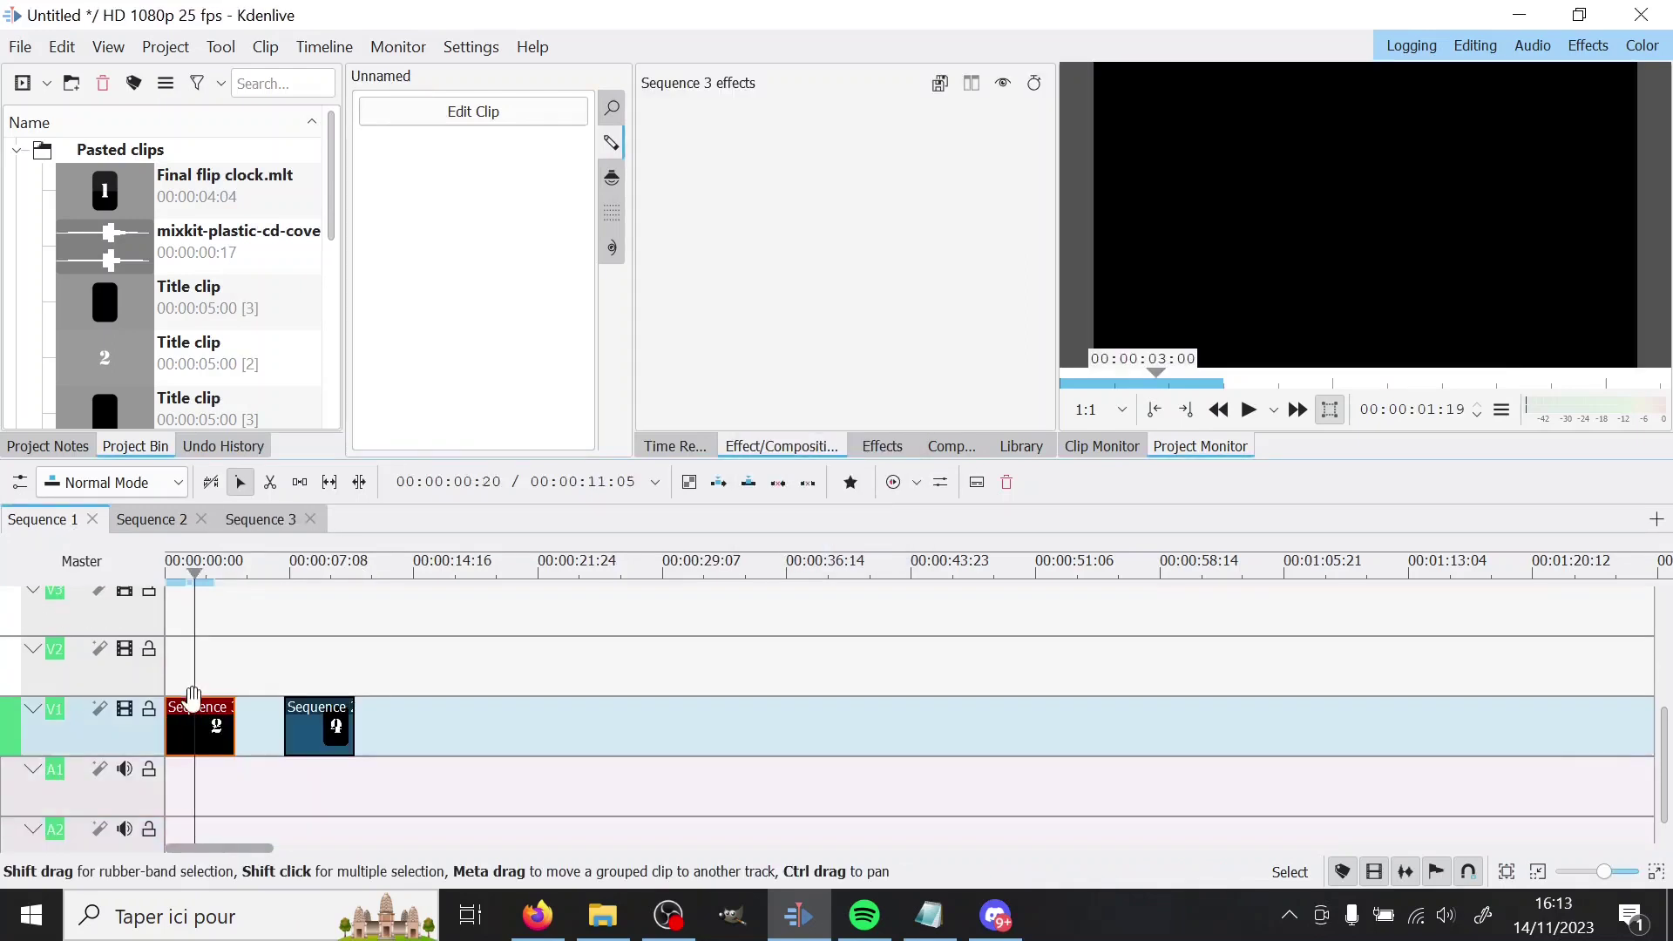
{"action": "left_click_drag", "start_coordinate": [194, 701], "coordinate": [179, 654]}
{"action": "left_click_drag", "start_coordinate": [329, 725], "coordinate": [179, 789]}
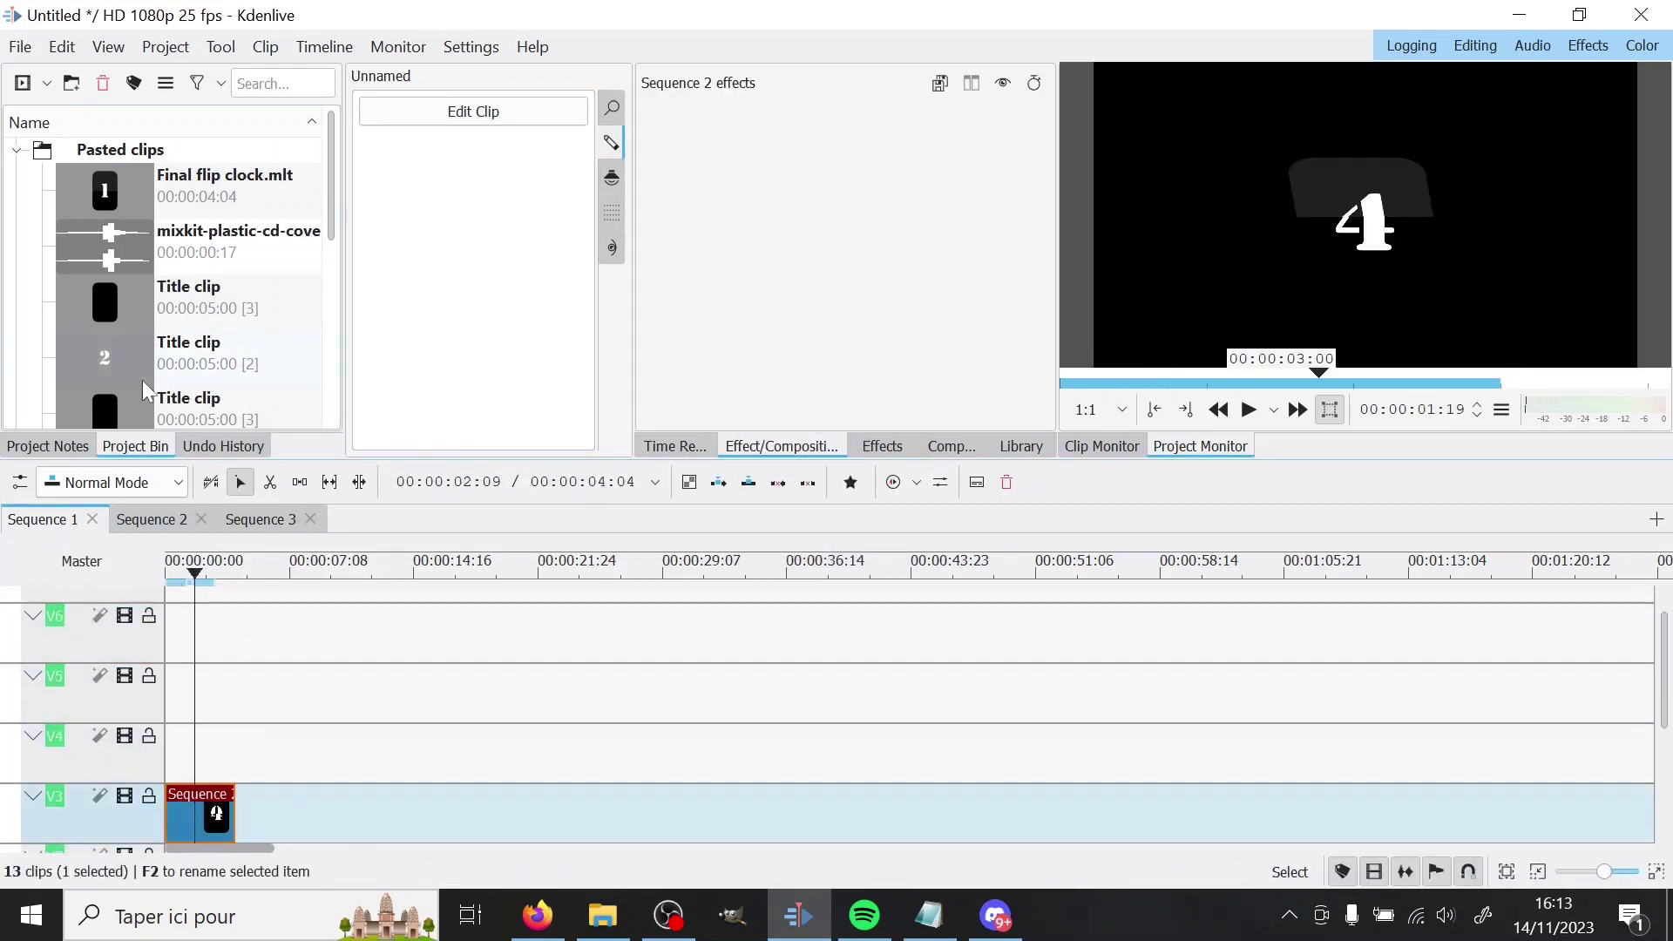
Place the yellow colour clip at 0:00 on V1 and preview the 4 on yellow
{"action": "scroll", "coordinate": [143, 380], "scroll_direction": "down", "scroll_amount": 5}
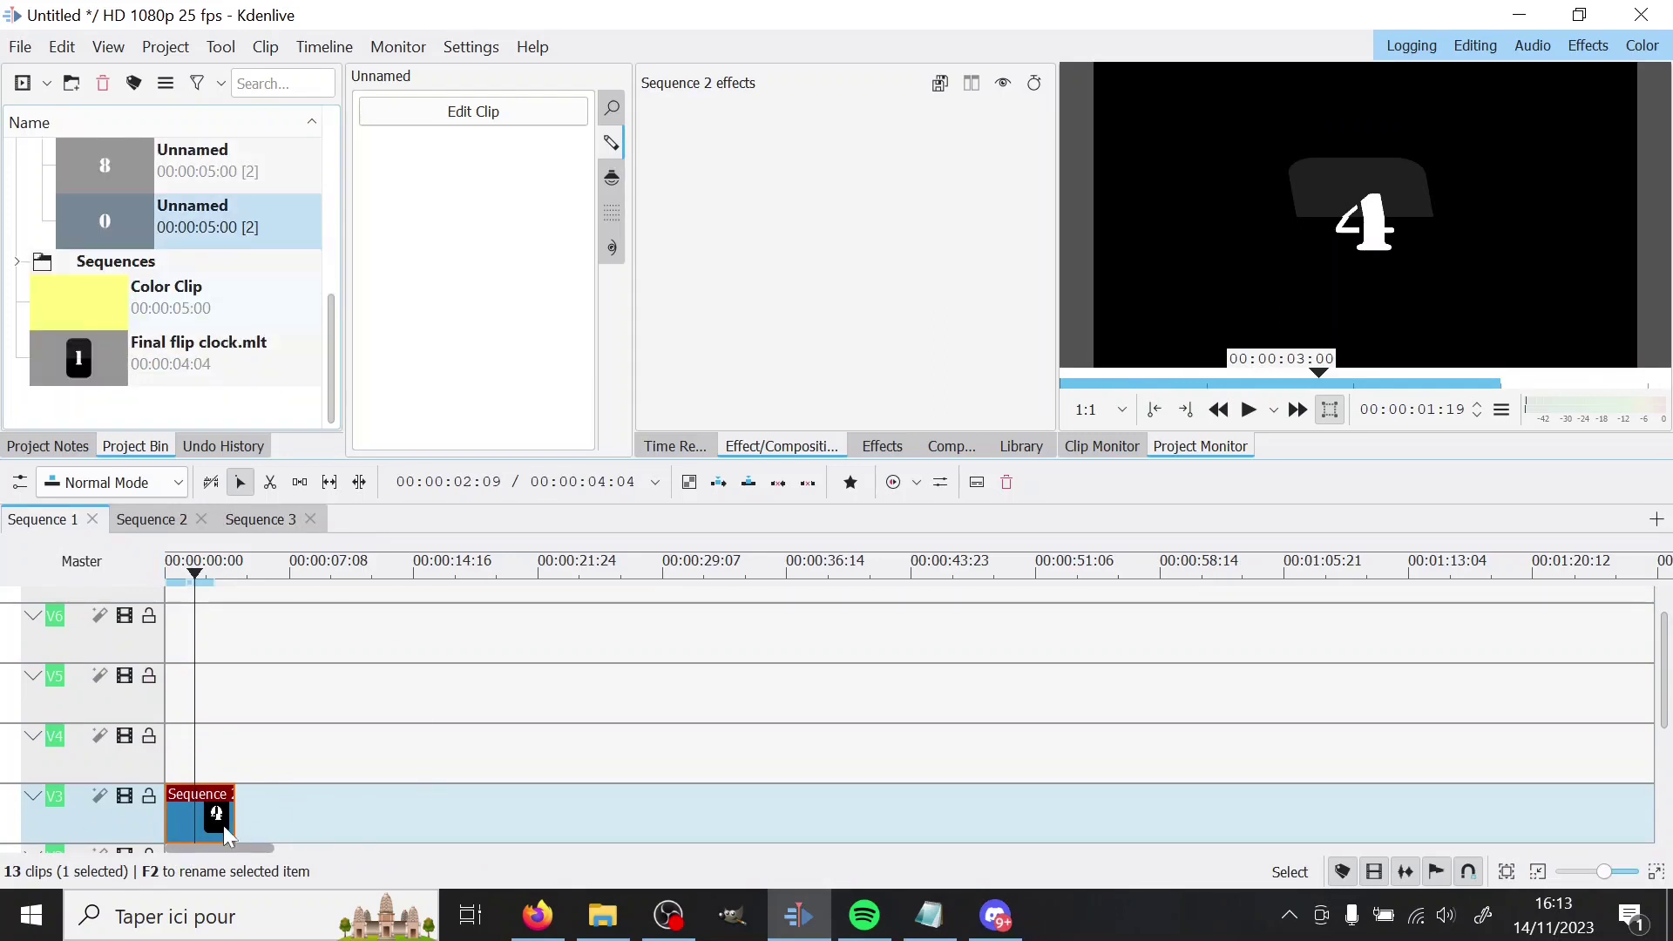
{"action": "left_click", "coordinate": [89, 320]}
{"action": "scroll", "coordinate": [96, 708], "scroll_direction": "down", "scroll_amount": 2}
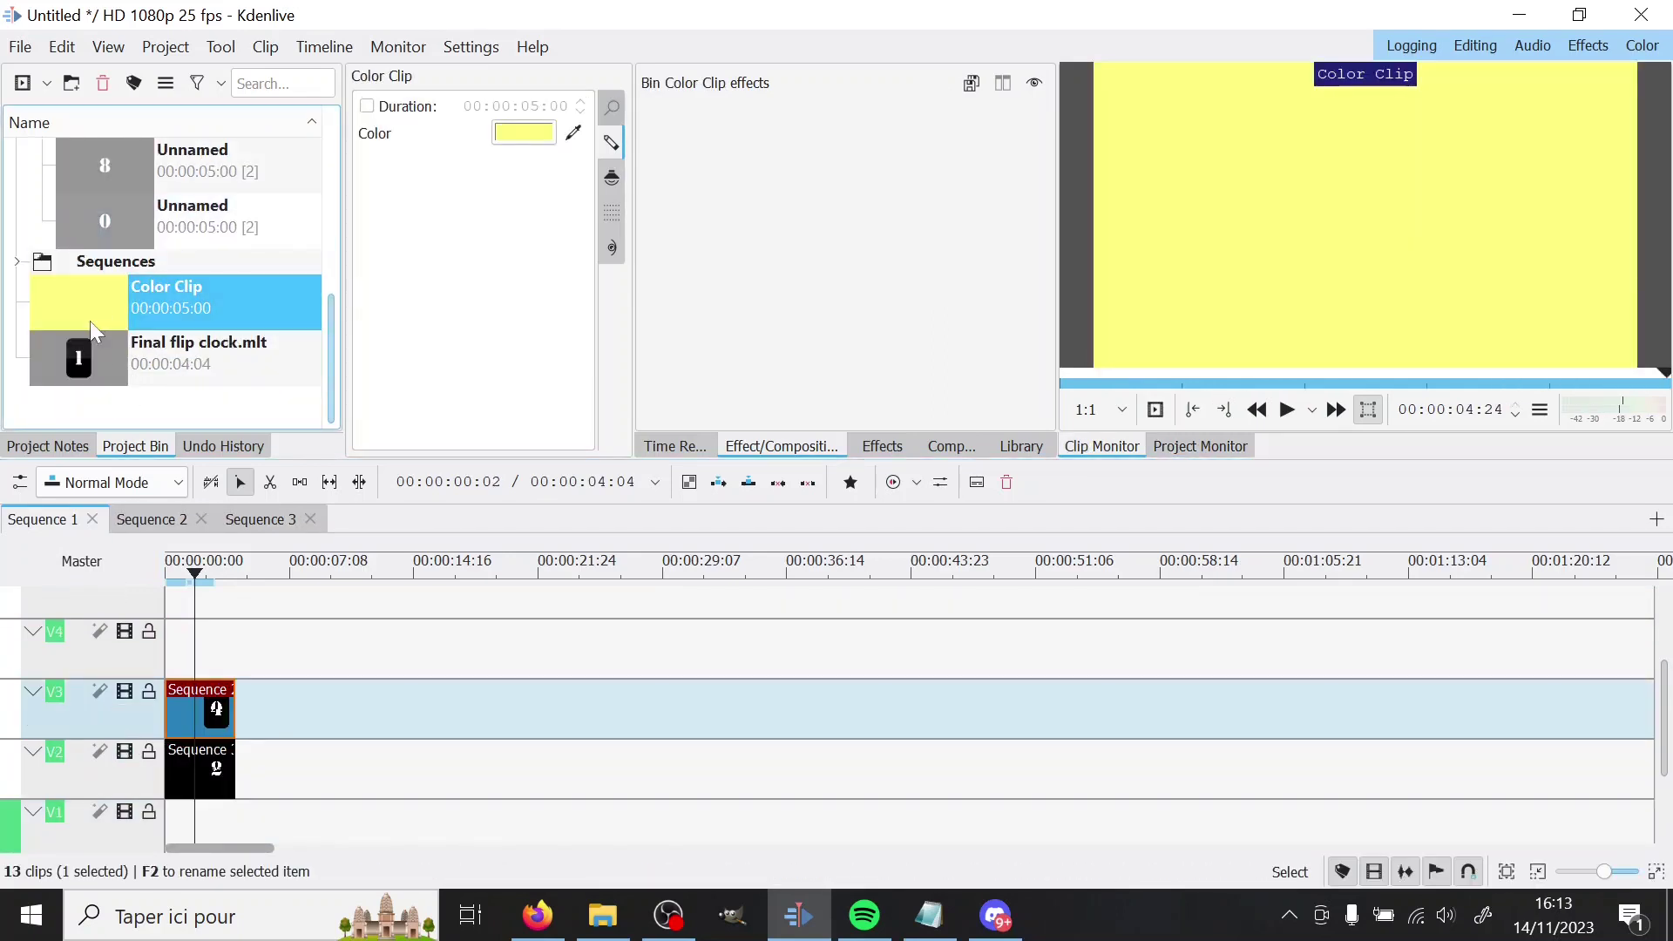
{"action": "left_click_drag", "start_coordinate": [89, 321], "coordinate": [200, 815]}
{"action": "left_click", "coordinate": [200, 628]}
{"action": "left_click", "coordinate": [187, 633]}
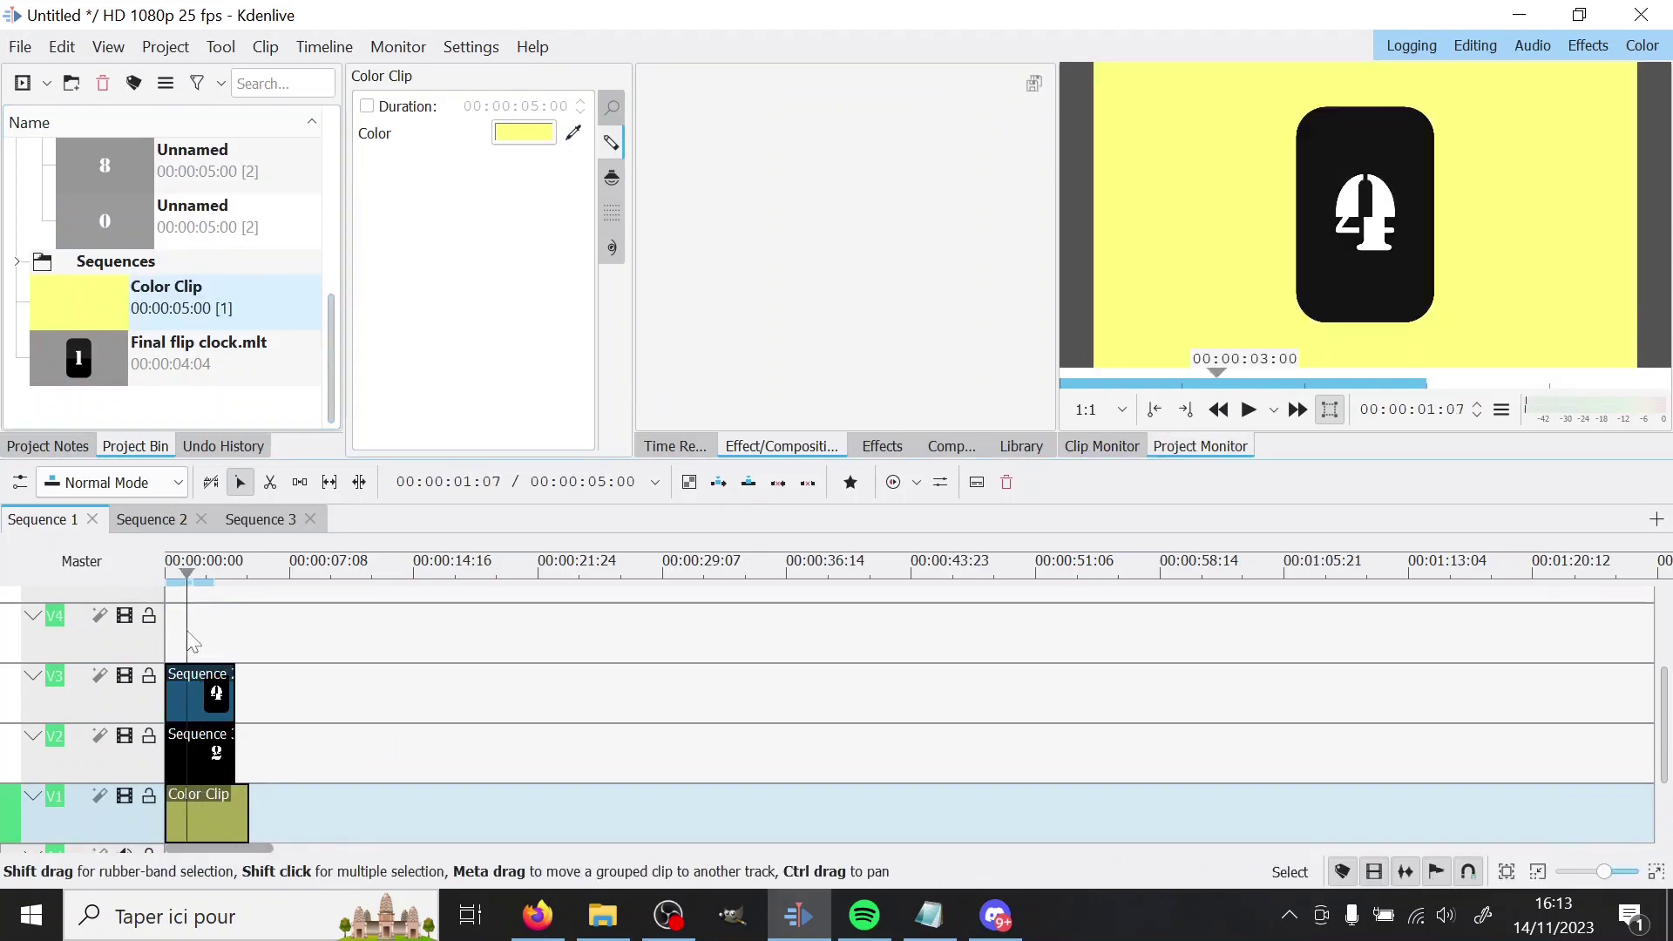
{"action": "left_click", "coordinate": [193, 697]}
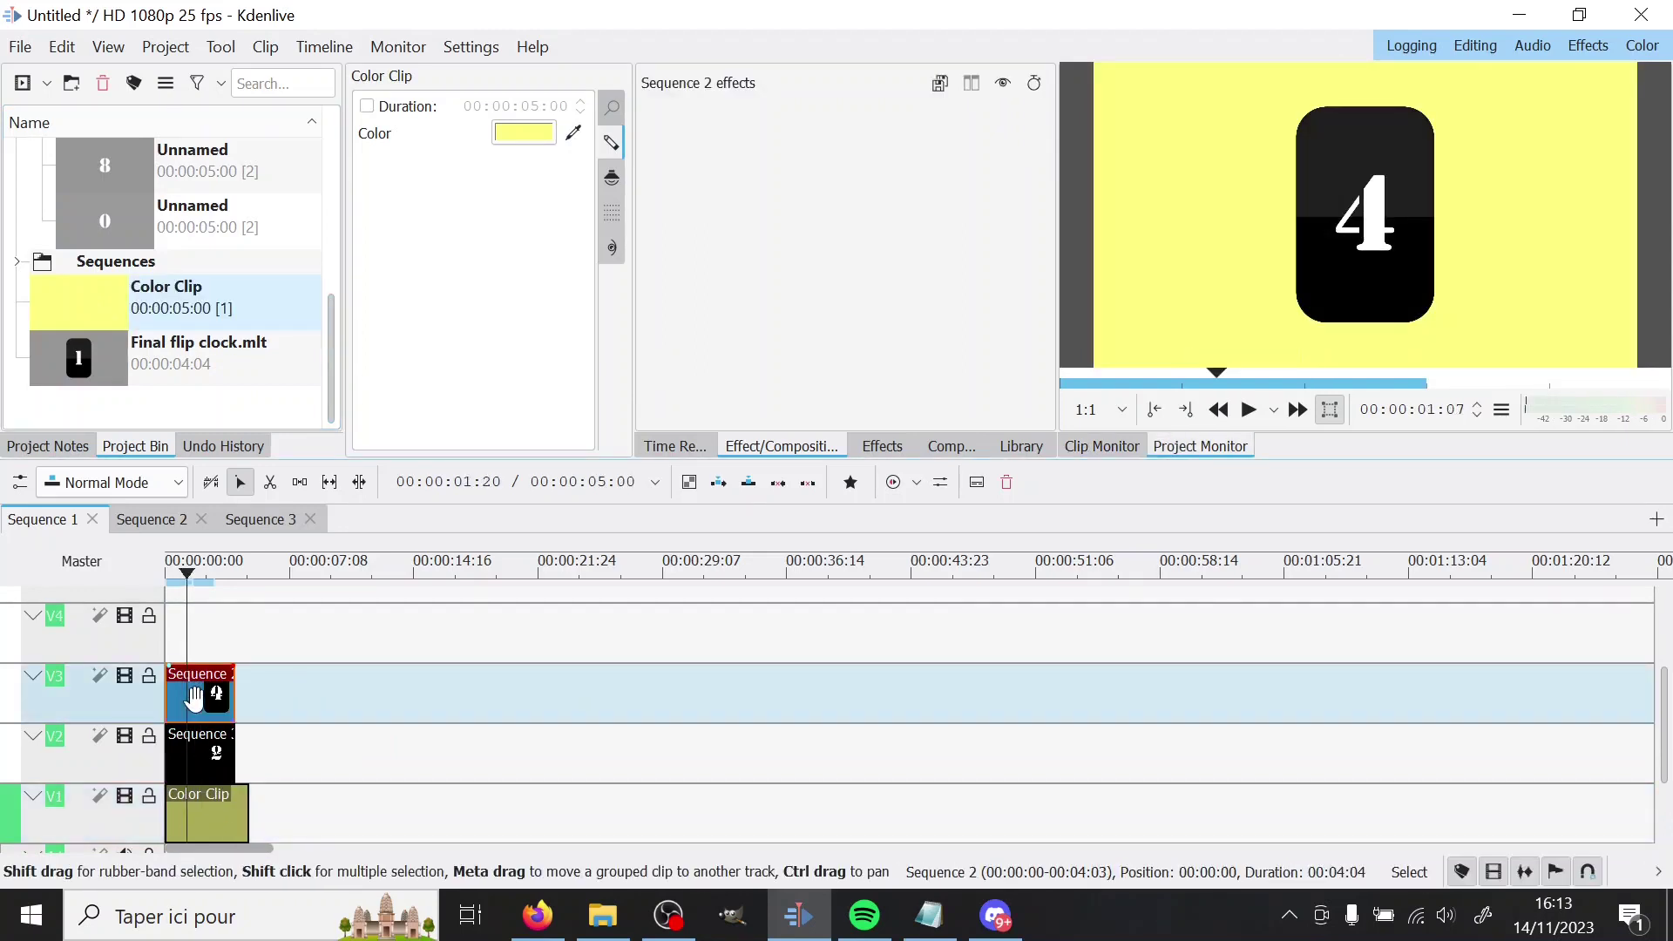
Add a Transform at 80% size to the Sequence 3 clip and shift it left
{"action": "left_click", "coordinate": [850, 482]}
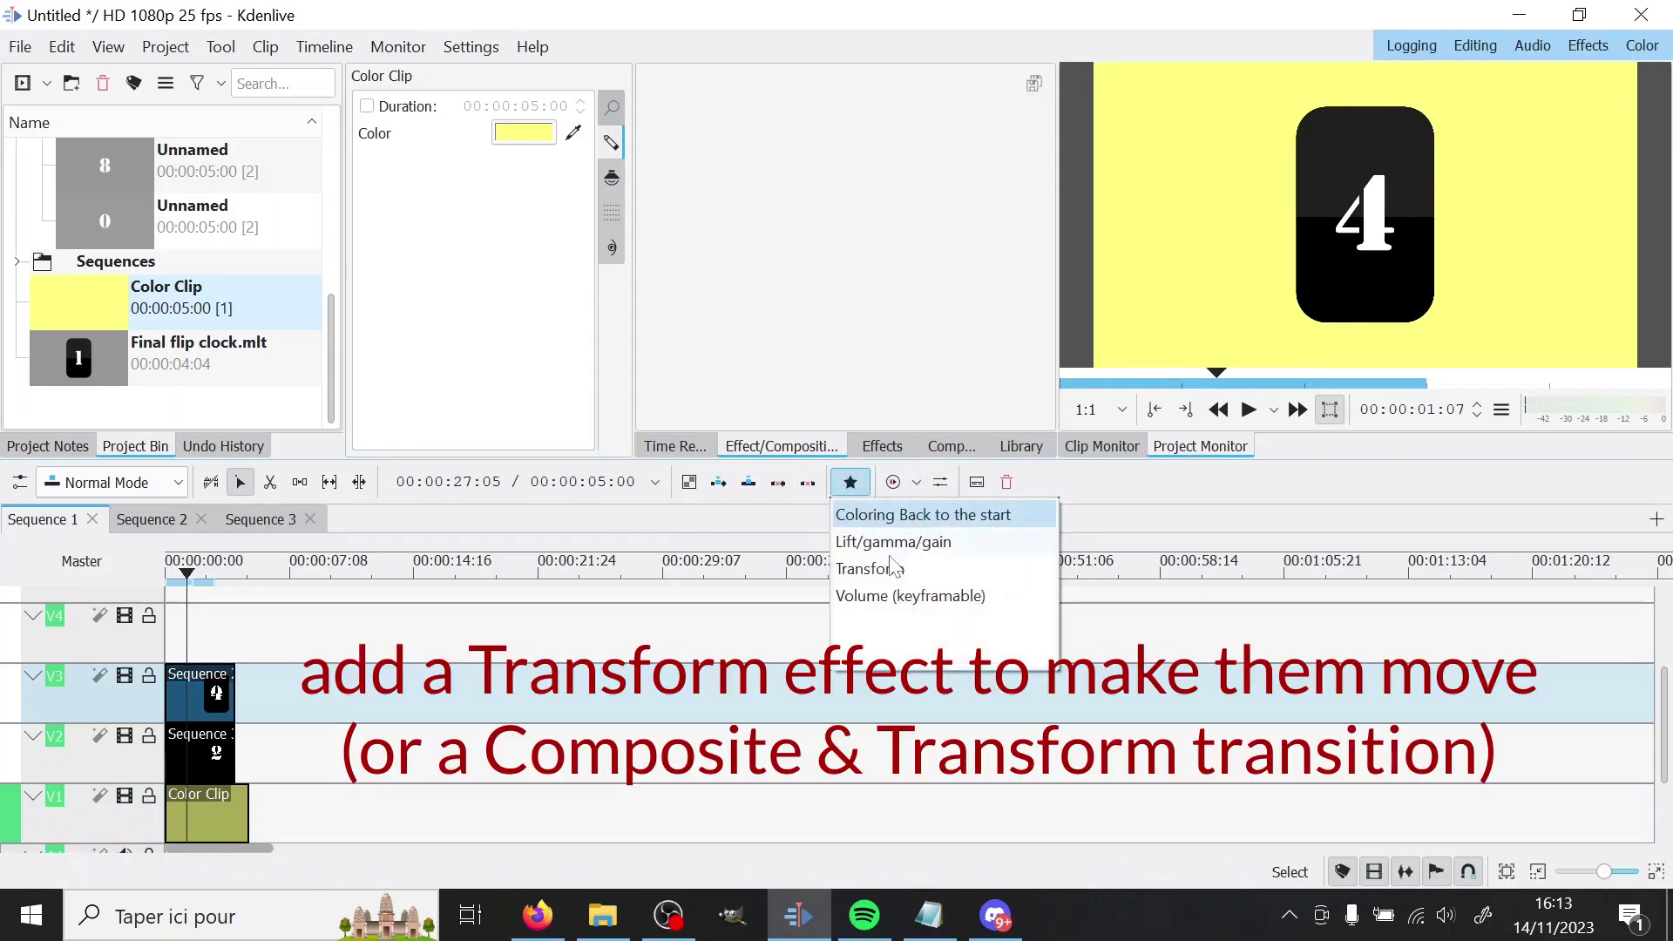
{"action": "left_click_drag", "start_coordinate": [872, 568], "coordinate": [207, 755]}
{"action": "left_click", "coordinate": [206, 755]}
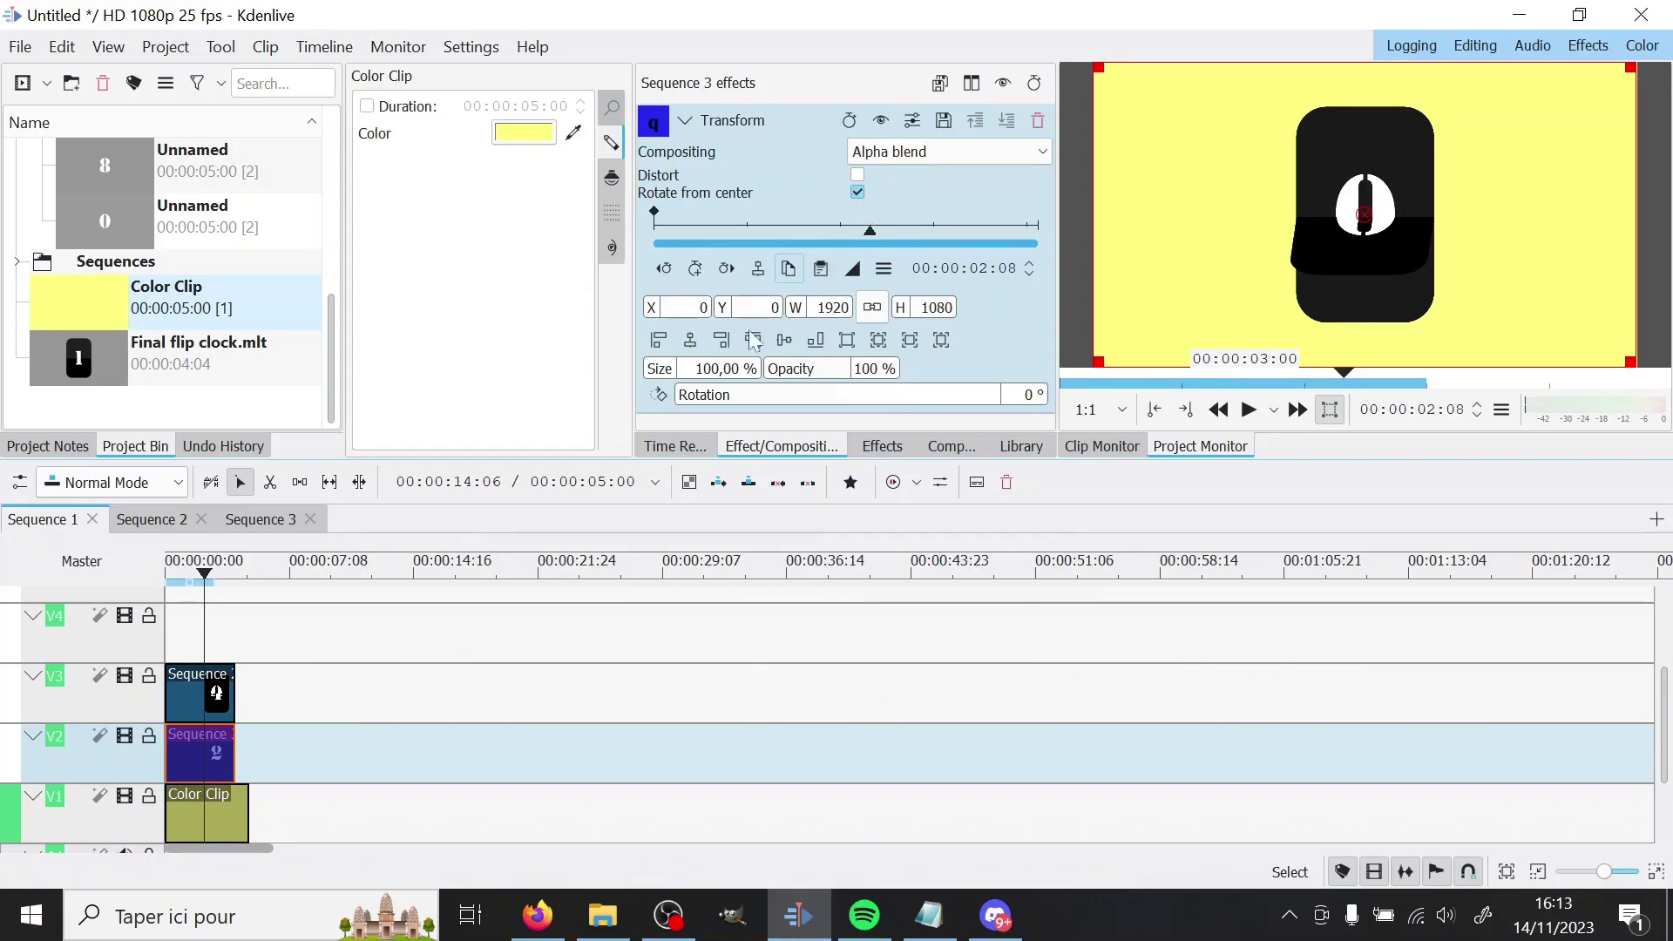
{"action": "type", "text": "8"}
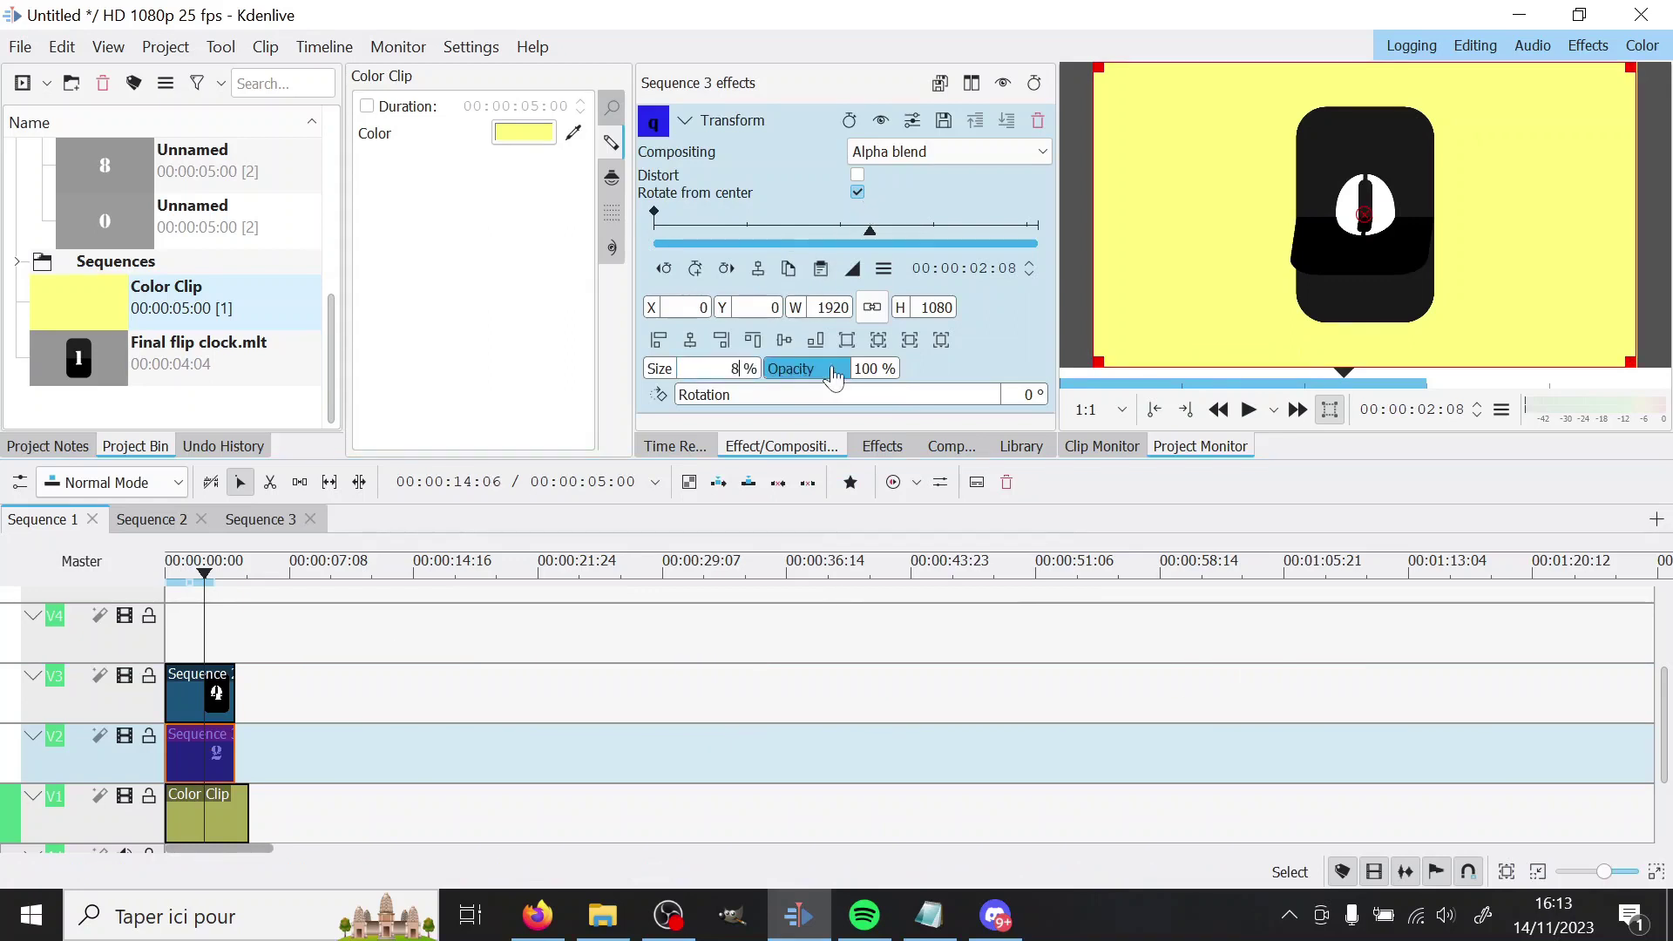
{"action": "type", "text": "0"}
{"action": "key", "text": "Return"}
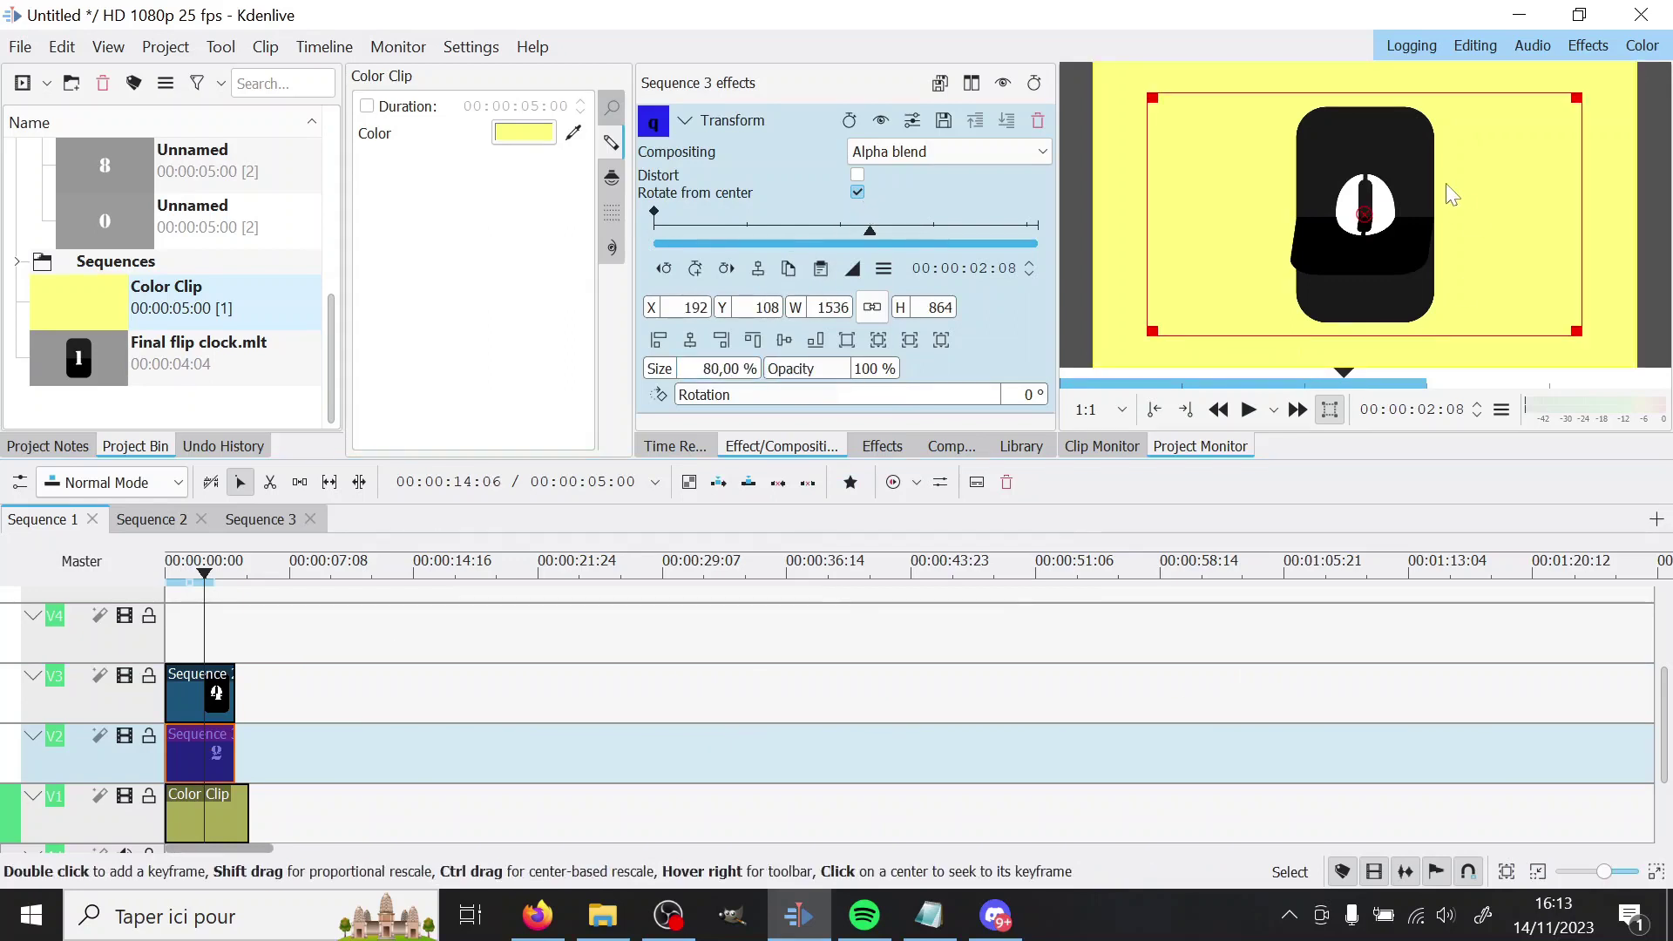
{"action": "left_click_drag", "start_coordinate": [1369, 206], "coordinate": [1279, 206]}
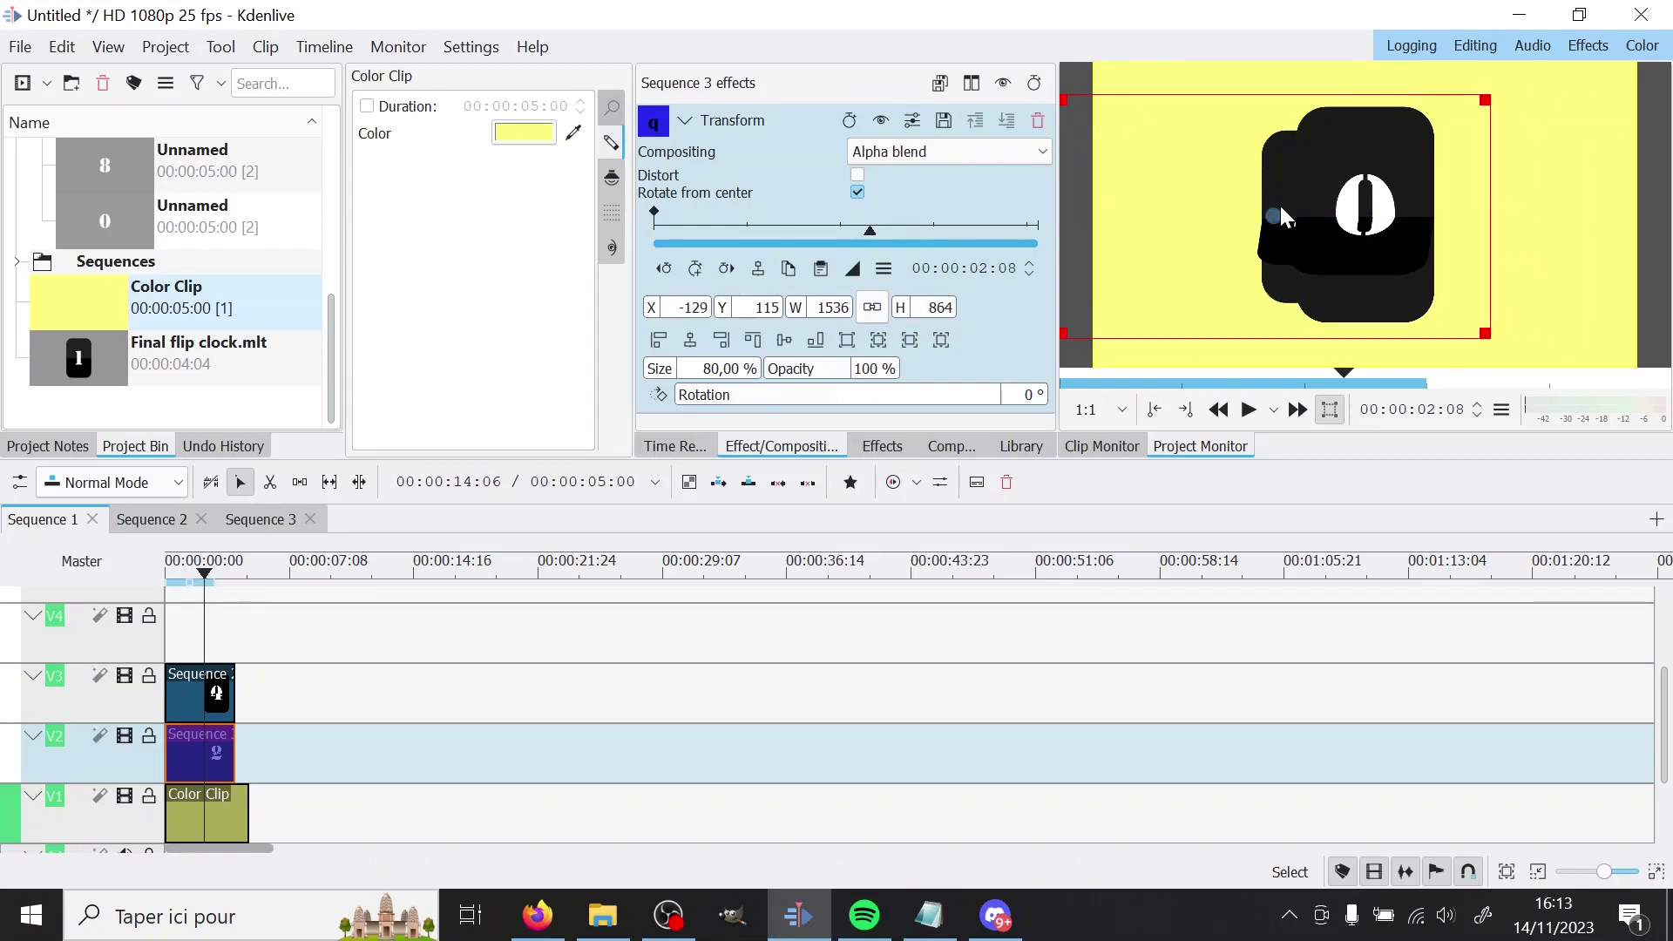
Copy the Transform onto the Sequence 2 clip, move it right, and play the 8 0 result
{"action": "left_click", "coordinate": [201, 697]}
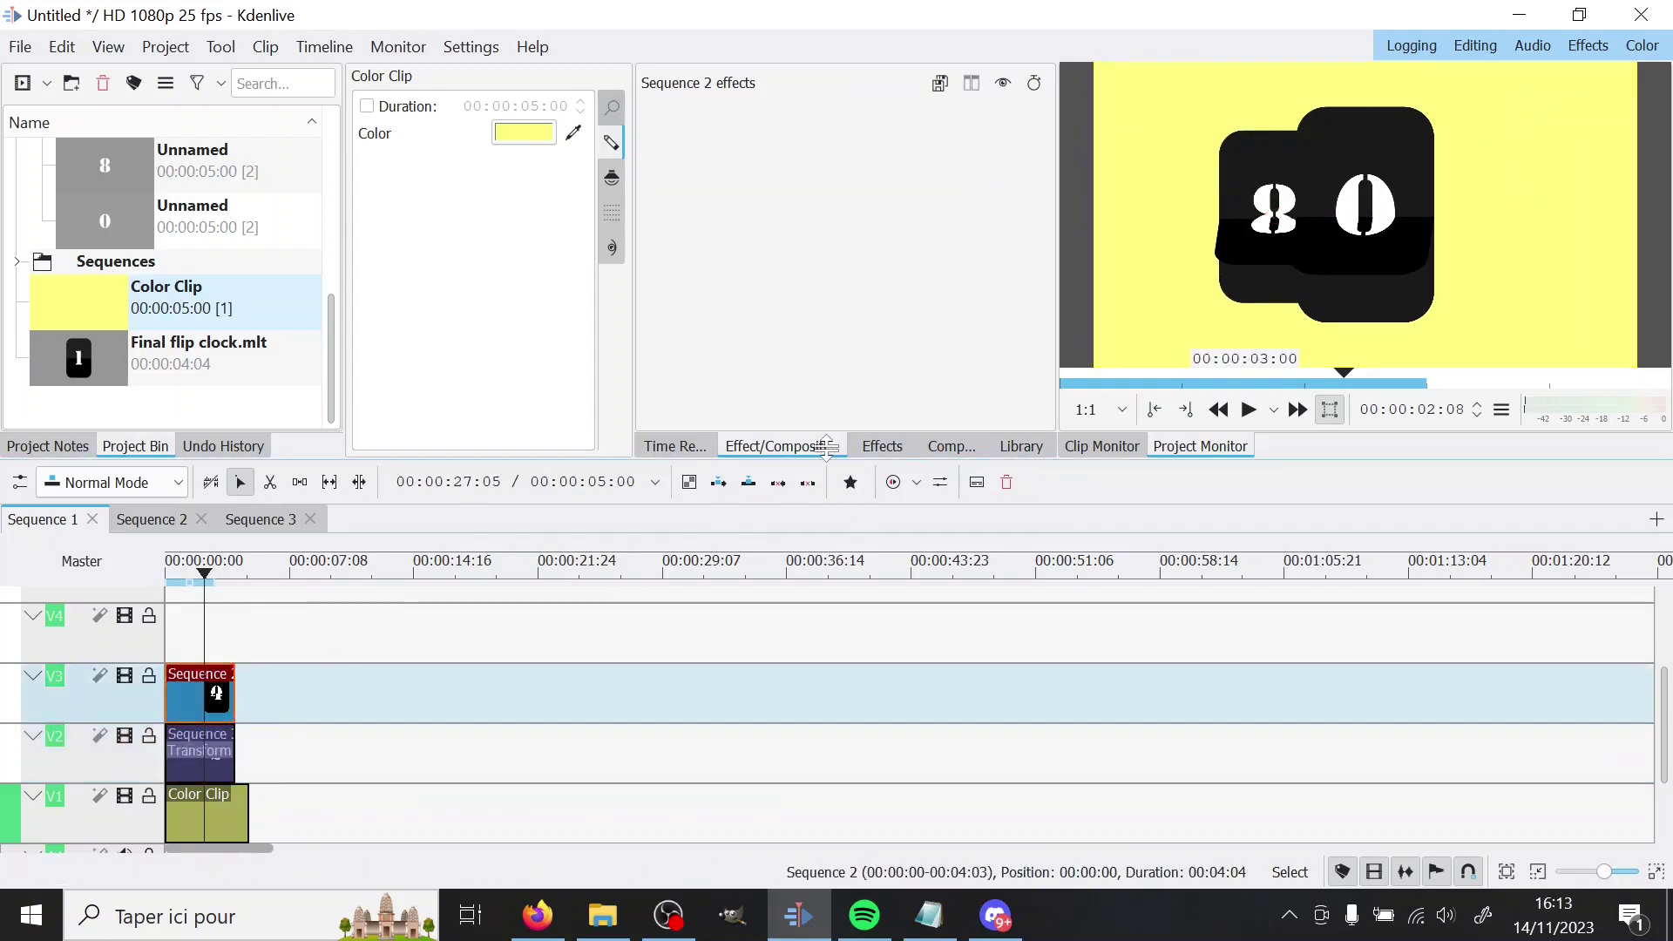
{"action": "left_click", "coordinate": [201, 751]}
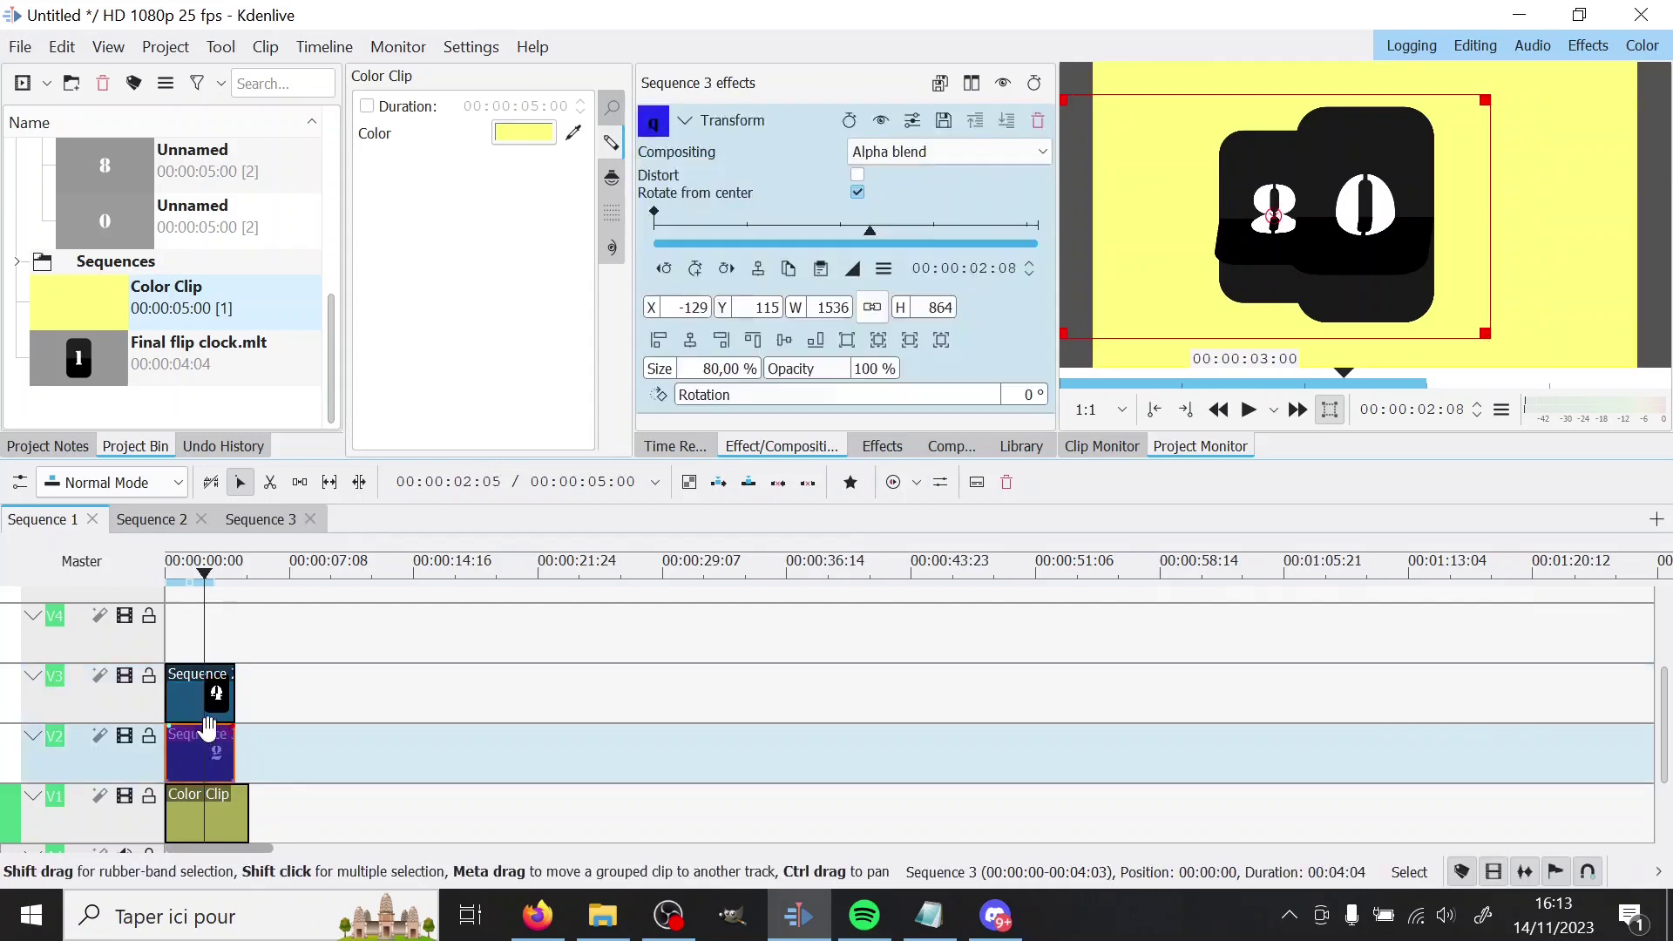
{"action": "left_click_drag", "start_coordinate": [749, 122], "coordinate": [196, 692]}
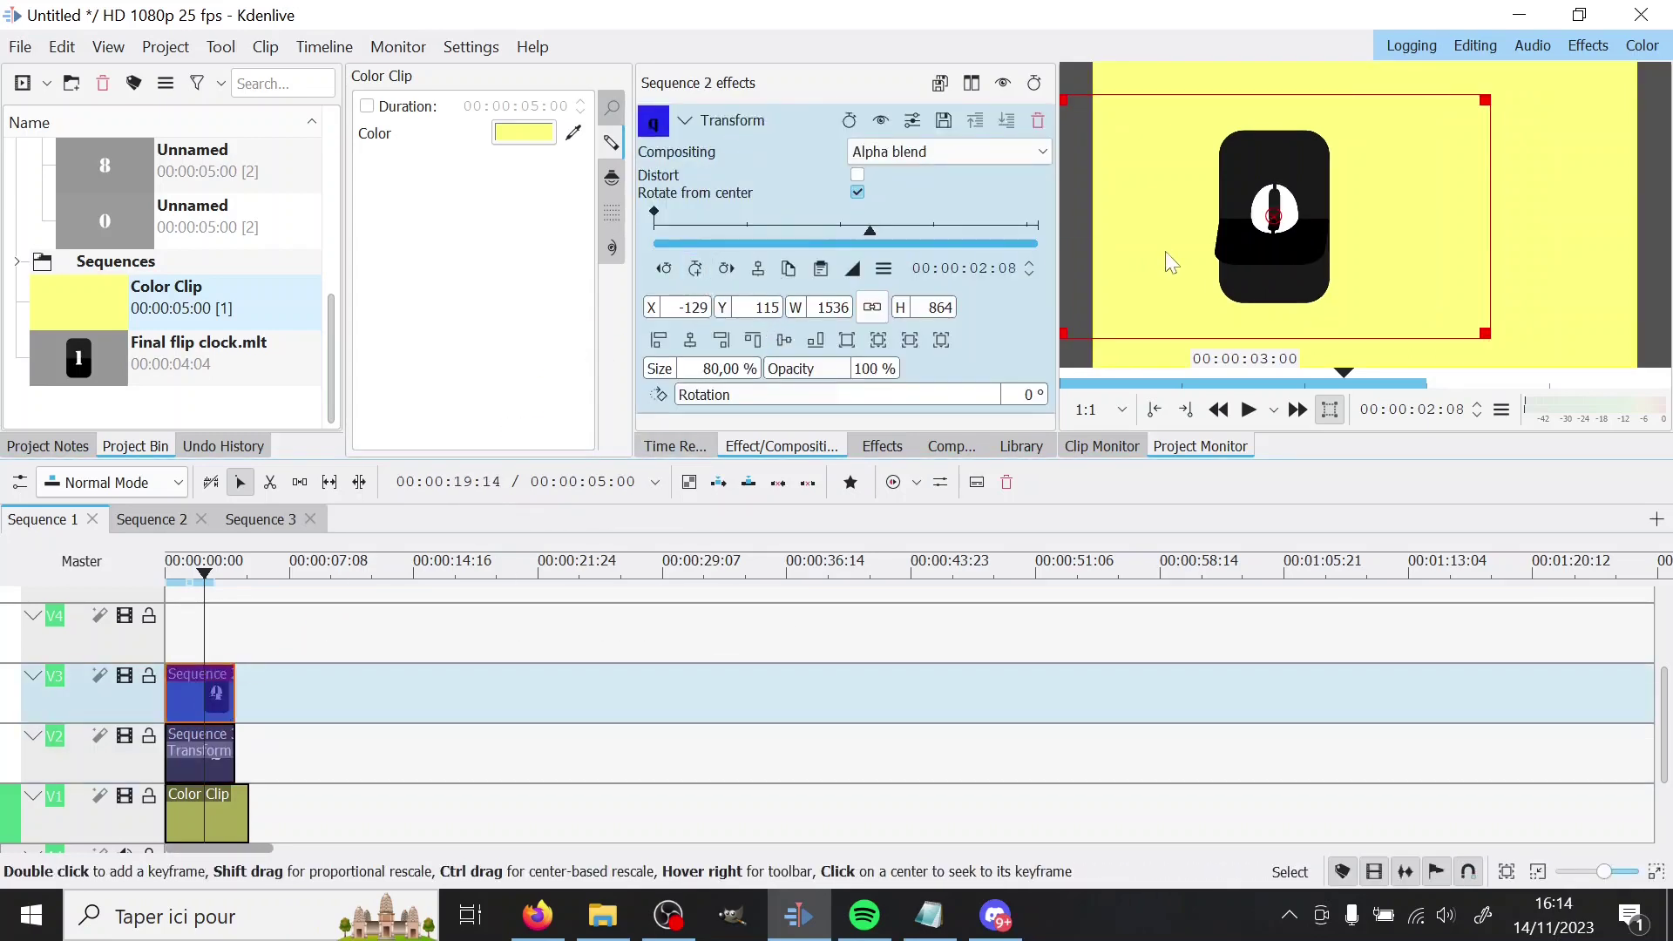
{"action": "left_click_drag", "start_coordinate": [1273, 215], "coordinate": [1421, 215]}
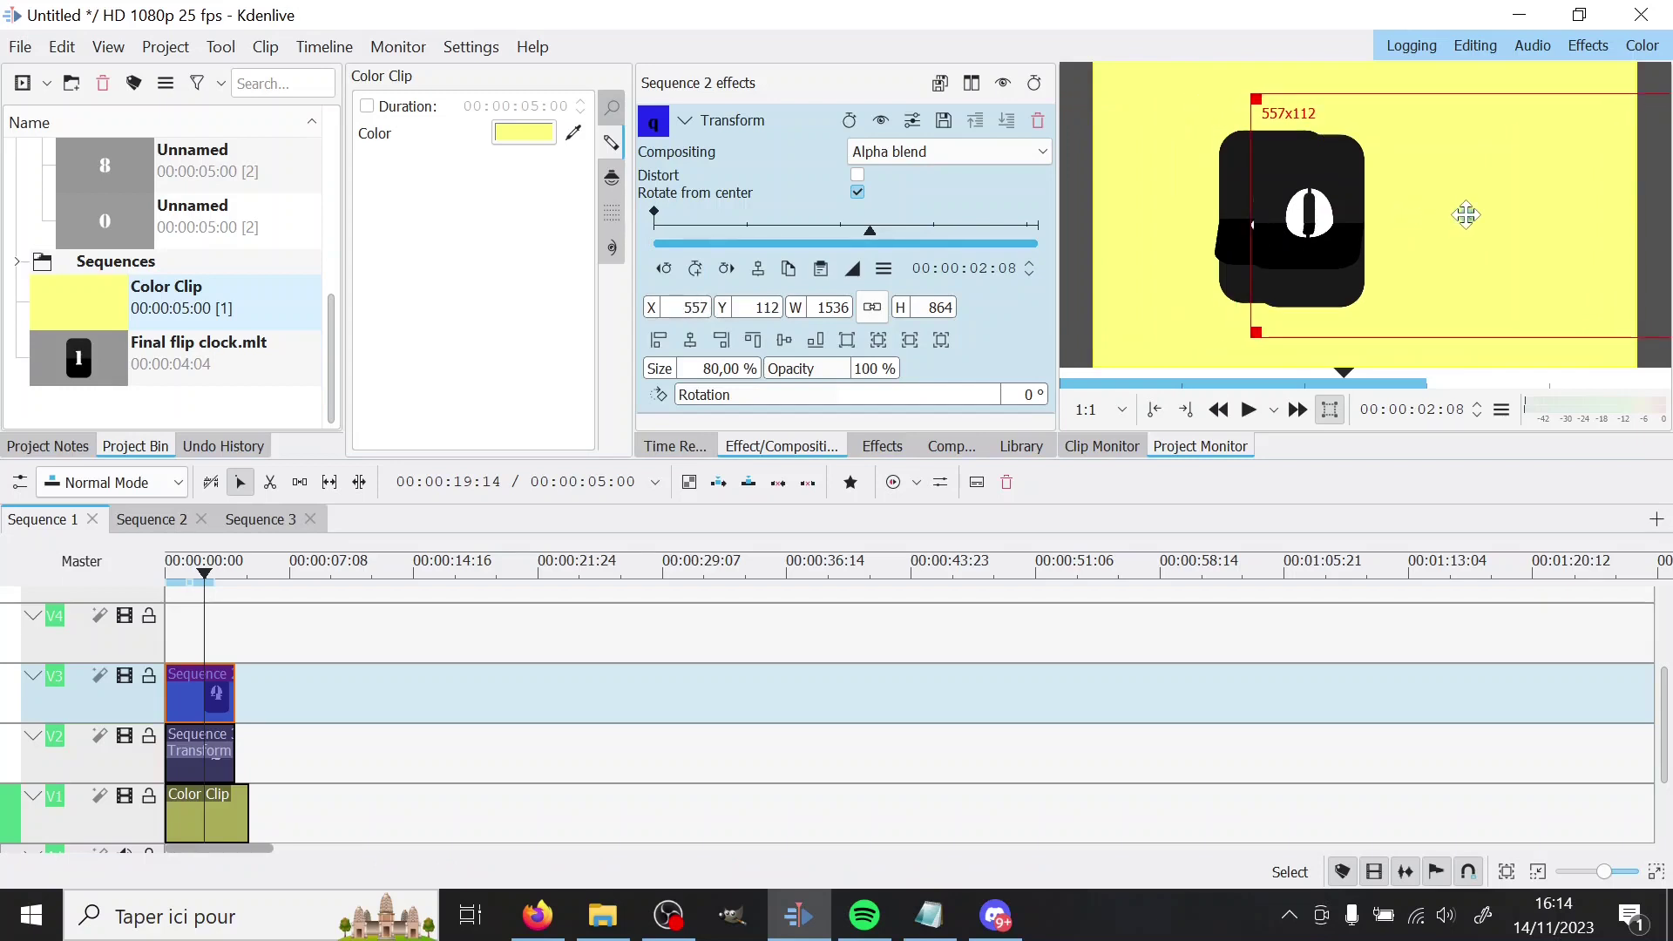
{"action": "left_click_drag", "start_coordinate": [1466, 214], "coordinate": [1430, 222]}
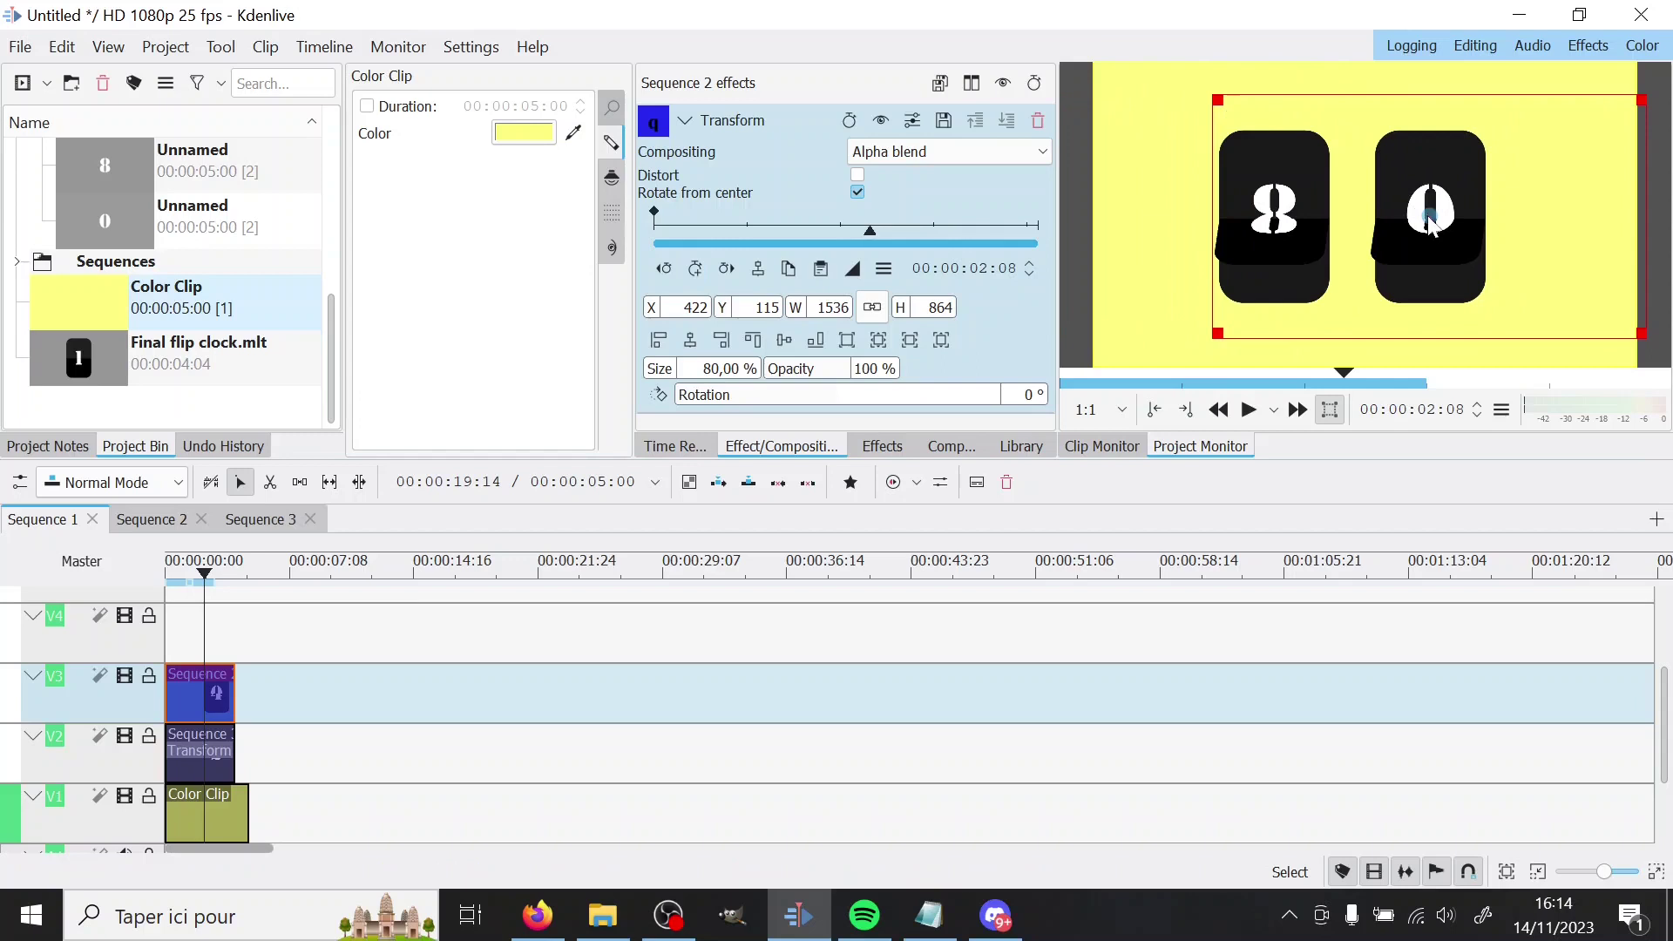
{"action": "left_click", "coordinate": [190, 634]}
{"action": "left_click", "coordinate": [1250, 410]}
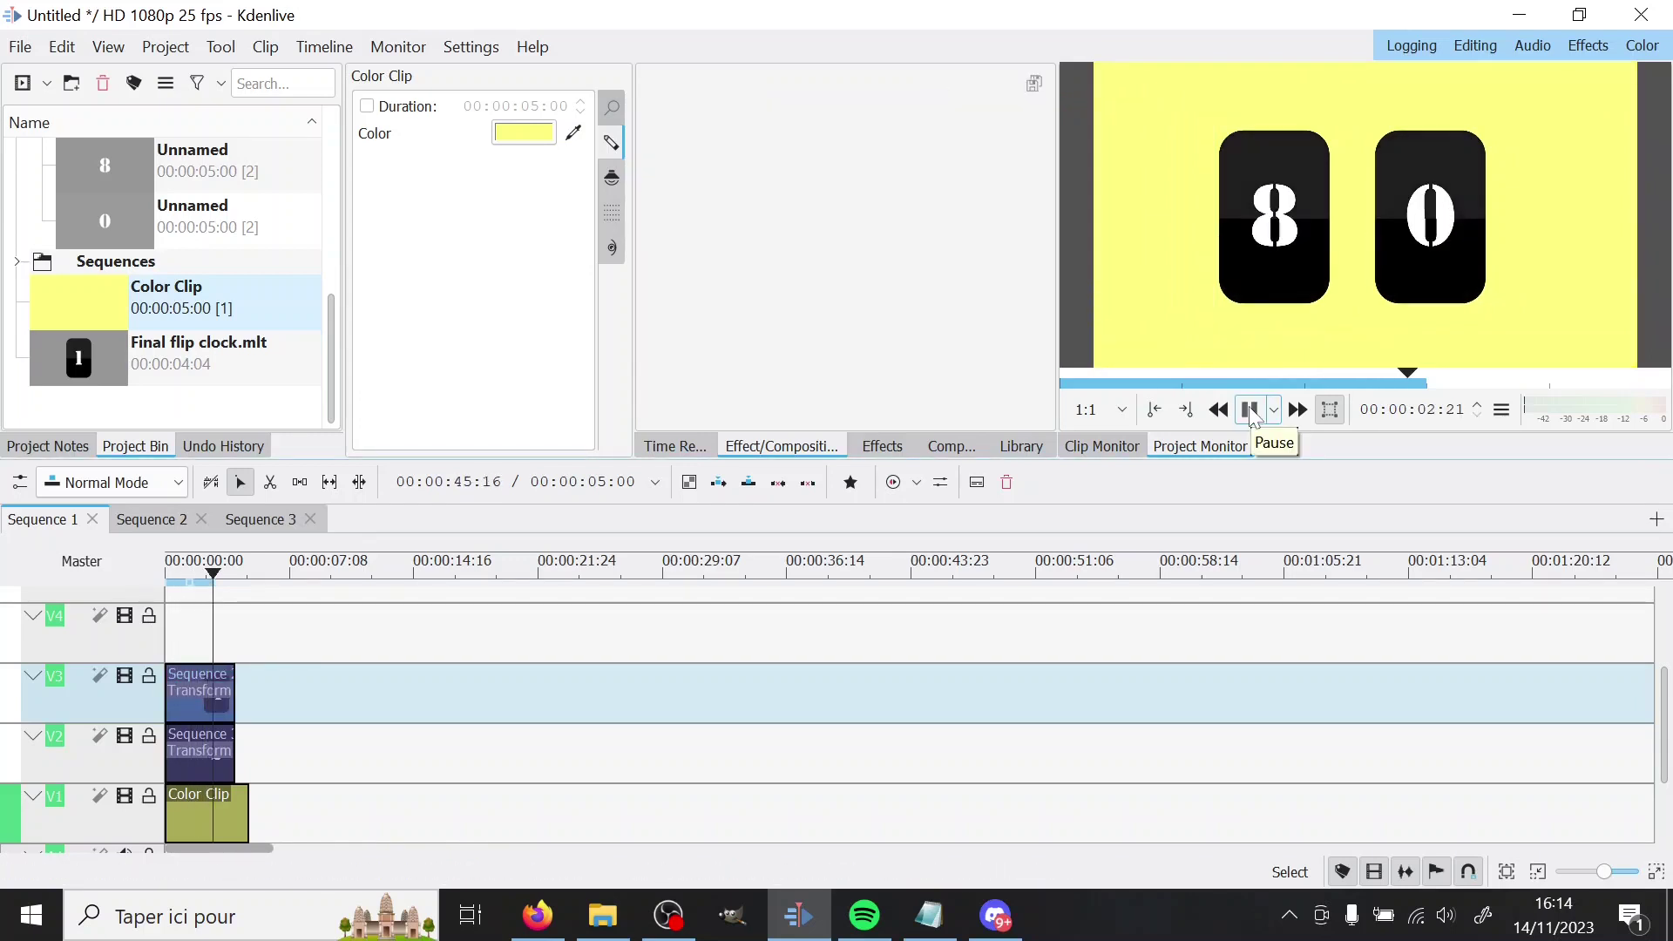
Delete the Transform effect from both Sequence 2 and Sequence 3 clips
{"action": "left_click", "coordinate": [1251, 411]}
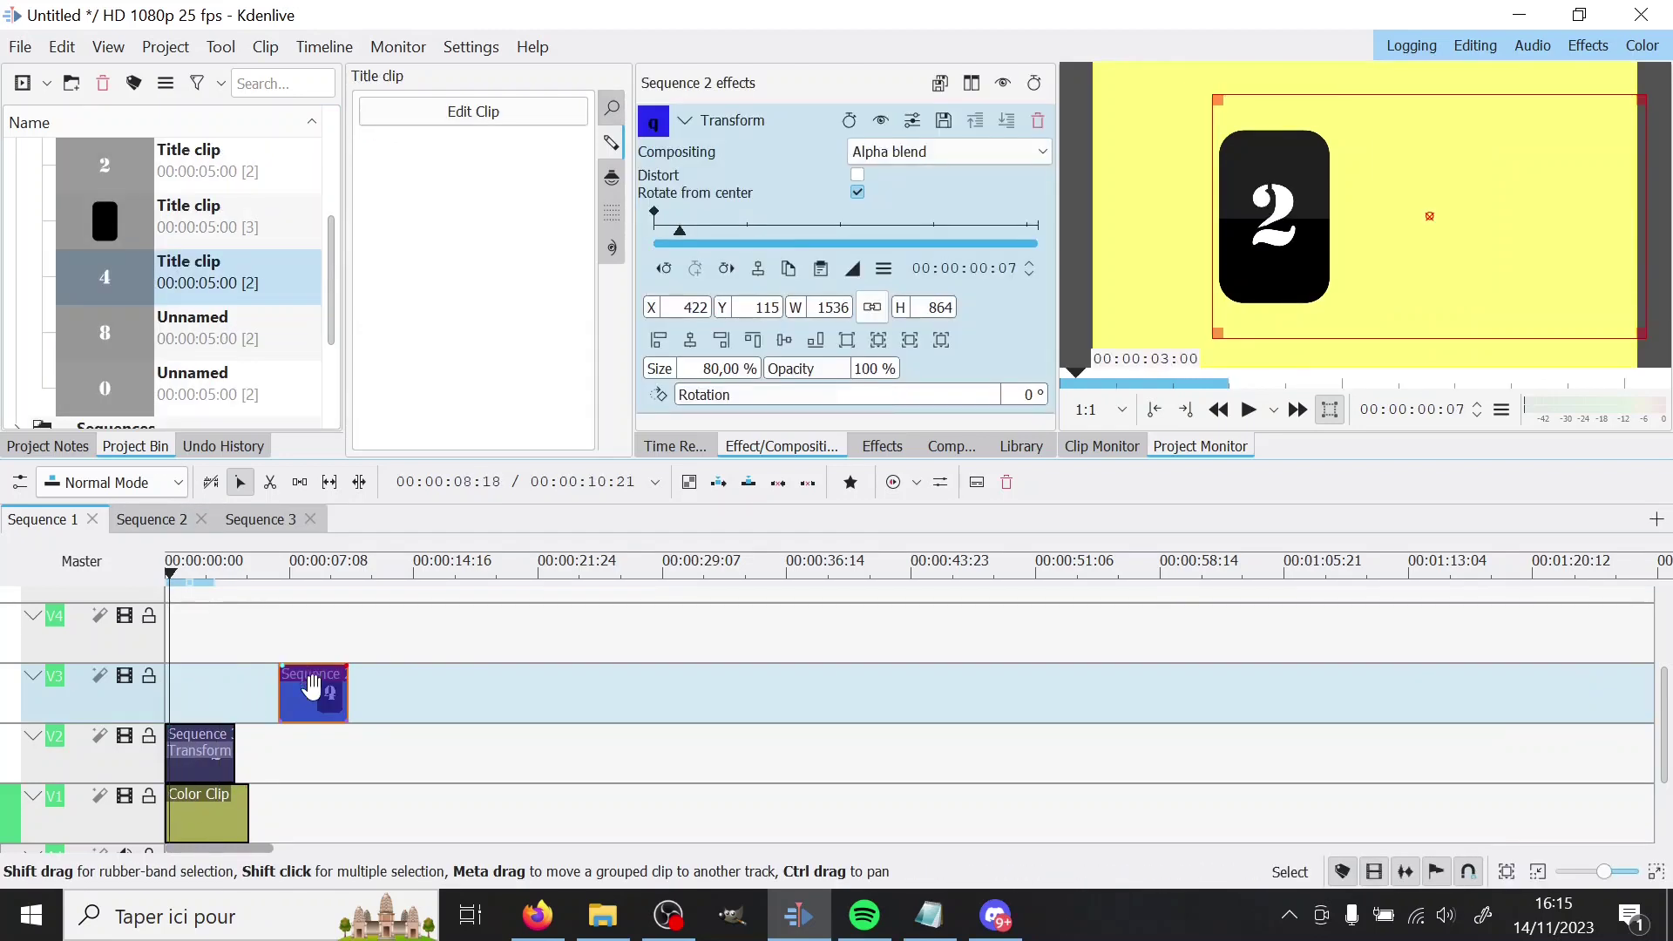
{"action": "key", "text": "ctrl+z"}
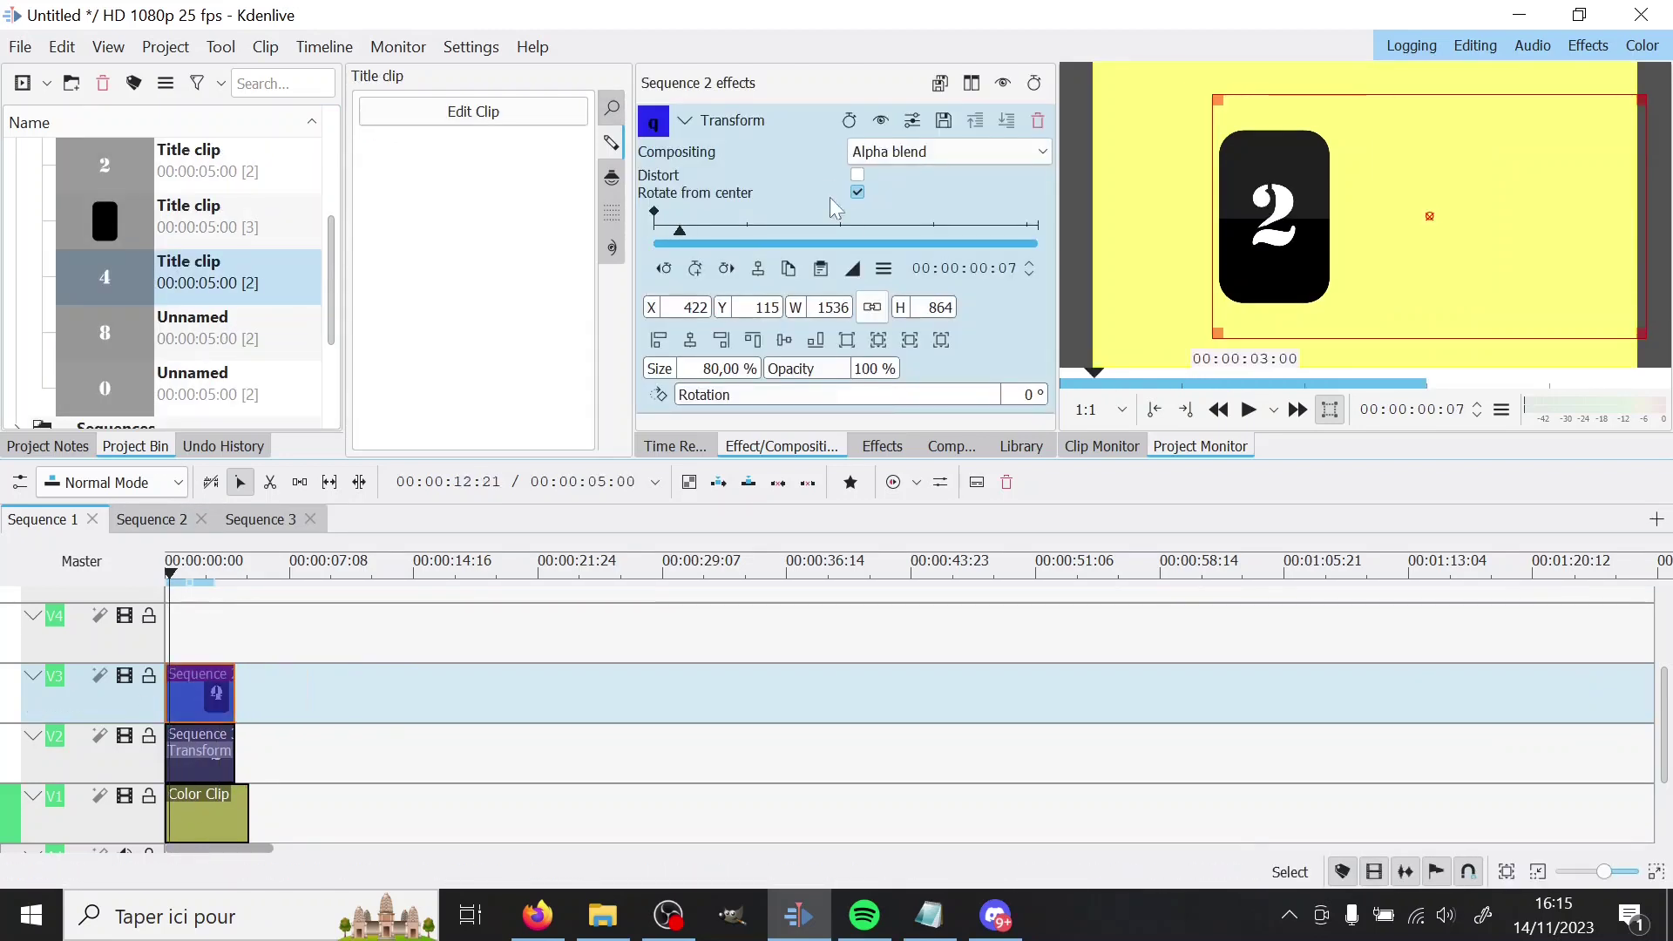
{"action": "left_click", "coordinate": [1038, 121]}
{"action": "left_click", "coordinate": [255, 725]}
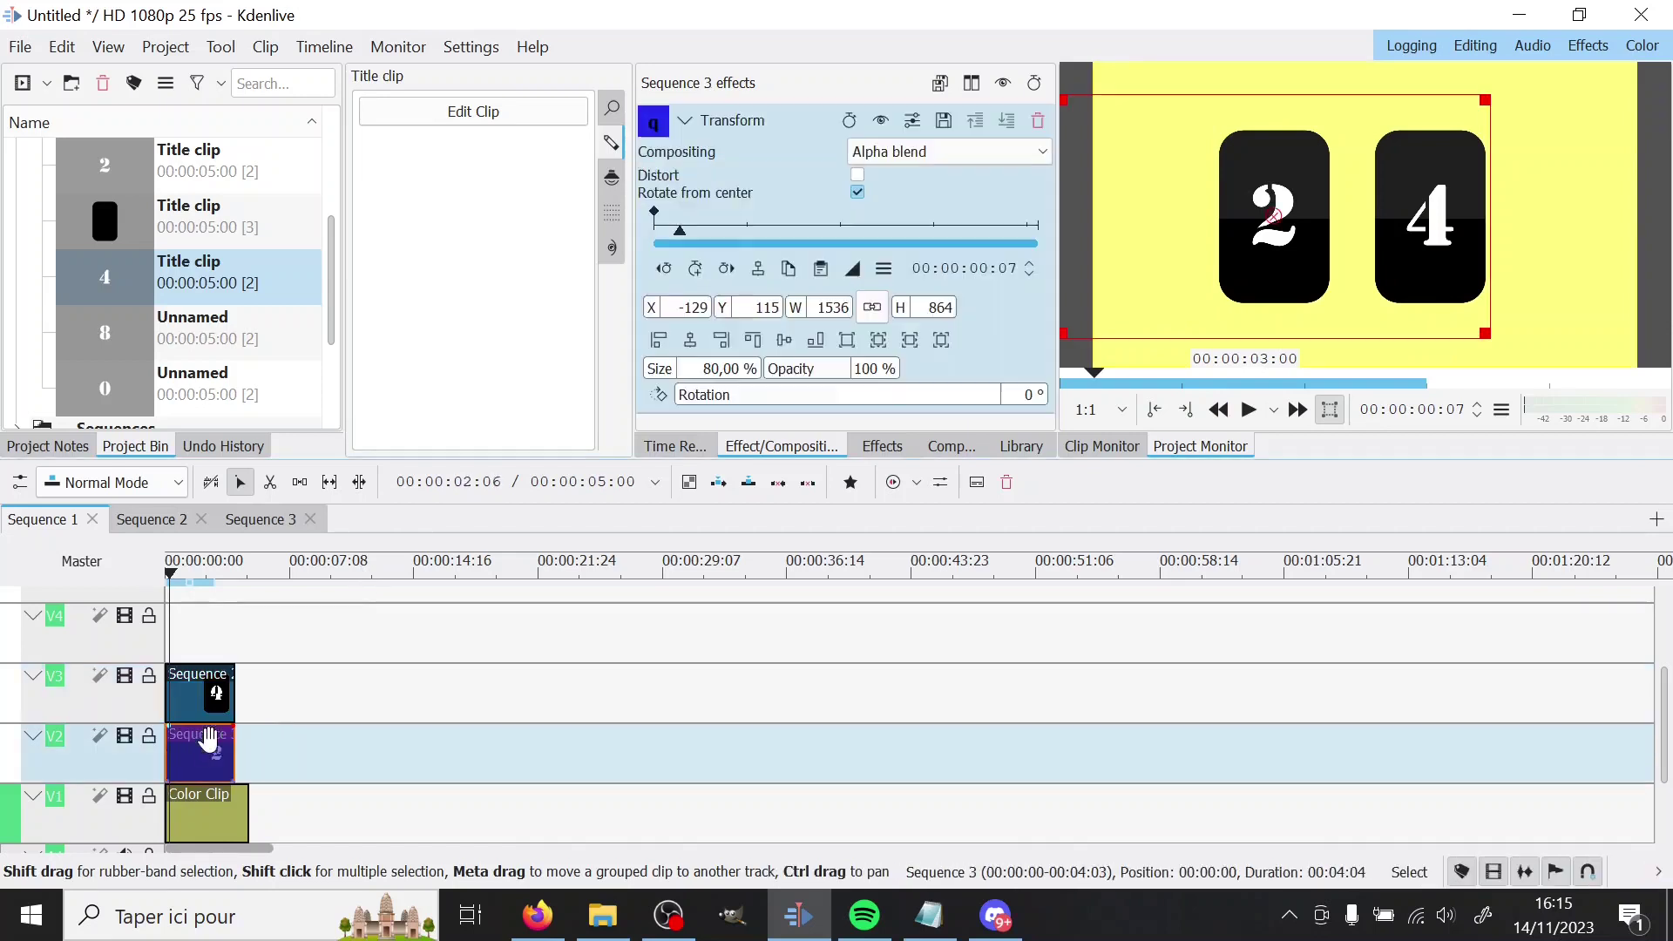
{"action": "left_click", "coordinate": [1038, 120]}
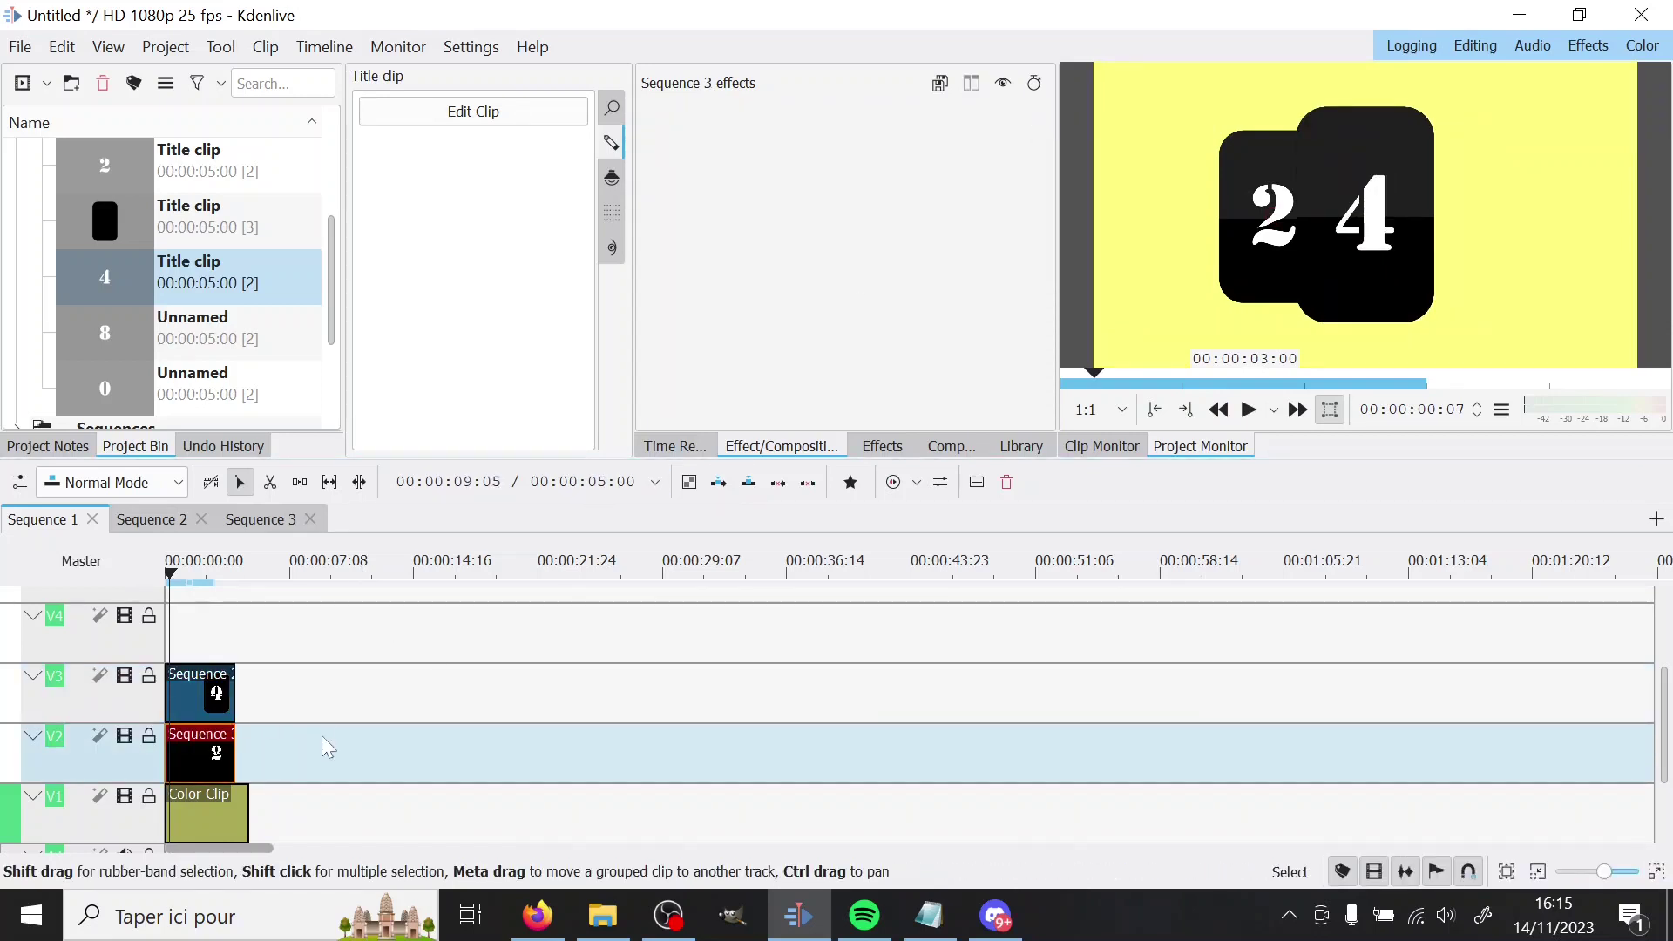
Move Sequence 3 onto V3 right after Sequence 2 and scrub through the chained digits
{"action": "left_click_drag", "start_coordinate": [192, 754], "coordinate": [262, 694]}
{"action": "left_click", "coordinate": [200, 643]}
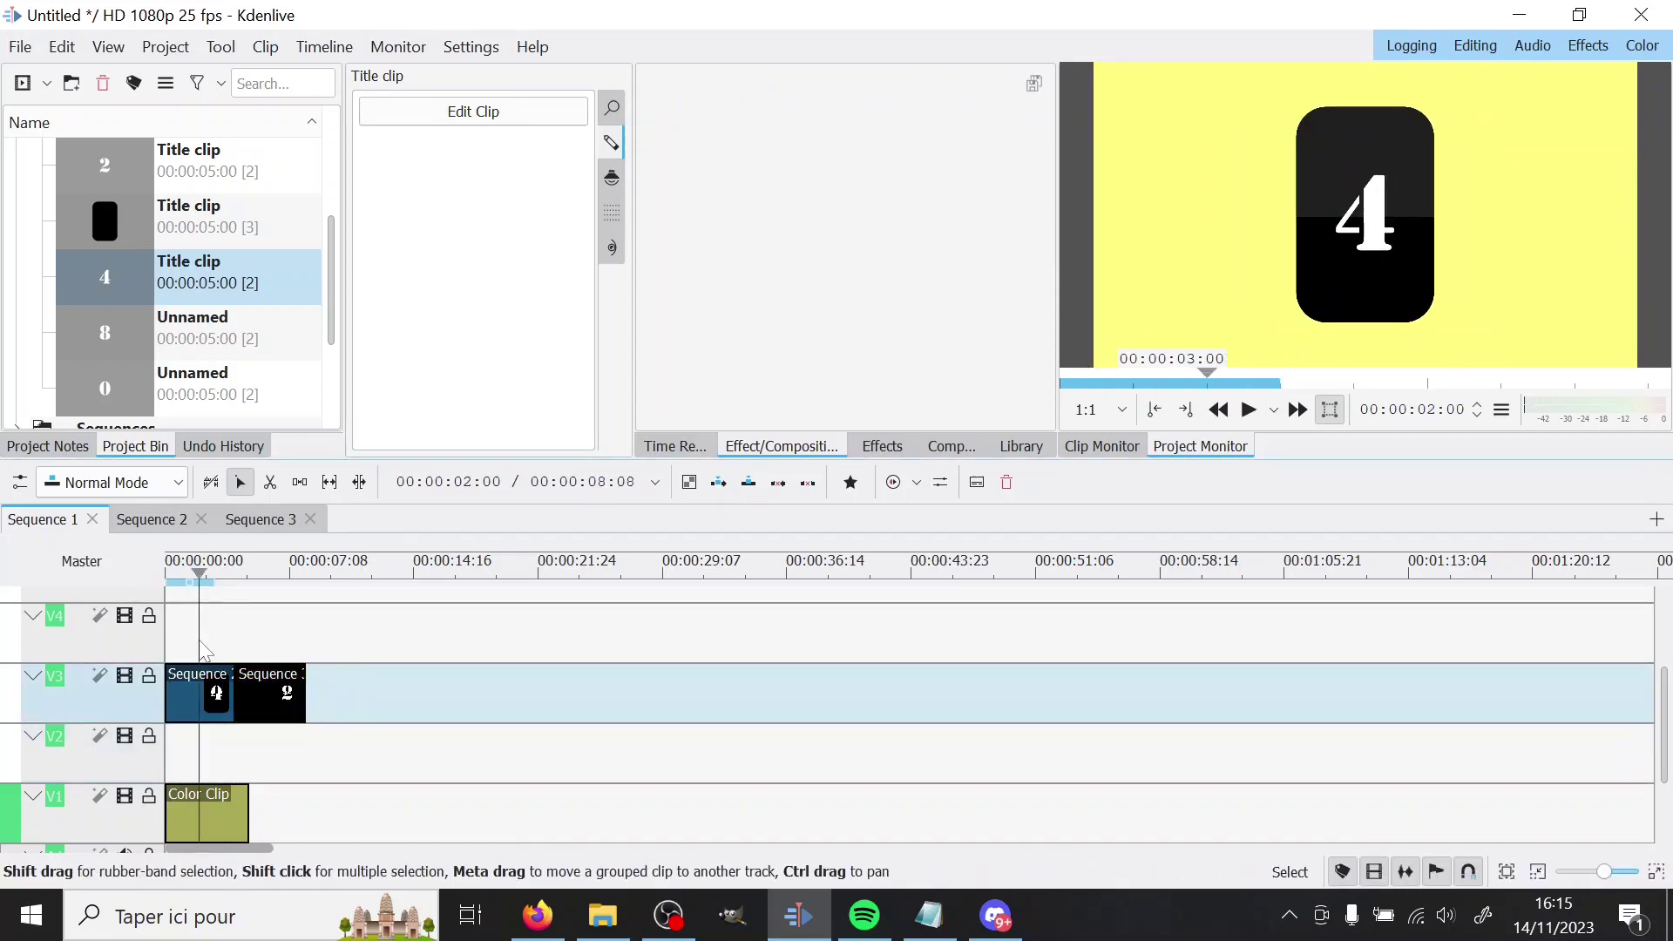
{"action": "left_click_drag", "start_coordinate": [201, 643], "coordinate": [257, 643]}
Delete the '2' text from the title clip and close the title editor
{"action": "double_click", "coordinate": [108, 150]}
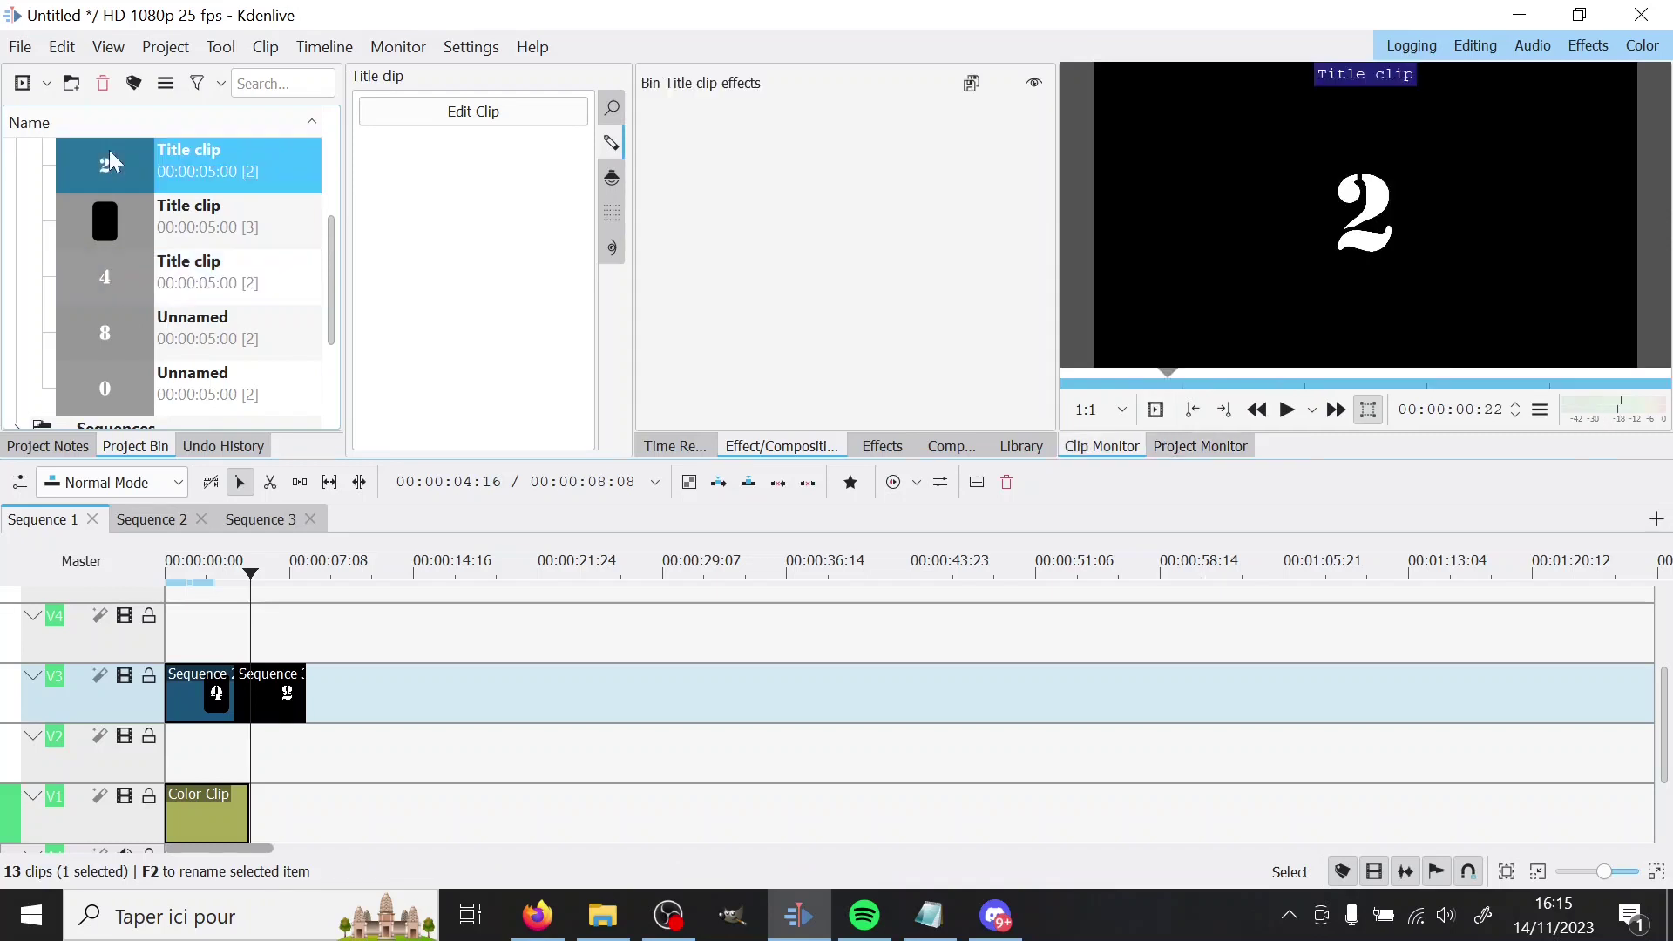
{"action": "double_click", "coordinate": [522, 468]}
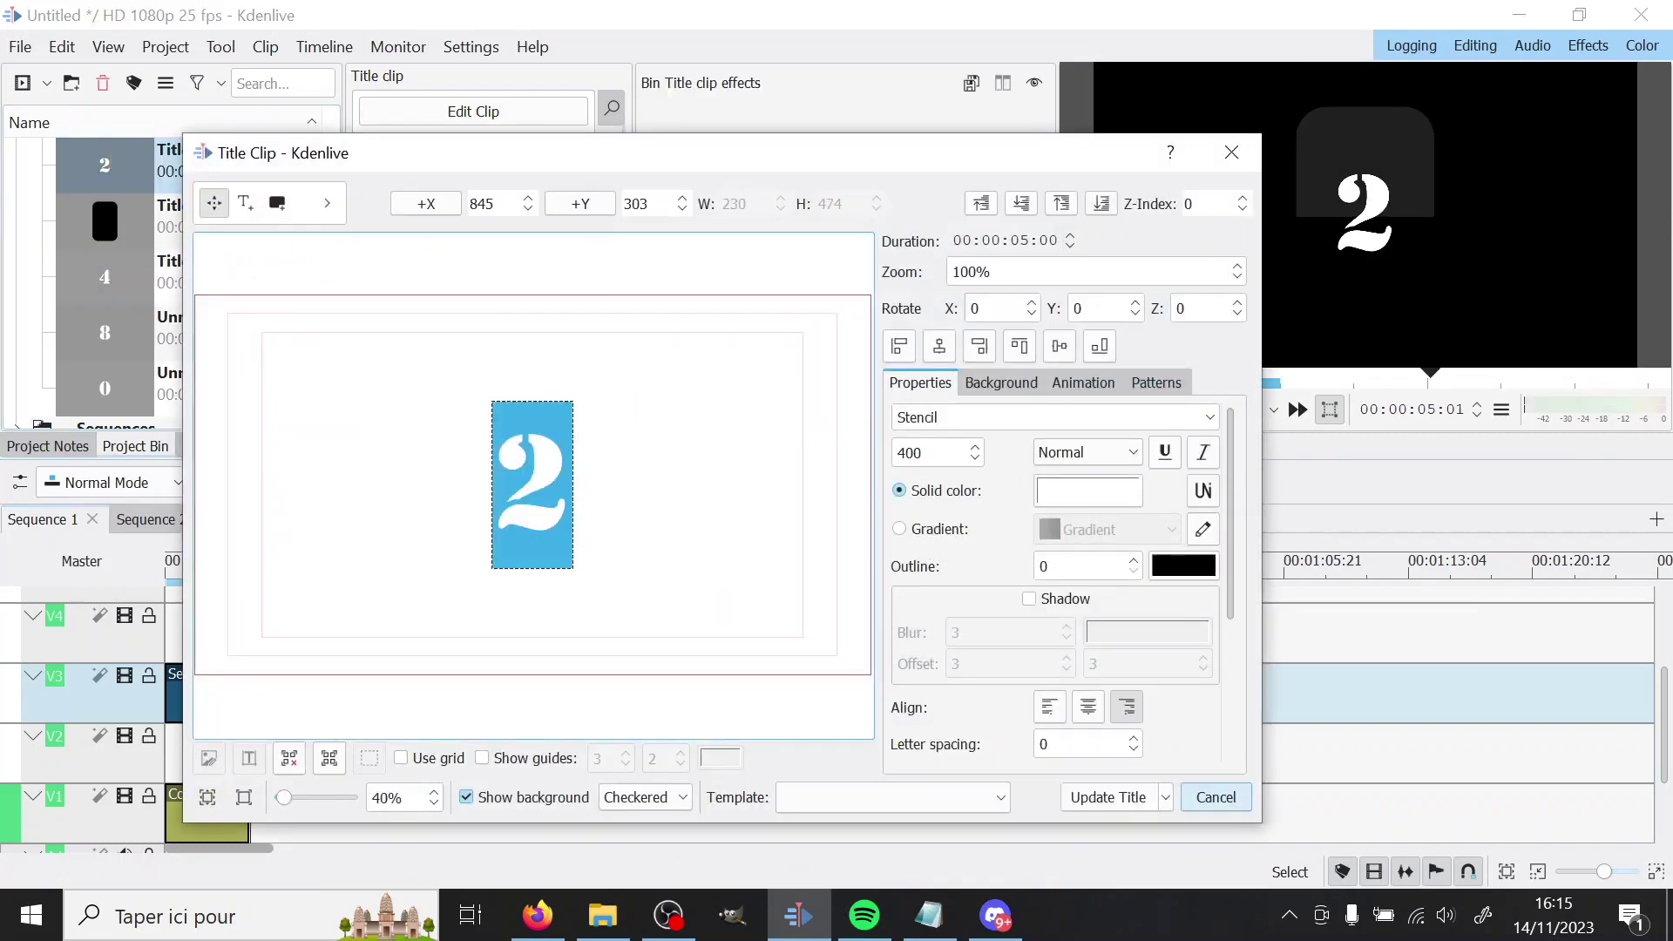
{"action": "key", "text": "BackSpace"}
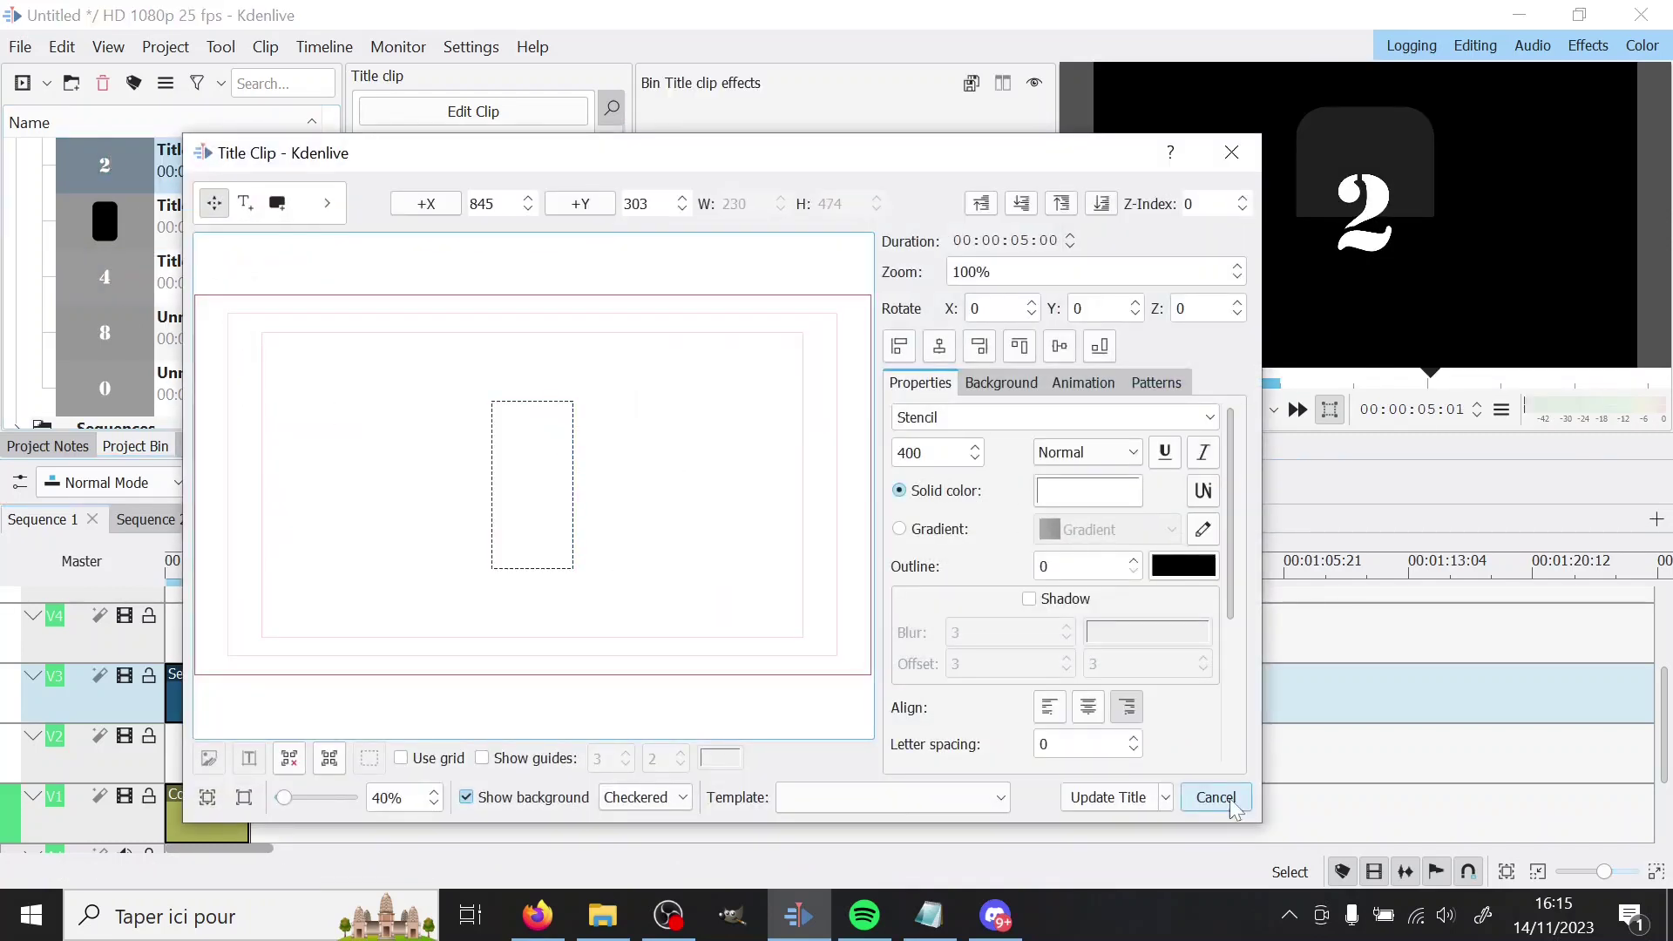
{"action": "left_click", "coordinate": [1107, 797]}
Trim Sequence 2 to 00:00:03:04, butt Sequence 3 against it, and lengthen the yellow clip
{"action": "scroll", "coordinate": [229, 747], "scroll_direction": "up", "scroll_amount": 2}
{"action": "left_click_drag", "start_coordinate": [230, 741], "coordinate": [272, 695]}
{"action": "left_click_drag", "start_coordinate": [332, 747], "coordinate": [312, 703]}
{"action": "left_click_drag", "start_coordinate": [334, 808], "coordinate": [363, 808]}
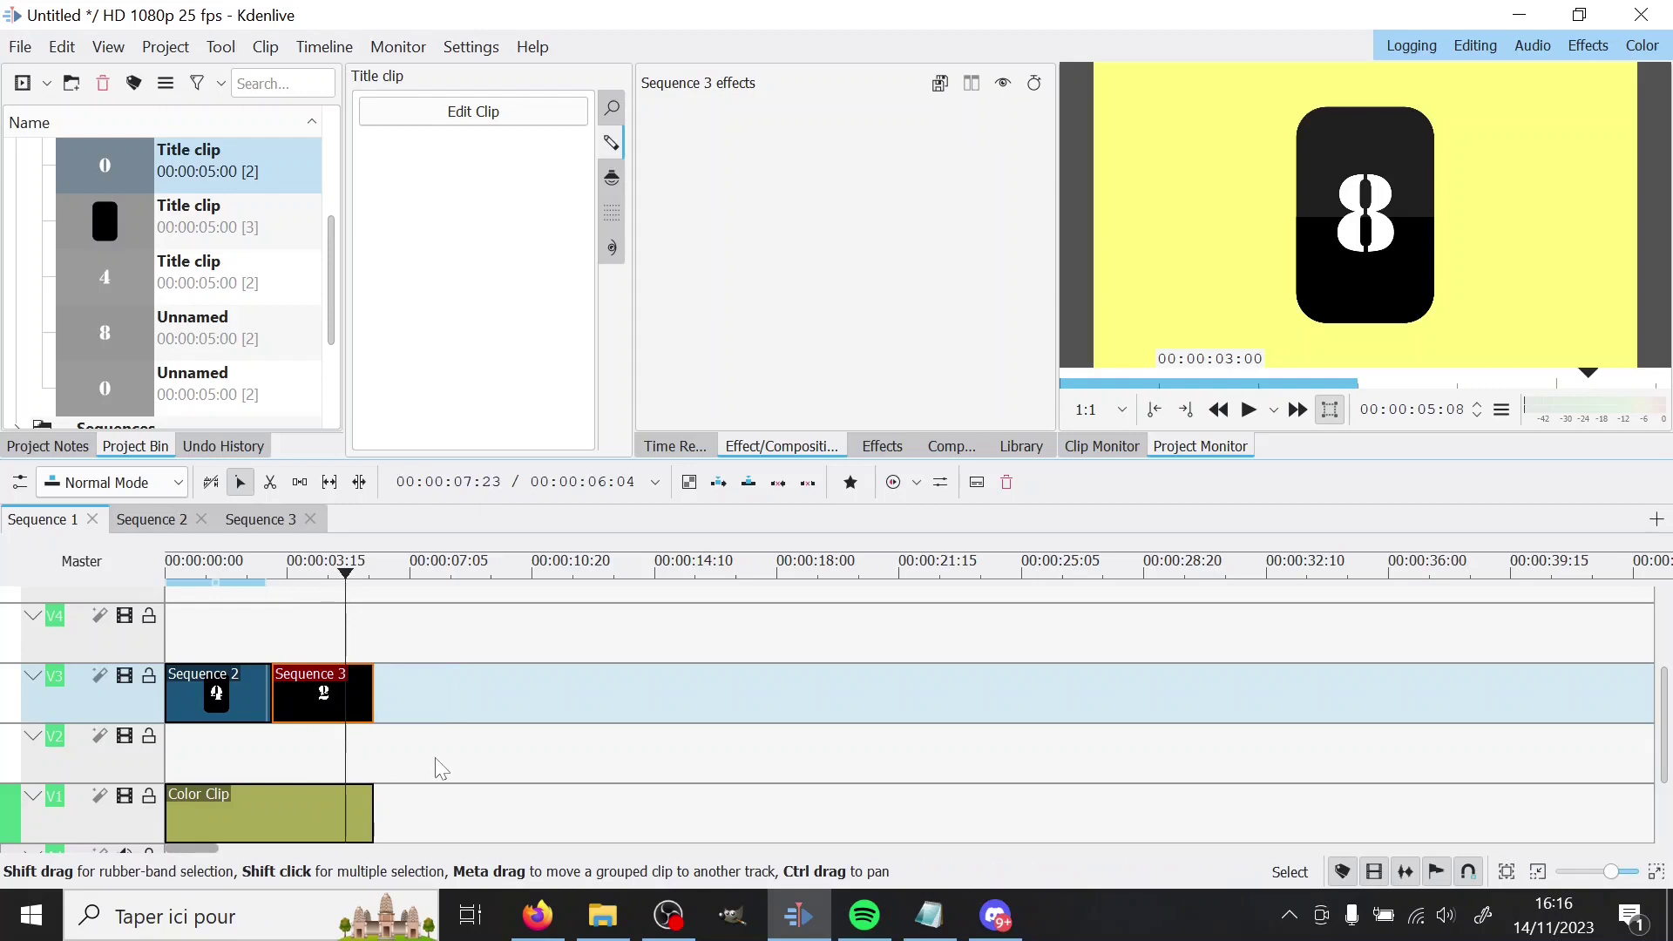
{"action": "left_click", "coordinate": [212, 766]}
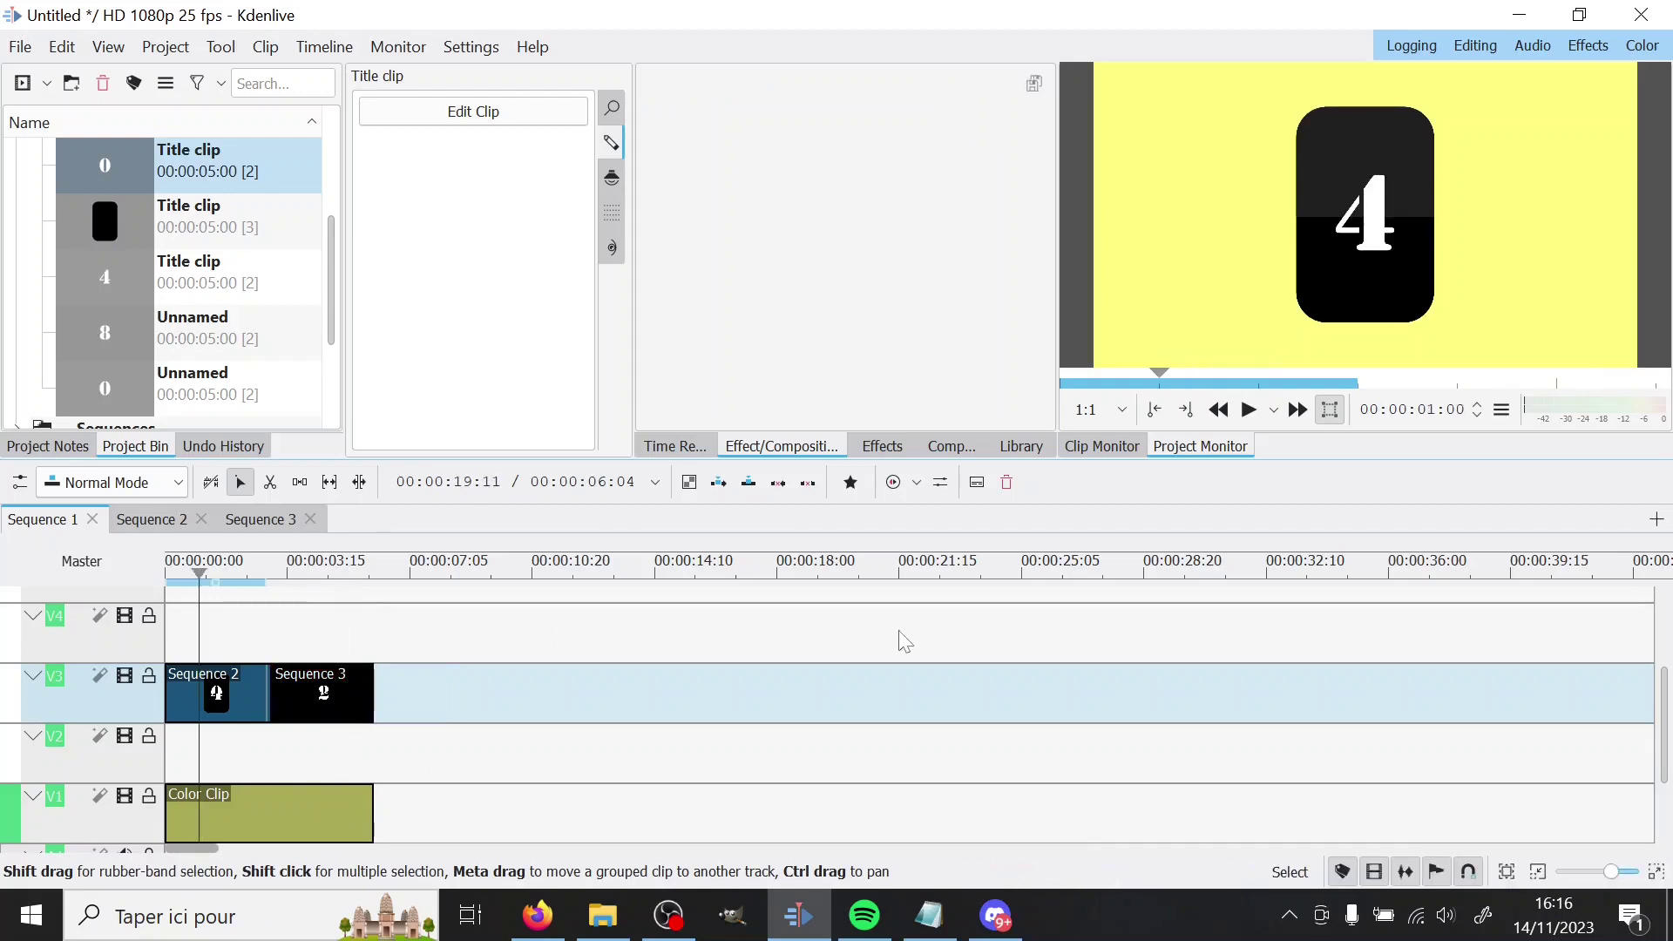
{"action": "left_click", "coordinate": [1248, 409]}
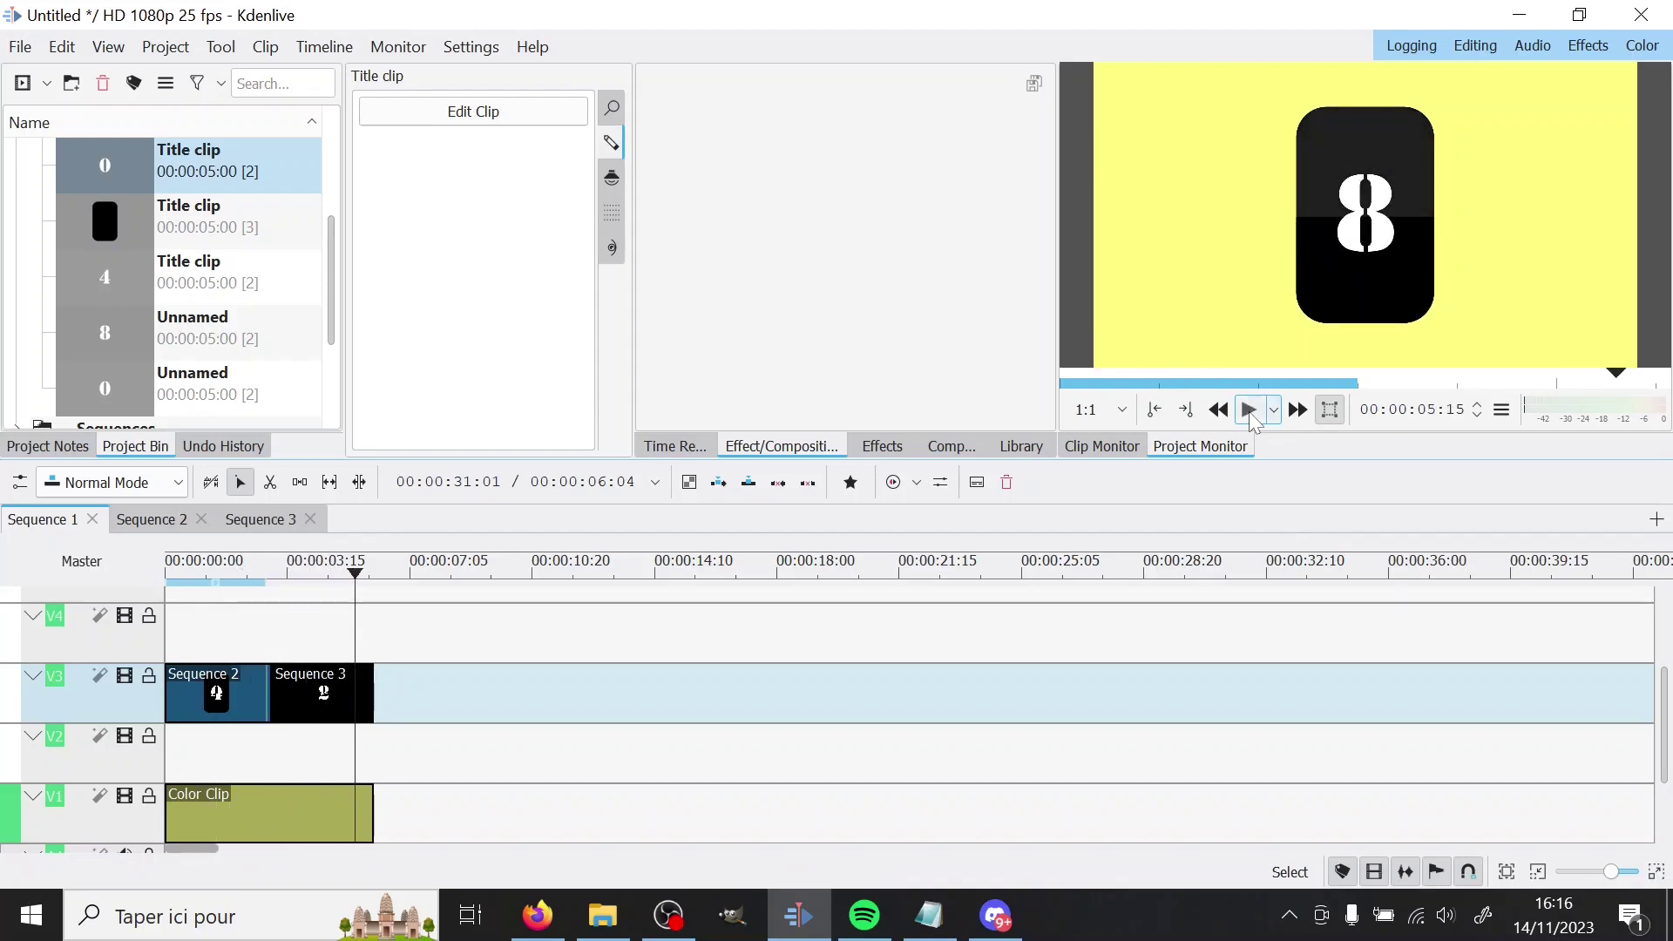
{"action": "left_click", "coordinate": [1252, 417]}
Open the Sequence 3 timeline and keep the 8 clip's Alpha shapes mask on Subtract
{"action": "left_click", "coordinate": [251, 521]}
{"action": "left_click", "coordinate": [197, 693]}
{"action": "left_click", "coordinate": [878, 183]}
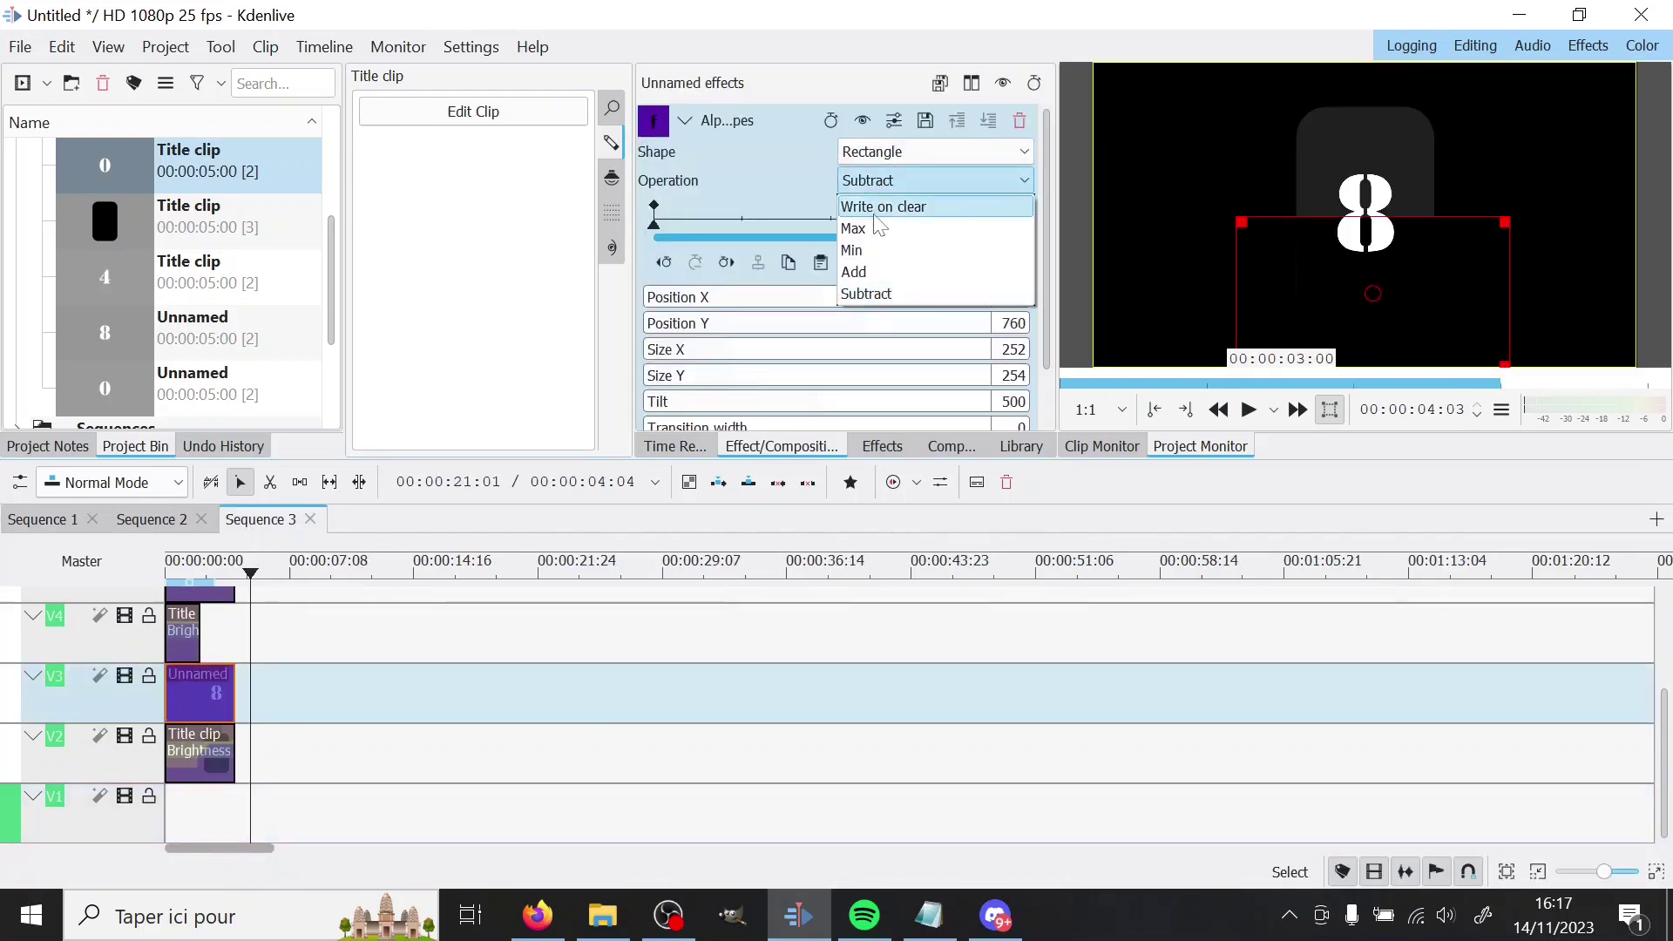
{"action": "left_click", "coordinate": [767, 180]}
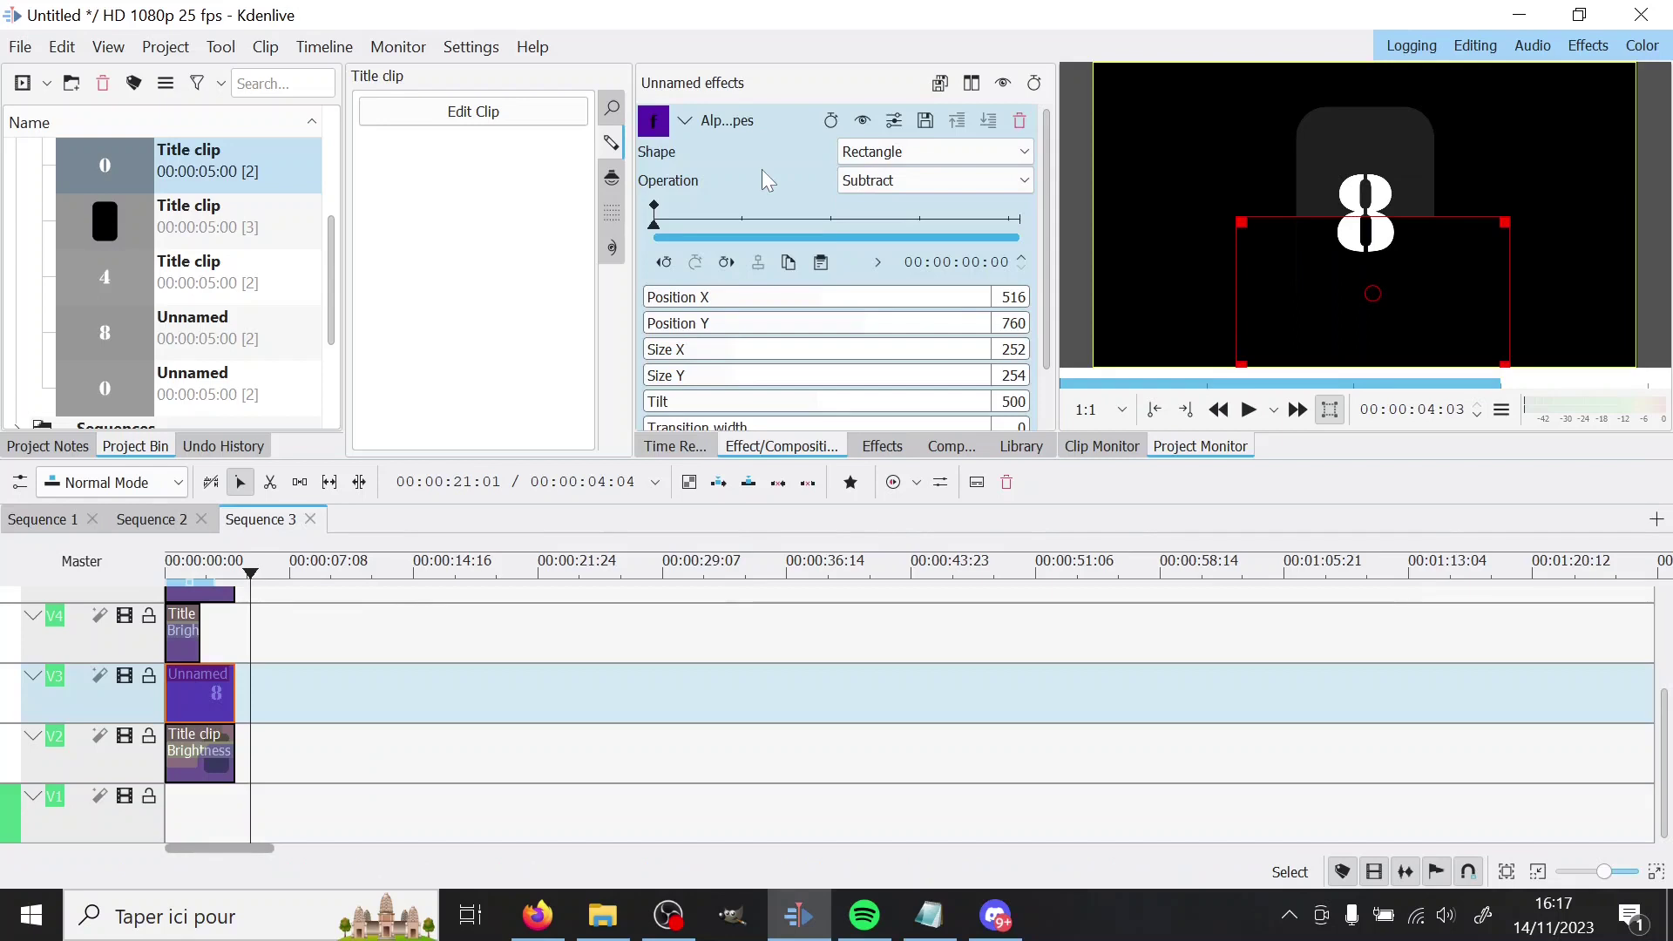
{"action": "scroll", "coordinate": [1044, 201], "scroll_direction": "down", "scroll_amount": 2}
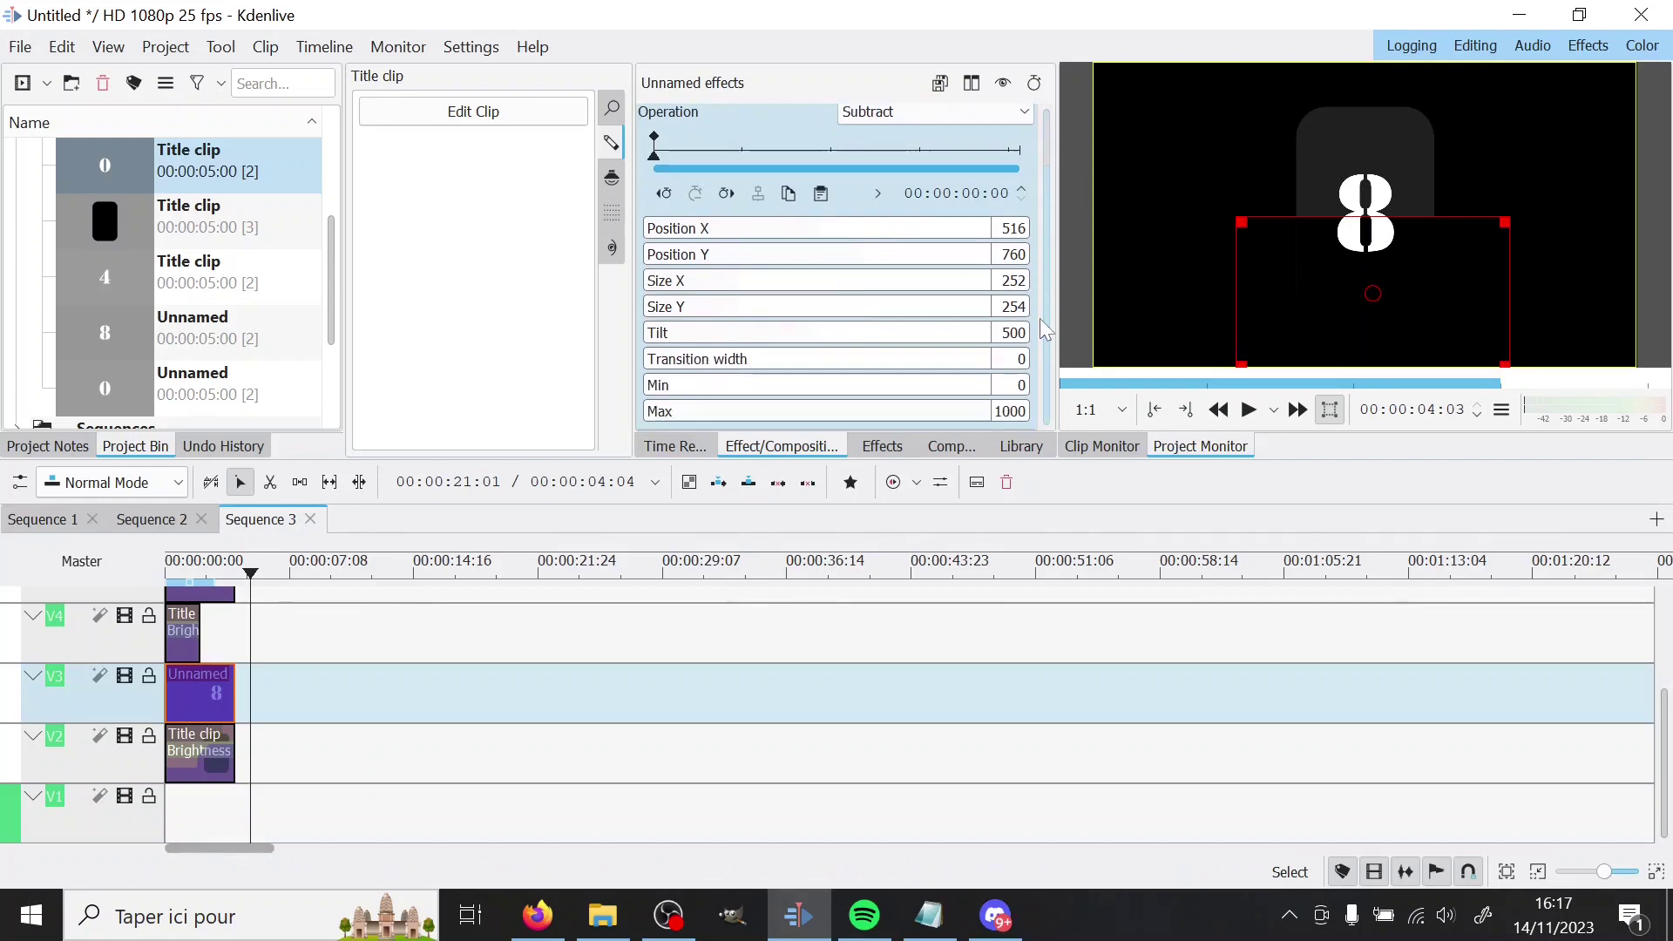